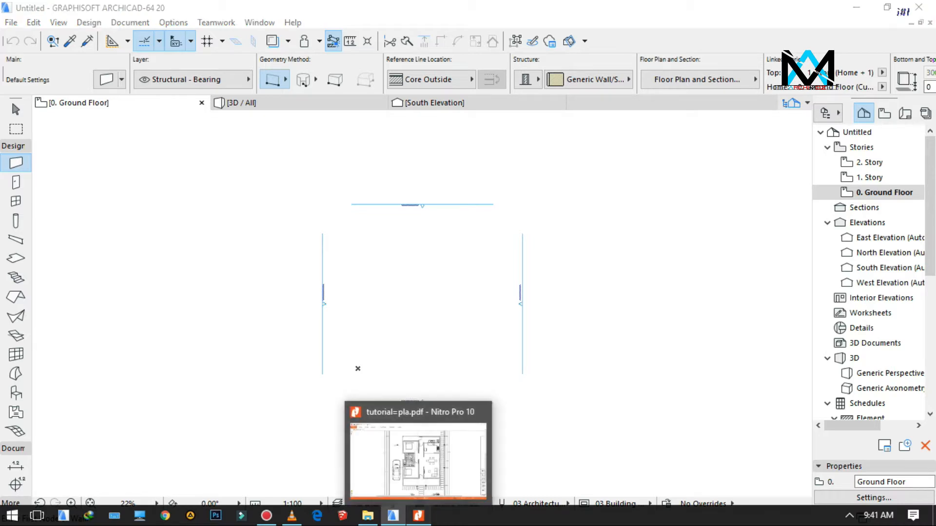
Switch to Nitro Pro and examine the reference floor plan in tutorial=pla.pdf
{"action": "left_click", "coordinate": [418, 516]}
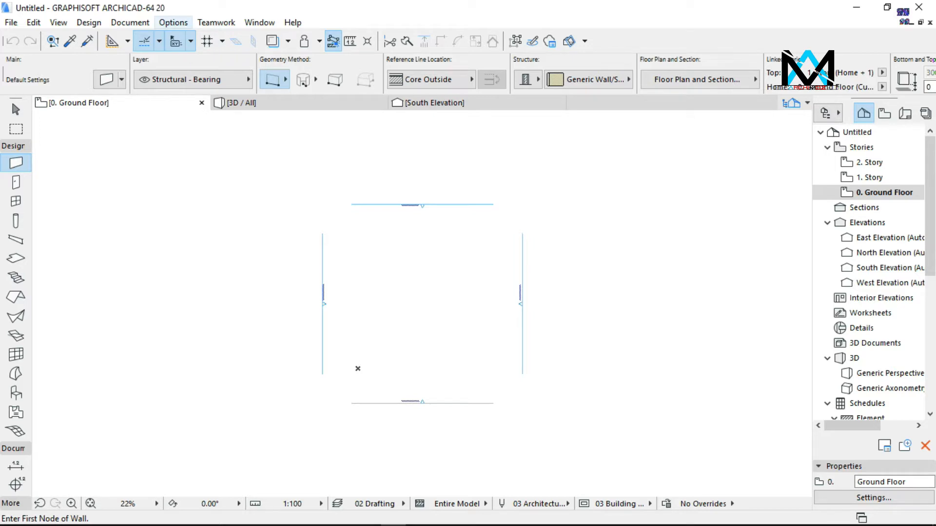
Set the project's model working unit to meter with 2 decimals
{"action": "left_click", "coordinate": [173, 23]}
{"action": "mouse_move", "coordinate": [210, 134]}
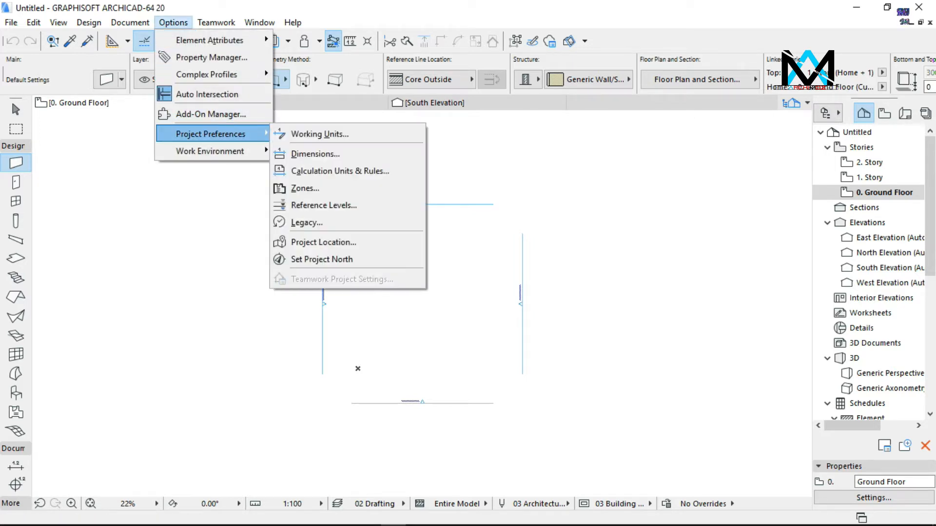
{"action": "left_click", "coordinate": [319, 134]}
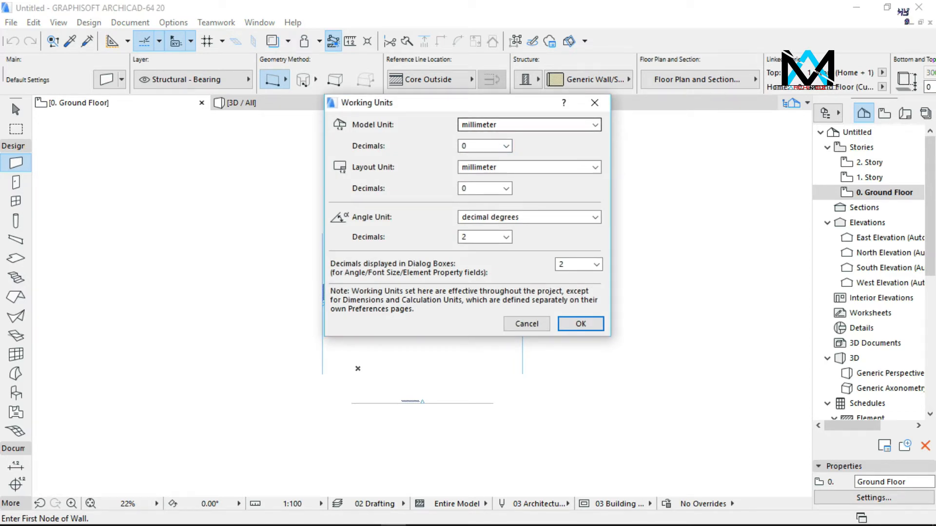
{"action": "left_click", "coordinate": [596, 125]}
{"action": "key", "text": "Up"}
{"action": "key", "text": "Up"}
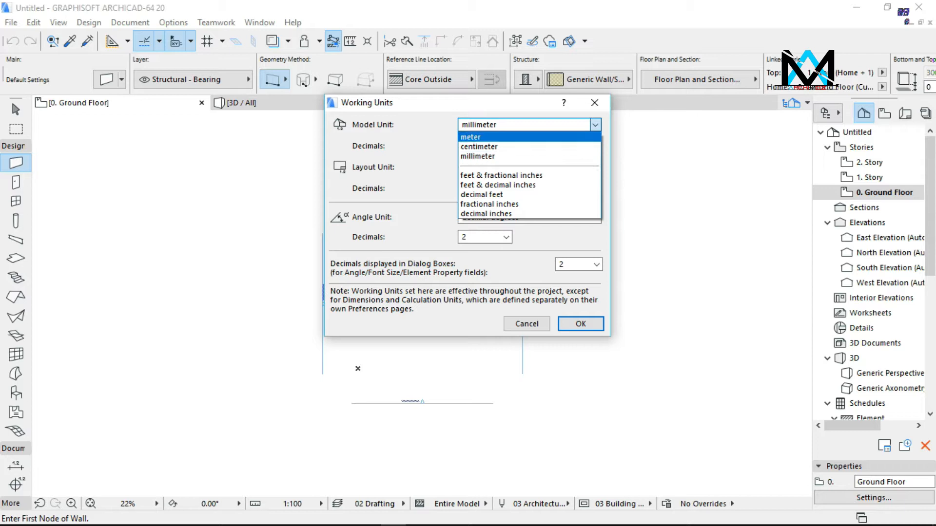
{"action": "key", "text": "Return"}
{"action": "left_click", "coordinate": [506, 147]}
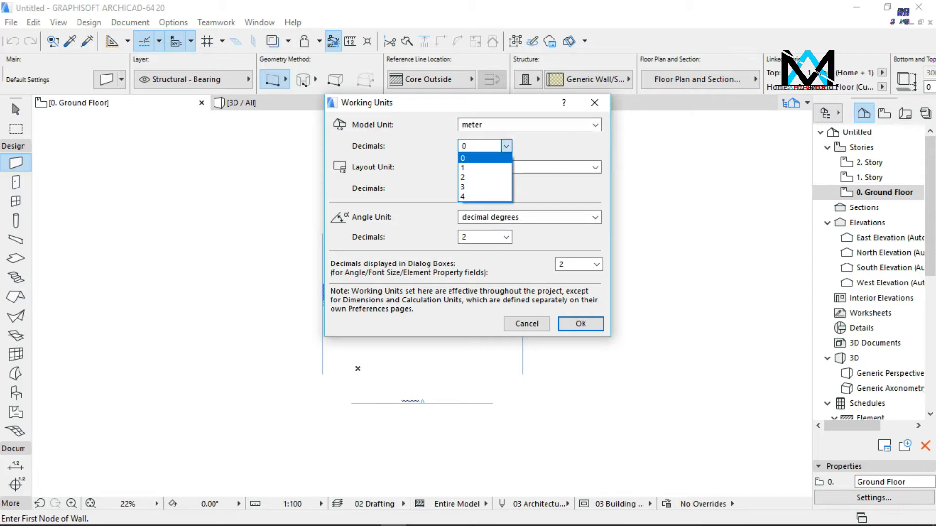
{"action": "key", "text": "Return"}
Set the layout unit to meter with 2 decimals and apply the working units
{"action": "key", "text": "Tab"}
{"action": "key", "text": "alt+Down"}
{"action": "key", "text": "Up"}
{"action": "key", "text": "Up"}
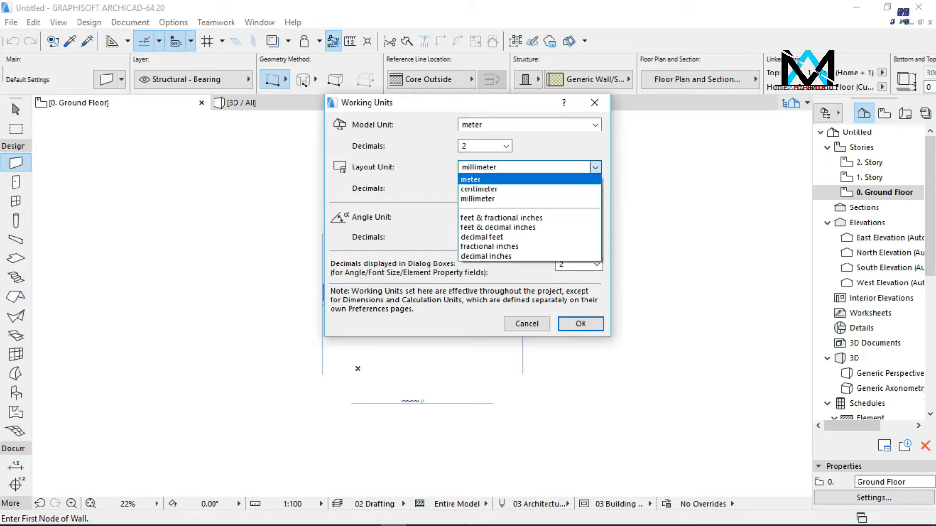
{"action": "key", "text": "Return"}
{"action": "key", "text": "Tab"}
{"action": "key", "text": "alt+Down"}
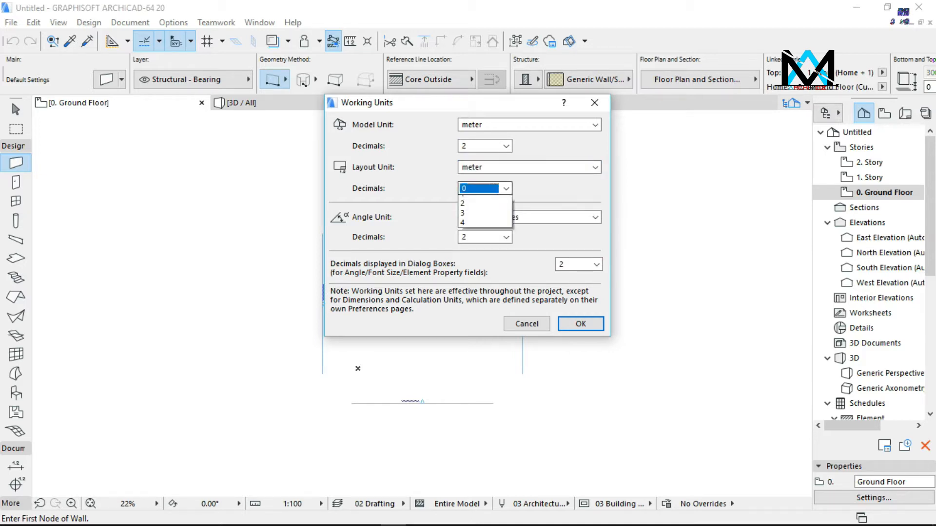
{"action": "key", "text": "Down"}
{"action": "key", "text": "Down"}
{"action": "key", "text": "Return"}
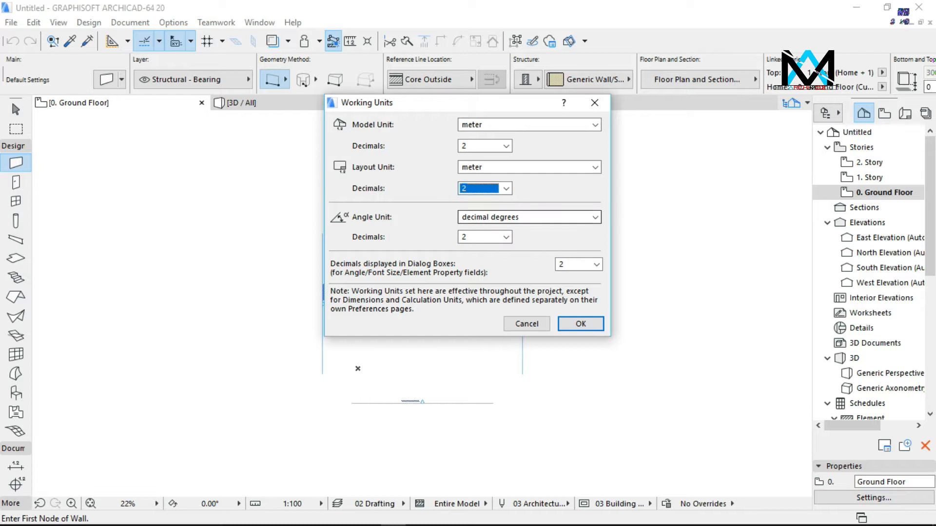
{"action": "key", "text": "Return"}
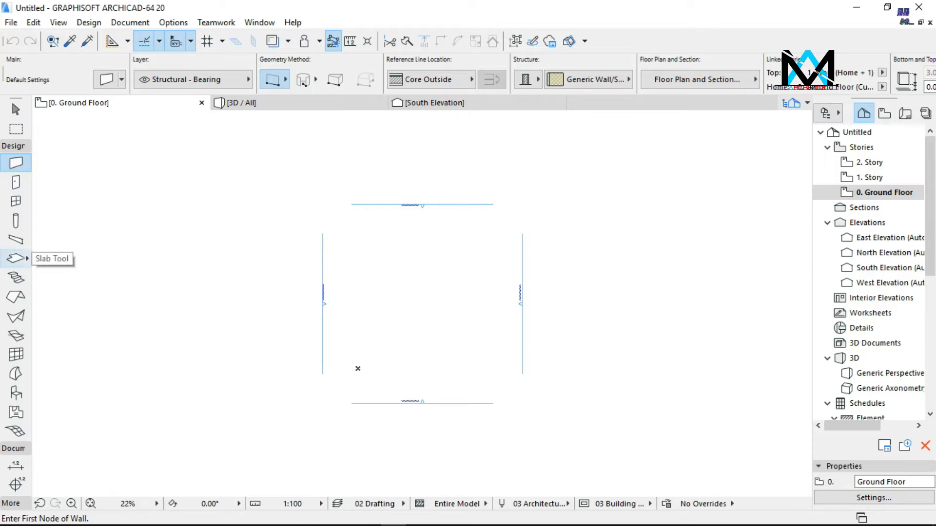
Set the slab defaults to a basic Concrete - Structural structure with a thickness of 0.10 m
{"action": "double_click", "coordinate": [16, 258]}
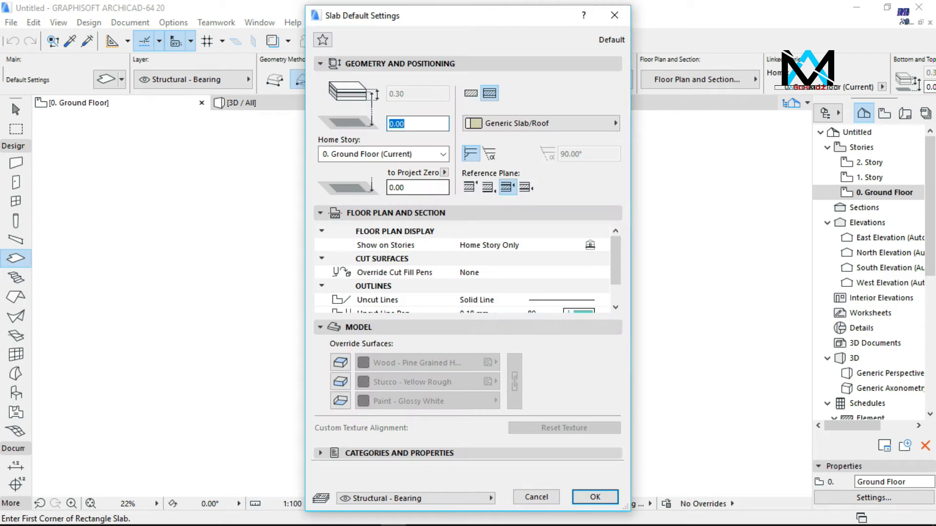
{"action": "left_click", "coordinate": [471, 93]}
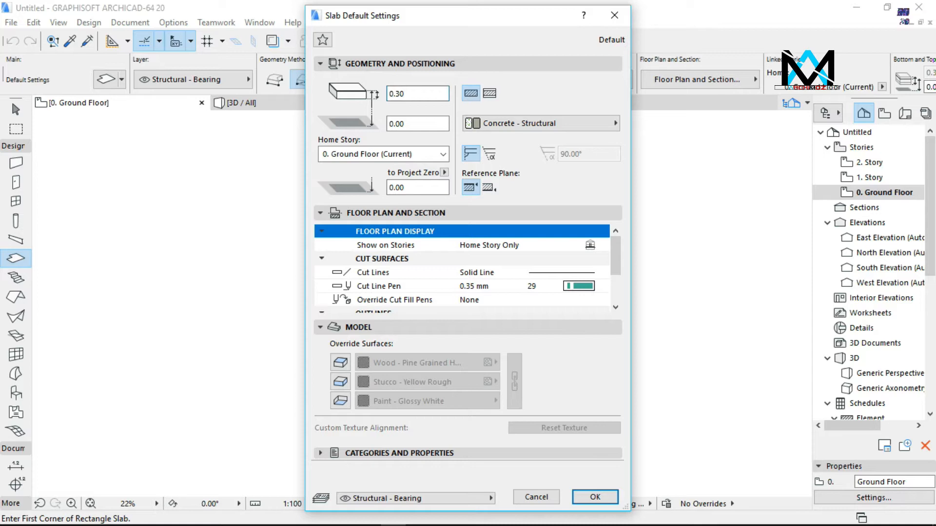
{"action": "key", "text": "BackSpace"}
{"action": "key", "text": "BackSpace"}
{"action": "type", "text": "10"}
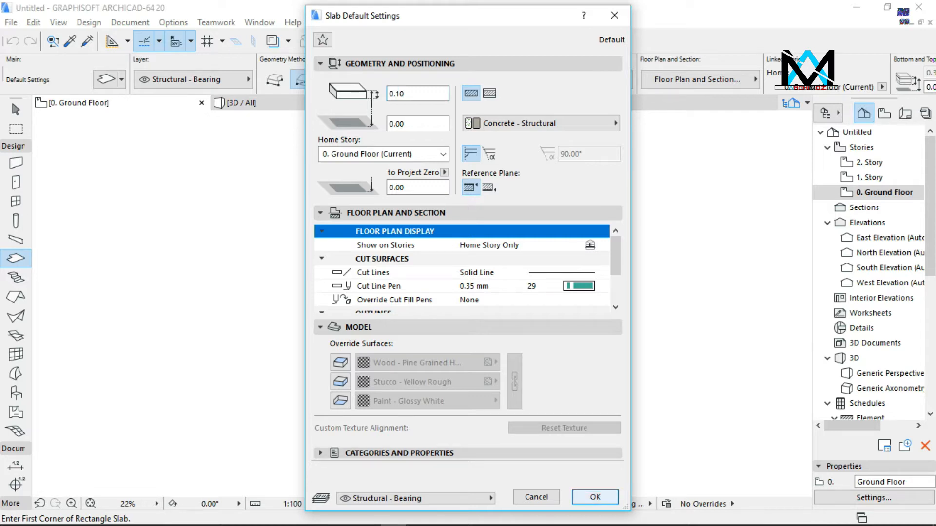
{"action": "key", "text": "Return"}
Draw a rectangular slab about 10 m wide between the elevation markers on the ground floor and check it in 3D
{"action": "scroll", "coordinate": [358, 369], "scroll_direction": "up", "scroll_amount": 2}
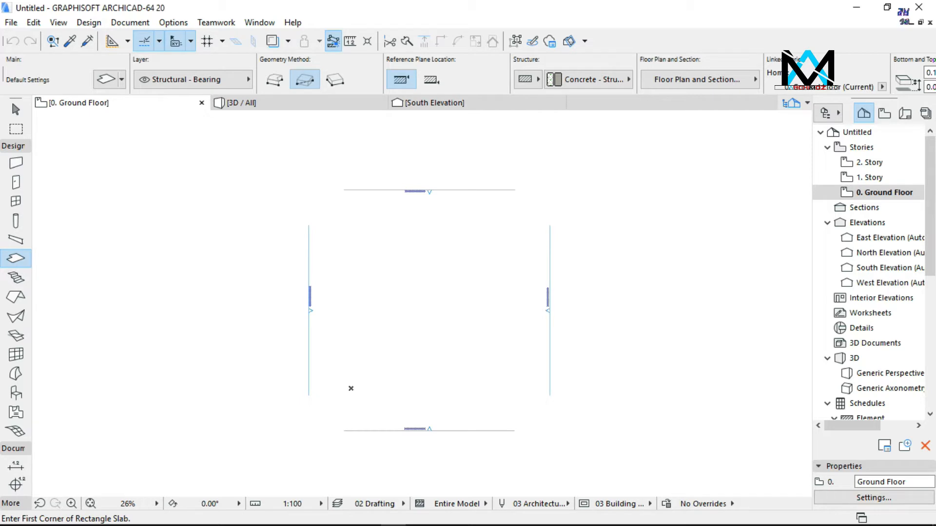
{"action": "left_click", "coordinate": [377, 247]}
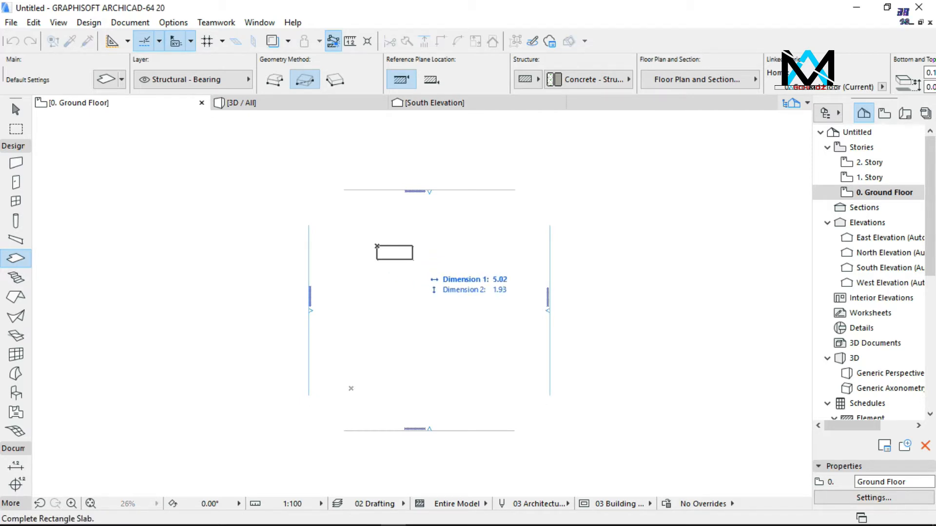
{"action": "type", "text": "10."}
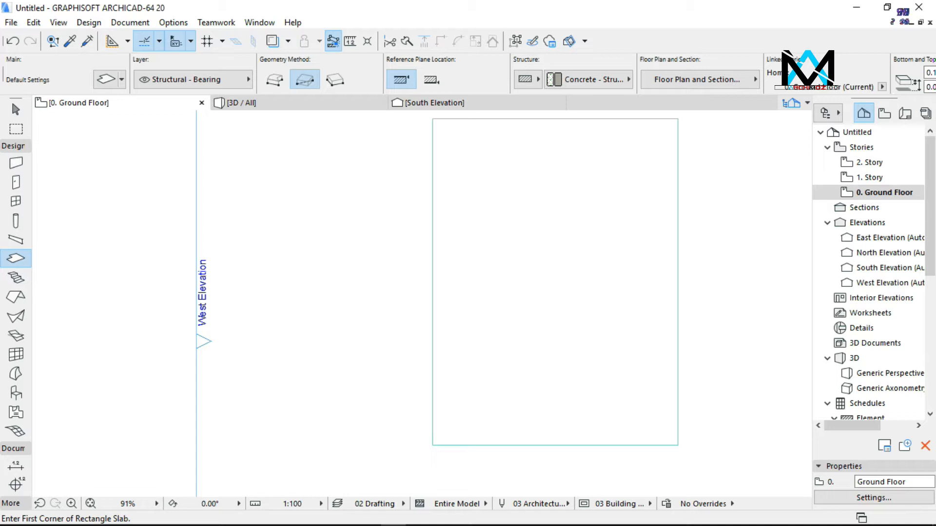
{"action": "left_click", "coordinate": [302, 103]}
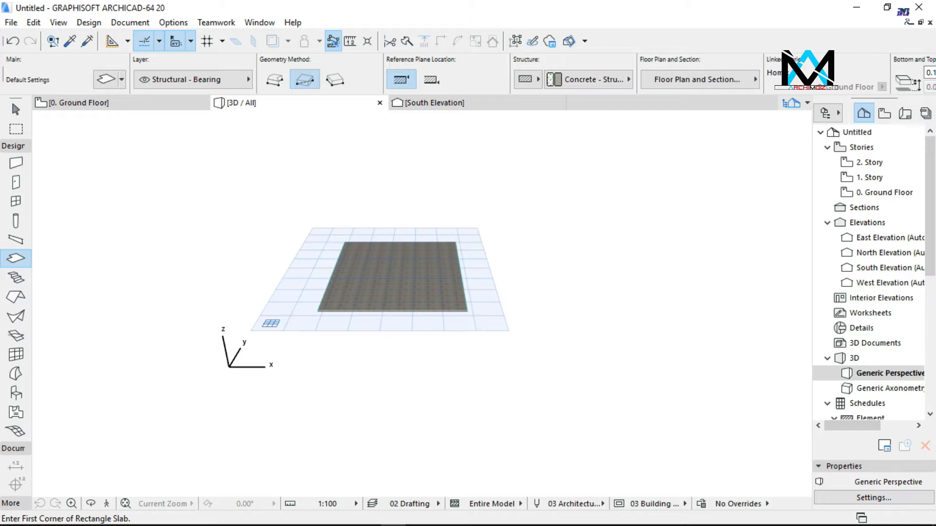
{"action": "scroll", "coordinate": [318, 269], "scroll_direction": "up", "scroll_amount": 2}
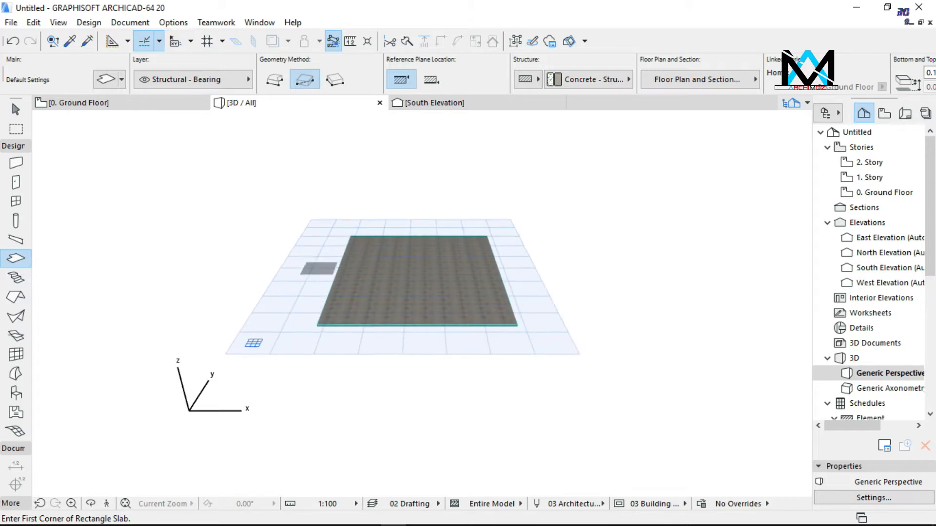
{"action": "scroll", "coordinate": [337, 267], "scroll_direction": "up", "scroll_amount": 4}
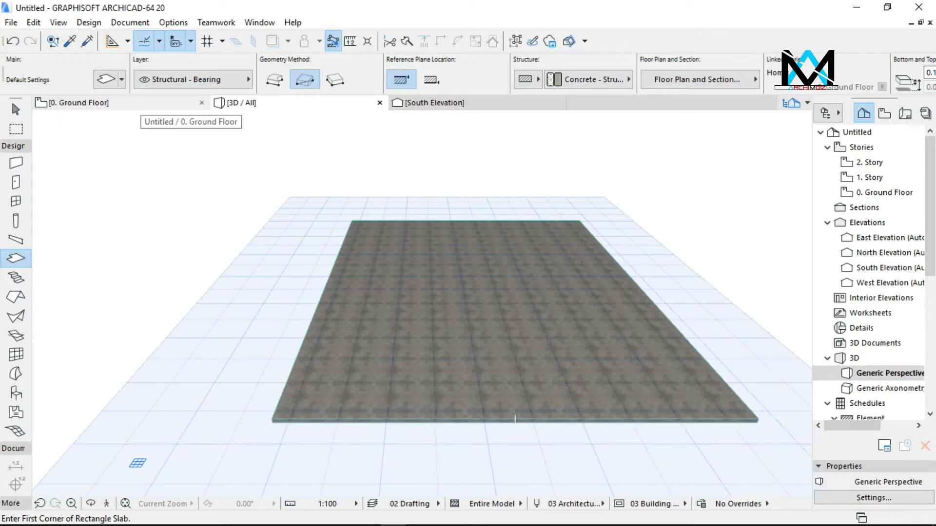
{"action": "left_click", "coordinate": [140, 103]}
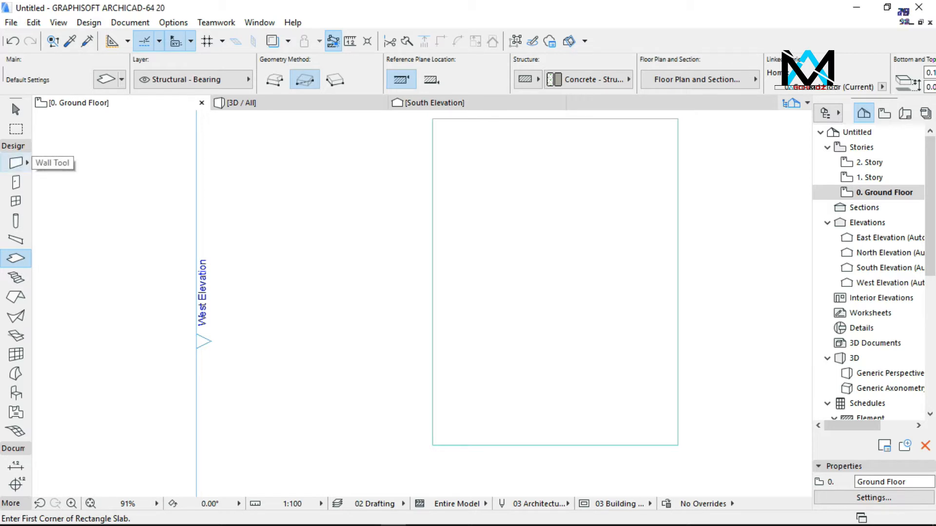
Set the wall defaults to a basic GENERIC - STRUCTURAL structure with a thickness of 0.15 m
{"action": "double_click", "coordinate": [16, 163]}
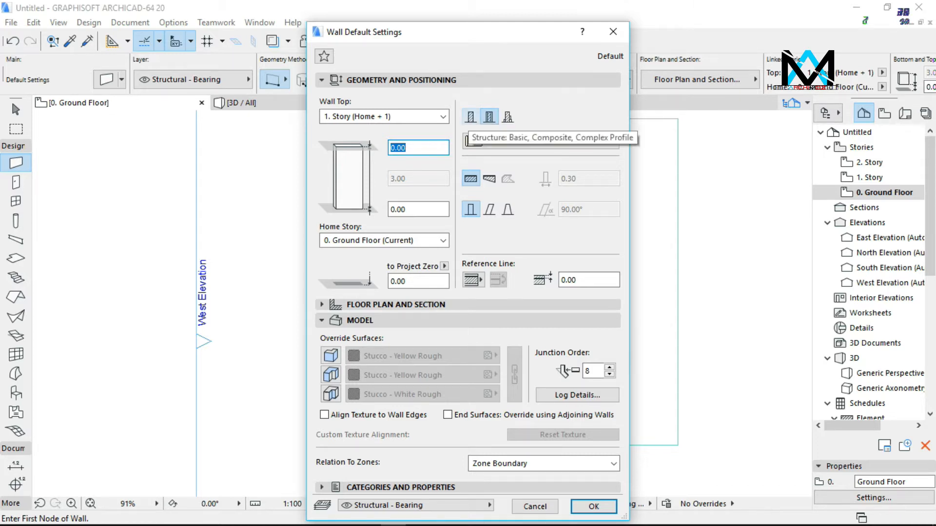
{"action": "left_click", "coordinate": [471, 117]}
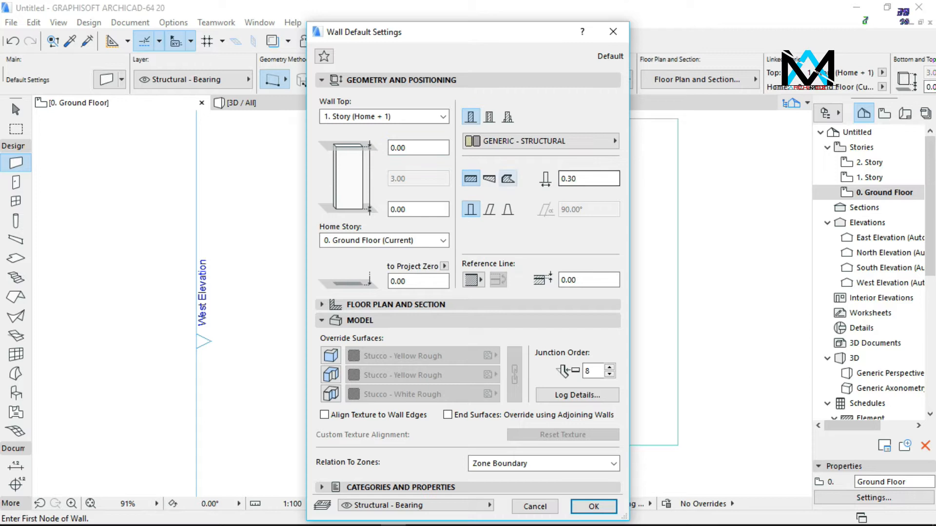
{"action": "left_click", "coordinate": [580, 179]}
{"action": "key", "text": "BackSpace"}
{"action": "key", "text": "BackSpace"}
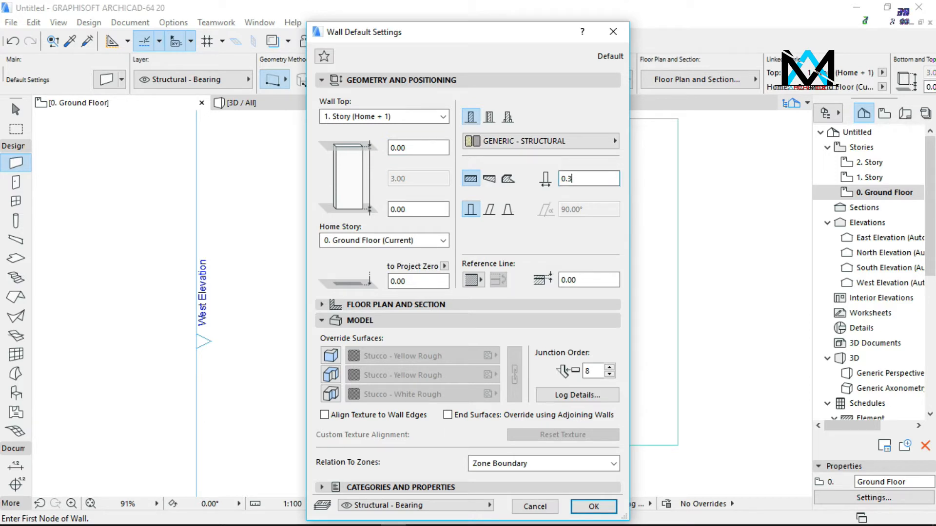
{"action": "type", "text": "15"}
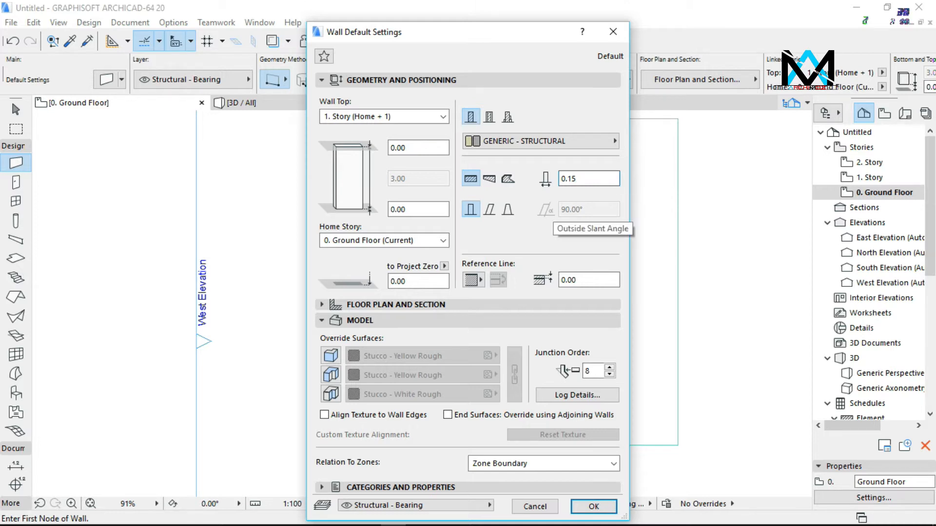
{"action": "left_click", "coordinate": [593, 506]}
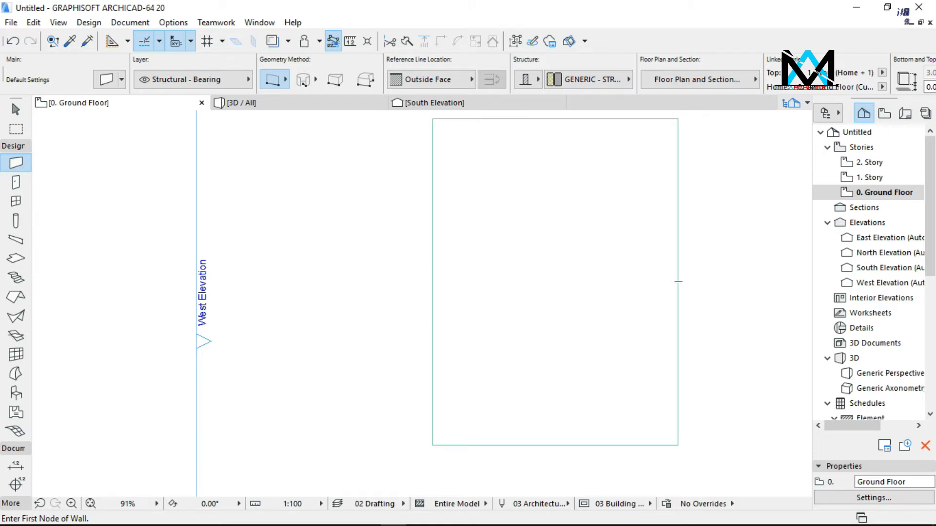
Draw a wall along the slab's full east edge, from its southeast corner to its northeast corner
{"action": "left_click", "coordinate": [677, 445]}
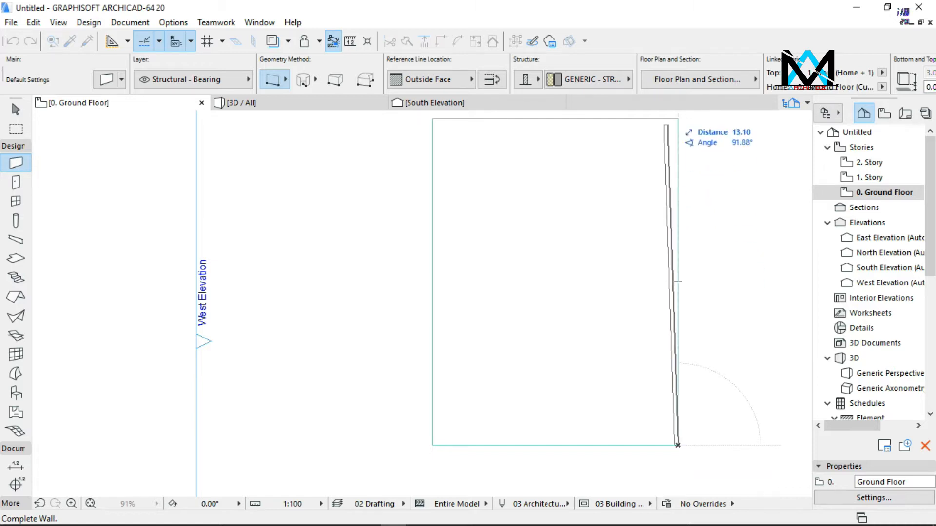
{"action": "left_click", "coordinate": [677, 119]}
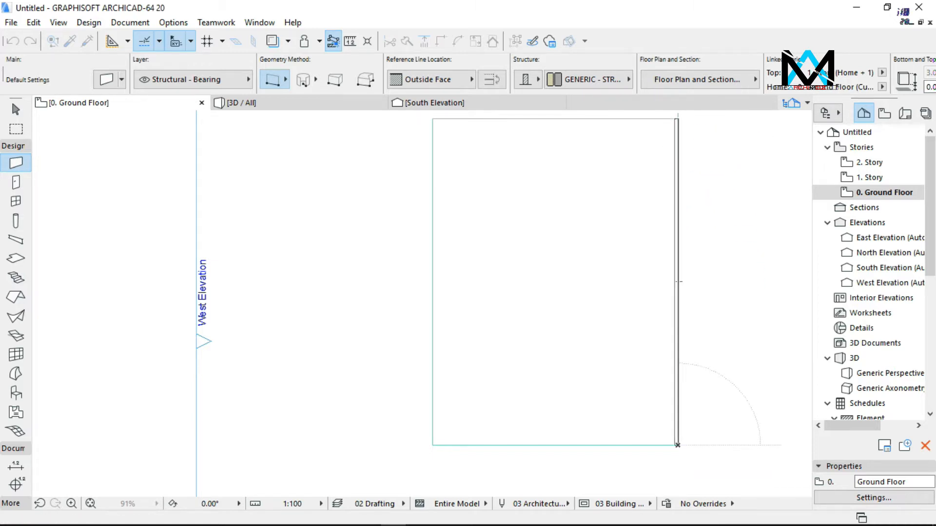
Draw a parallel wall from the slab's north edge to its south edge, starting 5.62 m west of the east wall's inner face
{"action": "scroll", "coordinate": [680, 119], "scroll_direction": "up", "scroll_amount": 5}
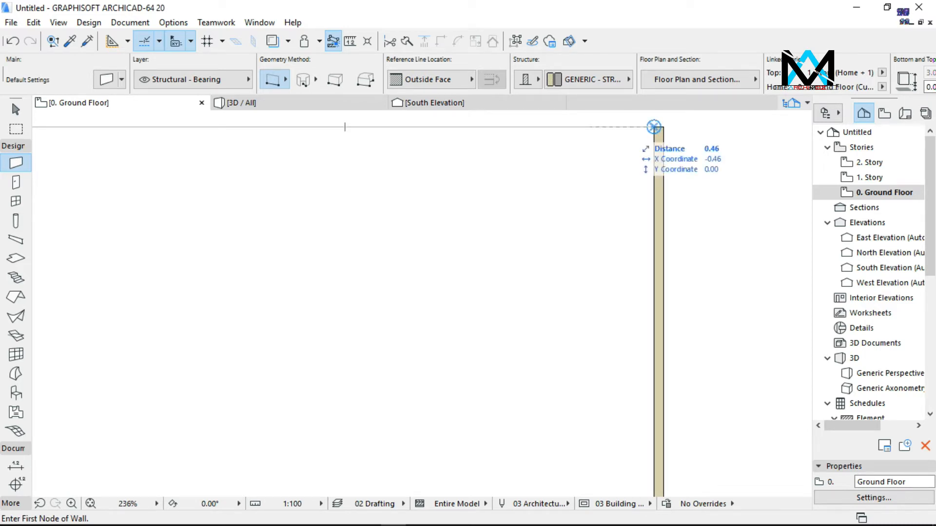
{"action": "type", "text": "5"}
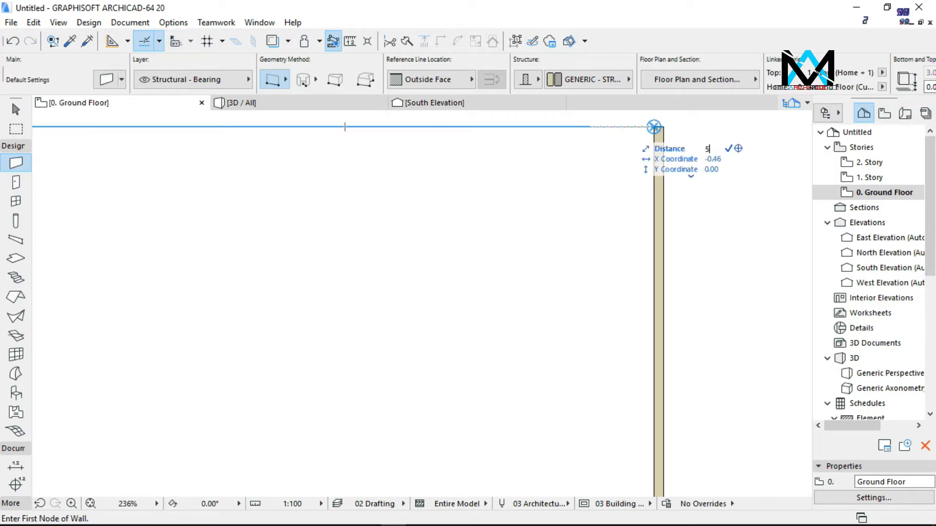
{"action": "type", "text": ".62"}
{"action": "key", "text": "Return"}
{"action": "left_click", "coordinate": [654, 126]}
{"action": "scroll", "coordinate": [302, 147], "scroll_direction": "down", "scroll_amount": 5}
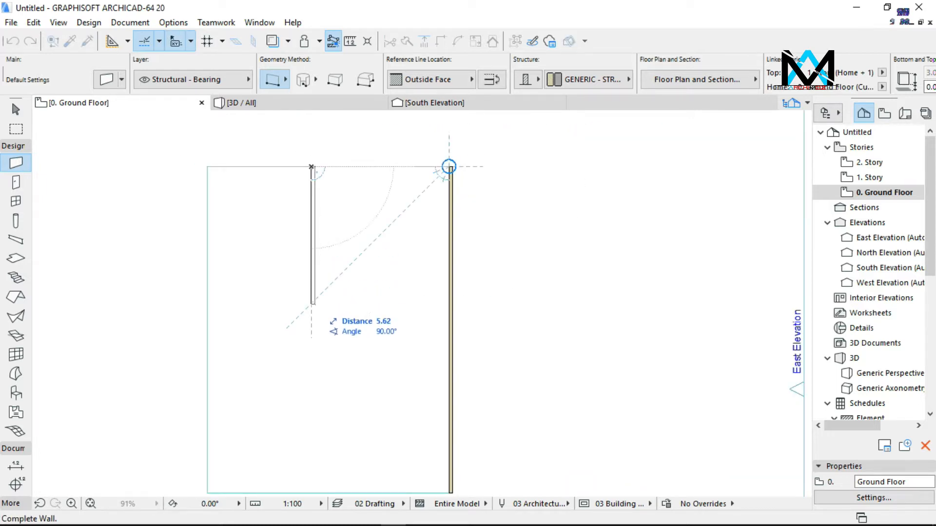
{"action": "left_click", "coordinate": [312, 493]}
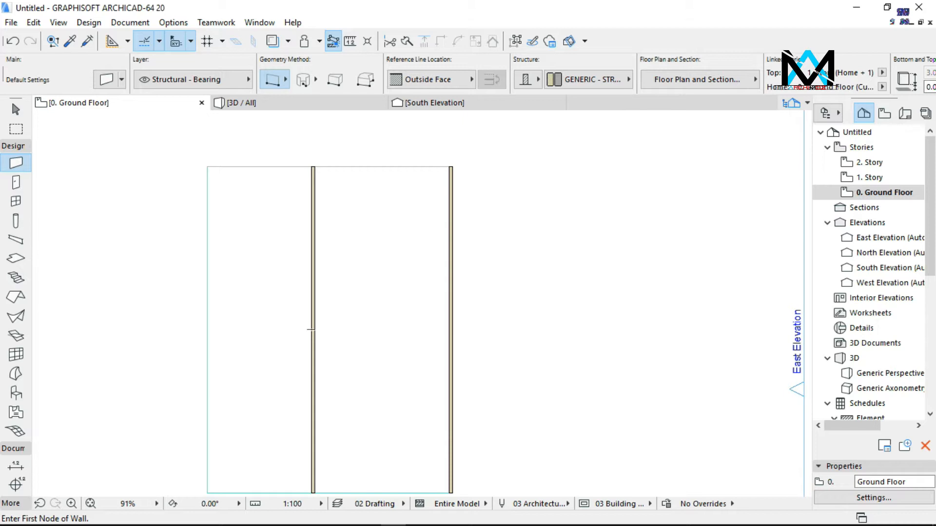
Flip the inner north-south wall across its reference line so its body lies on the west side
{"action": "right_click", "coordinate": [311, 329]}
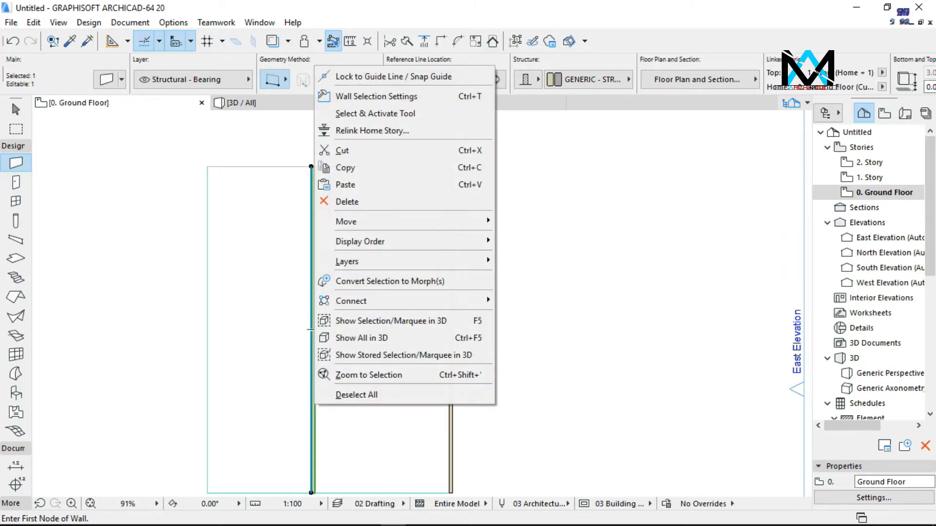
{"action": "key", "text": "Escape"}
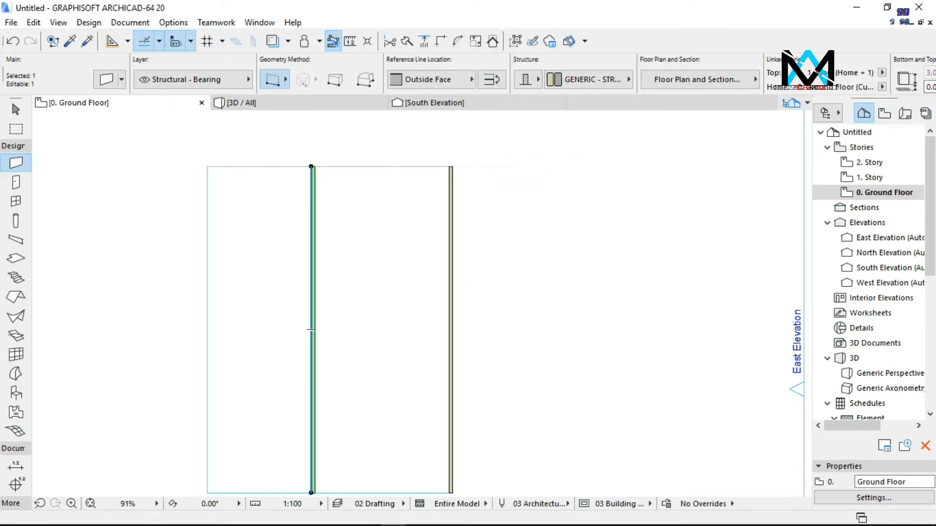
{"action": "left_click", "coordinate": [492, 80]}
{"action": "scroll", "coordinate": [356, 135], "scroll_direction": "up", "scroll_amount": 3}
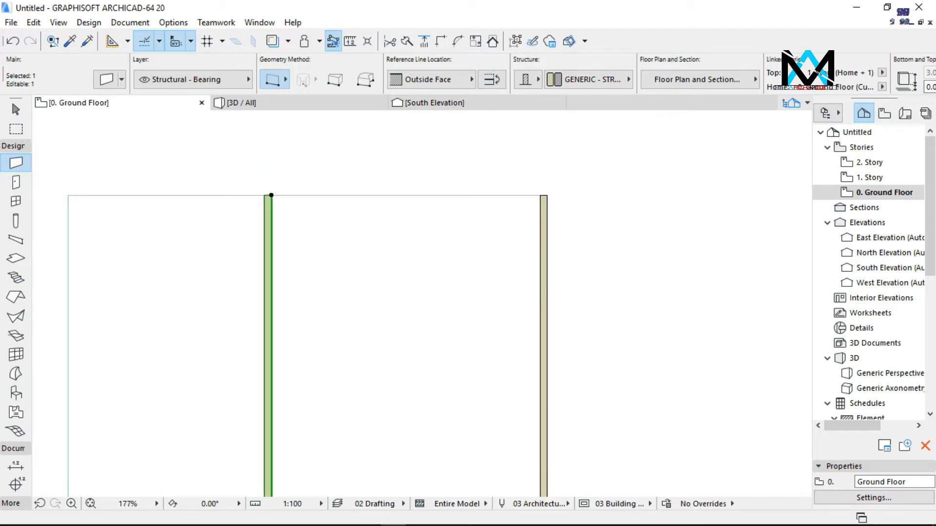
{"action": "key", "text": "Escape"}
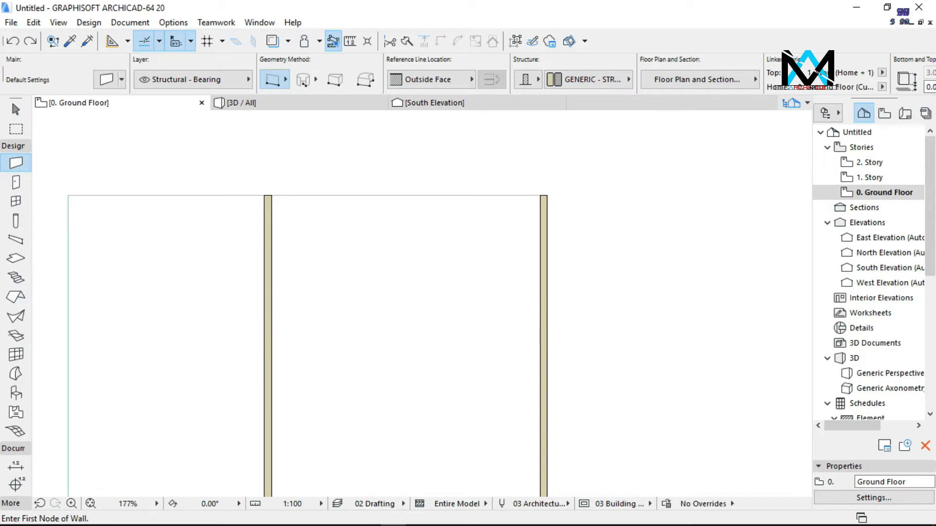
Draw a wall along the north edge between the two north-south walls, then a parallel cross wall 1.60 m south of its inner face
{"action": "left_click", "coordinate": [547, 196]}
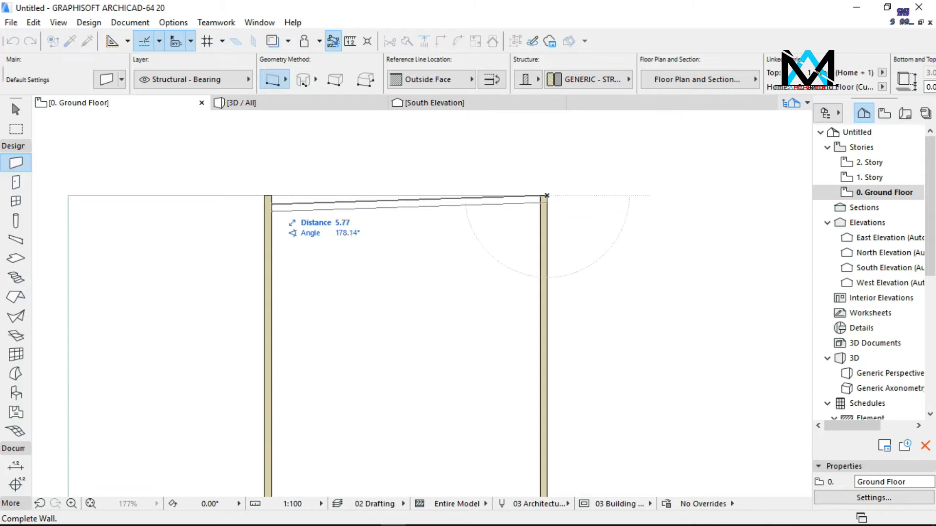
{"action": "left_click", "coordinate": [265, 195]}
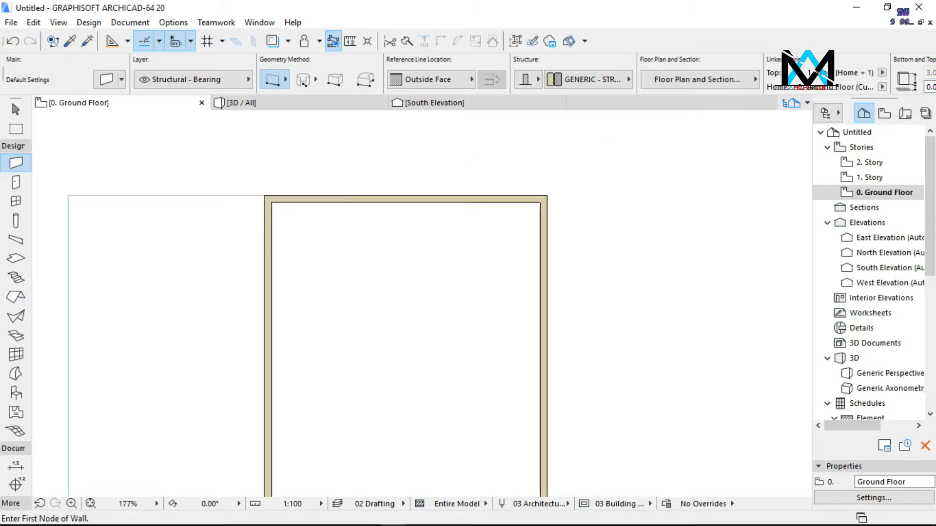
{"action": "scroll", "coordinate": [341, 342], "scroll_direction": "up", "scroll_amount": 3}
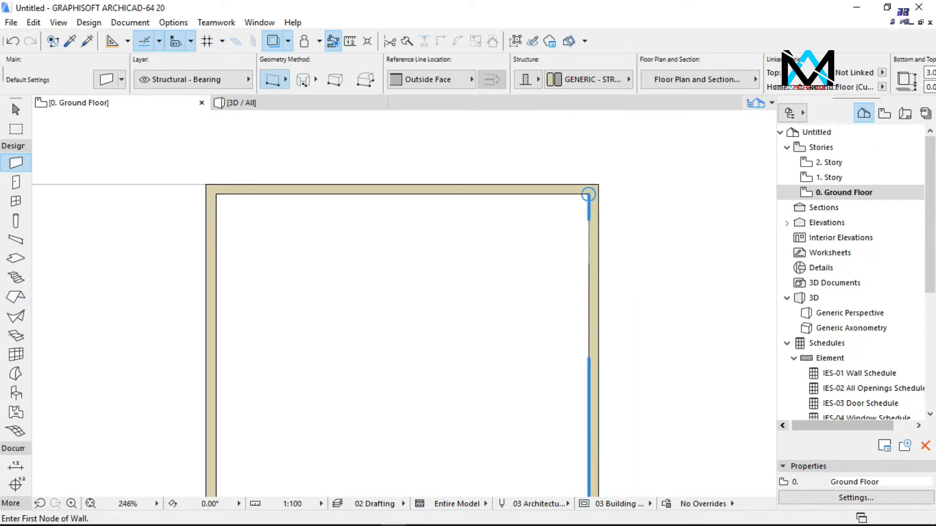
{"action": "type", "text": "1"}
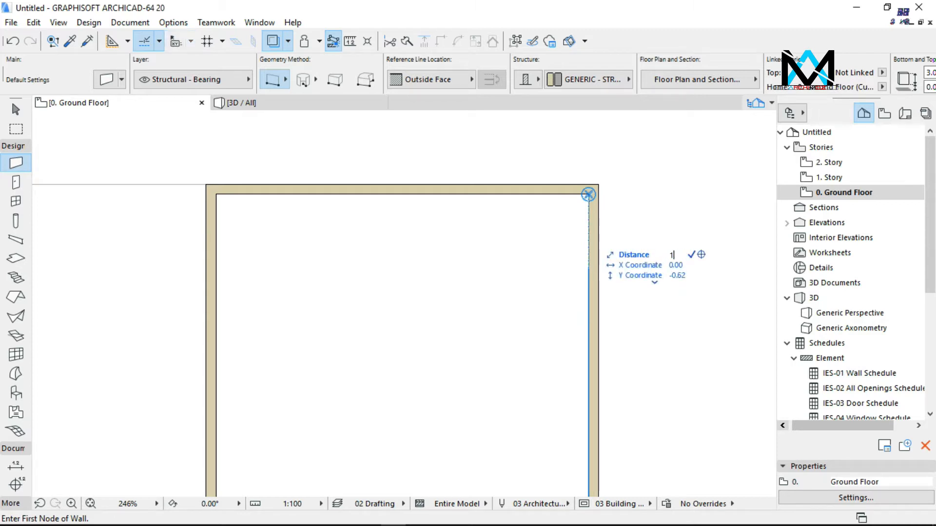
{"action": "type", "text": ".60"}
{"action": "key", "text": "Return"}
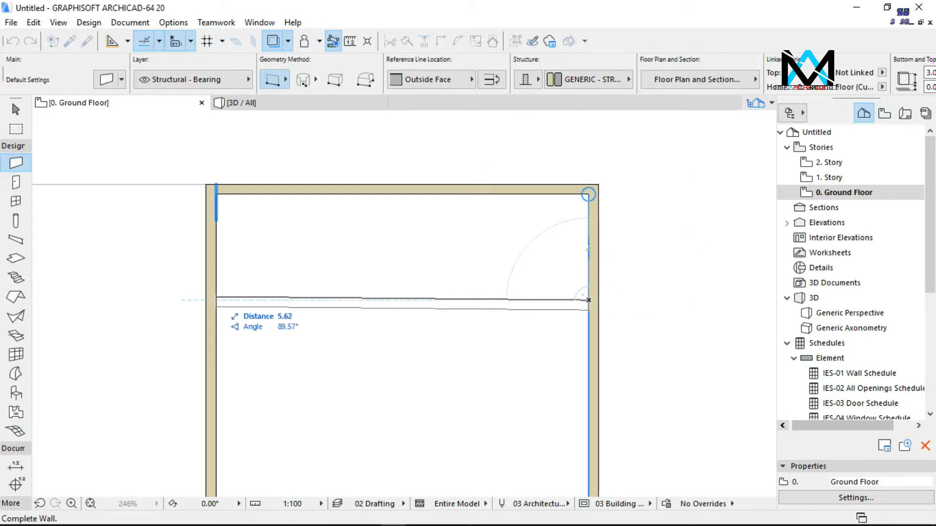
{"action": "left_click", "coordinate": [216, 300]}
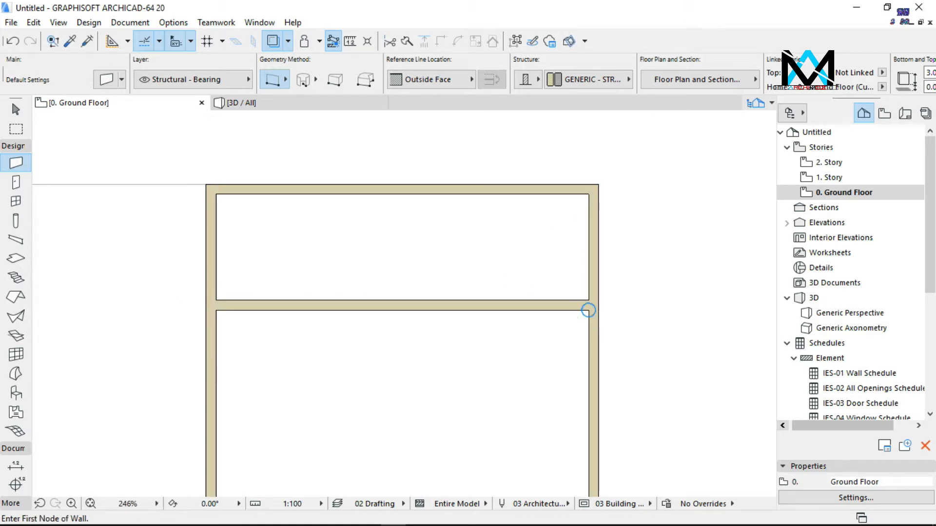
Draw a 1.50 m stub wall west from the east wall's inner face, starting 2.50 m south of the cross wall's south face
{"action": "type", "text": "2"}
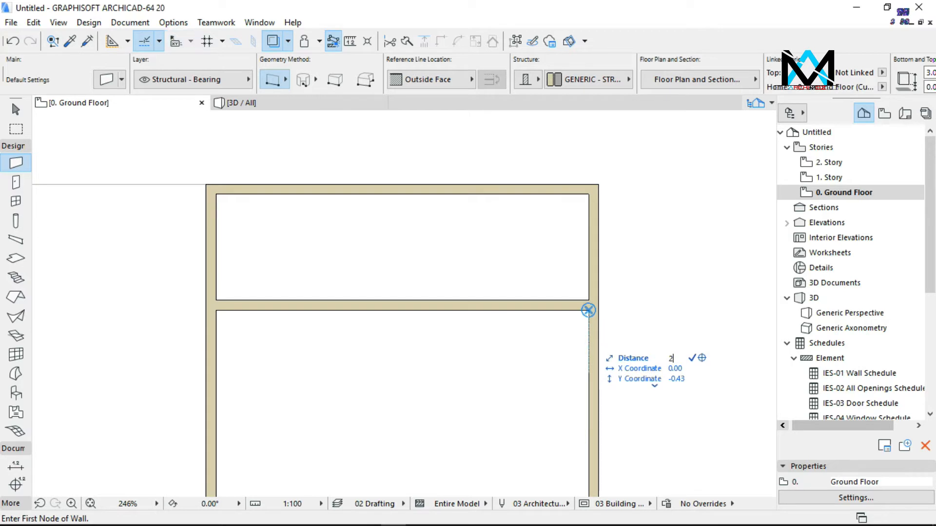
{"action": "type", "text": ".50"}
{"action": "key", "text": "Return"}
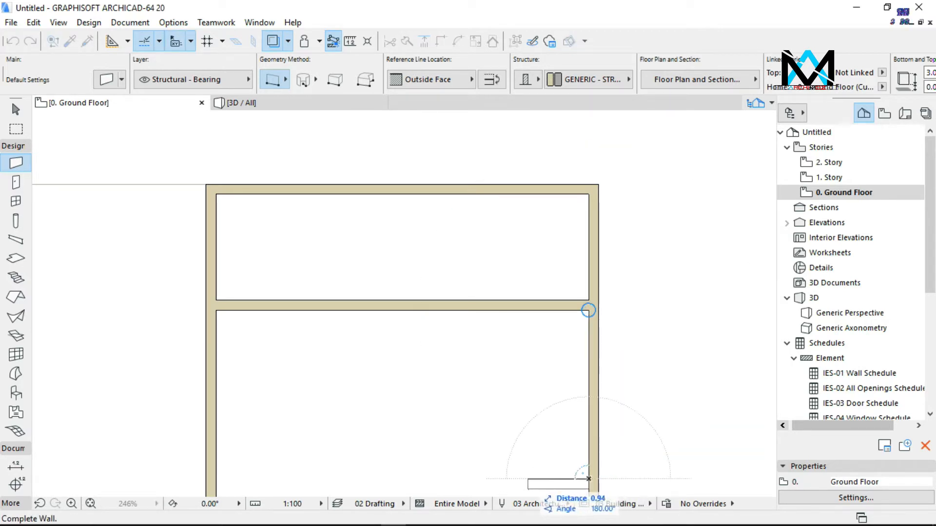
{"action": "type", "text": "1.50"}
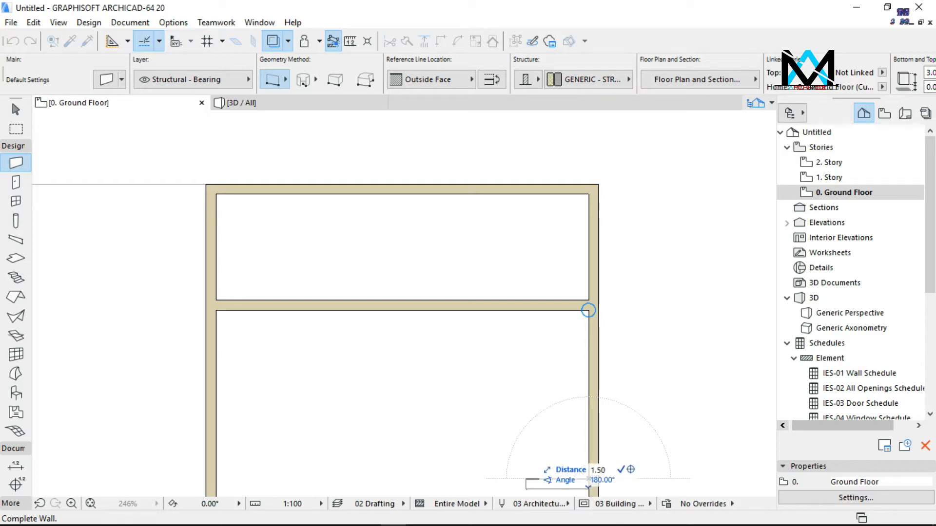
{"action": "key", "text": "Return"}
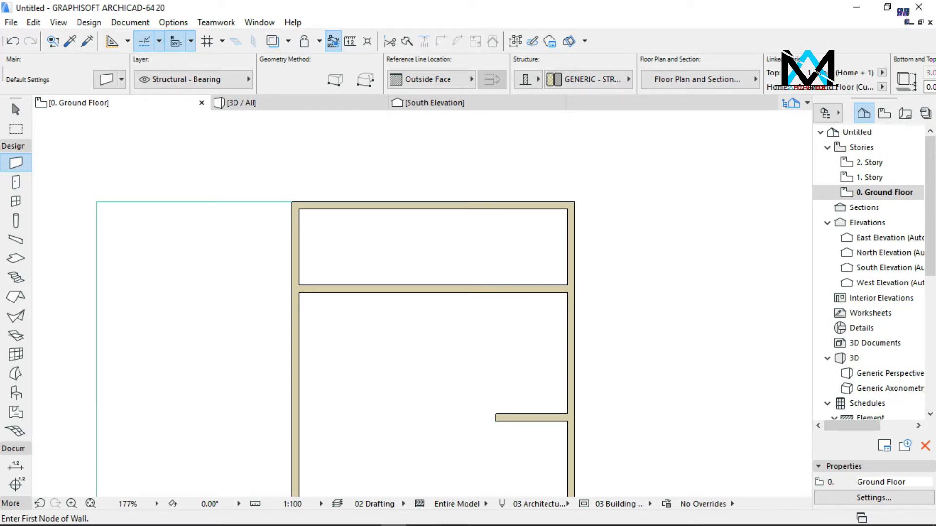
Draw a wall from the east wall's inner face to the slab's west edge, 6.85 m south of the stub wall's south face
{"action": "scroll", "coordinate": [574, 137], "scroll_direction": "down", "scroll_amount": 1}
{"action": "scroll", "coordinate": [573, 137], "scroll_direction": "down", "scroll_amount": 3}
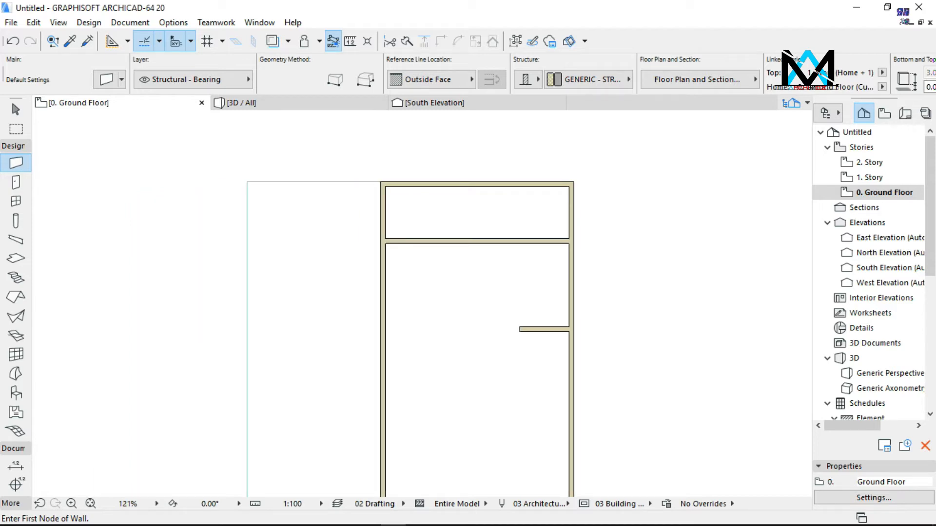
{"action": "scroll", "coordinate": [557, 309], "scroll_direction": "down", "scroll_amount": 13}
{"action": "scroll", "coordinate": [549, 334], "scroll_direction": "up", "scroll_amount": 9}
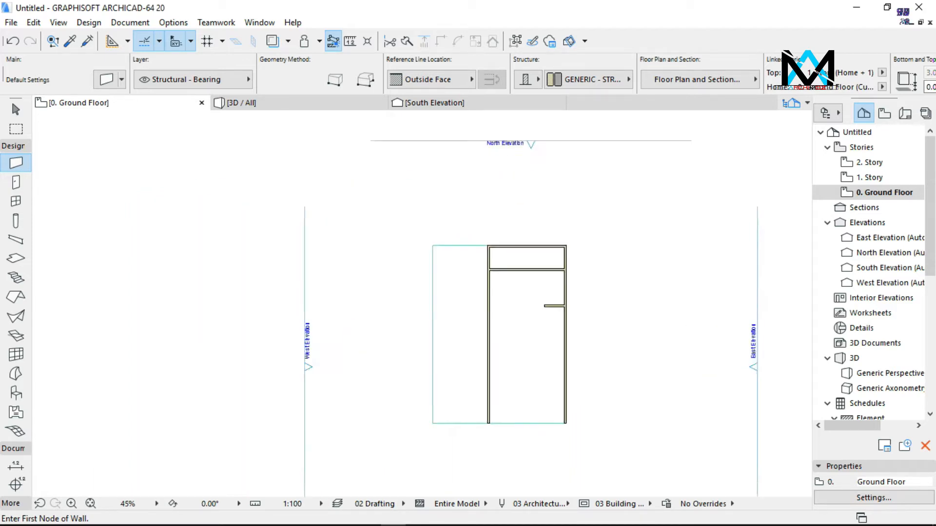
{"action": "scroll", "coordinate": [550, 334], "scroll_direction": "up", "scroll_amount": 6}
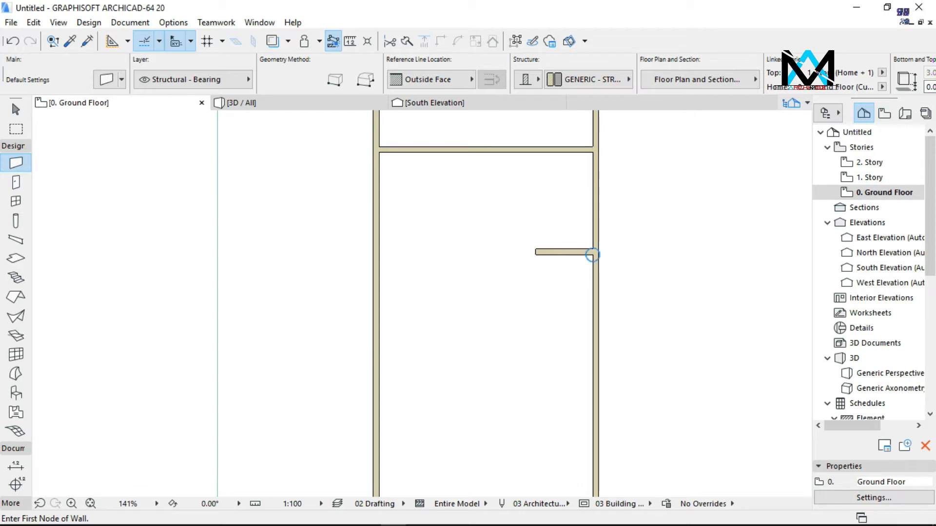
{"action": "type", "text": "6"}
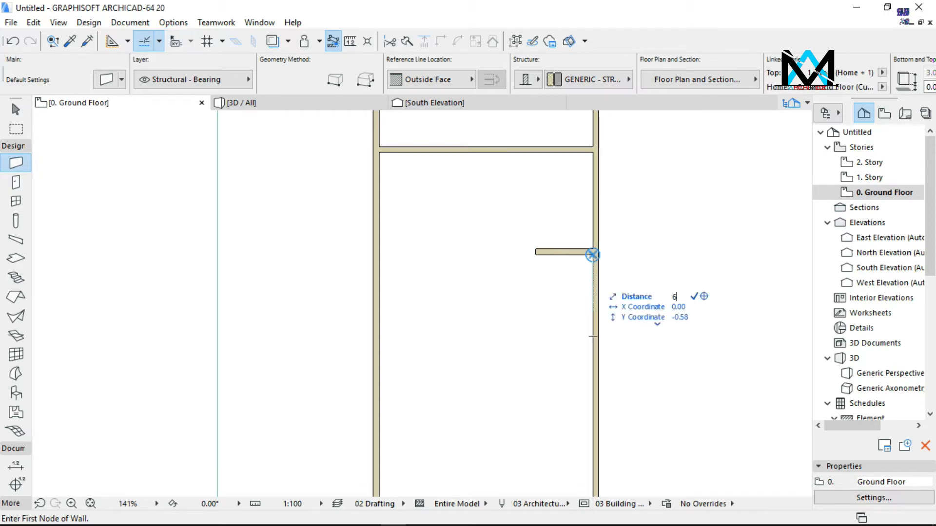
{"action": "type", "text": ".85"}
{"action": "key", "text": "Return"}
{"action": "scroll", "coordinate": [627, 354], "scroll_direction": "down", "scroll_amount": 2}
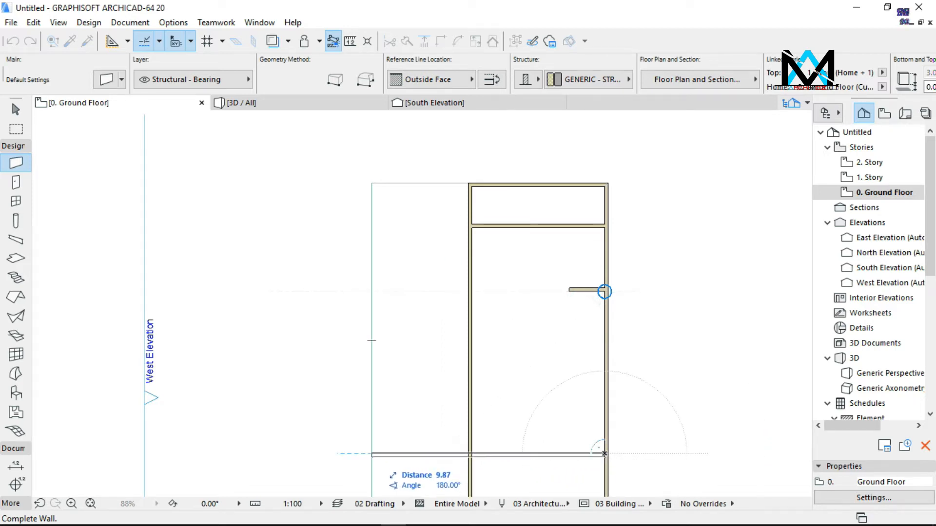
{"action": "left_click", "coordinate": [371, 454]}
Trim off the part of the inner north-south wall that extends south of the full-width southern cross wall
{"action": "scroll", "coordinate": [482, 453], "scroll_direction": "up", "scroll_amount": 2}
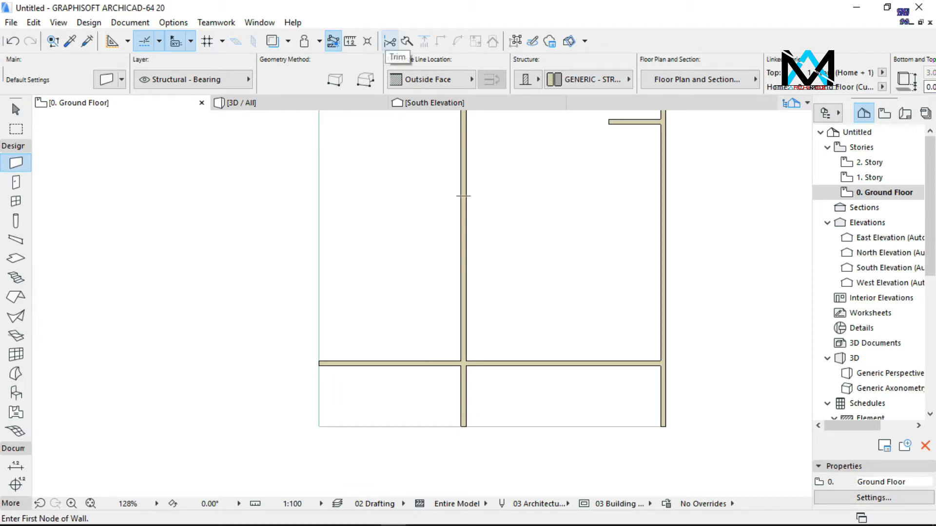
{"action": "left_click", "coordinate": [390, 42]}
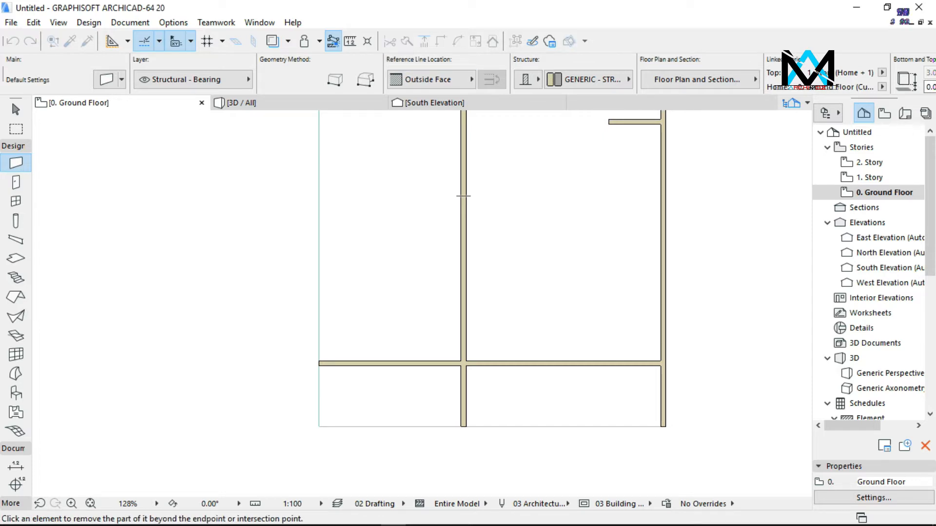
{"action": "left_click", "coordinate": [463, 396]}
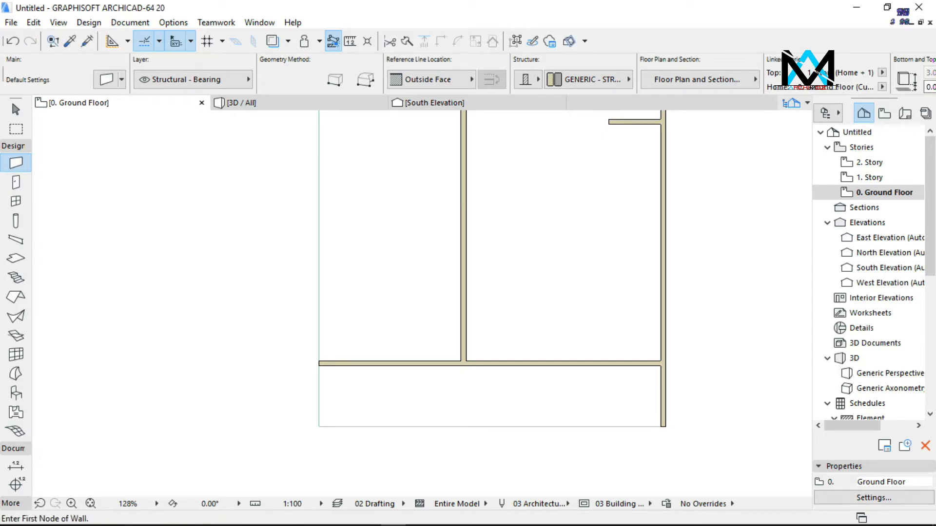
Draw a north-south wall between the northern and southern cross walls, just over 1.1 m east of the inner wall's east face
{"action": "scroll", "coordinate": [463, 477], "scroll_direction": "down", "scroll_amount": 4}
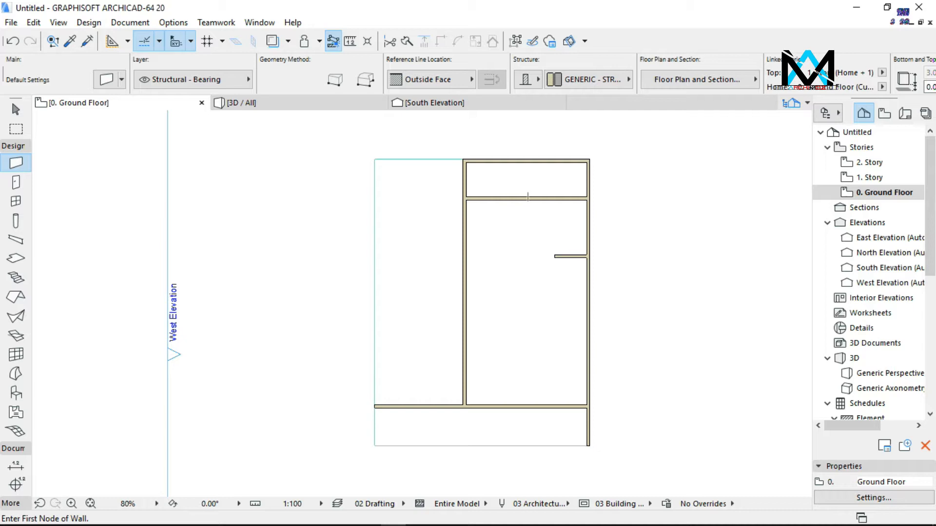
{"action": "scroll", "coordinate": [478, 198], "scroll_direction": "up", "scroll_amount": 6}
{"action": "key", "text": "Escape"}
{"action": "left_click", "coordinate": [19, 162]}
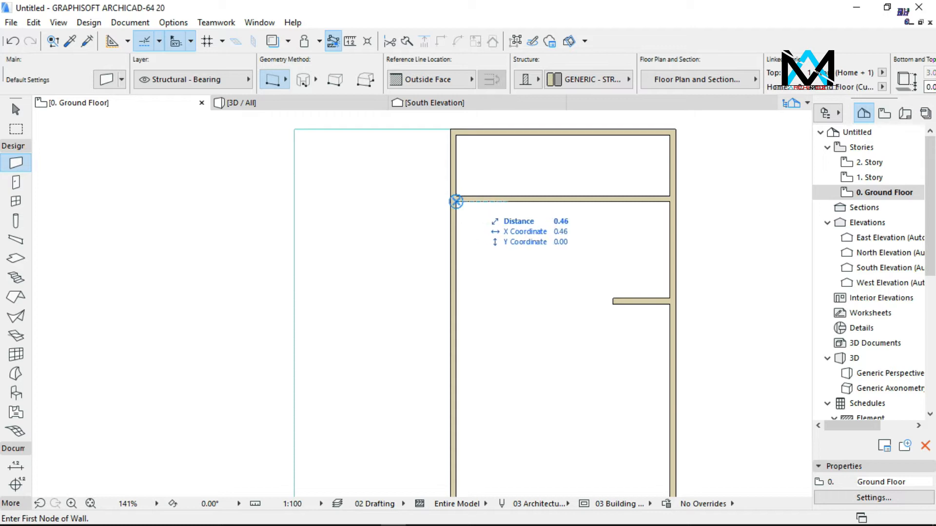
{"action": "type", "text": "1.1"}
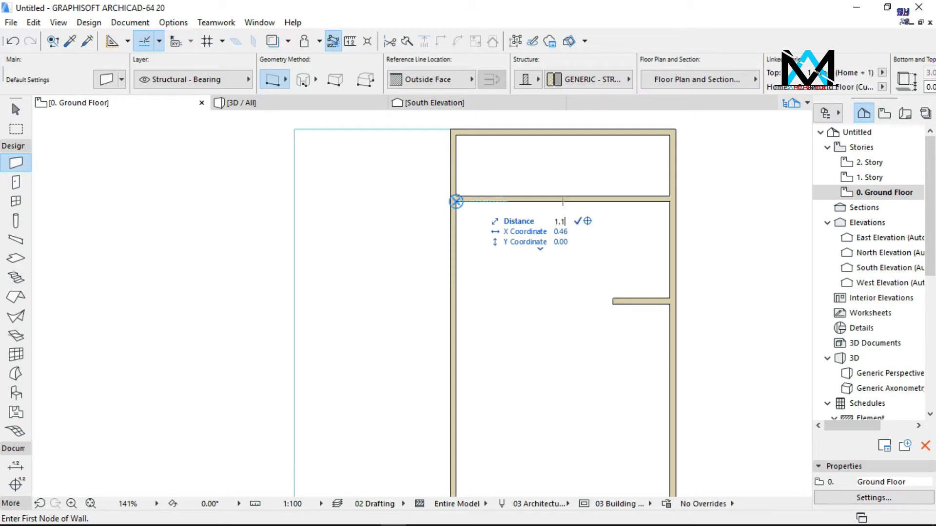
{"action": "key", "text": "Return"}
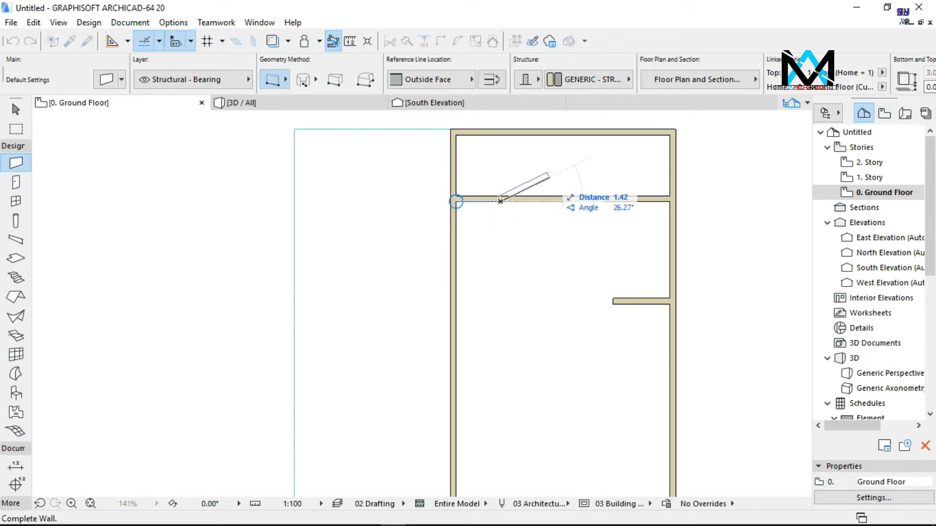
{"action": "scroll", "coordinate": [549, 178], "scroll_direction": "down", "scroll_amount": 1}
{"action": "scroll", "coordinate": [550, 176], "scroll_direction": "down", "scroll_amount": 1}
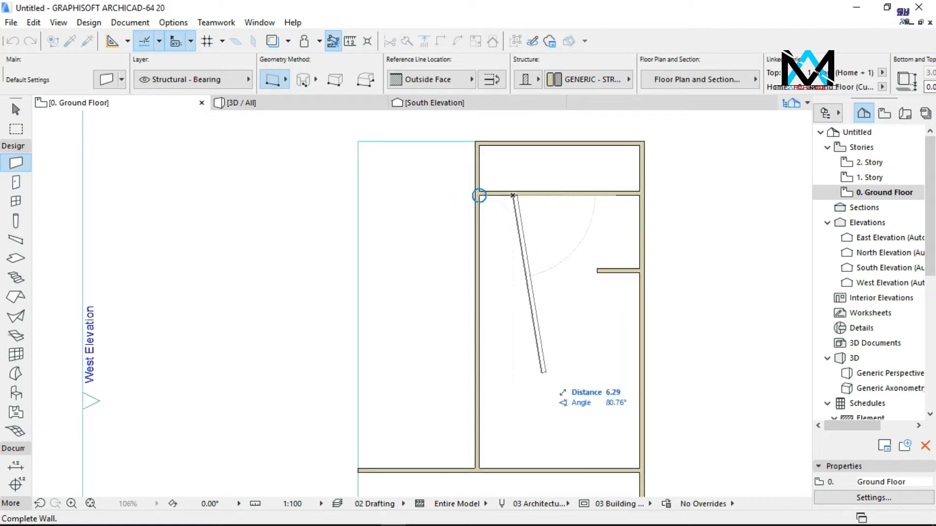
{"action": "left_click", "coordinate": [514, 466]}
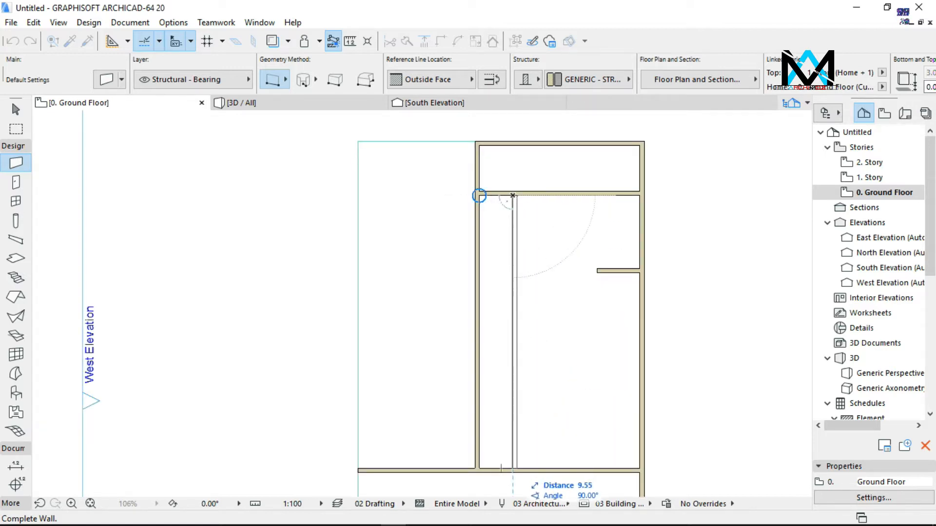
Draw a wall west to the slab's west edge, starting 1.10 m south of the inner north-south wall's northwest corner
{"action": "scroll", "coordinate": [477, 152], "scroll_direction": "up", "scroll_amount": 2}
{"action": "scroll", "coordinate": [450, 141], "scroll_direction": "up", "scroll_amount": 2}
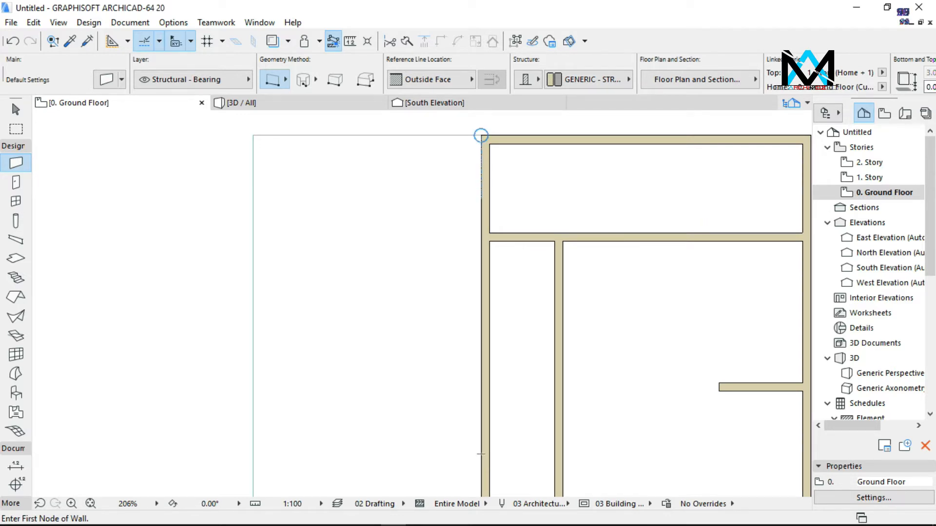
{"action": "type", "text": "1.10"}
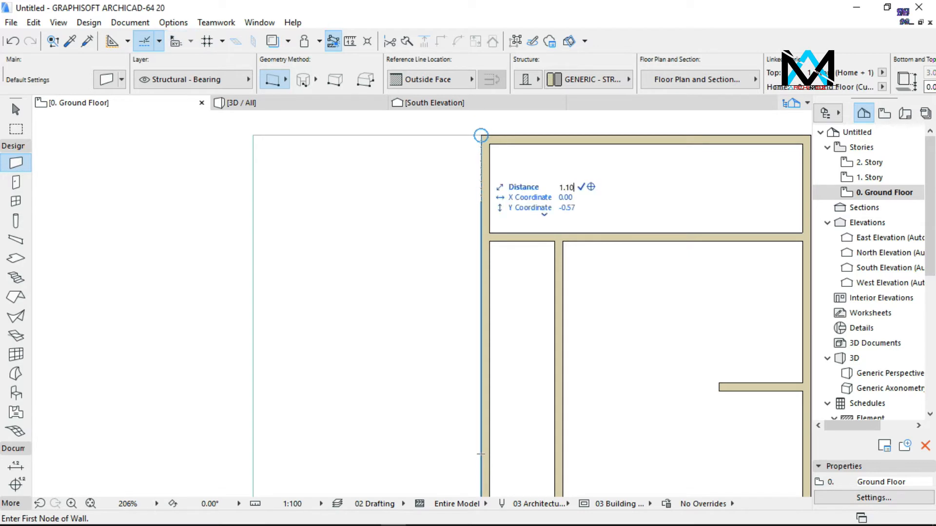
{"action": "key", "text": "Return"}
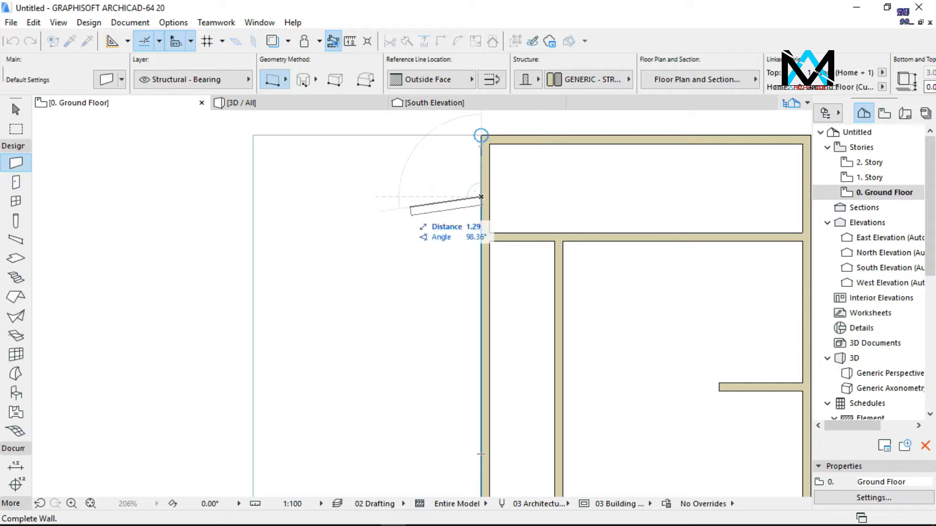
{"action": "left_click", "coordinate": [253, 197]}
Draw a 3.20 m wall south along the slab's west edge from the southwest corner of the northwest cross wall
{"action": "scroll", "coordinate": [306, 135], "scroll_direction": "down", "scroll_amount": 2}
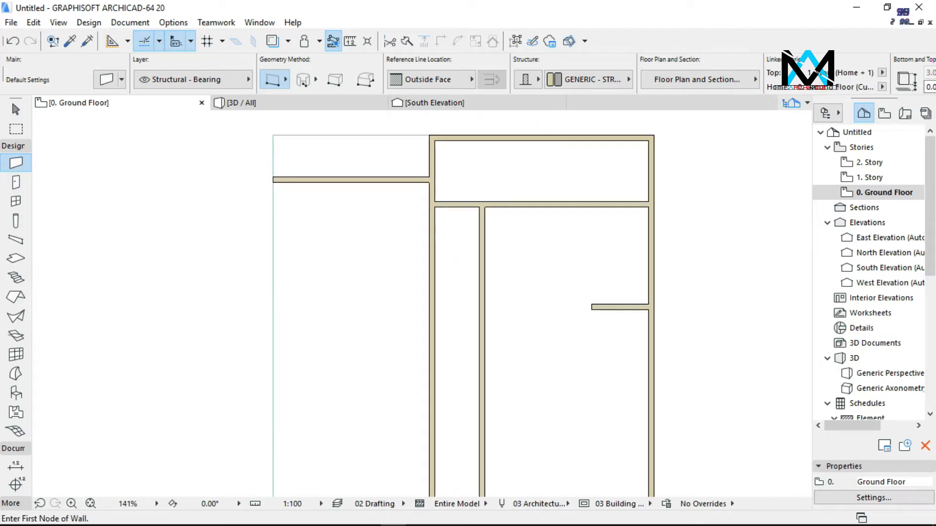
{"action": "scroll", "coordinate": [246, 195], "scroll_direction": "up", "scroll_amount": 2}
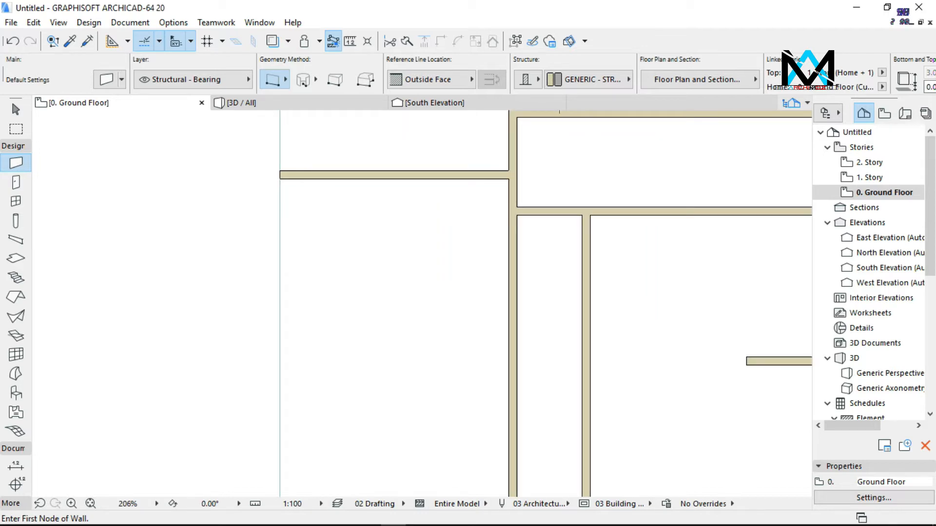
{"action": "left_click", "coordinate": [280, 179]}
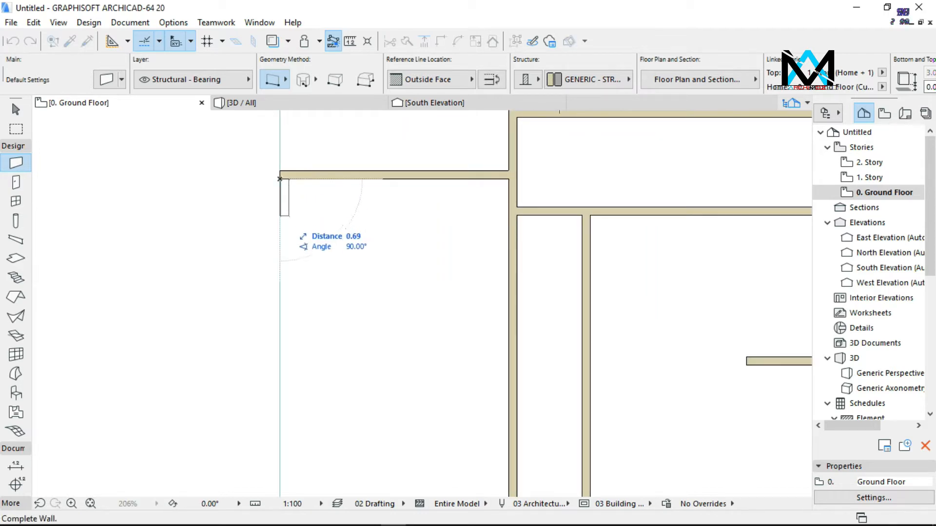
{"action": "key", "text": "Tab"}
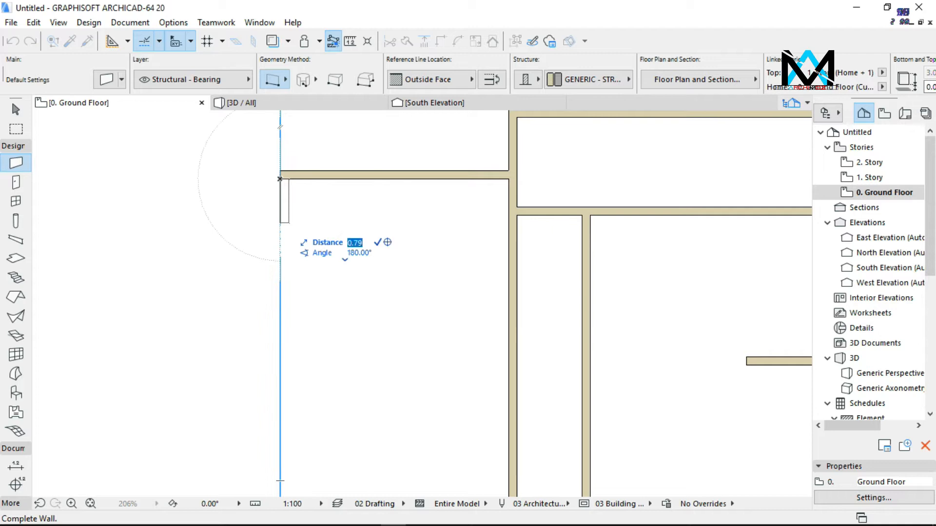
{"action": "type", "text": ".20"}
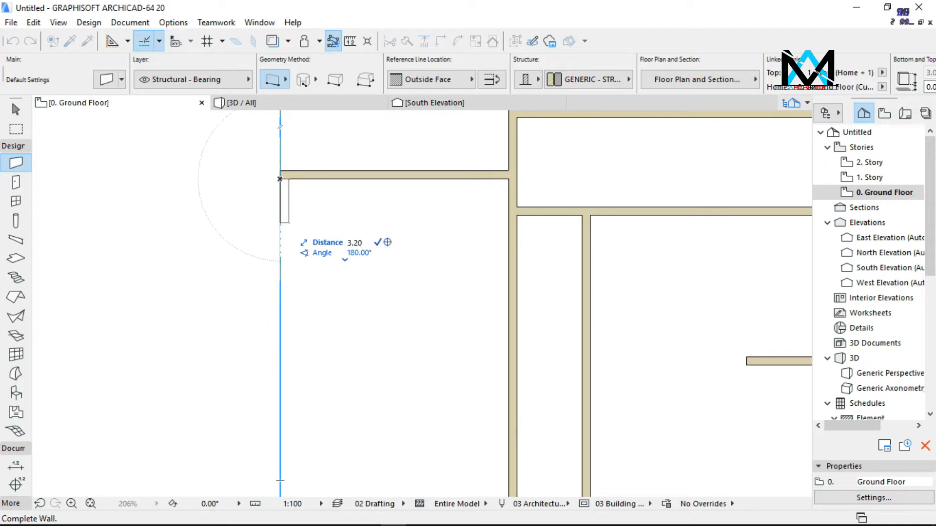
{"action": "key", "text": "Return"}
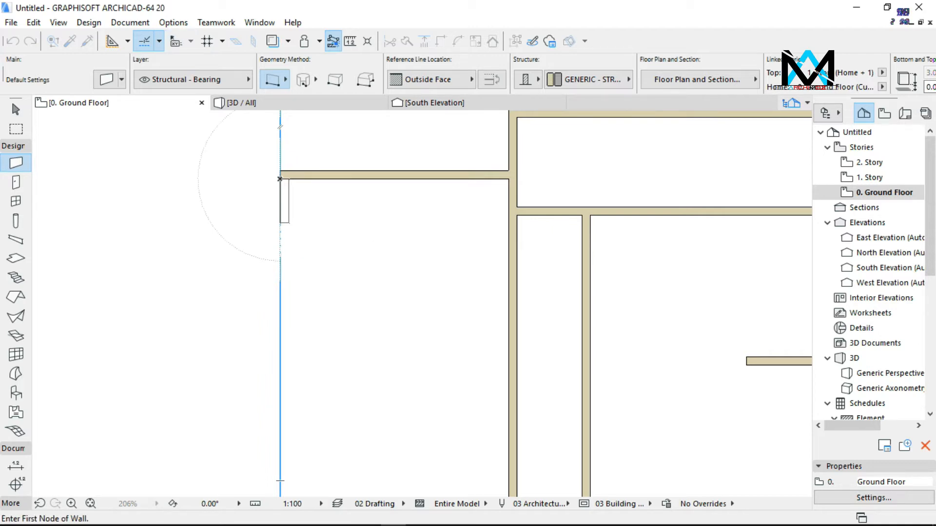
Draw the northwest room's south wall from its west wall's south end to the inner north-south wall, flipped south of its reference line
{"action": "left_click", "coordinate": [279, 357]}
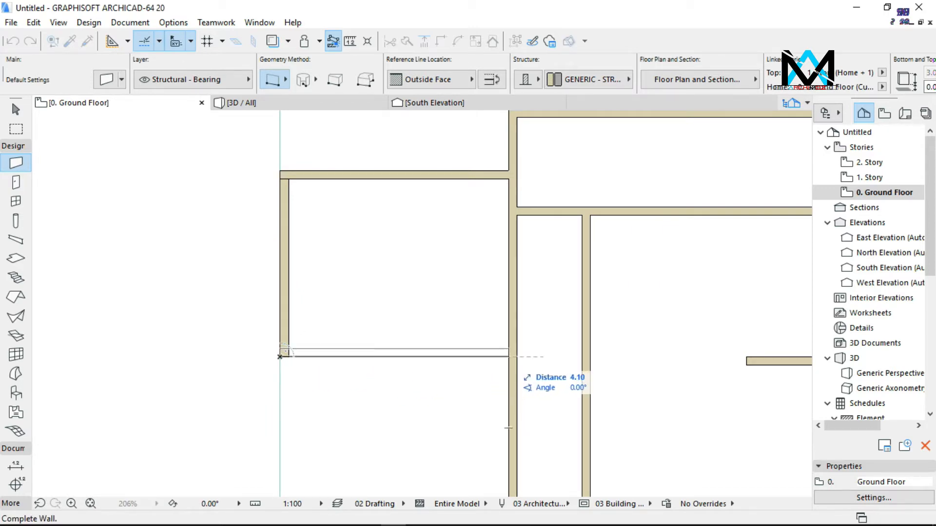
{"action": "left_click", "coordinate": [511, 357]}
{"action": "right_click", "coordinate": [476, 356]}
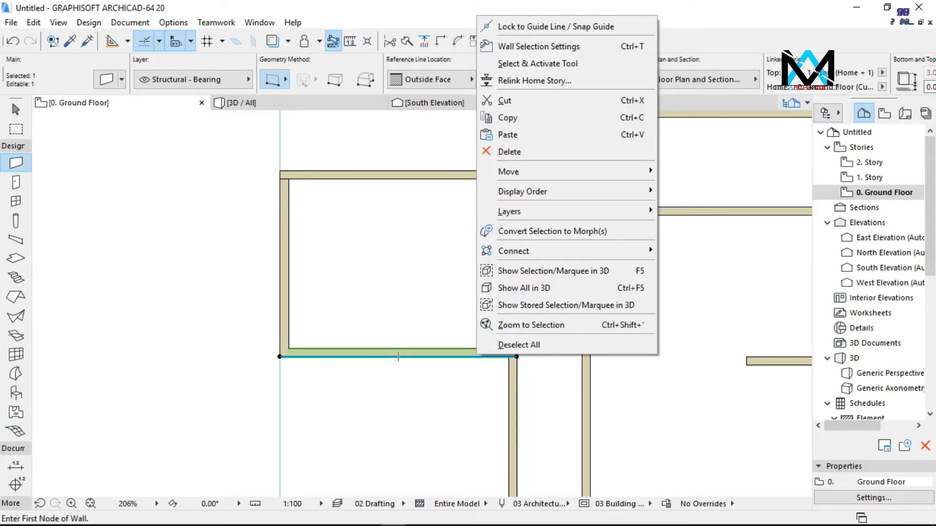
{"action": "key", "text": "Escape"}
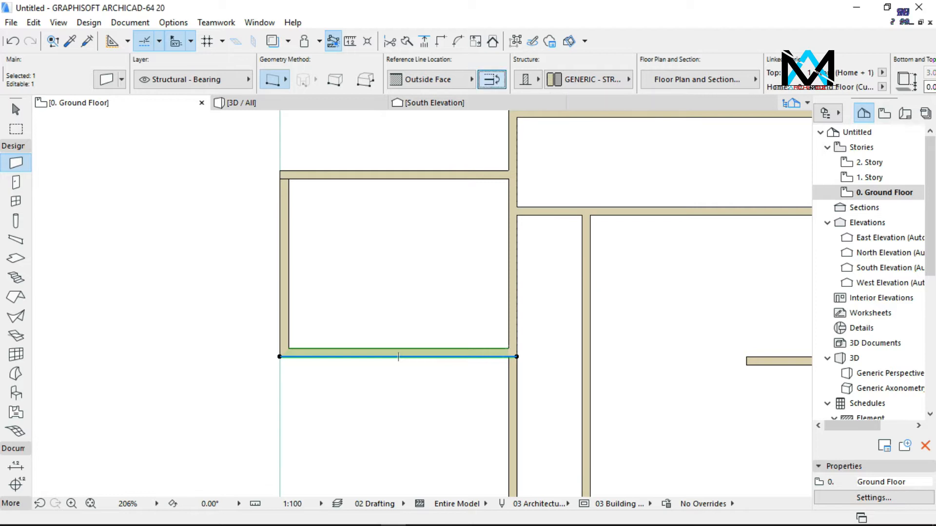
{"action": "left_click", "coordinate": [491, 79]}
{"action": "key", "text": "Escape"}
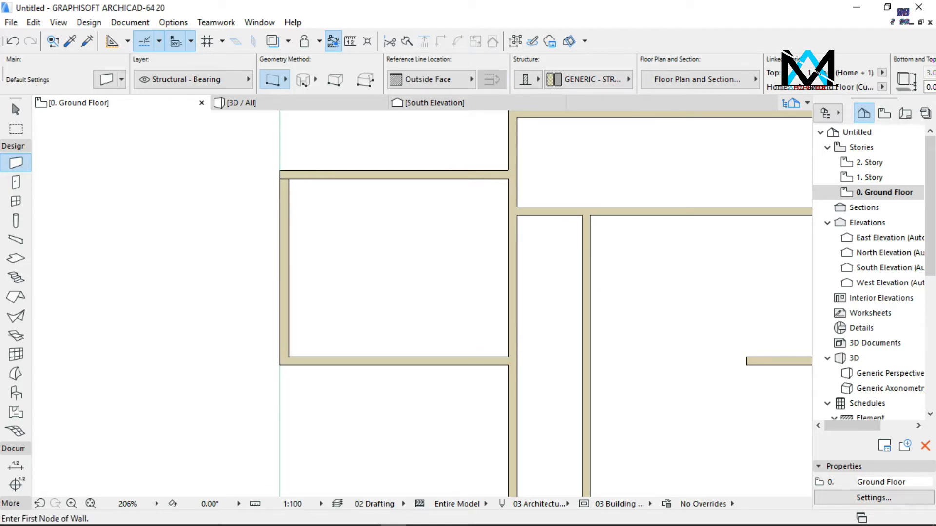
Stretch the northwest room's west wall north to the outer corner of the room's north wall
{"action": "scroll", "coordinate": [266, 171], "scroll_direction": "up", "scroll_amount": 2}
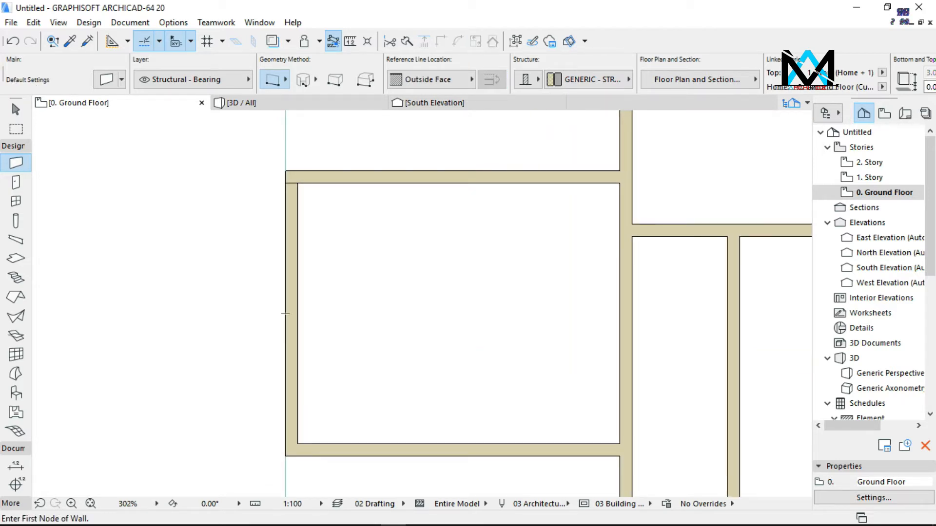
{"action": "right_click", "coordinate": [293, 314]}
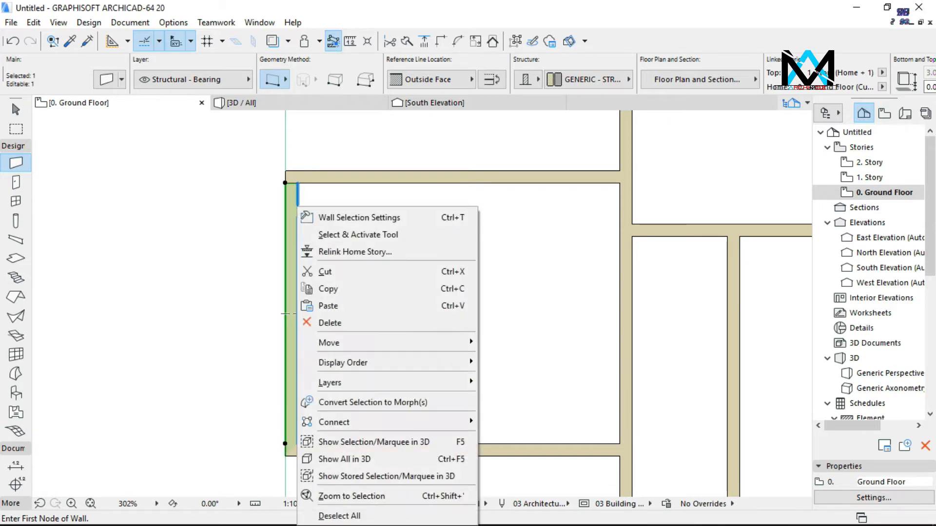
{"action": "key", "text": "Escape"}
{"action": "left_click", "coordinate": [292, 314]}
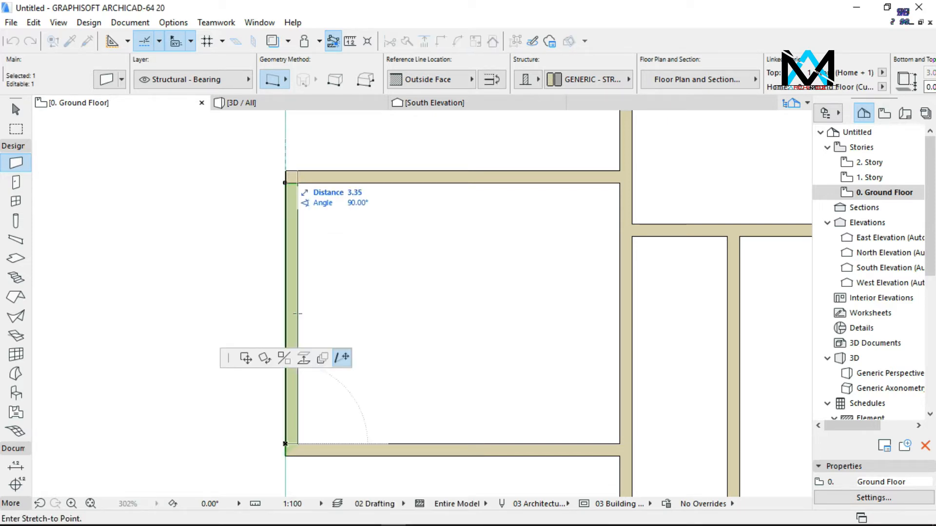
{"action": "key", "text": "Escape"}
{"action": "key", "text": "Escape"}
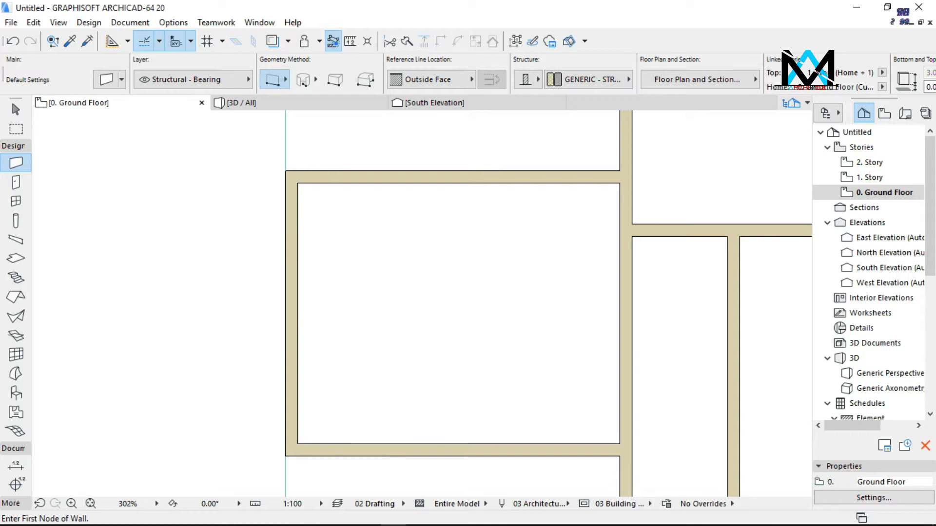
Switch to the reference plan in Nitro Pro, examine the two bathrooms between the west bedrooms, and return to ARCHICAD
{"action": "scroll", "coordinate": [547, 201], "scroll_direction": "down", "scroll_amount": 1}
{"action": "scroll", "coordinate": [549, 200], "scroll_direction": "down", "scroll_amount": 1}
{"action": "scroll", "coordinate": [487, 188], "scroll_direction": "down", "scroll_amount": 2}
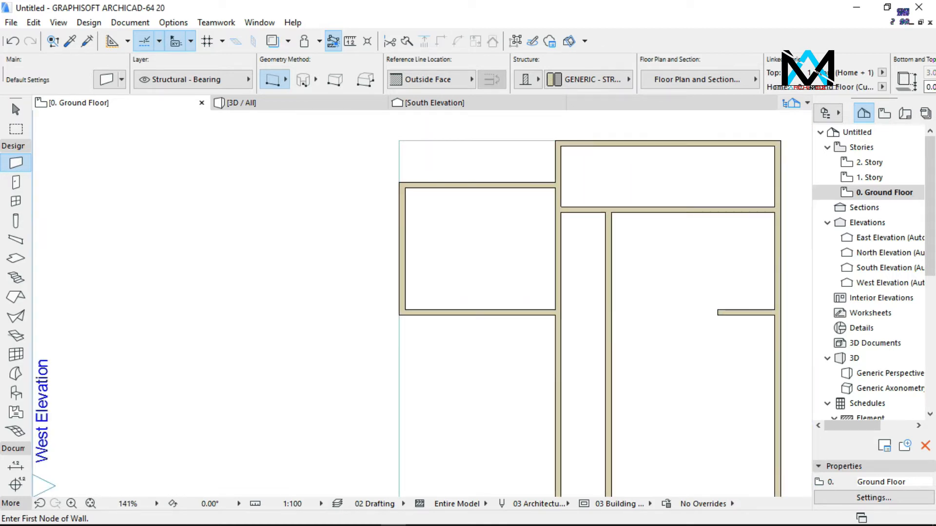
{"action": "scroll", "coordinate": [481, 188], "scroll_direction": "up", "scroll_amount": 1}
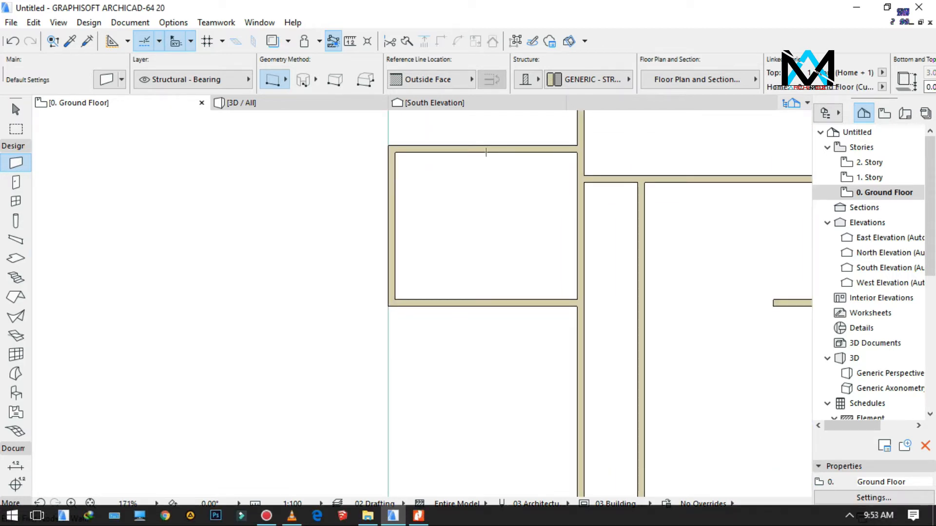
{"action": "left_click", "coordinate": [418, 516]}
{"action": "scroll", "coordinate": [459, 361], "scroll_direction": "up", "scroll_amount": 2, "text": "ctrl"}
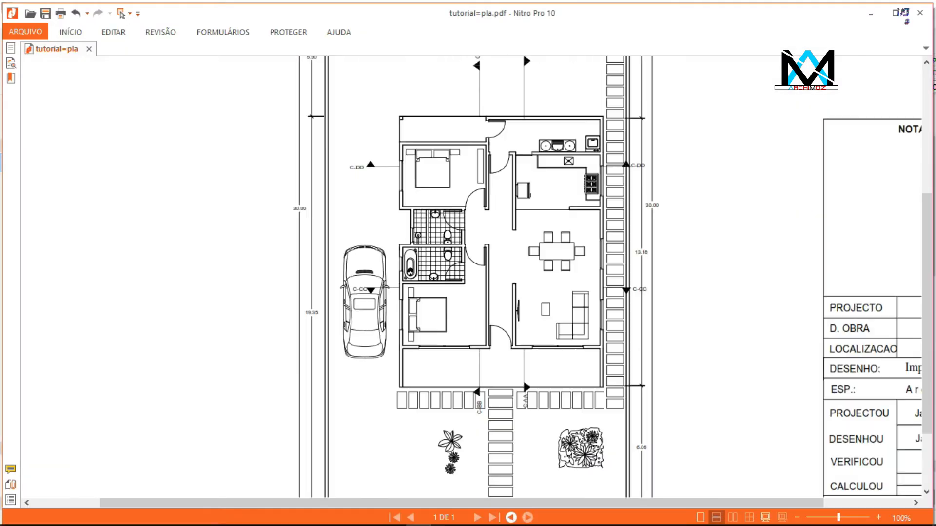
{"action": "scroll", "coordinate": [410, 226], "scroll_direction": "up", "scroll_amount": 6, "text": "ctrl"}
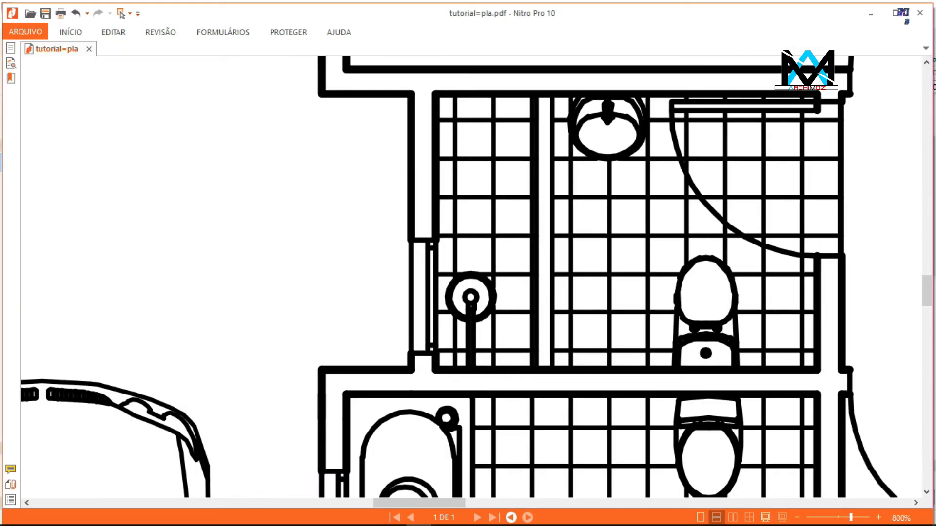
{"action": "scroll", "coordinate": [391, 230], "scroll_direction": "down", "scroll_amount": 3, "text": "ctrl"}
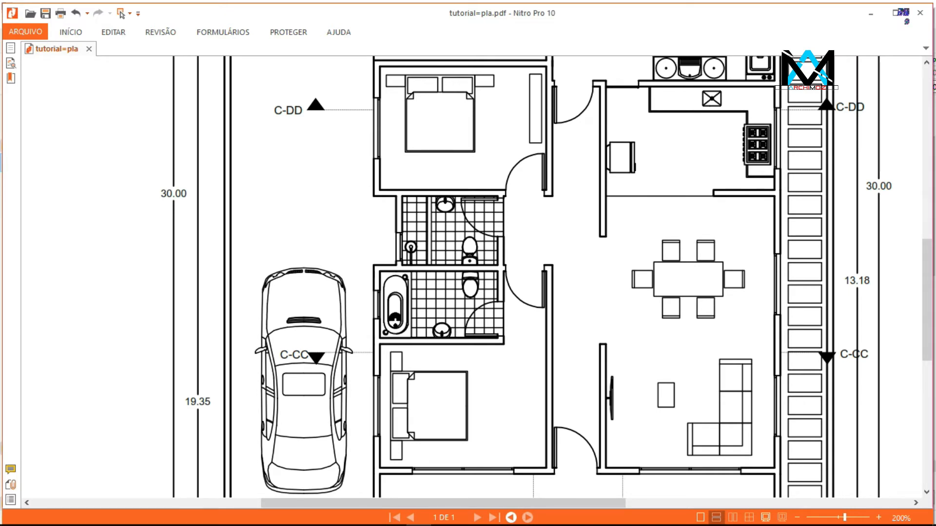
{"action": "left_click", "coordinate": [392, 515]}
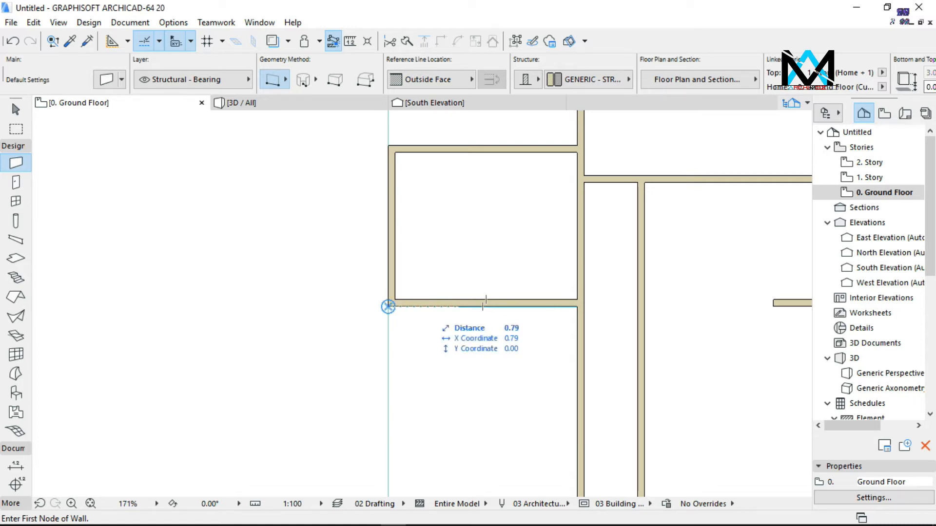
Draw a 1.70 m wall south from the northwest room's south wall, starting a short distance east of the room's southwest corner
{"action": "type", "text": "0"}
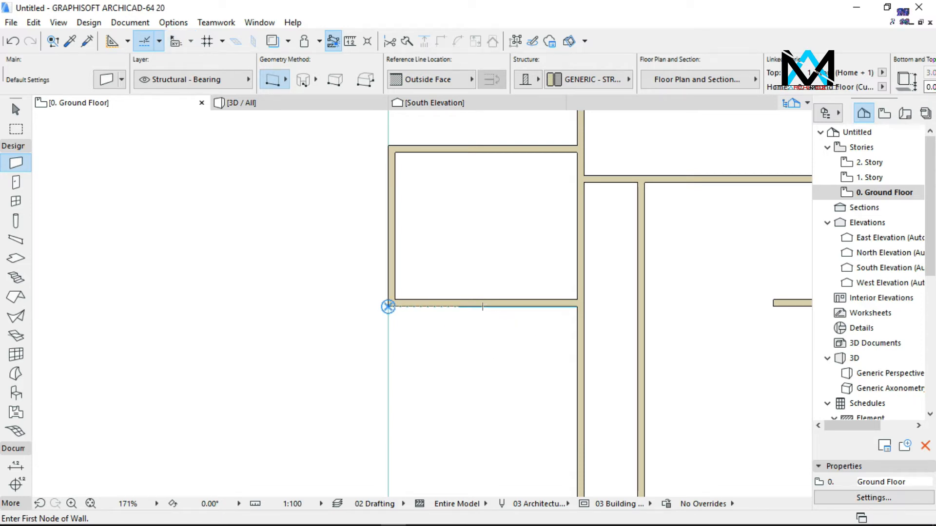
{"action": "key", "text": "Return"}
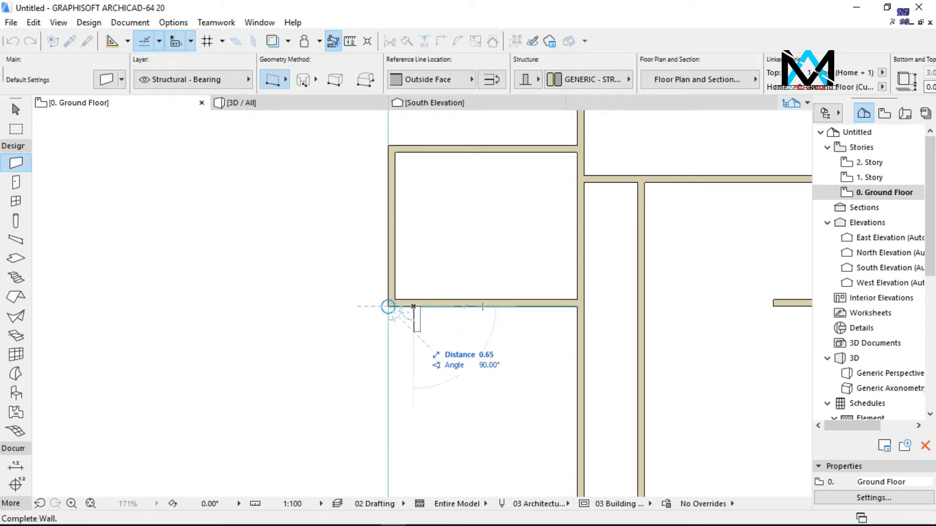
{"action": "type", "text": "1.70"}
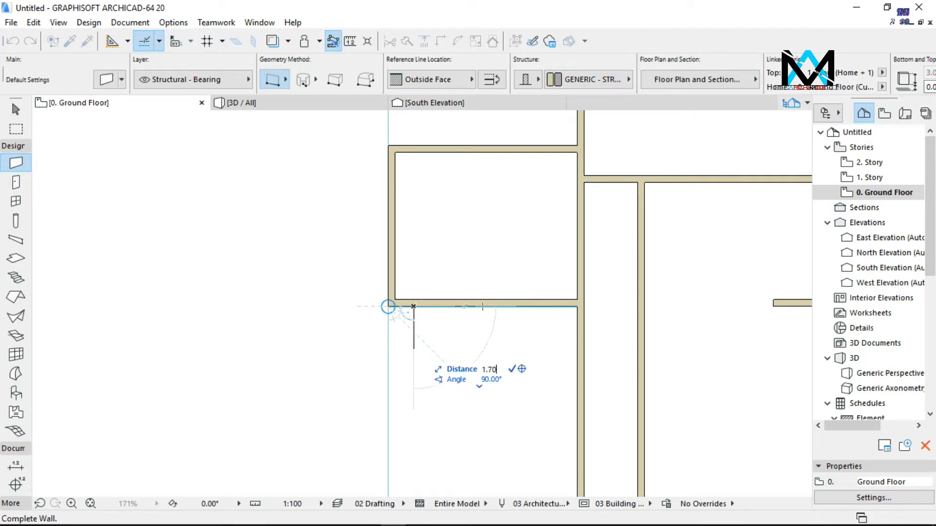
{"action": "key", "text": "Return"}
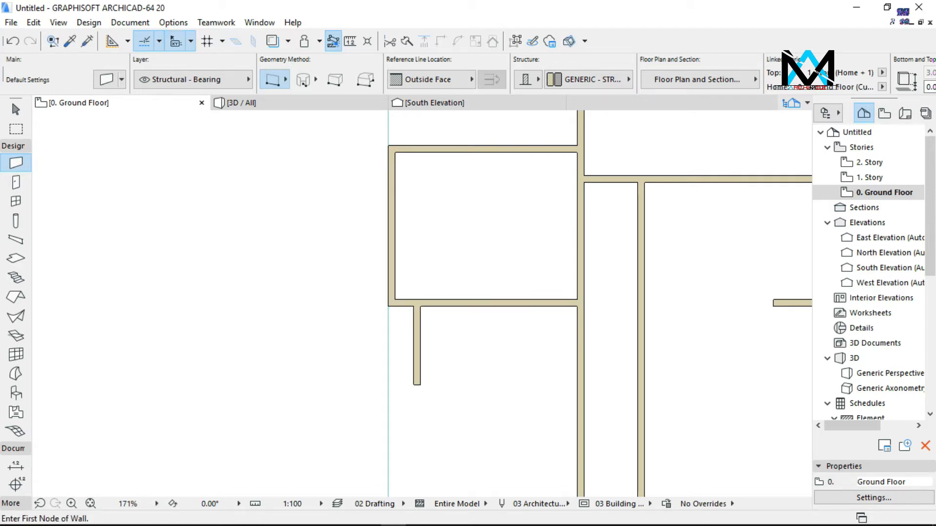
Draw a wall east from the 1.70 m wall's south end to the inner north-south wall, flipped south of its reference line
{"action": "left_click", "coordinate": [415, 383]}
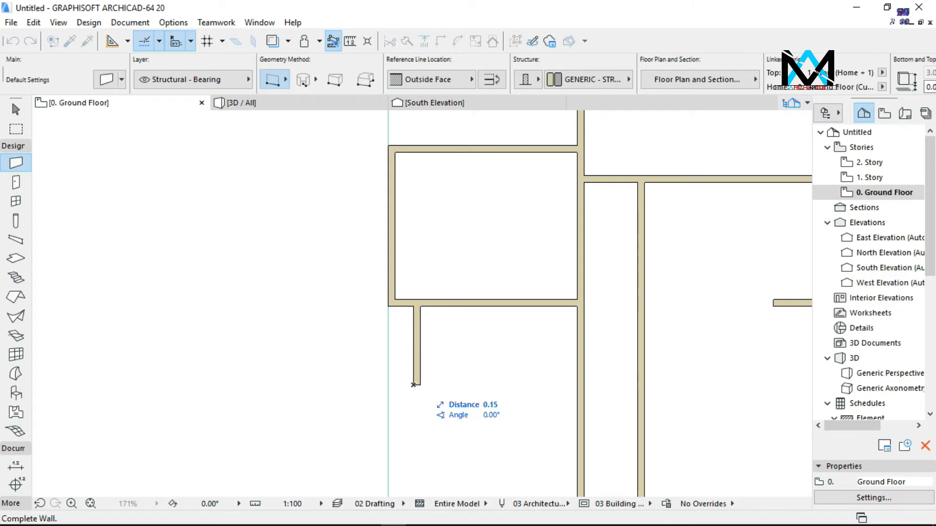
{"action": "left_click", "coordinate": [577, 386]}
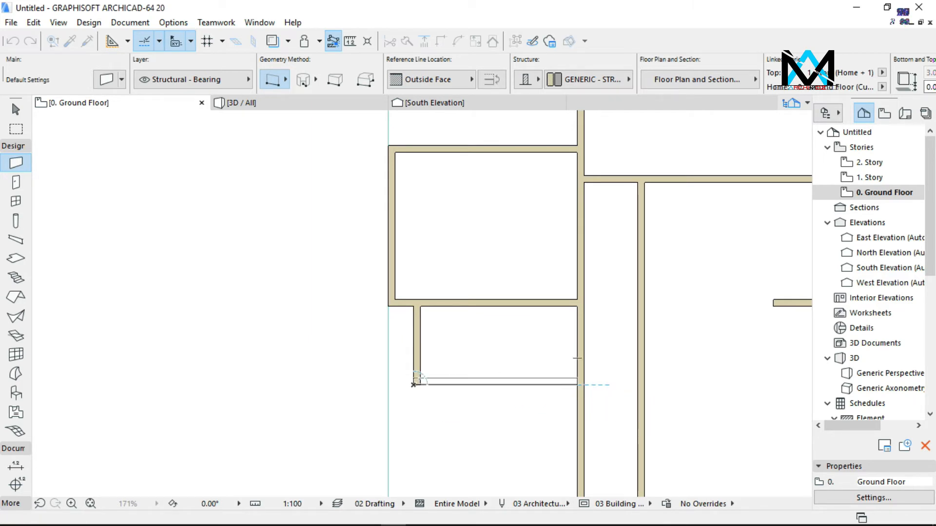
{"action": "right_click", "coordinate": [576, 385]}
{"action": "key", "text": "Escape"}
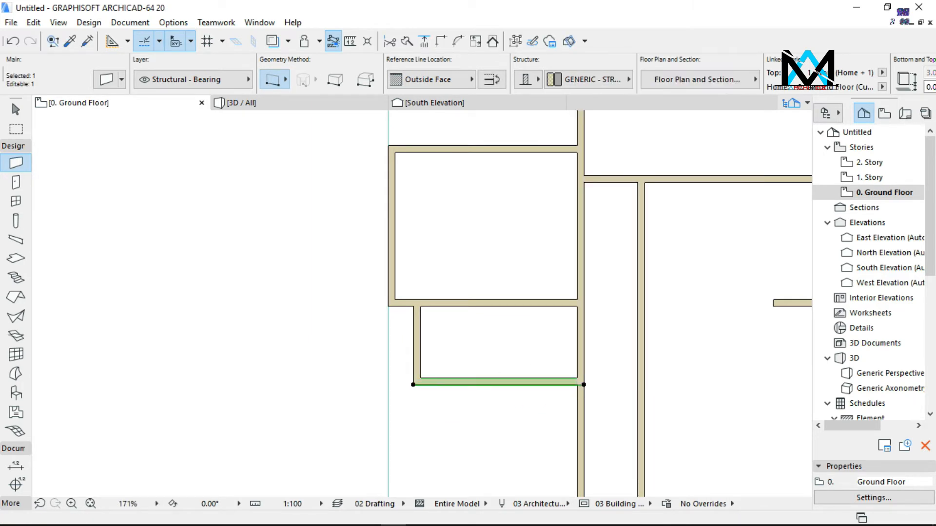
{"action": "left_click", "coordinate": [492, 80]}
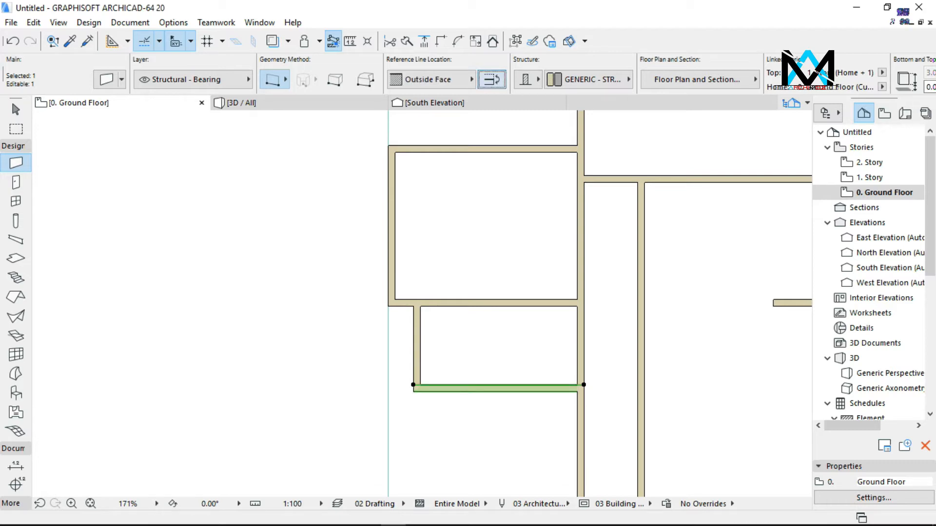
Stretch the new cross wall's west end out to the slab's west edge
{"action": "left_click", "coordinate": [413, 385]}
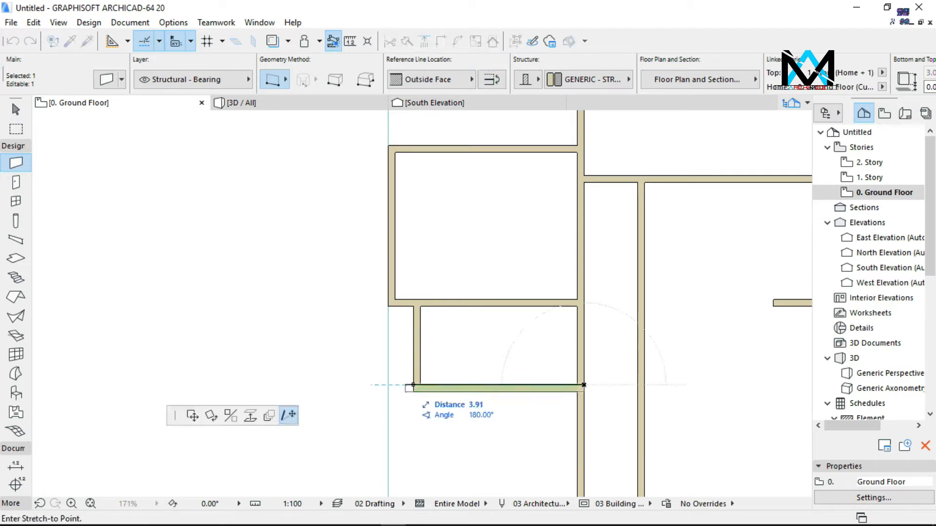
{"action": "left_click", "coordinate": [388, 385]}
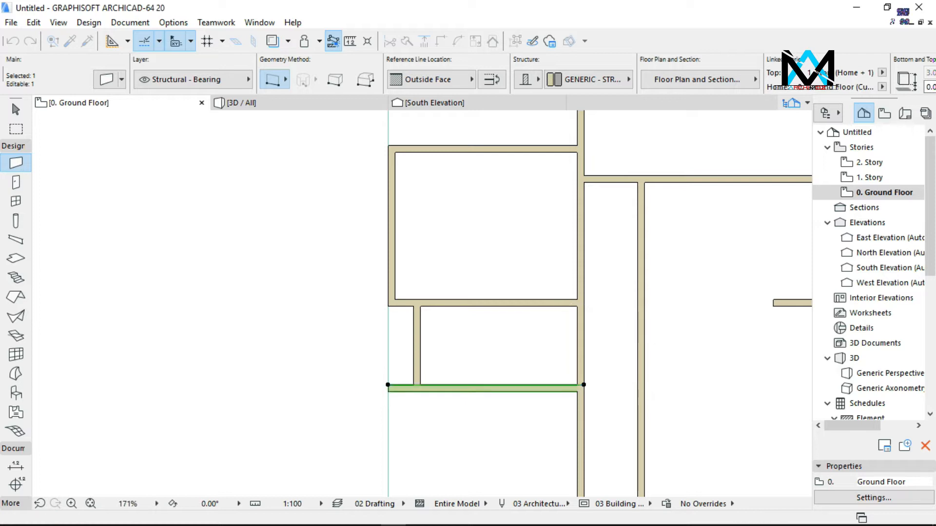
{"action": "key", "text": "Escape"}
Draw a 1.65 m wall south along the slab's west edge from the southwest corner of the extended cross wall
{"action": "scroll", "coordinate": [458, 221], "scroll_direction": "down", "scroll_amount": 2}
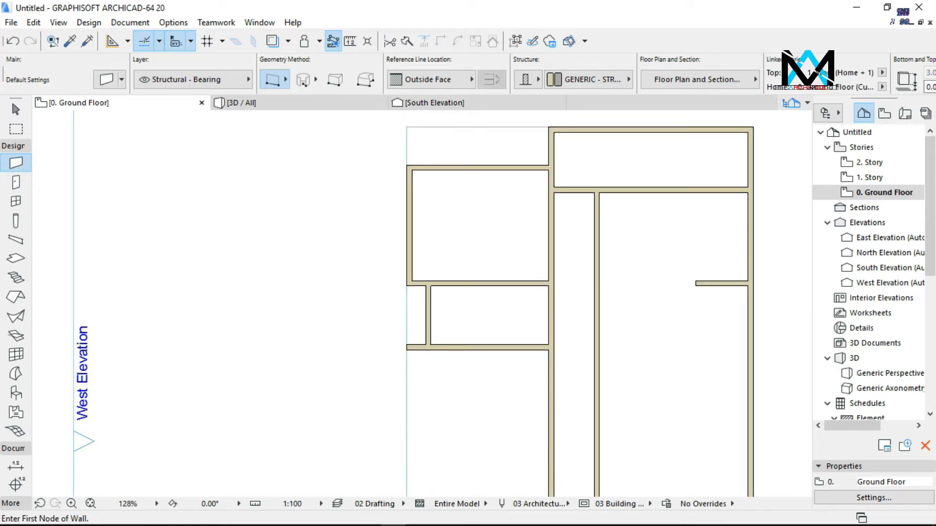
{"action": "scroll", "coordinate": [451, 380], "scroll_direction": "up", "scroll_amount": 3}
{"action": "scroll", "coordinate": [395, 385], "scroll_direction": "up", "scroll_amount": 1}
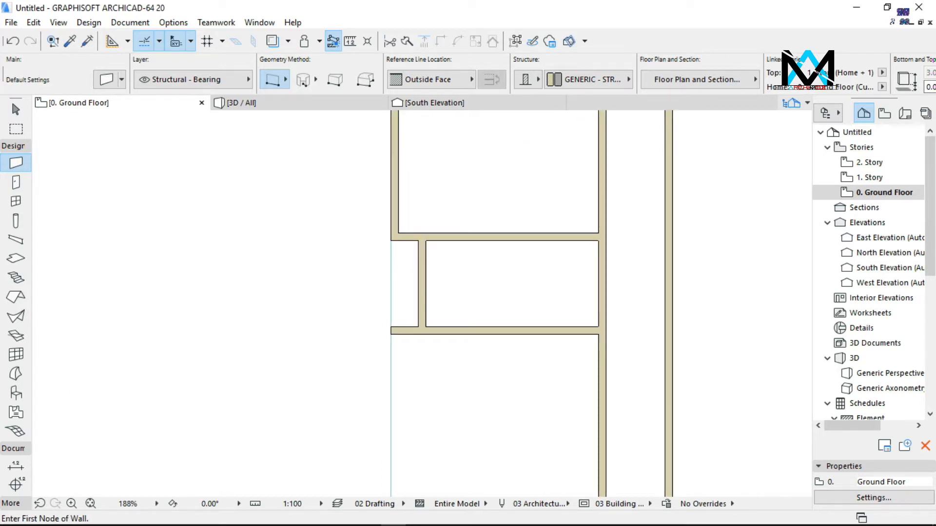
{"action": "left_click", "coordinate": [391, 335]}
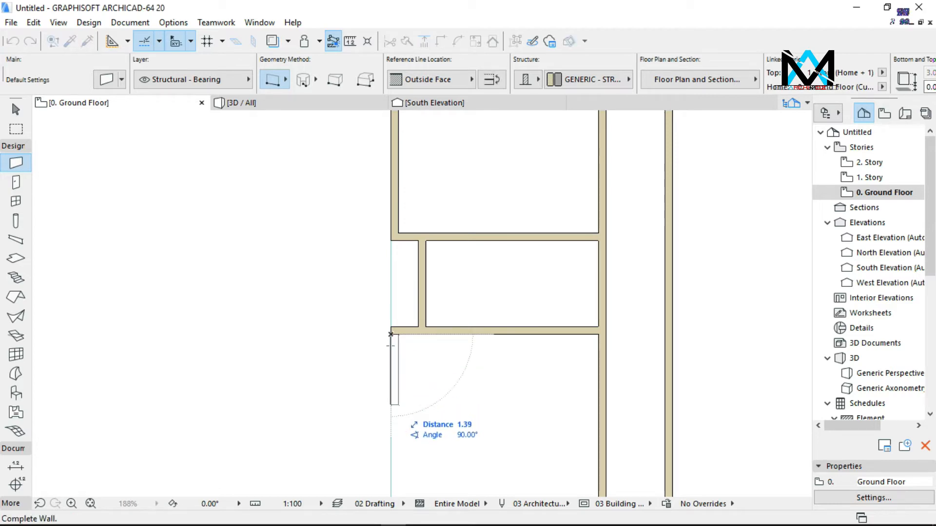
{"action": "type", "text": "1.65"}
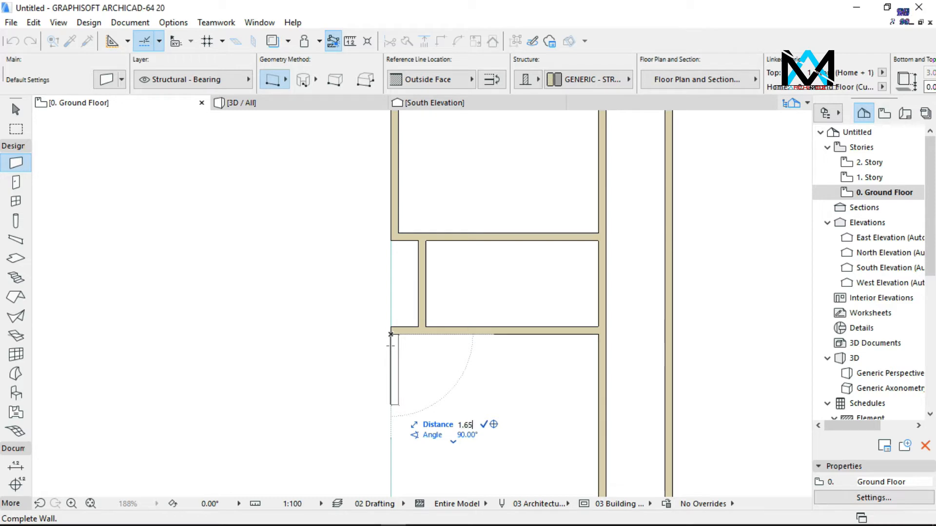
{"action": "key", "text": "Return"}
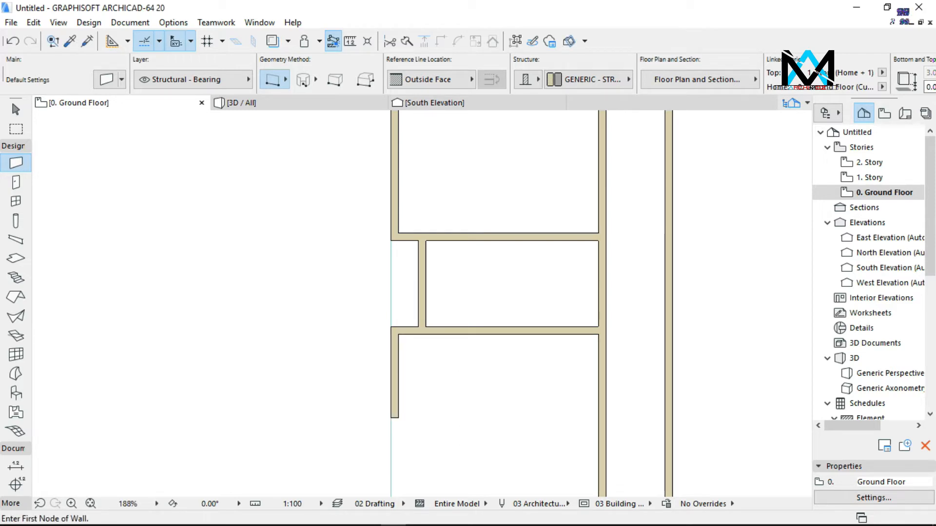
Draw a wall east from the 1.65 m wall's south end to the inner north-south wall, flipped south of its reference line
{"action": "left_click", "coordinate": [391, 418]}
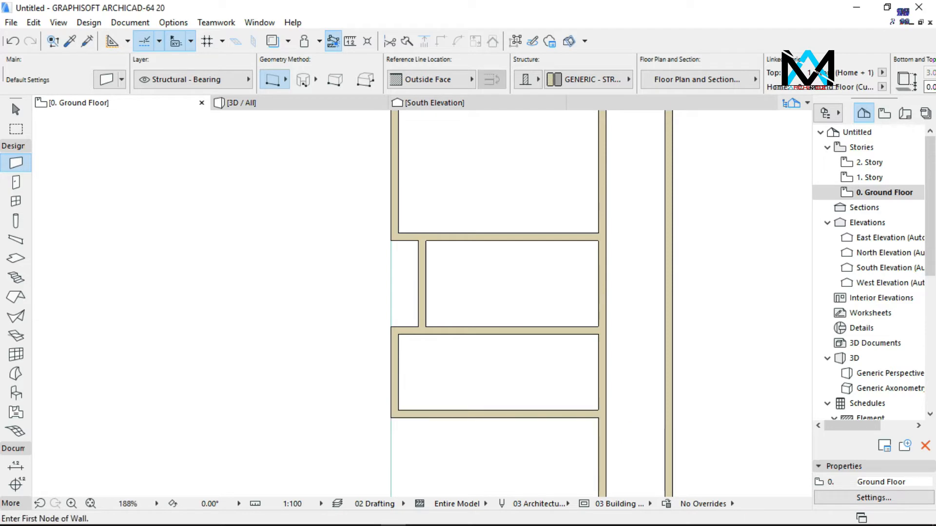
{"action": "right_click", "coordinate": [605, 417]}
{"action": "key", "text": "Escape"}
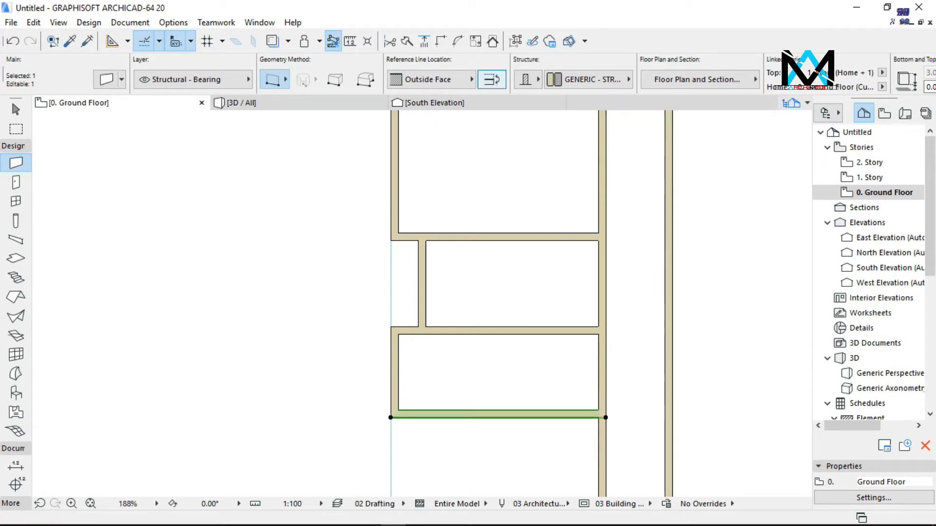
{"action": "left_click", "coordinate": [492, 79]}
{"action": "key", "text": "Escape"}
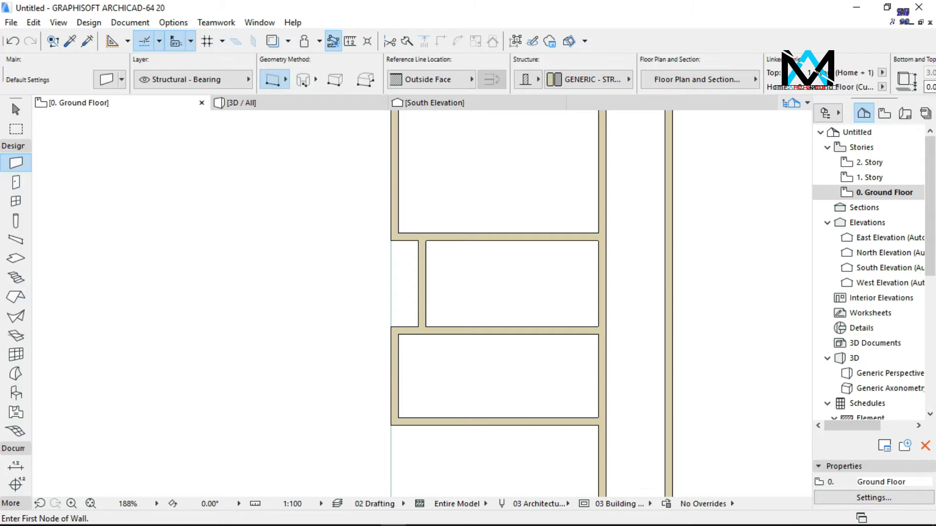
Draw a wall about 5.25 m long down the slab's west edge, from the 1.65 m wall's south end to the slab's southwest corner
{"action": "scroll", "coordinate": [486, 197], "scroll_direction": "down", "scroll_amount": 3}
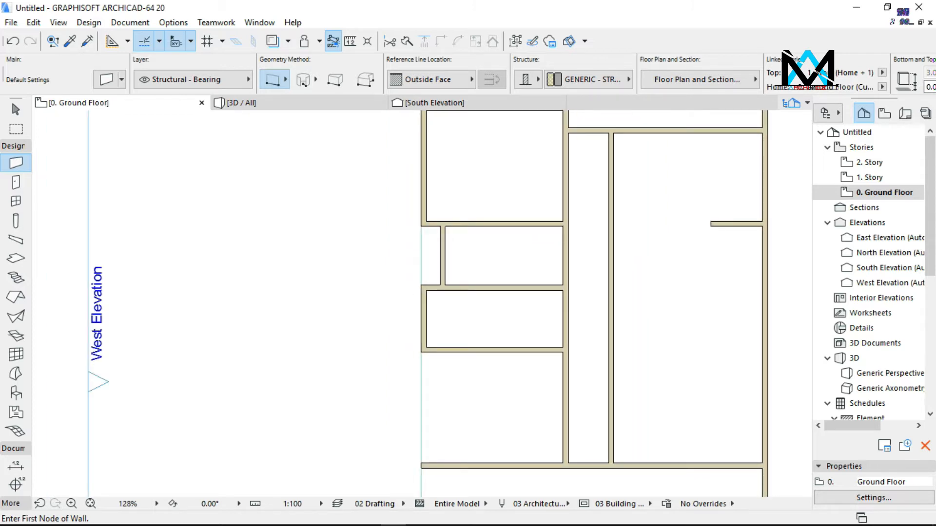
{"action": "scroll", "coordinate": [468, 247], "scroll_direction": "down", "scroll_amount": 2}
{"action": "left_click", "coordinate": [428, 331]}
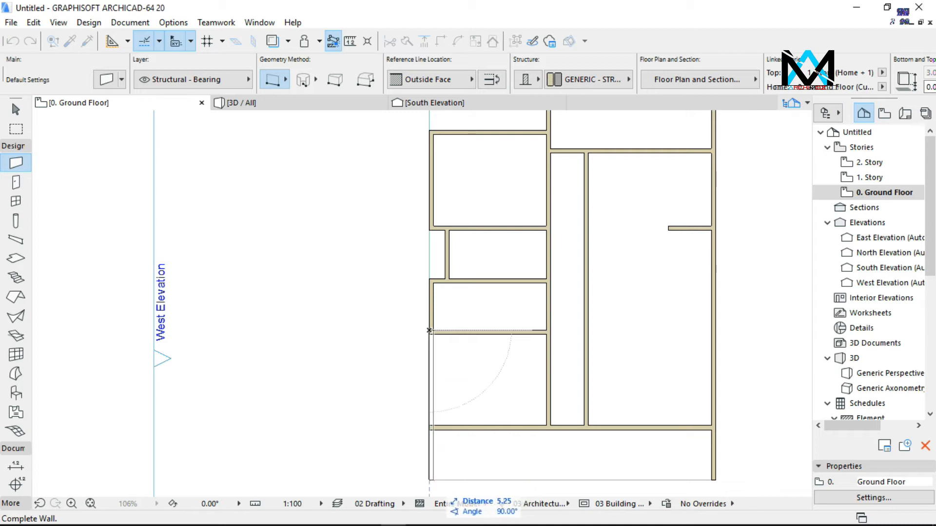
{"action": "left_click", "coordinate": [429, 480]}
{"action": "scroll", "coordinate": [554, 224], "scroll_direction": "up", "scroll_amount": 7}
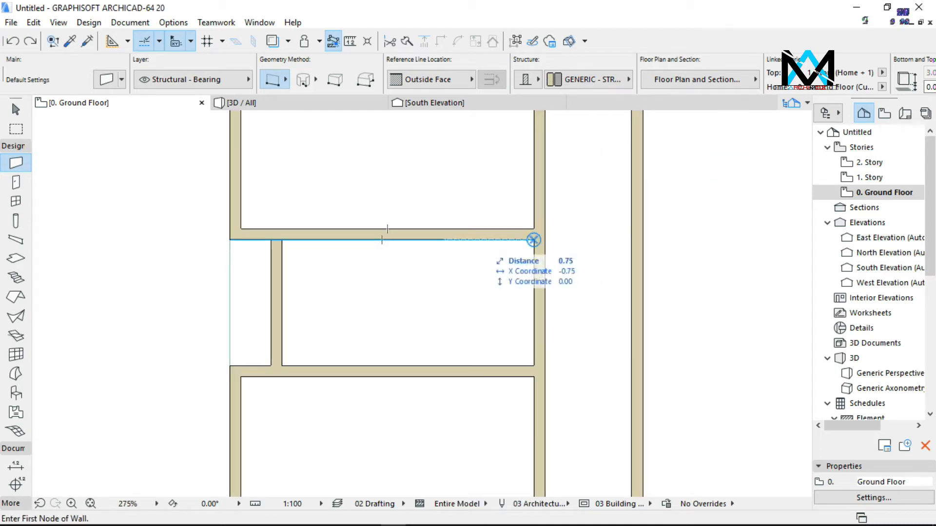
Draw a wall south from 1.20 m west of the upper cross wall's east end to the lower cross wall, flipped west of its reference line
{"action": "type", "text": "1.2"}
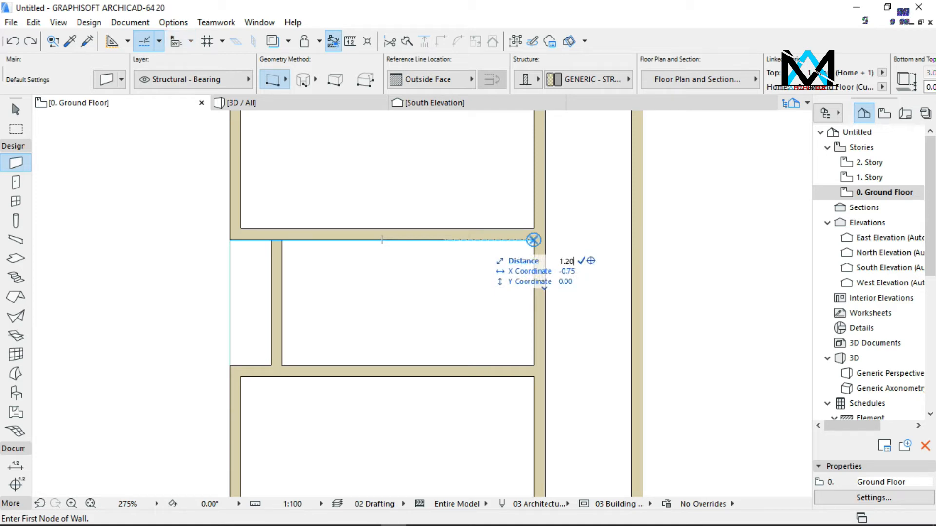
{"action": "key", "text": "Return"}
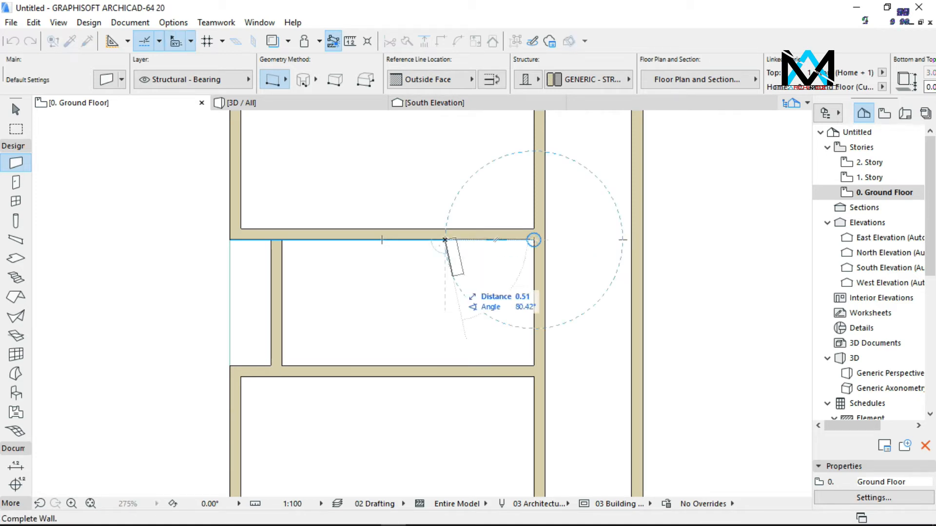
{"action": "scroll", "coordinate": [454, 278], "scroll_direction": "down", "scroll_amount": 2}
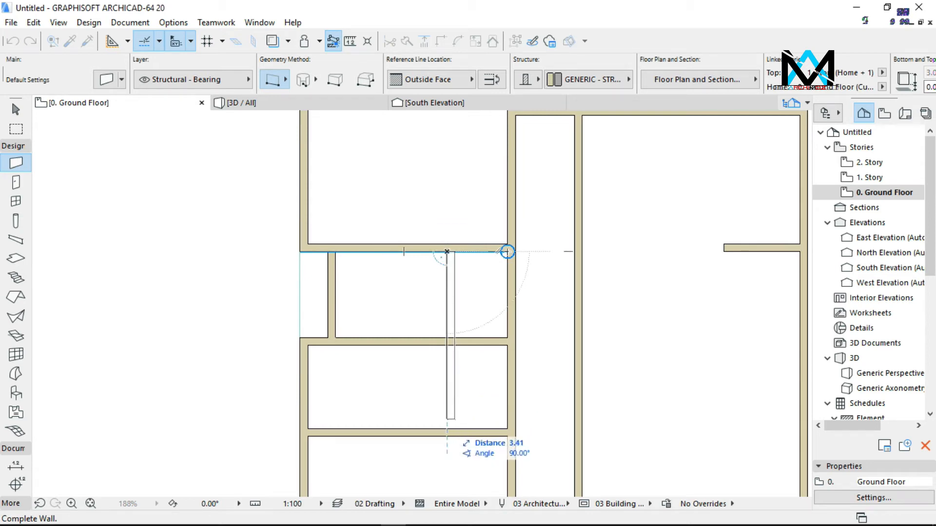
{"action": "left_click", "coordinate": [447, 433]}
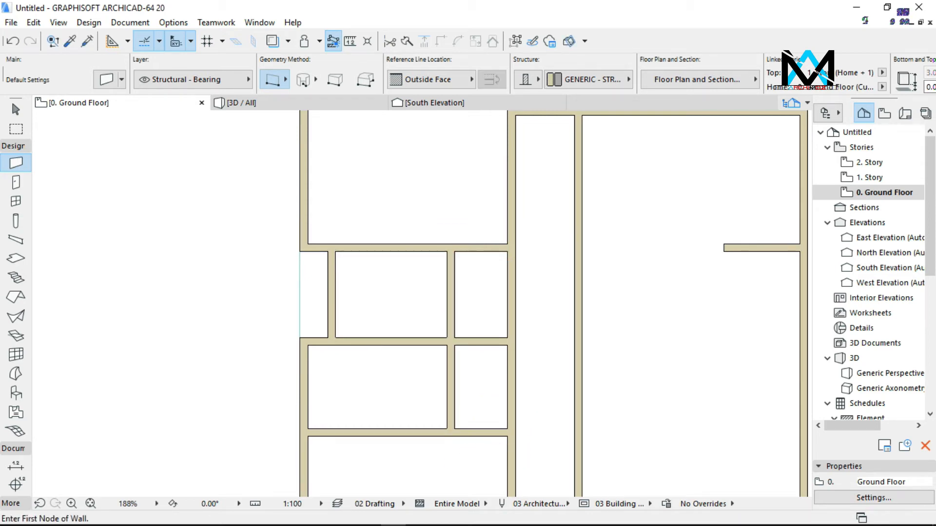
{"action": "right_click", "coordinate": [450, 407]}
{"action": "key", "text": "Escape"}
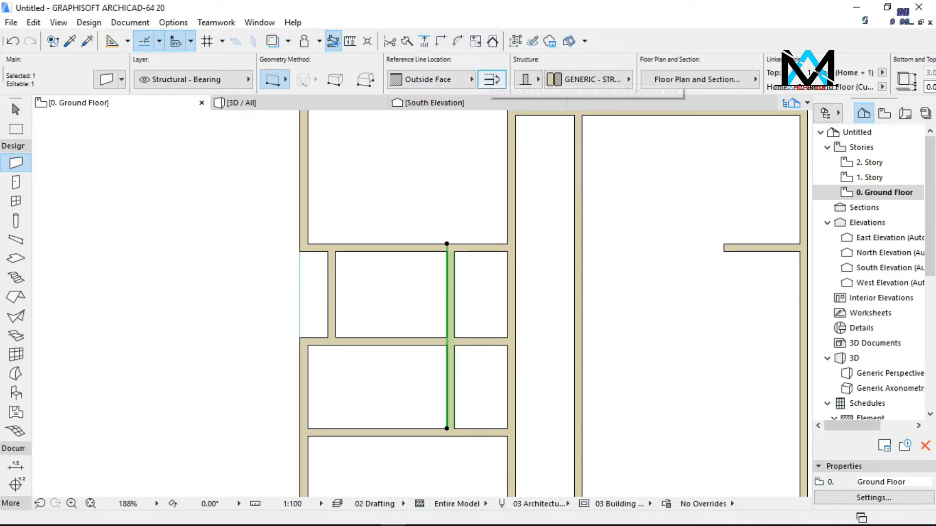
{"action": "left_click", "coordinate": [491, 79]}
{"action": "scroll", "coordinate": [493, 278], "scroll_direction": "down", "scroll_amount": 3}
{"action": "key", "text": "Escape"}
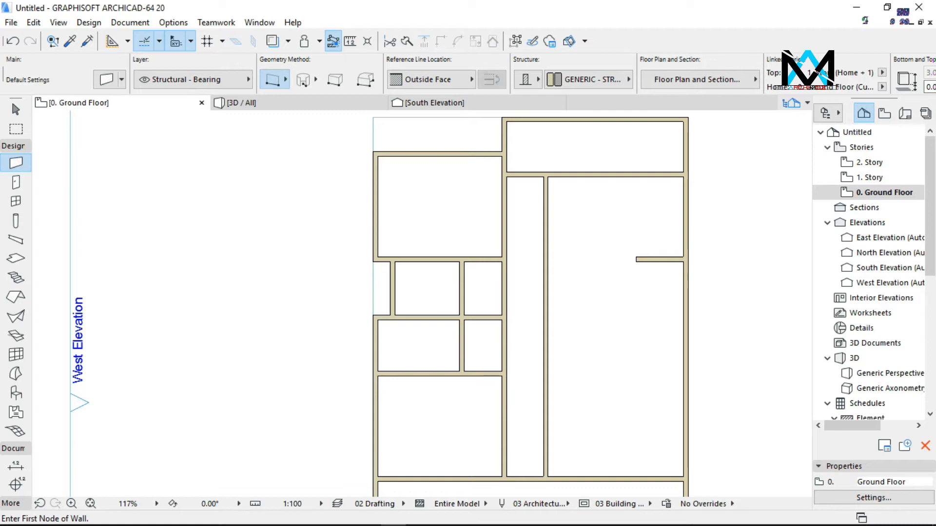
Trim away the inner north-south wall's segment between the upper two cross walls and the lower cross wall's segment east of the new wall
{"action": "left_click", "coordinate": [389, 41]}
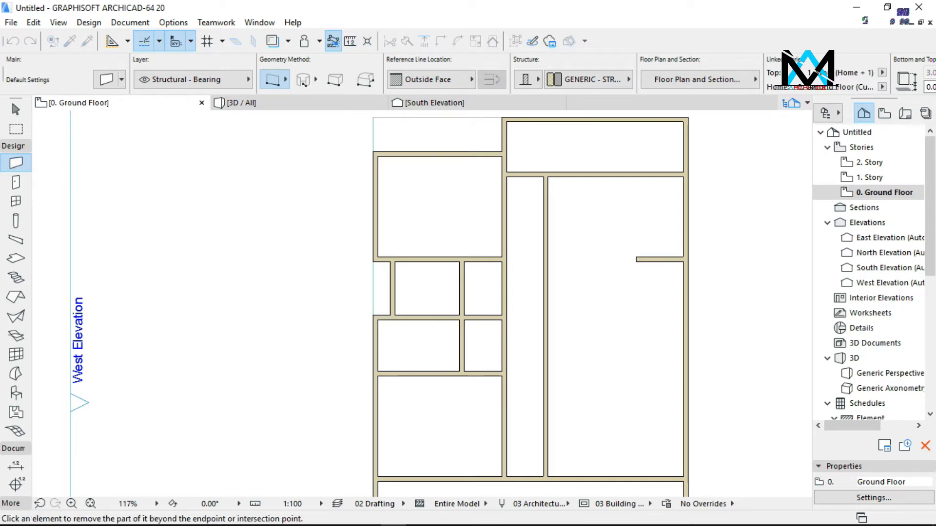
{"action": "left_click", "coordinate": [504, 297]}
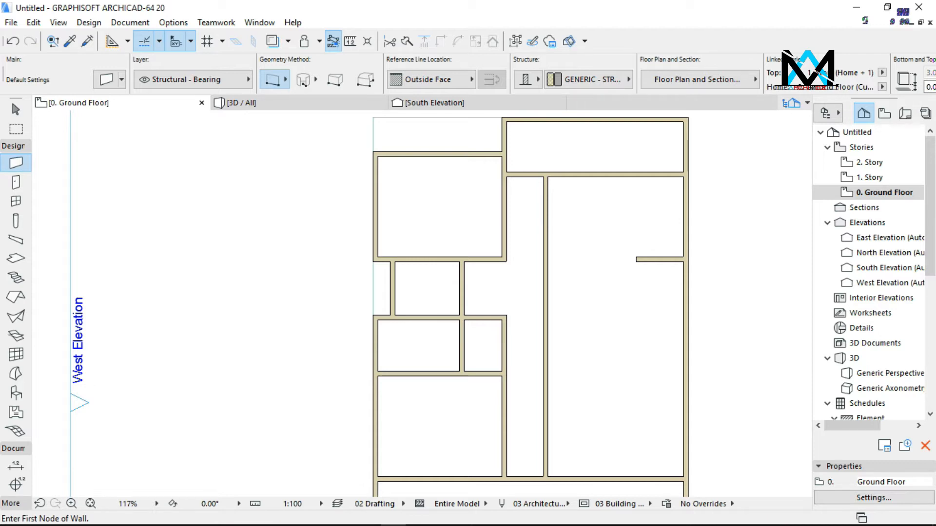
{"action": "left_click", "coordinate": [389, 41]}
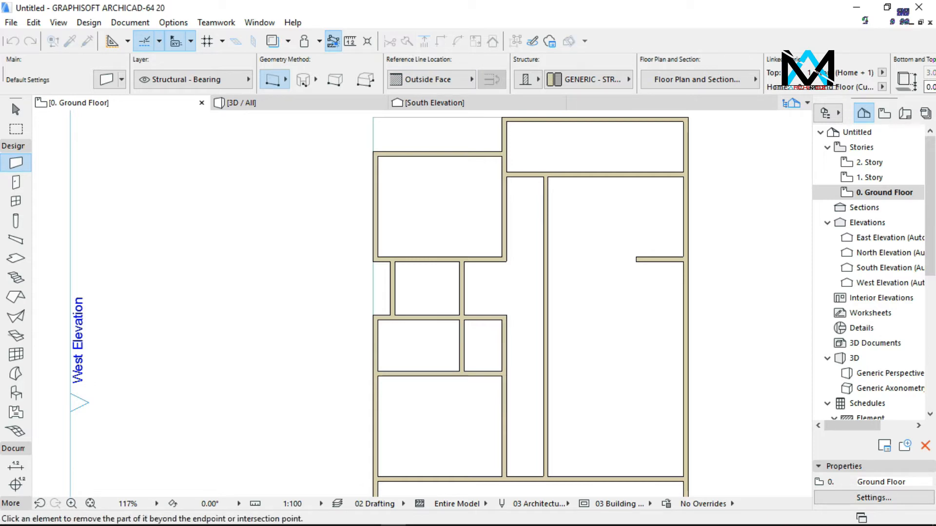
{"action": "left_click", "coordinate": [483, 373]}
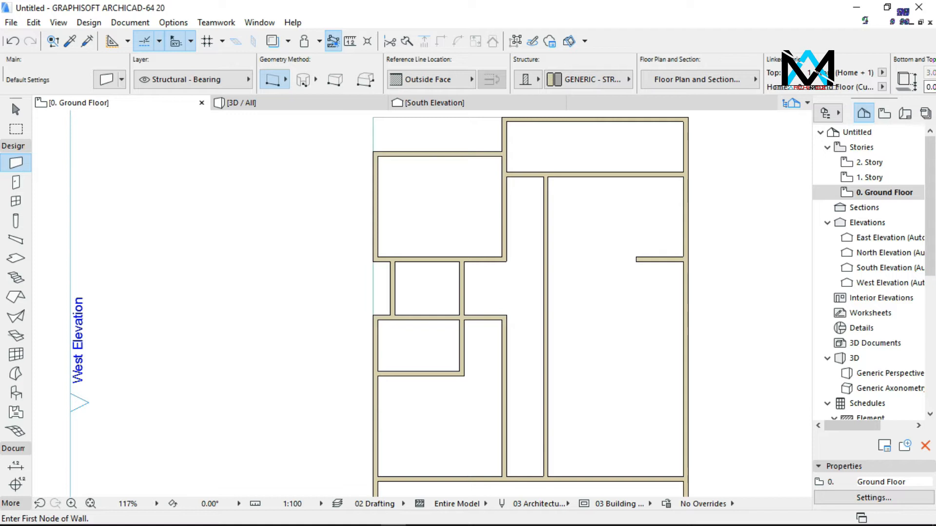
Shorten the eastern inner north-south wall from its south end to about 4.70 m, level with the middle cross wall's south face
{"action": "scroll", "coordinate": [523, 193], "scroll_direction": "down", "scroll_amount": 3}
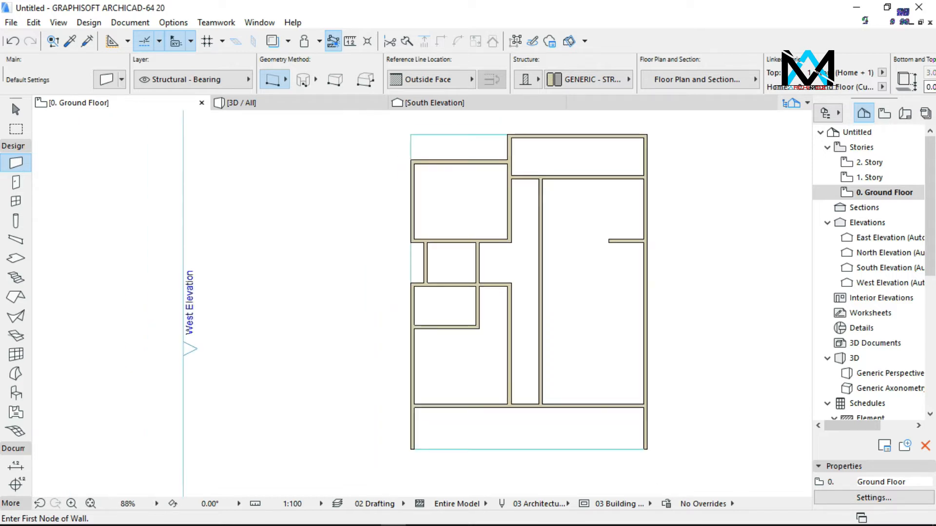
{"action": "scroll", "coordinate": [456, 321], "scroll_direction": "up", "scroll_amount": 2}
{"action": "scroll", "coordinate": [454, 323], "scroll_direction": "down", "scroll_amount": 1}
{"action": "scroll", "coordinate": [459, 303], "scroll_direction": "up", "scroll_amount": 2}
{"action": "scroll", "coordinate": [459, 302], "scroll_direction": "down", "scroll_amount": 3}
{"action": "scroll", "coordinate": [536, 305], "scroll_direction": "up", "scroll_amount": 2}
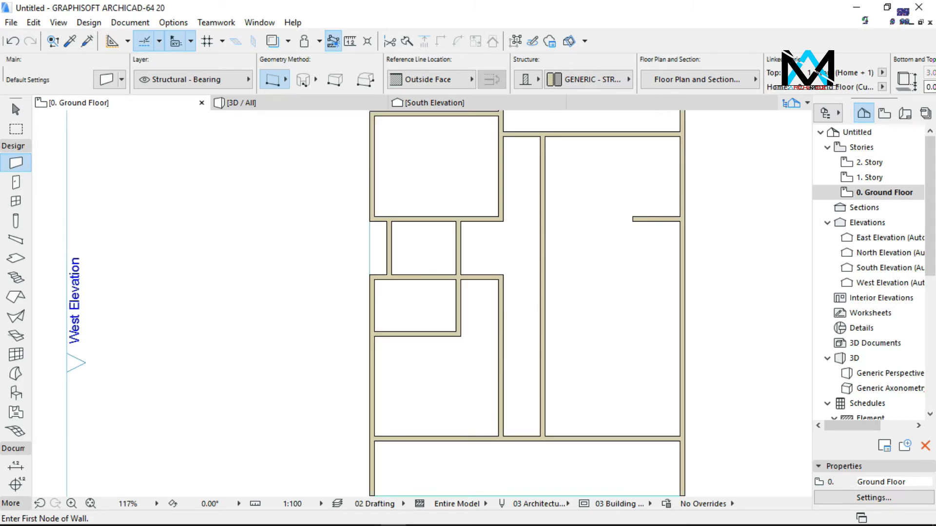
{"action": "left_click", "coordinate": [540, 285]}
{"action": "right_click", "coordinate": [541, 284]}
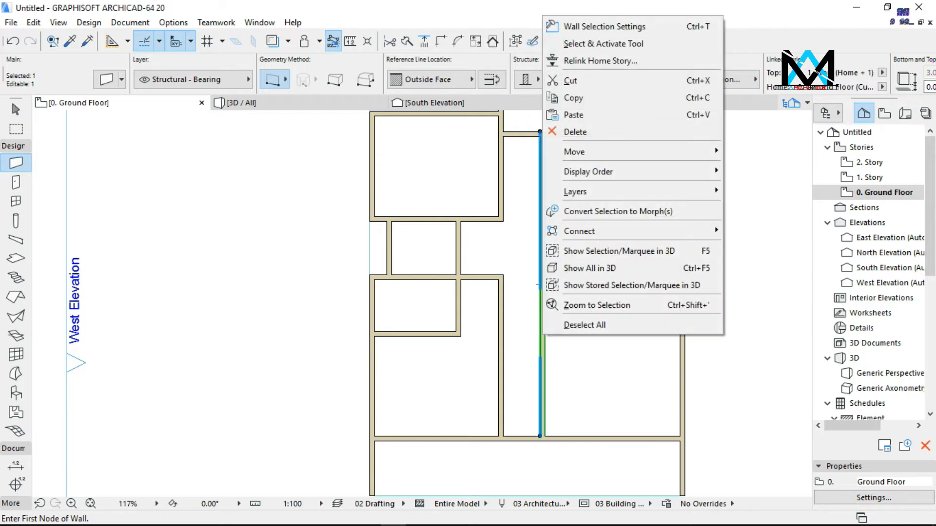
{"action": "key", "text": "Escape"}
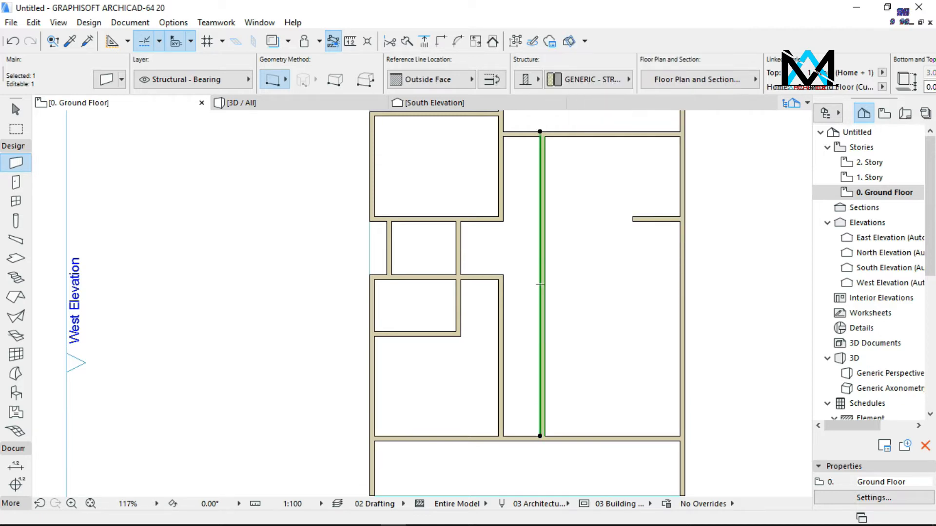
{"action": "left_click", "coordinate": [540, 436]}
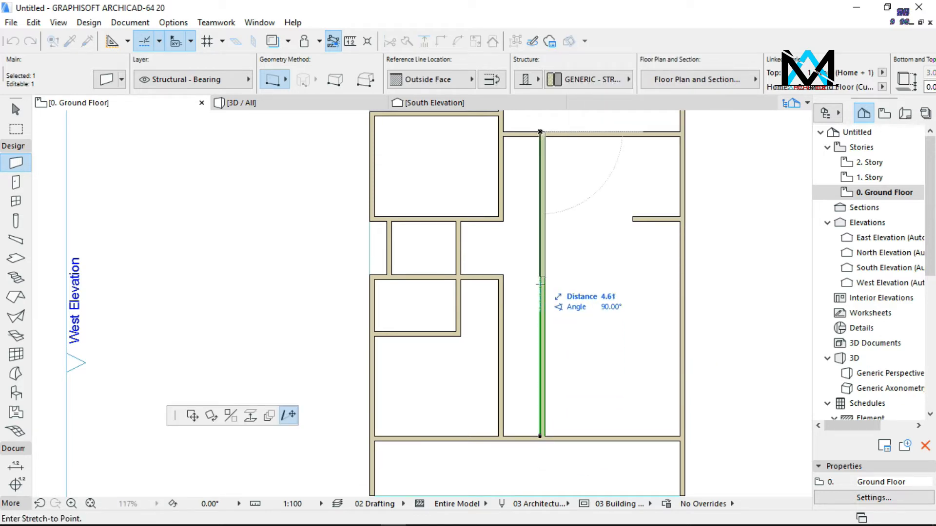
{"action": "mouse_move", "coordinate": [504, 275]}
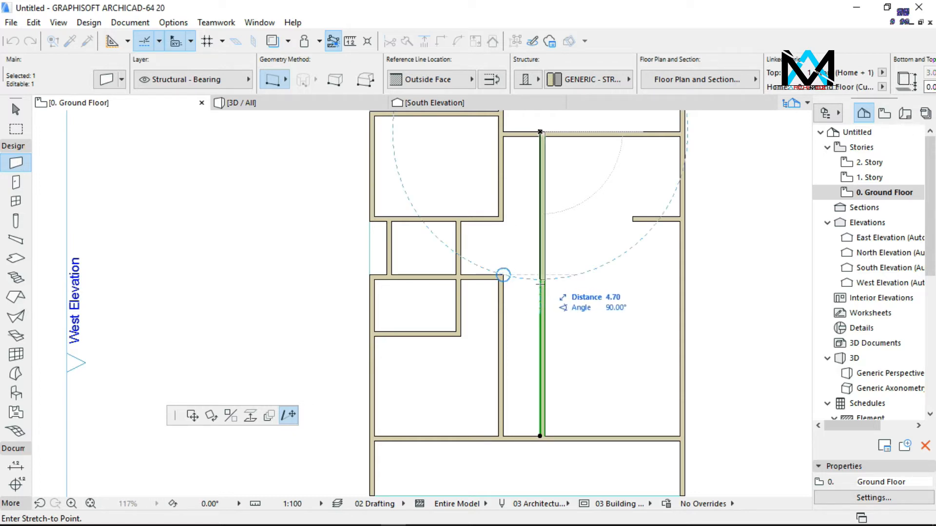
{"action": "left_click", "coordinate": [541, 279]}
{"action": "key", "text": "Escape"}
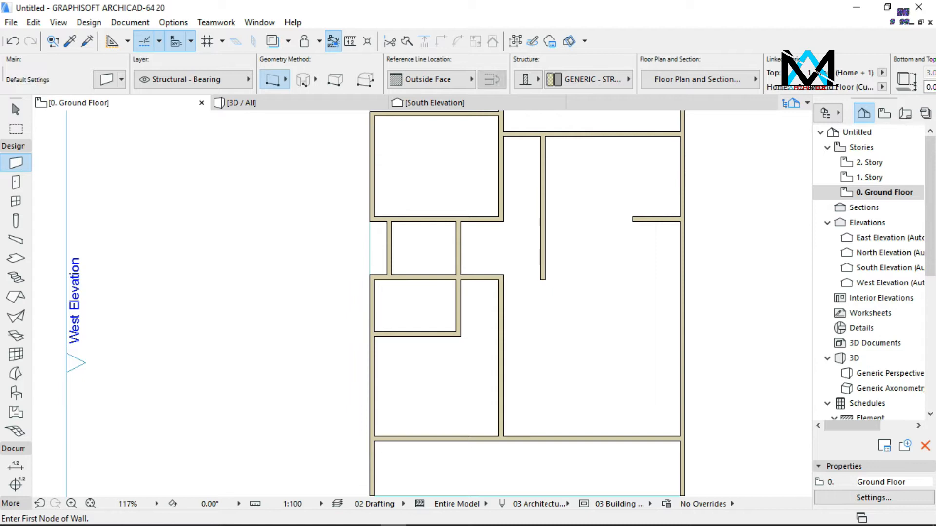
Draw a 3.20 m wall north from the southern cross wall, in line with the east face of the shortened wall
{"action": "left_click", "coordinate": [16, 183]}
{"action": "left_click", "coordinate": [16, 163]}
{"action": "left_click", "coordinate": [544, 437]}
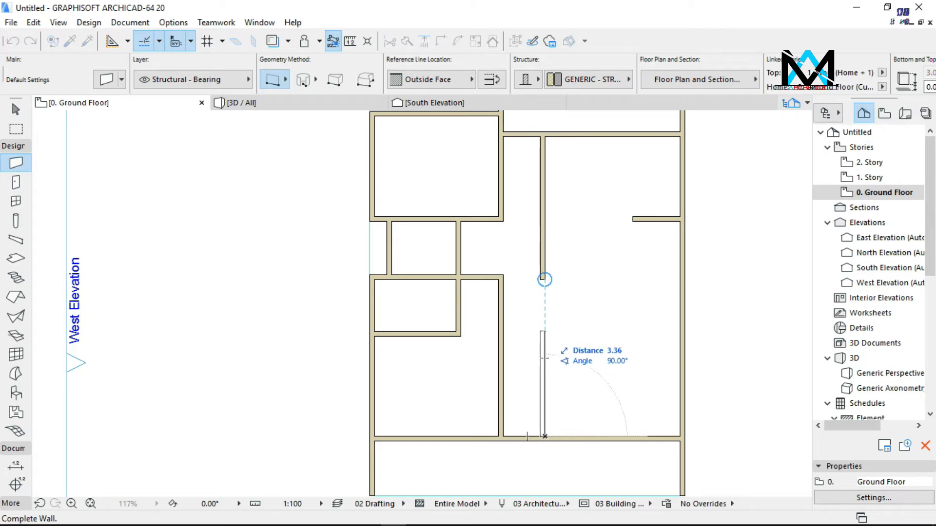
{"action": "type", "text": "3.2"}
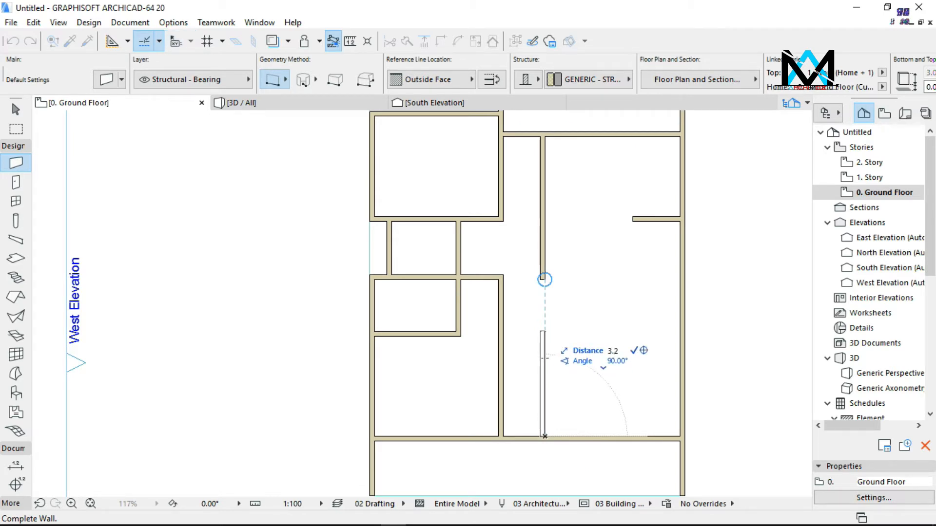
{"action": "type", "text": "0"}
{"action": "key", "text": "Return"}
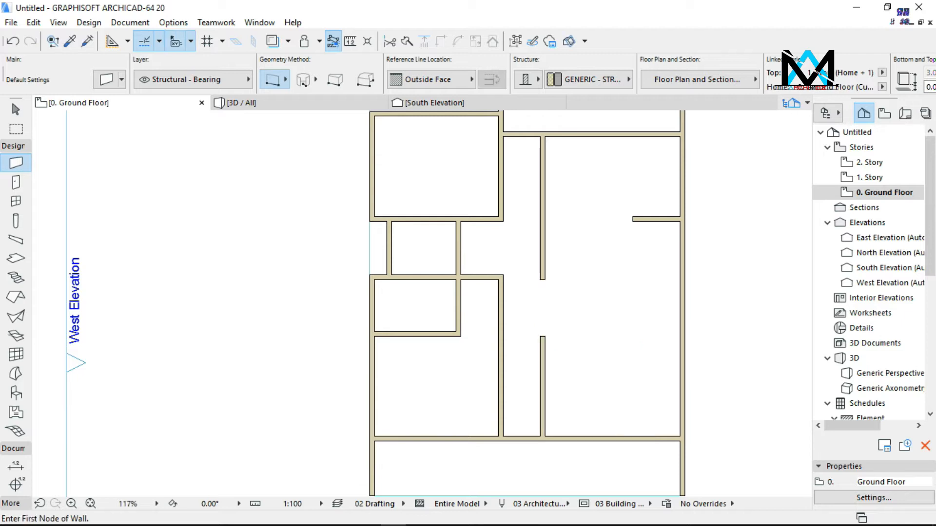
Examine the wall layout in the 3D perspective view, orbiting to look down into the western rooms
{"action": "scroll", "coordinate": [577, 307], "scroll_direction": "down", "scroll_amount": 2}
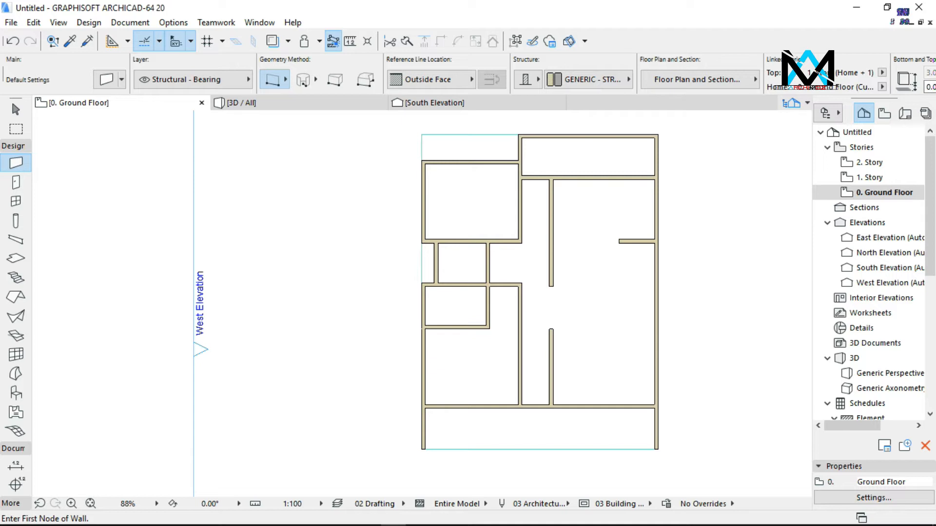
{"action": "left_click", "coordinate": [288, 103]}
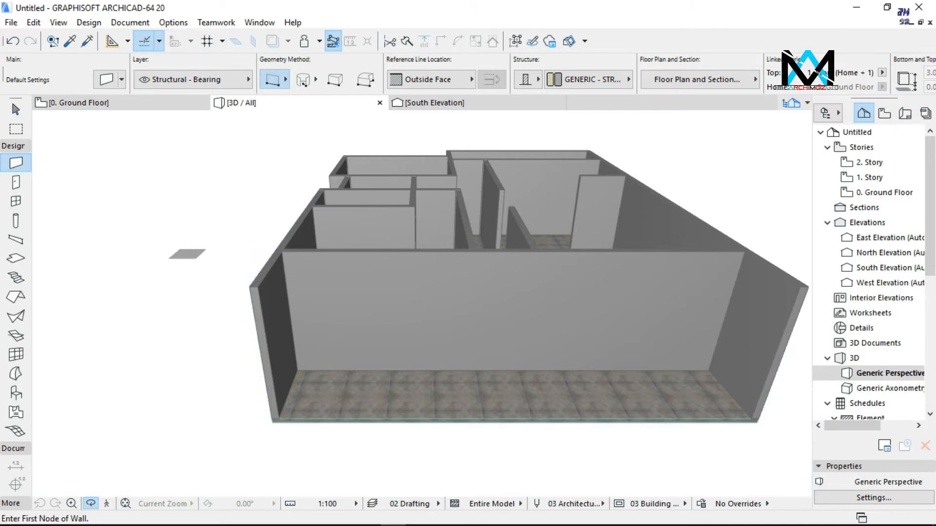
{"action": "scroll", "coordinate": [187, 254], "scroll_direction": "down", "scroll_amount": 1}
{"action": "scroll", "coordinate": [187, 253], "scroll_direction": "up", "scroll_amount": 5}
{"action": "left_click_drag", "start_coordinate": [187, 254], "coordinate": [292, 331]}
{"action": "scroll", "coordinate": [368, 325], "scroll_direction": "down", "scroll_amount": 4}
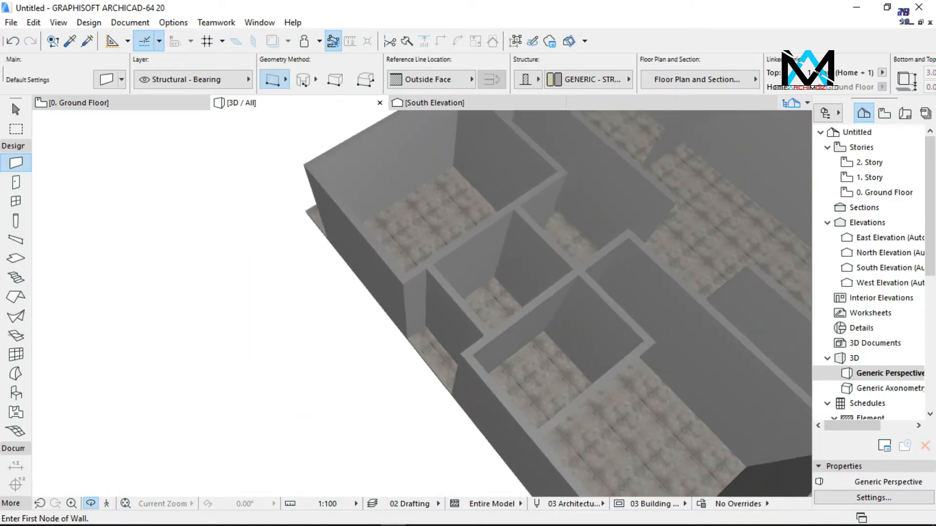
{"action": "scroll", "coordinate": [368, 326], "scroll_direction": "up", "scroll_amount": 5}
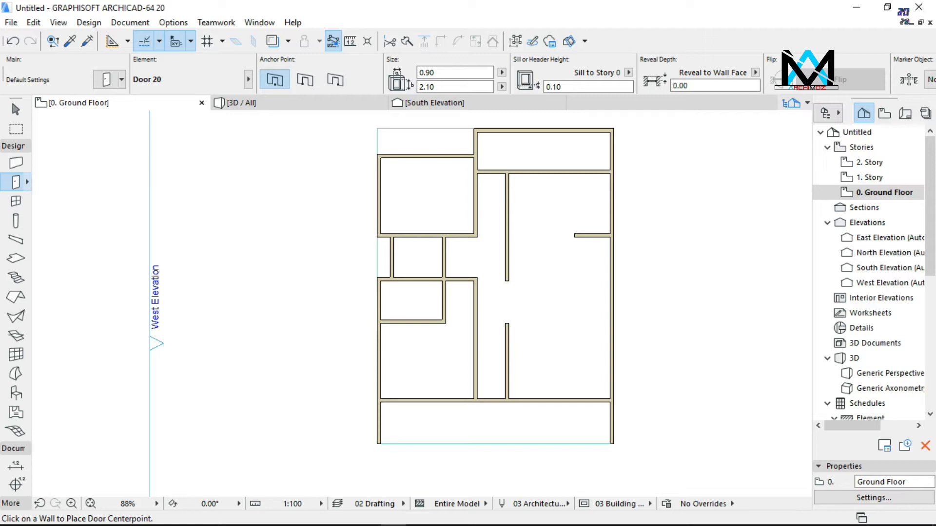
Set the default hinged door's leaf to Style 11 for Door 20
{"action": "double_click", "coordinate": [17, 181]}
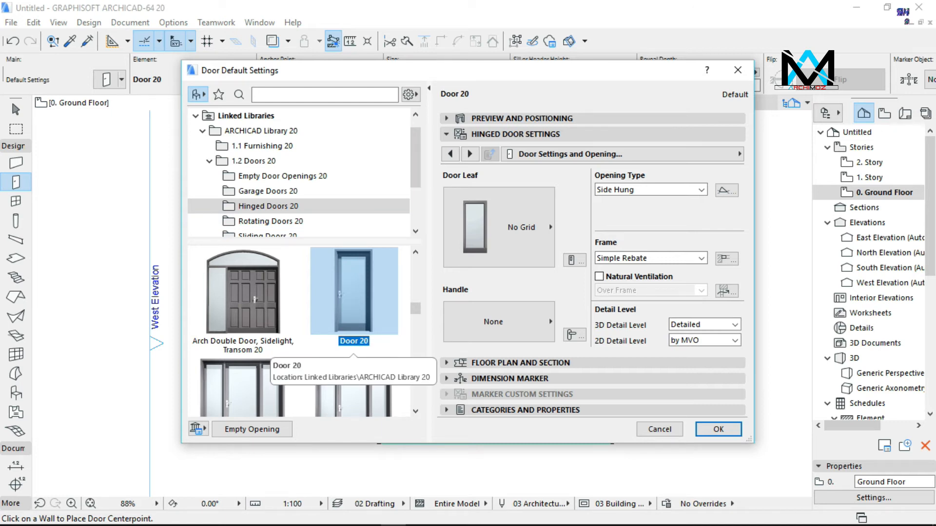
{"action": "left_click", "coordinate": [499, 227]}
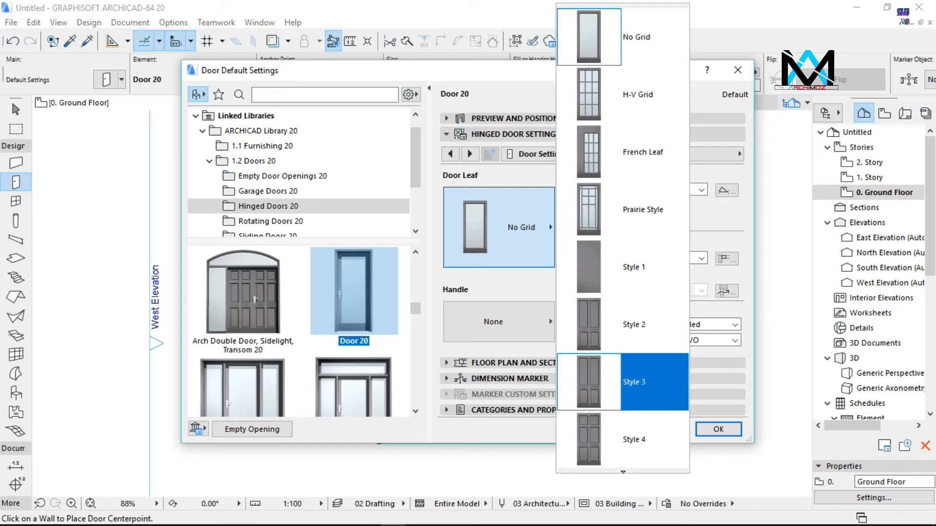
{"action": "scroll", "coordinate": [622, 434], "scroll_direction": "down", "scroll_amount": 5}
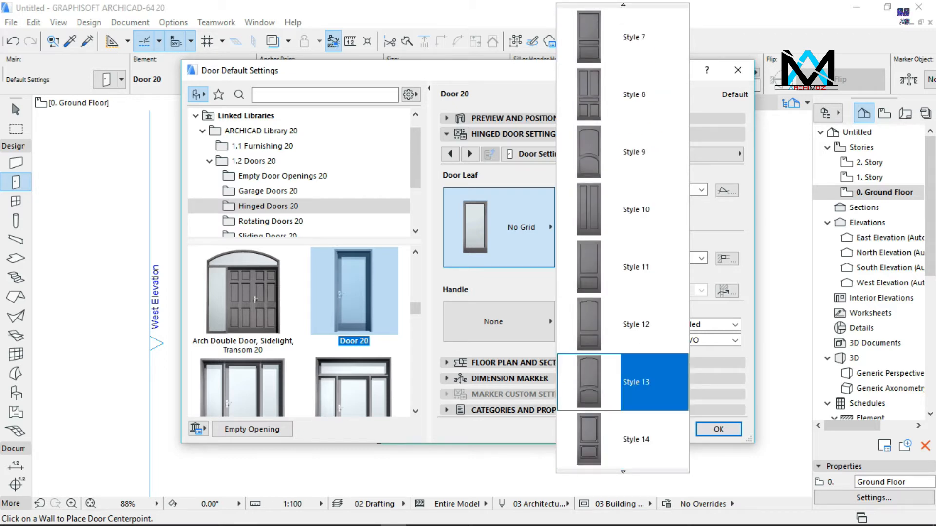
{"action": "left_click", "coordinate": [636, 267]}
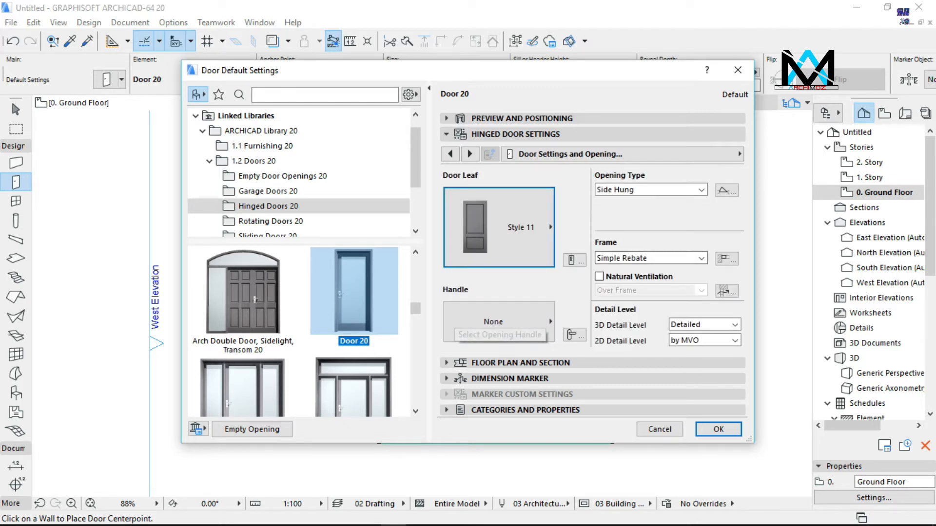
Give the default door the D Marker 20 dimension marker with a marker height of 5 mm
{"action": "left_click", "coordinate": [509, 379]}
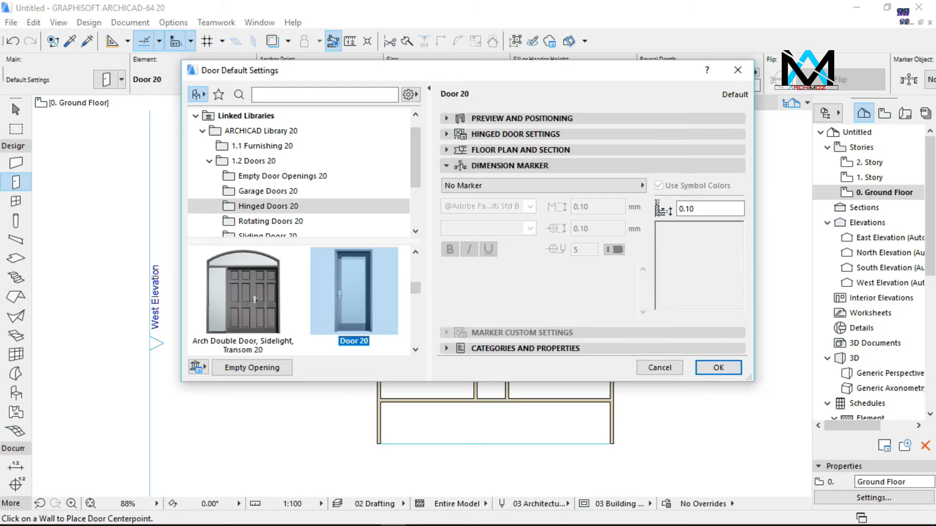
{"action": "left_click", "coordinate": [461, 186]}
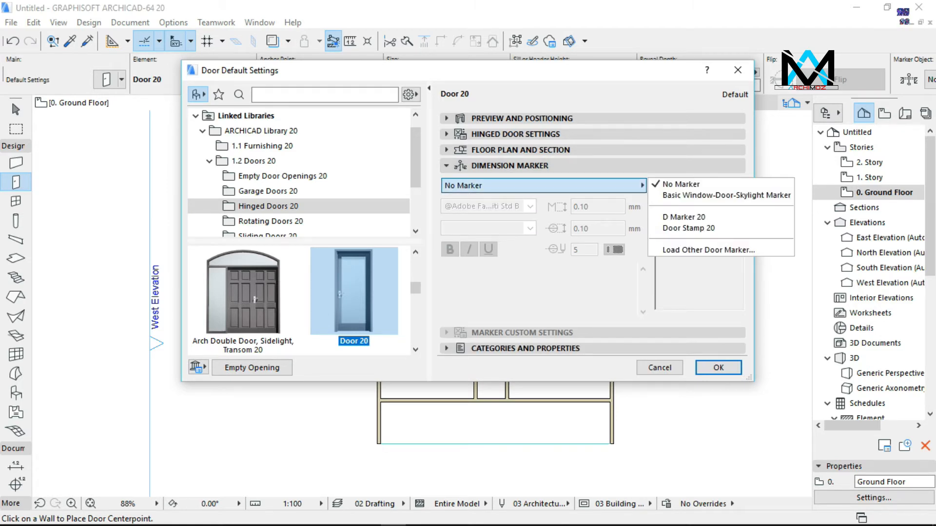
{"action": "left_click", "coordinate": [684, 217]}
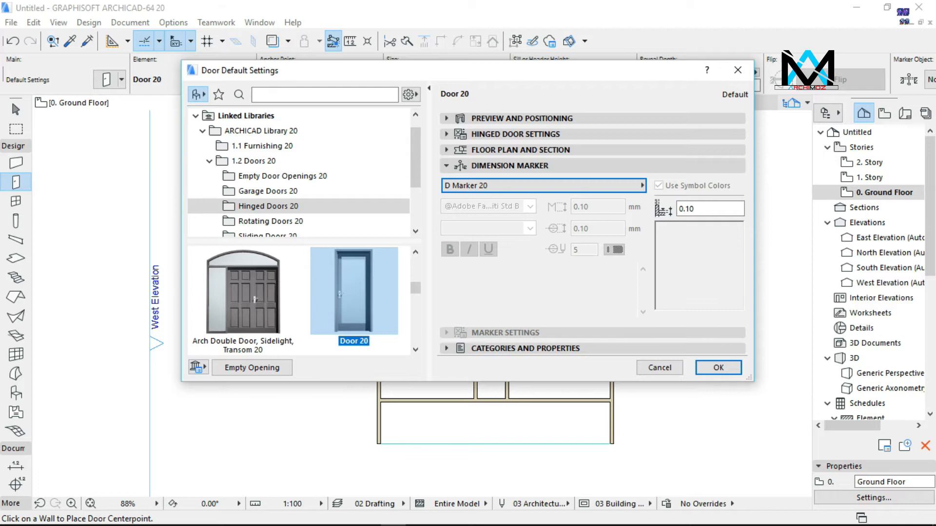
{"action": "left_click", "coordinate": [508, 333]}
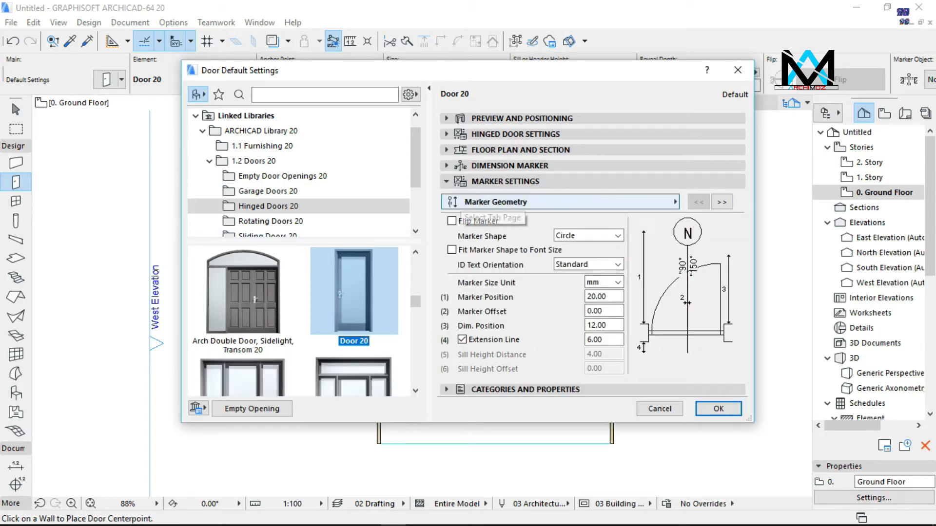
{"action": "left_click", "coordinate": [509, 166]}
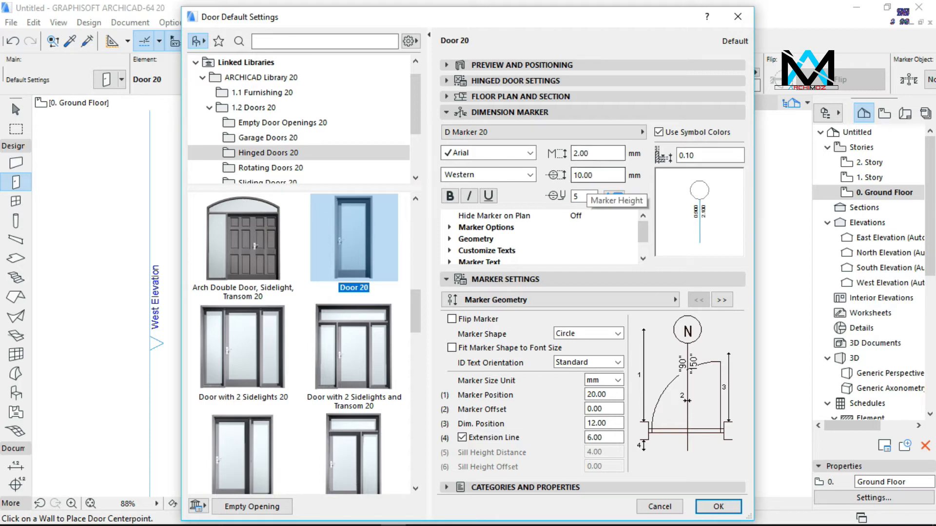
{"action": "double_click", "coordinate": [585, 174]}
{"action": "type", "text": "5"}
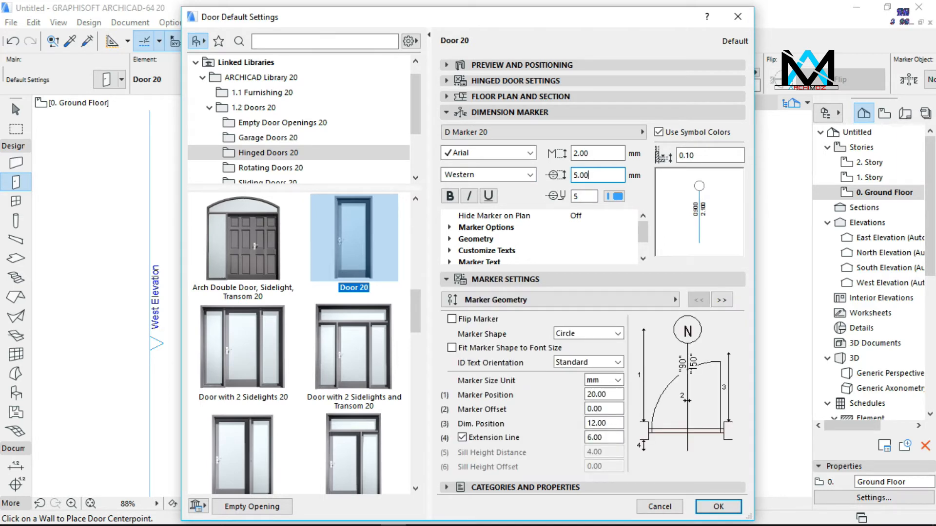
Turn off Show ID in the door marker's options and accept the default door settings
{"action": "left_click", "coordinate": [450, 227]}
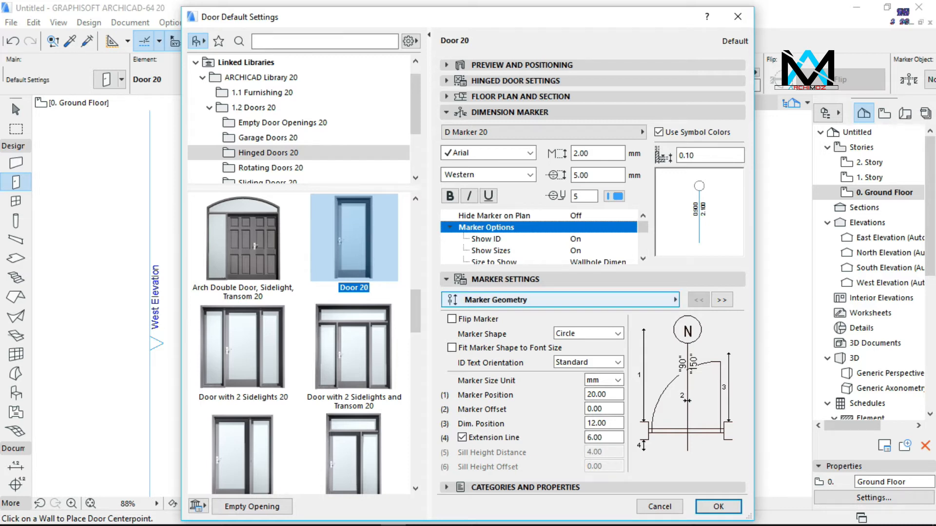
{"action": "left_click", "coordinate": [447, 279]}
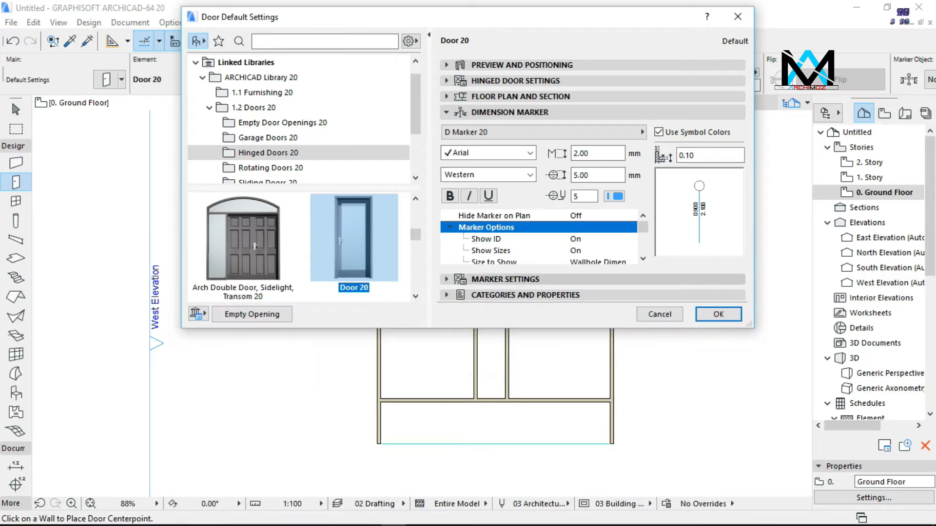
{"action": "left_click_drag", "start_coordinate": [449, 328], "coordinate": [457, 472]}
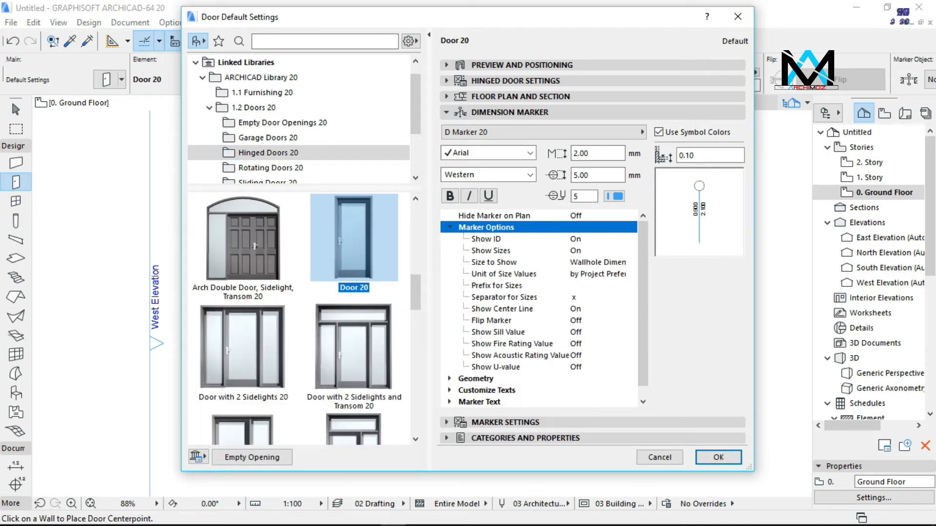
{"action": "left_click", "coordinate": [498, 238]}
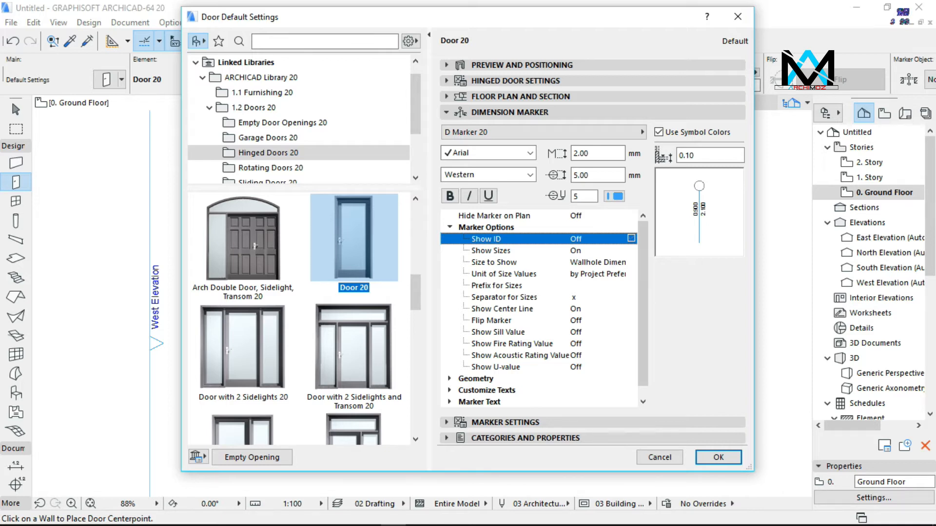
{"action": "left_click", "coordinate": [718, 457]}
Place a 0.90 × 2.10 m door in the southern cross wall at the corridor's south end, hinged west and swinging north
{"action": "scroll", "coordinate": [483, 363], "scroll_direction": "up", "scroll_amount": 4}
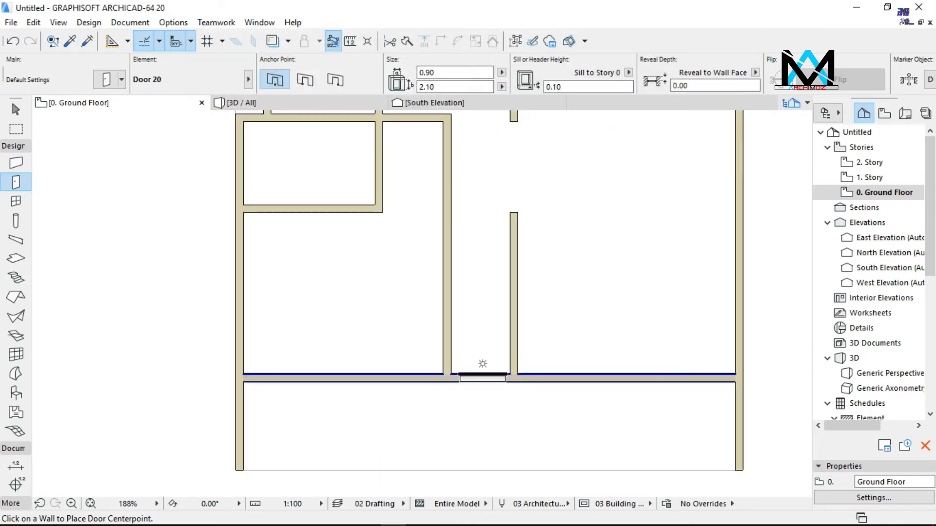
{"action": "scroll", "coordinate": [483, 364], "scroll_direction": "up", "scroll_amount": 4}
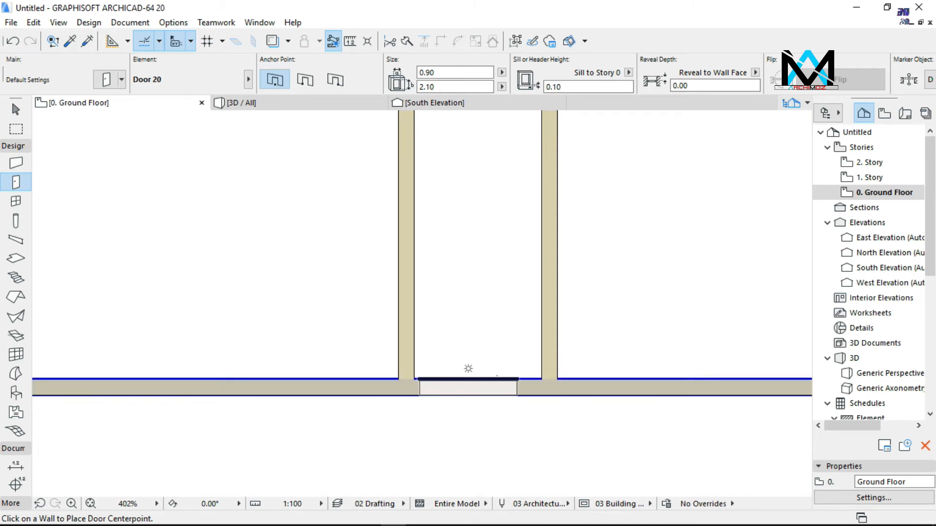
{"action": "left_click", "coordinate": [497, 378]}
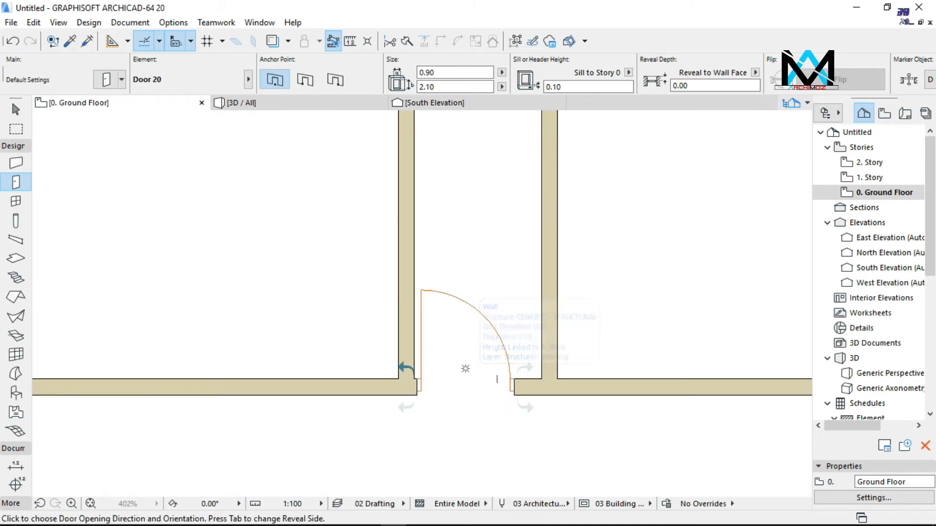
{"action": "left_click", "coordinate": [466, 369]}
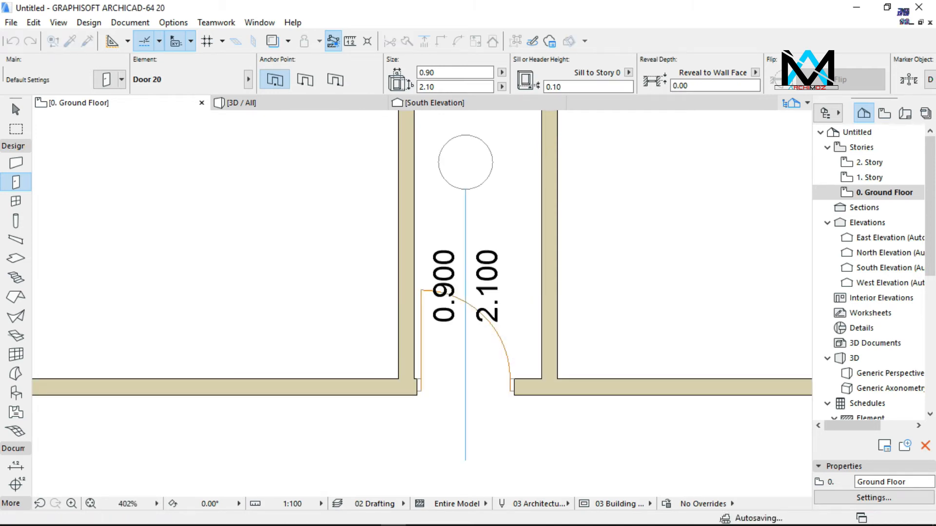
{"action": "scroll", "coordinate": [419, 419], "scroll_direction": "down", "scroll_amount": 2}
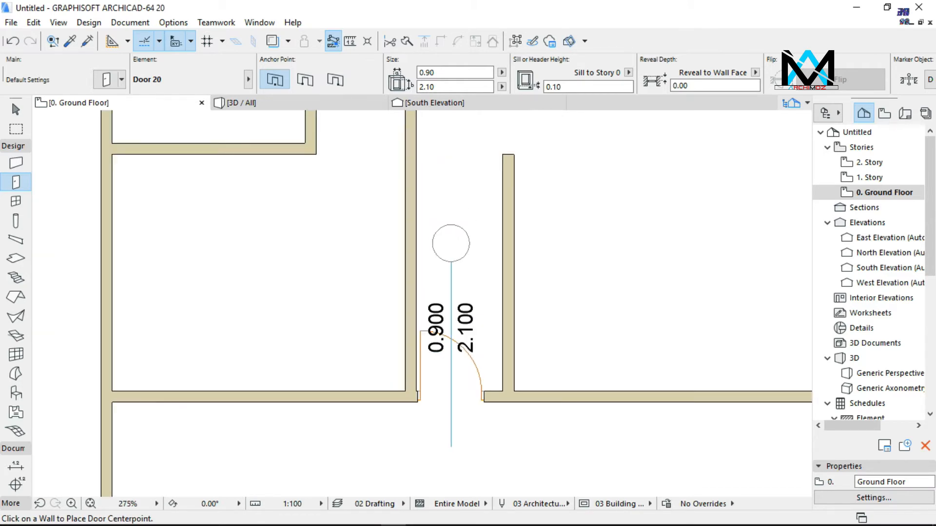
Set the width of the corridor's entrance door to 1.00 m
{"action": "left_click", "coordinate": [16, 109]}
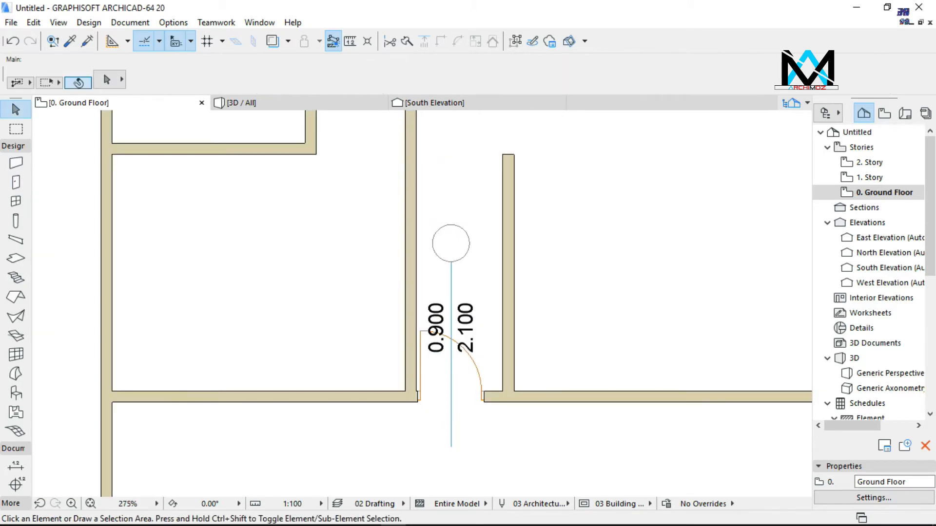
{"action": "left_click", "coordinate": [473, 363]}
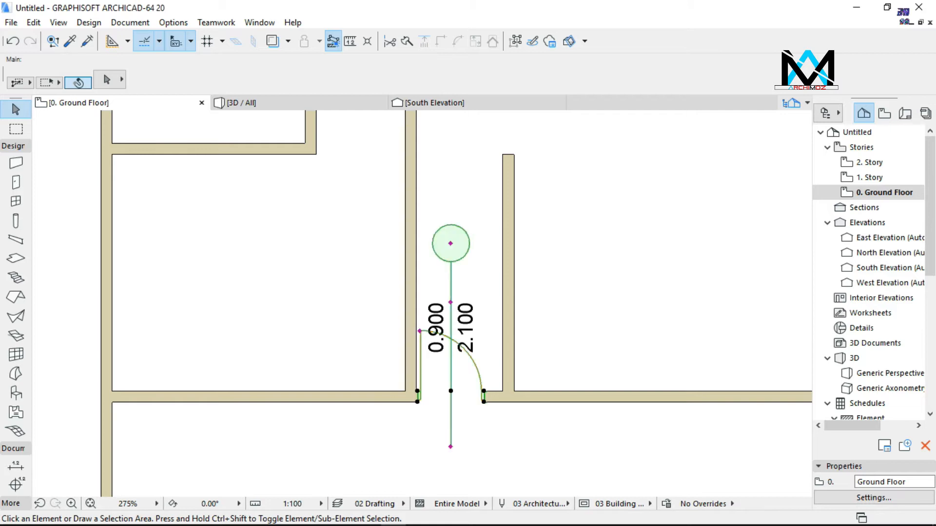
{"action": "double_click", "coordinate": [434, 73]}
{"action": "type", "text": "1.00"}
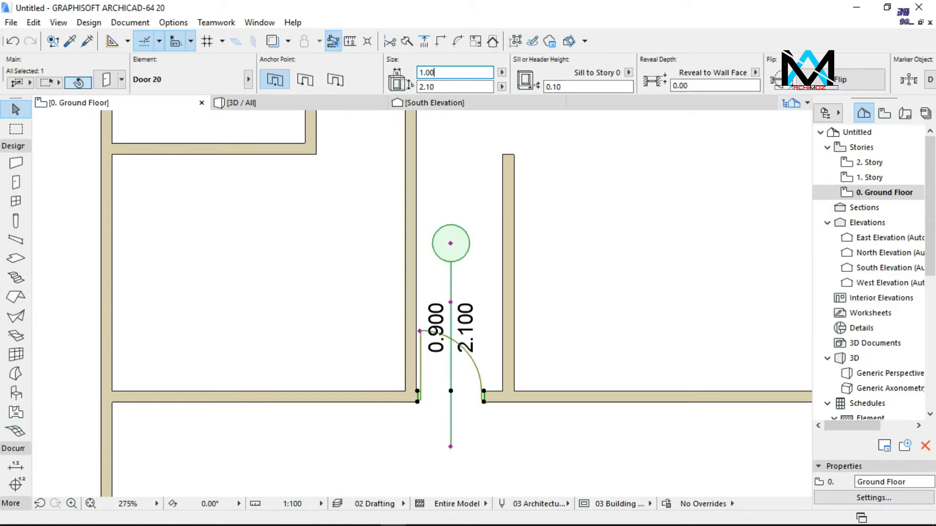
{"action": "key", "text": "Return"}
{"action": "scroll", "coordinate": [438, 423], "scroll_direction": "up", "scroll_amount": 3}
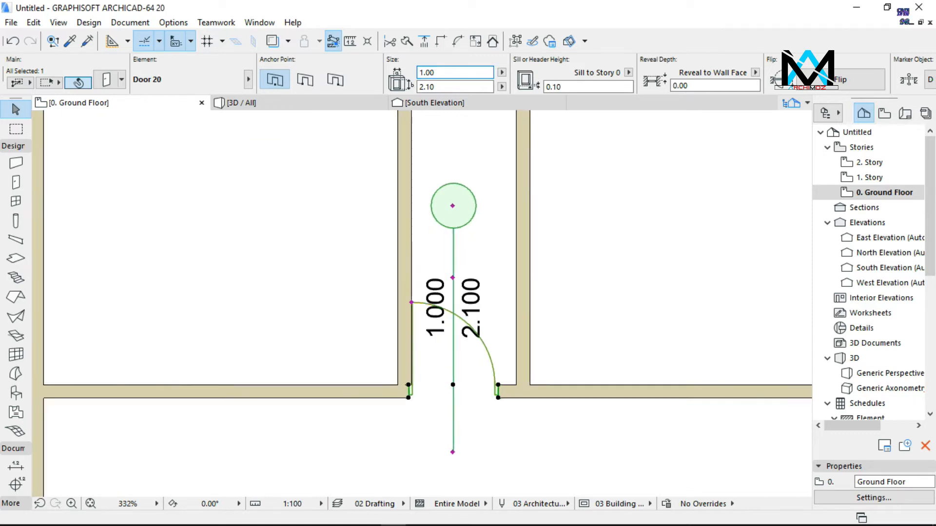
Move the corridor's entrance door about 0.04 m east along its wall and deselect it
{"action": "left_click", "coordinate": [456, 377]}
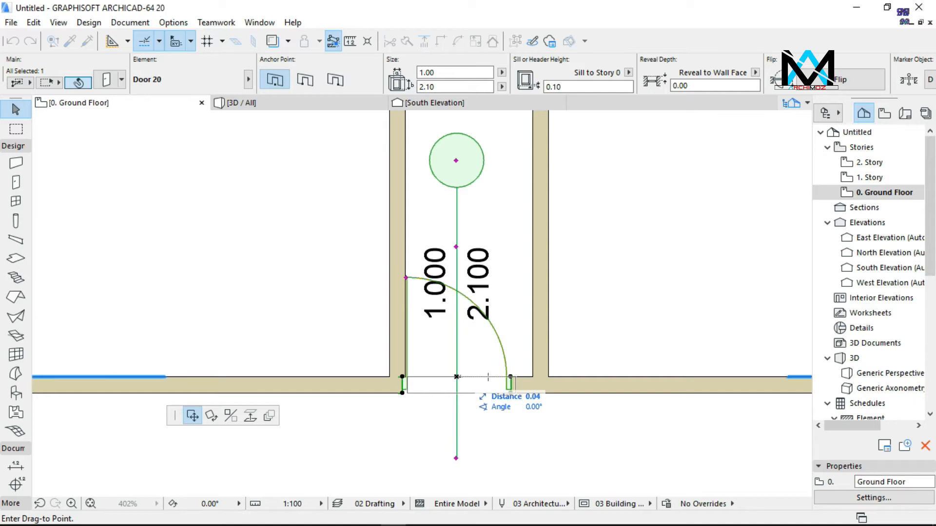
{"action": "left_click", "coordinate": [460, 377]}
{"action": "left_click", "coordinate": [644, 444]}
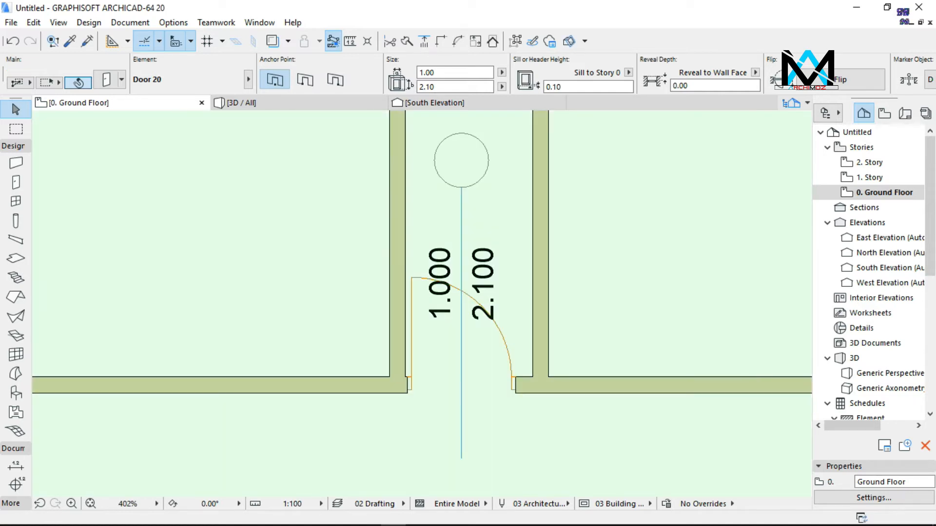
{"action": "scroll", "coordinate": [644, 444], "scroll_direction": "down", "scroll_amount": 1}
{"action": "scroll", "coordinate": [481, 409], "scroll_direction": "down", "scroll_amount": 2}
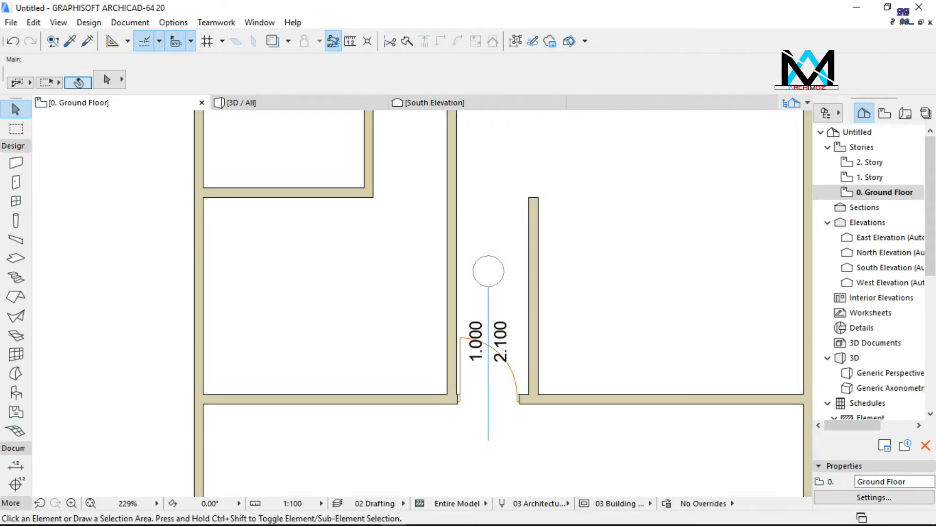
{"action": "scroll", "coordinate": [204, 355], "scroll_direction": "down", "scroll_amount": 2}
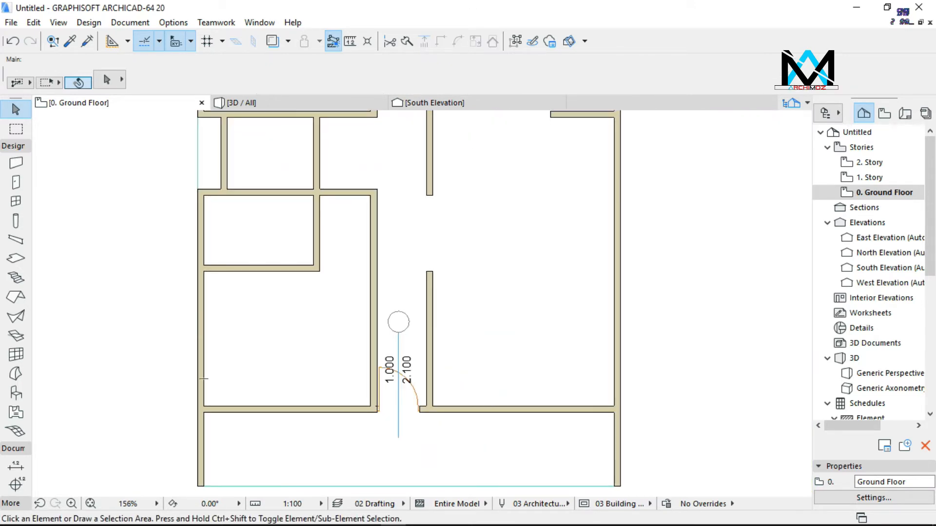
Place 0.90 × 2.10 m doors in the southwestern room's north wall, swinging south, and its small inner room's east wall, swinging west
{"action": "left_click", "coordinate": [15, 182]}
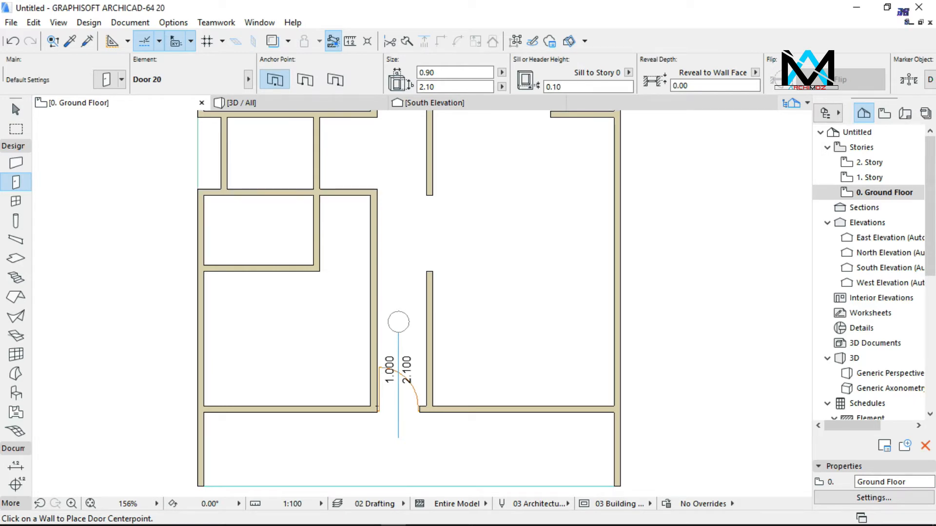
{"action": "scroll", "coordinate": [350, 197], "scroll_direction": "up", "scroll_amount": 4}
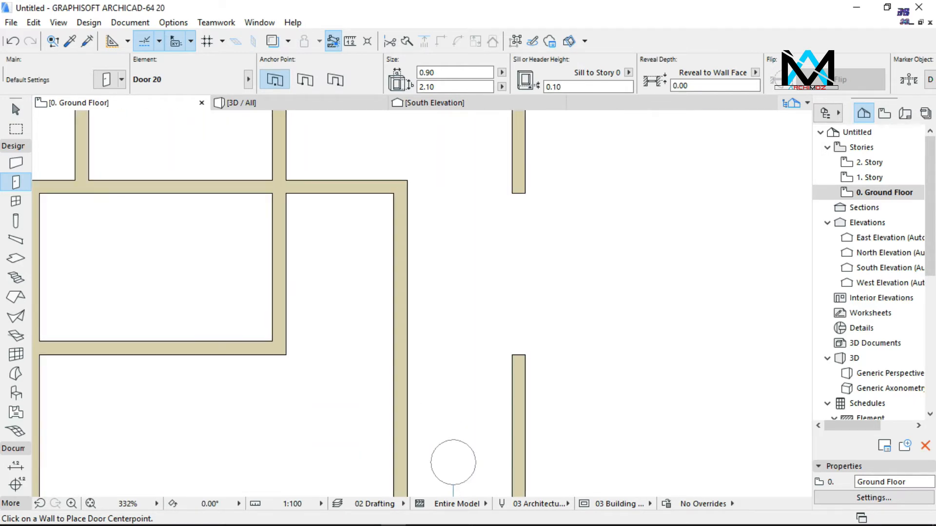
{"action": "left_click", "coordinate": [351, 203]}
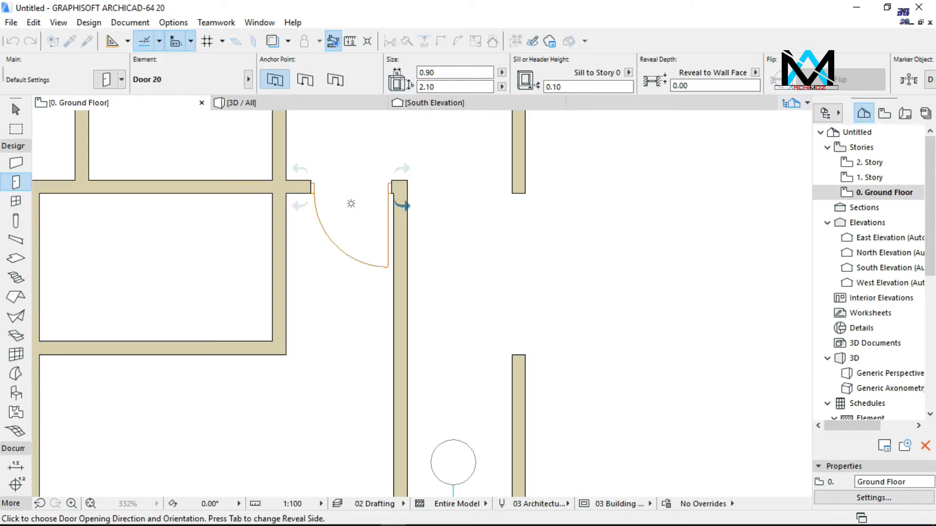
{"action": "left_click", "coordinate": [350, 204]}
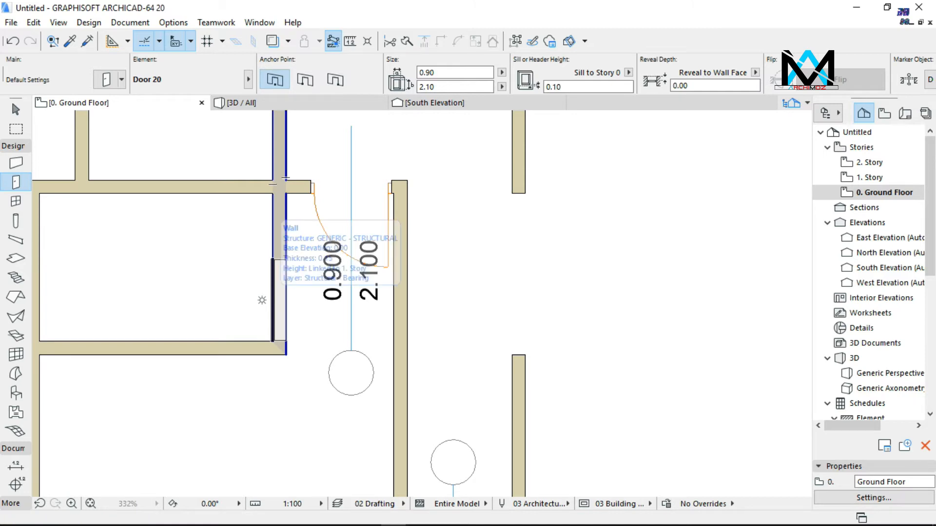
{"action": "left_click", "coordinate": [273, 299]}
{"action": "left_click", "coordinate": [266, 343]}
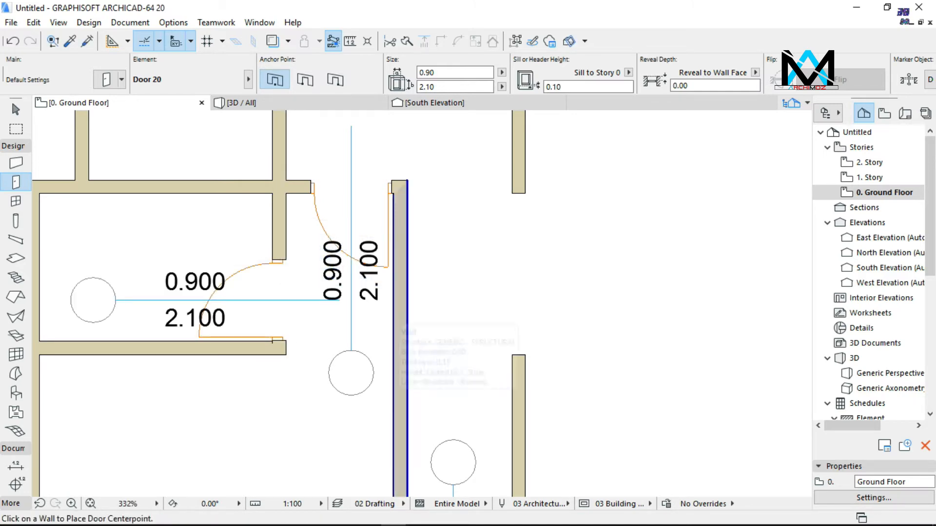
Place a 0.90 × 2.10 m door at the east end of the northwestern room's south wall, hinged east and swinging north
{"action": "scroll", "coordinate": [404, 386], "scroll_direction": "down", "scroll_amount": 3}
{"action": "scroll", "coordinate": [532, 438], "scroll_direction": "down", "scroll_amount": 1}
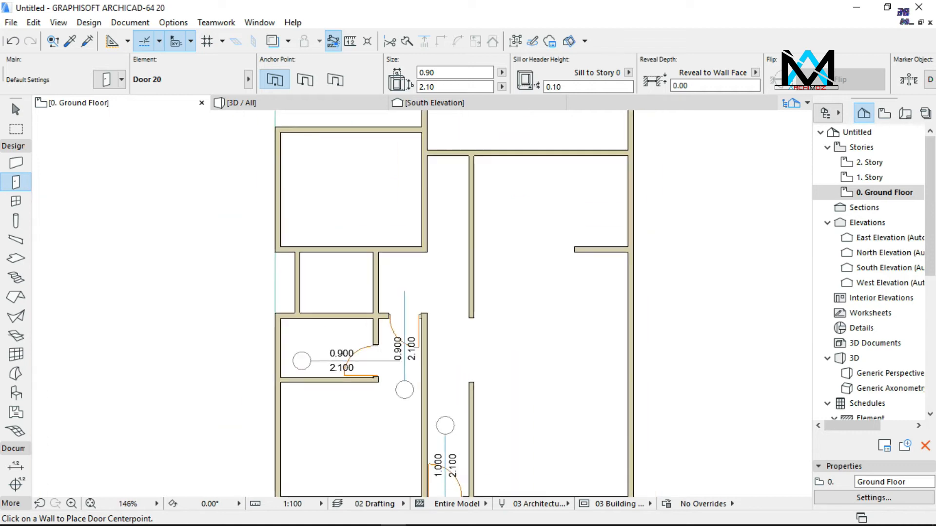
{"action": "scroll", "coordinate": [395, 227], "scroll_direction": "up", "scroll_amount": 4}
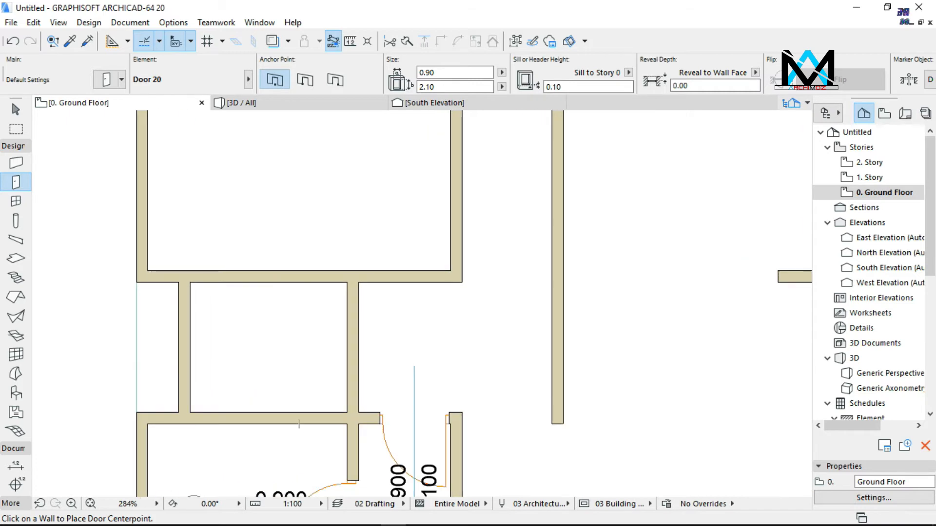
{"action": "left_click", "coordinate": [415, 260]}
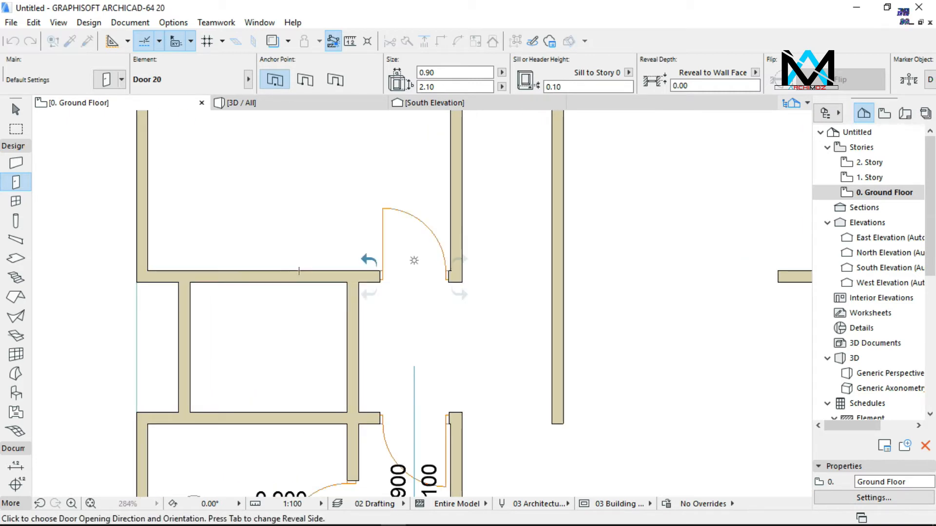
{"action": "left_click", "coordinate": [451, 203]}
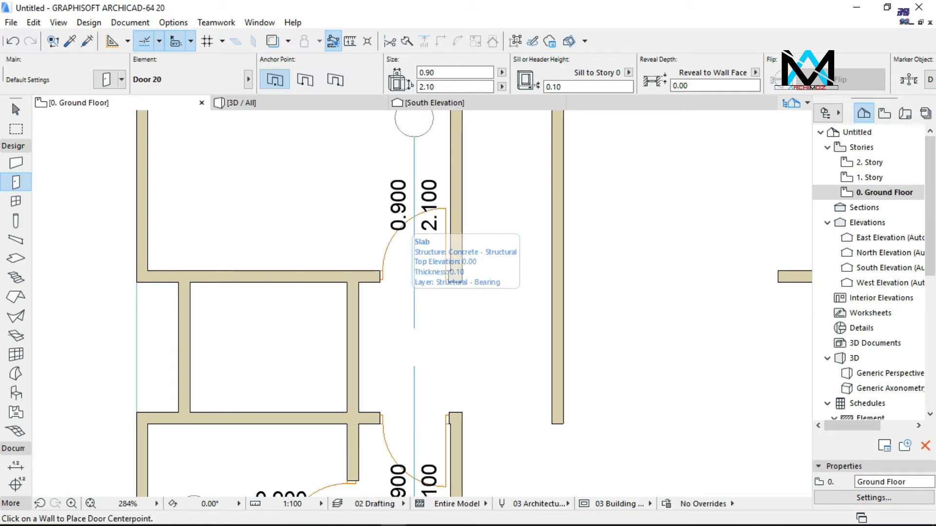
Place a 0.90 × 2.10 m door in the east wall of the small room between the western bedrooms, hinged north and swinging west
{"action": "left_click", "coordinate": [336, 317]}
{"action": "left_click", "coordinate": [321, 316]}
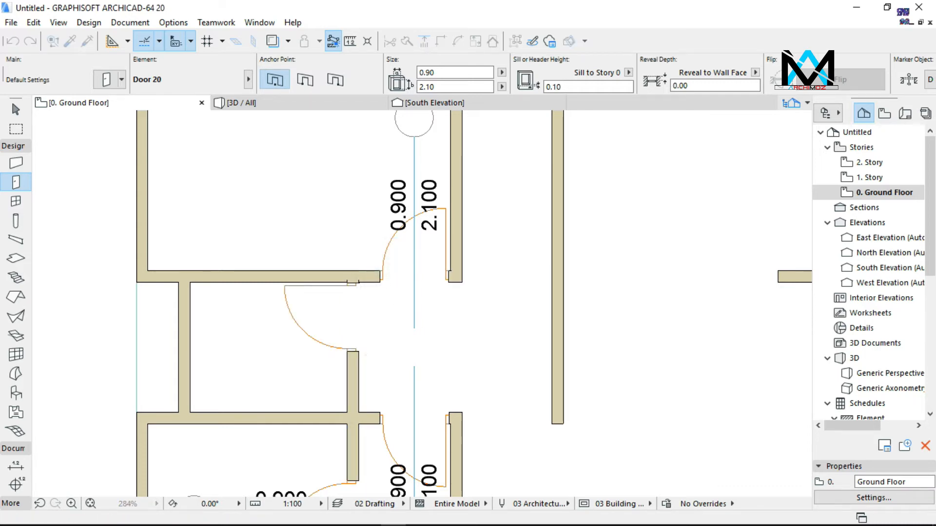
{"action": "scroll", "coordinate": [509, 326], "scroll_direction": "down", "scroll_amount": 11}
{"action": "scroll", "coordinate": [507, 249], "scroll_direction": "up", "scroll_amount": 5}
{"action": "scroll", "coordinate": [503, 243], "scroll_direction": "up", "scroll_amount": 4}
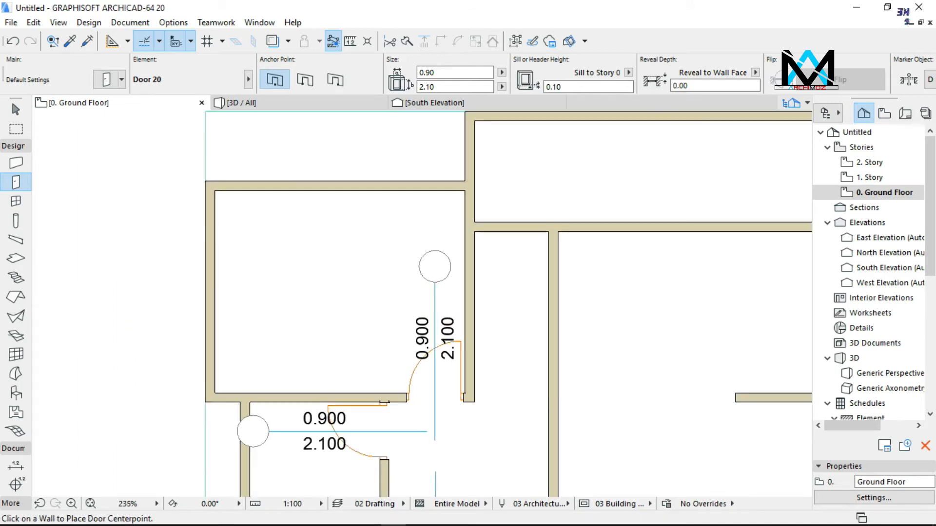
{"action": "scroll", "coordinate": [493, 202], "scroll_direction": "up", "scroll_amount": 4}
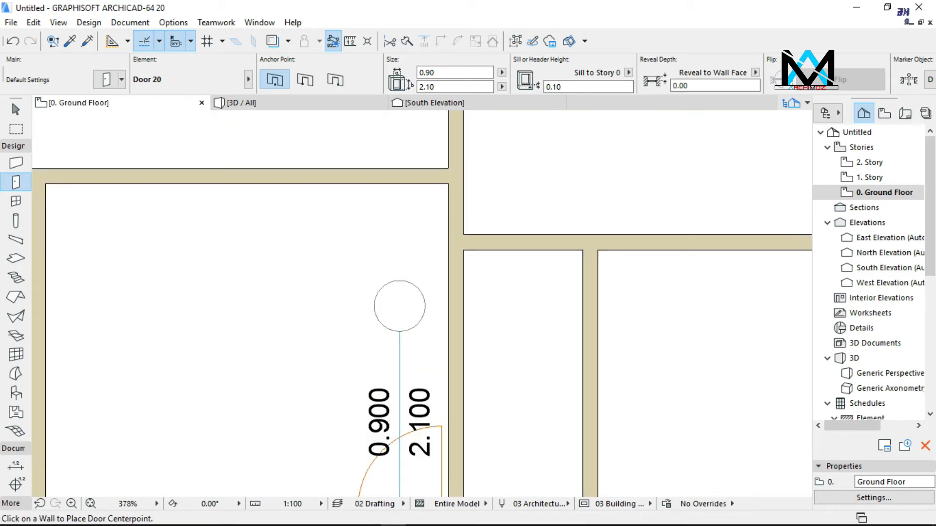
Place 0.90 × 2.10 m doors at the corridor's north end, swinging south, and in the northern room's west wall, hinged north and swinging east
{"action": "left_click", "coordinate": [511, 260]}
{"action": "left_click", "coordinate": [510, 203]}
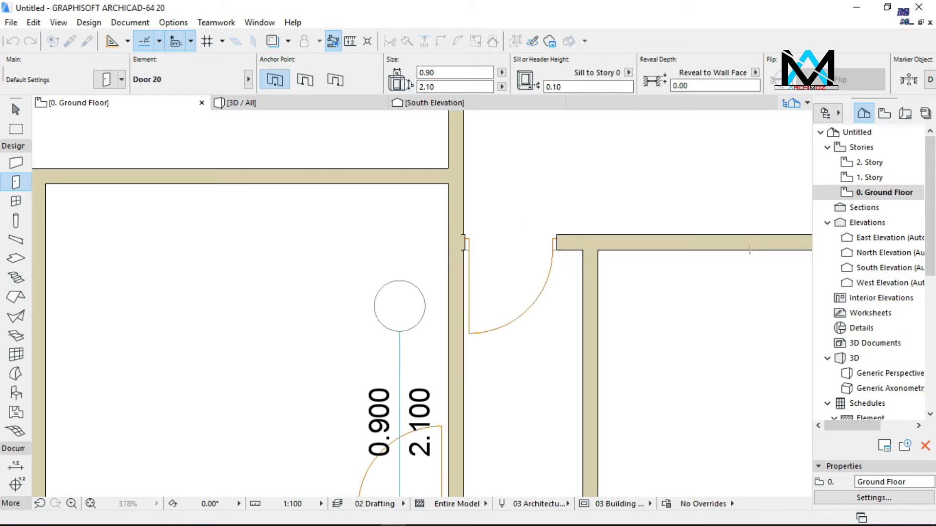
{"action": "scroll", "coordinate": [534, 383], "scroll_direction": "down", "scroll_amount": 2}
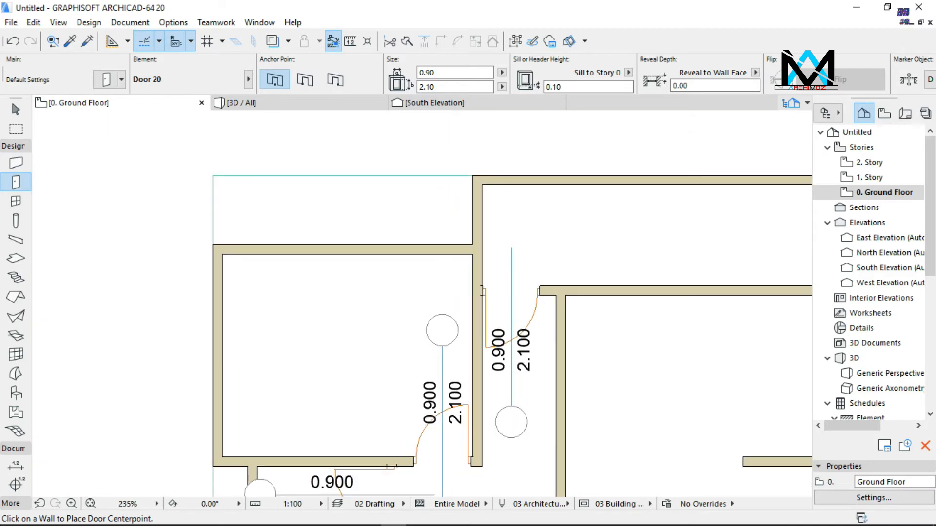
{"action": "scroll", "coordinate": [476, 179], "scroll_direction": "up", "scroll_amount": 3}
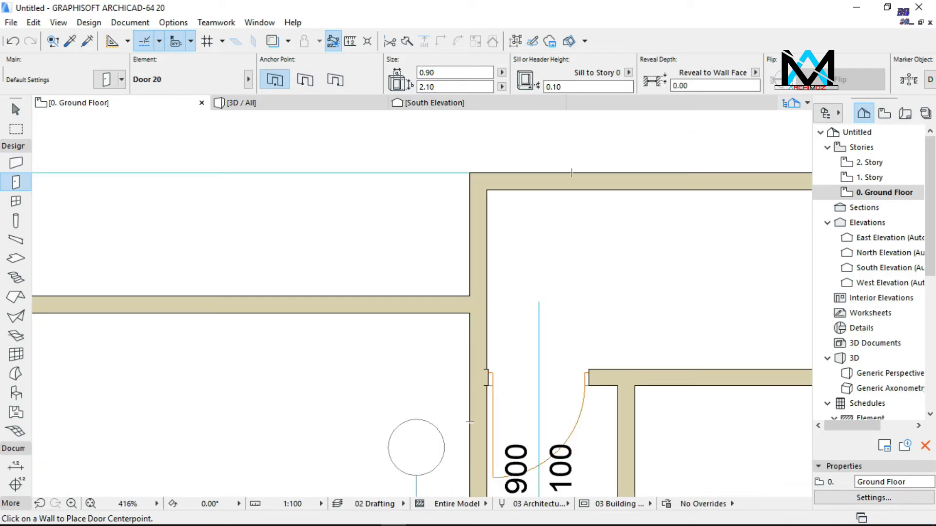
{"action": "left_click", "coordinate": [497, 241]}
{"action": "left_click", "coordinate": [496, 242]}
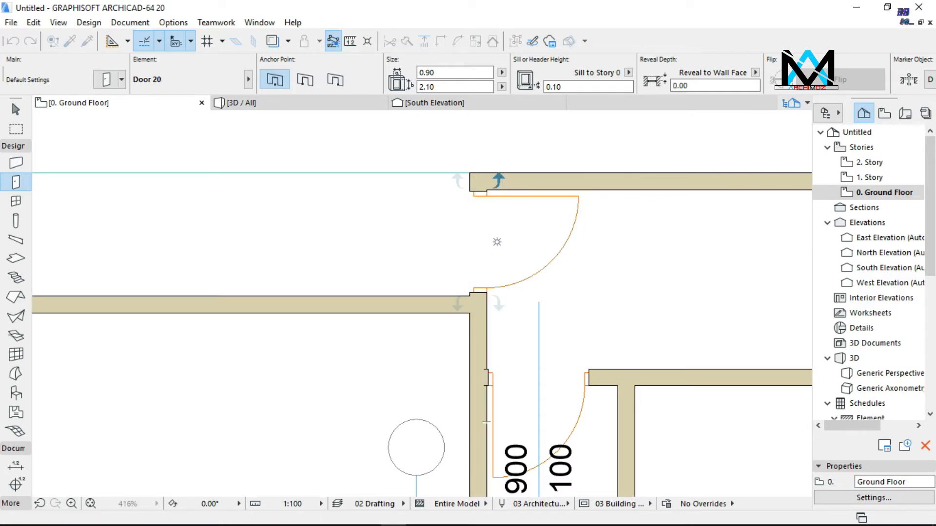
{"action": "scroll", "coordinate": [419, 156], "scroll_direction": "down", "scroll_amount": 1}
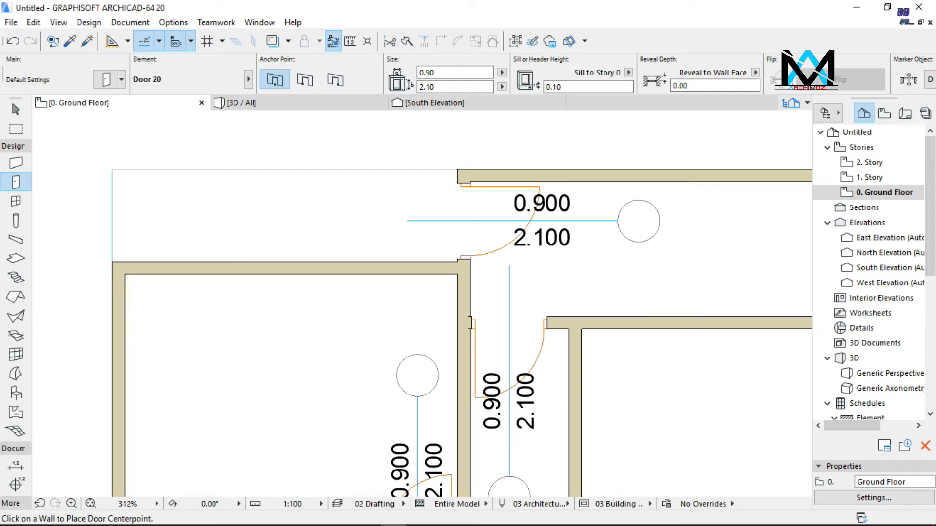
Change the default door to Exterior Sliding Door 20 from the Sliding Doors 20 library folder
{"action": "scroll", "coordinate": [422, 158], "scroll_direction": "down", "scroll_amount": 3}
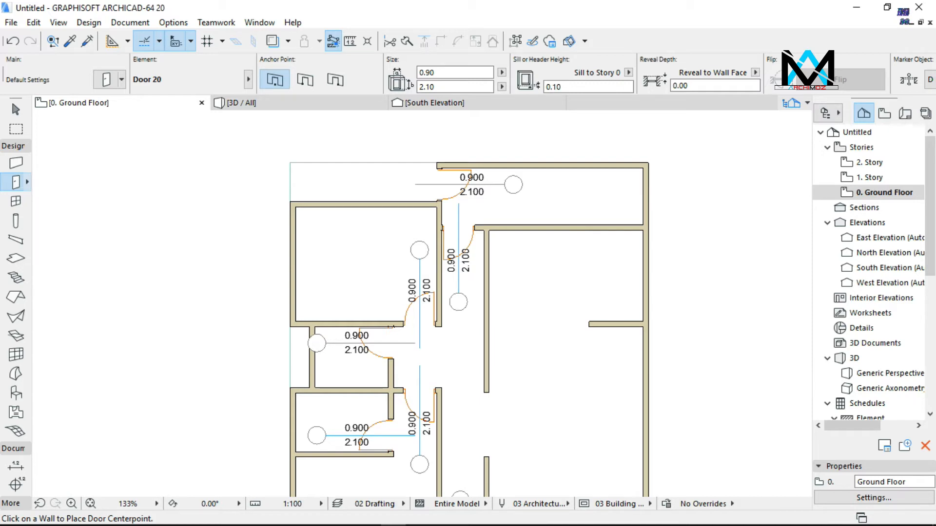
{"action": "double_click", "coordinate": [16, 183]}
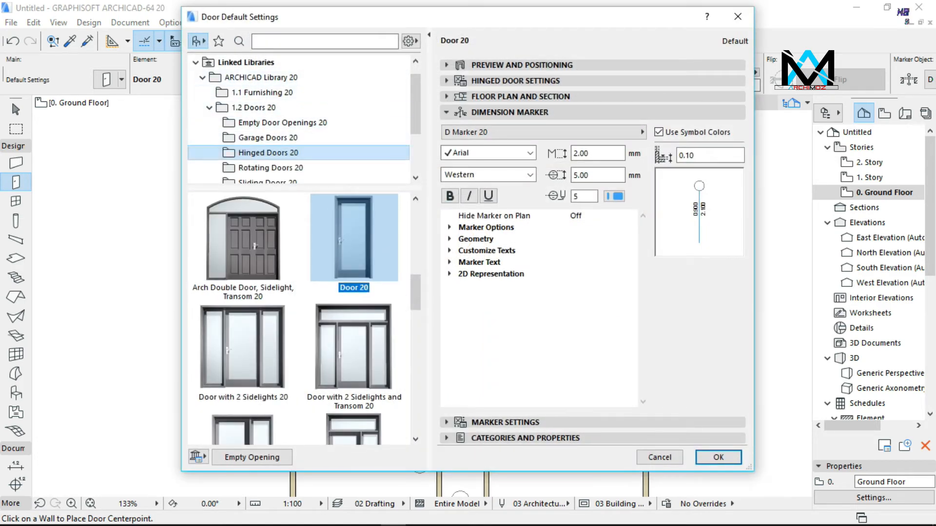
{"action": "left_click_drag", "start_coordinate": [304, 188], "coordinate": [304, 284]}
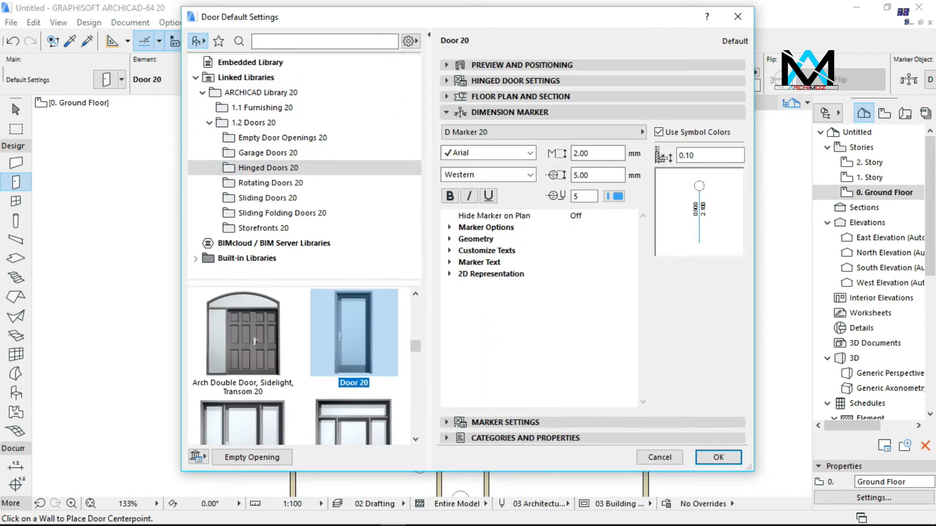
{"action": "left_click", "coordinate": [268, 197]}
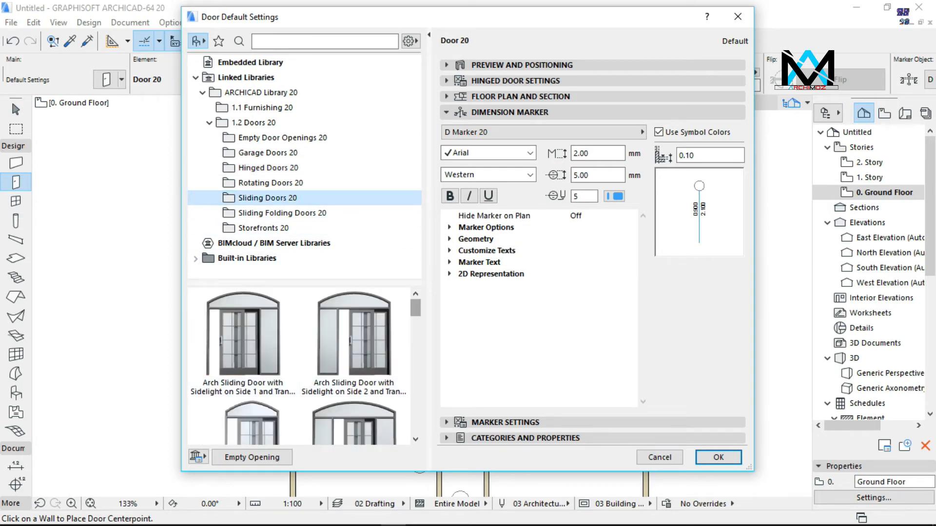
{"action": "scroll", "coordinate": [302, 365], "scroll_direction": "down", "scroll_amount": 3}
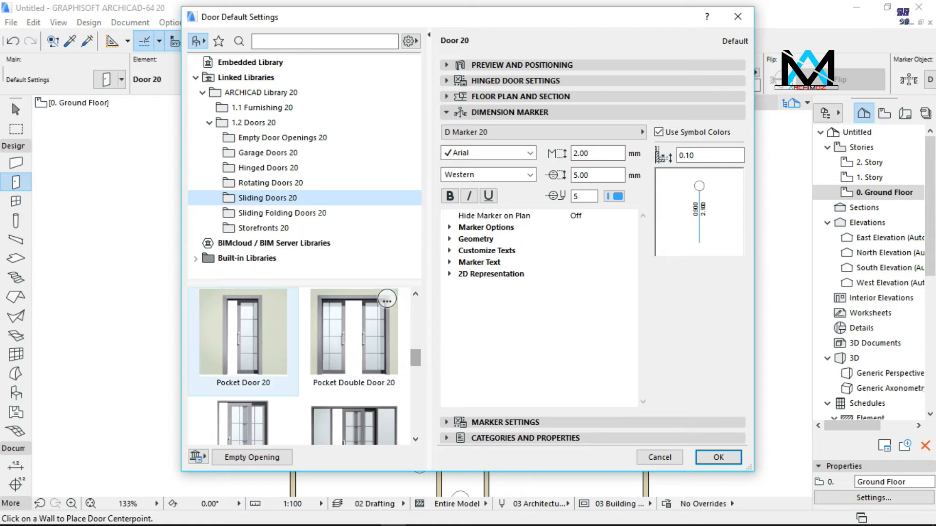
{"action": "left_click_drag", "start_coordinate": [415, 358], "coordinate": [415, 342]}
{"action": "left_click", "coordinate": [360, 337]}
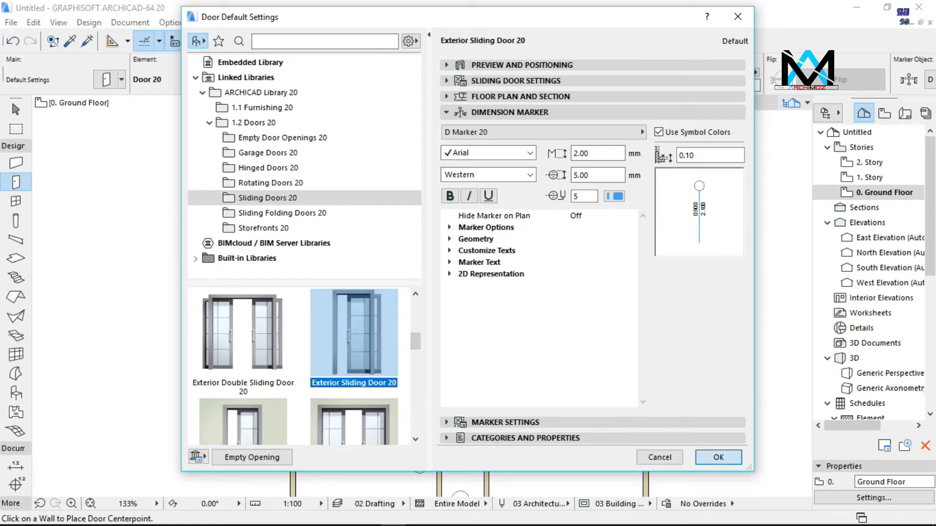
{"action": "key", "text": "Return"}
Place a 0.90 × 2.10 m exterior sliding door at the west end of the large eastern room's north wall, sliding on its south face
{"action": "scroll", "coordinate": [490, 222], "scroll_direction": "up", "scroll_amount": 2}
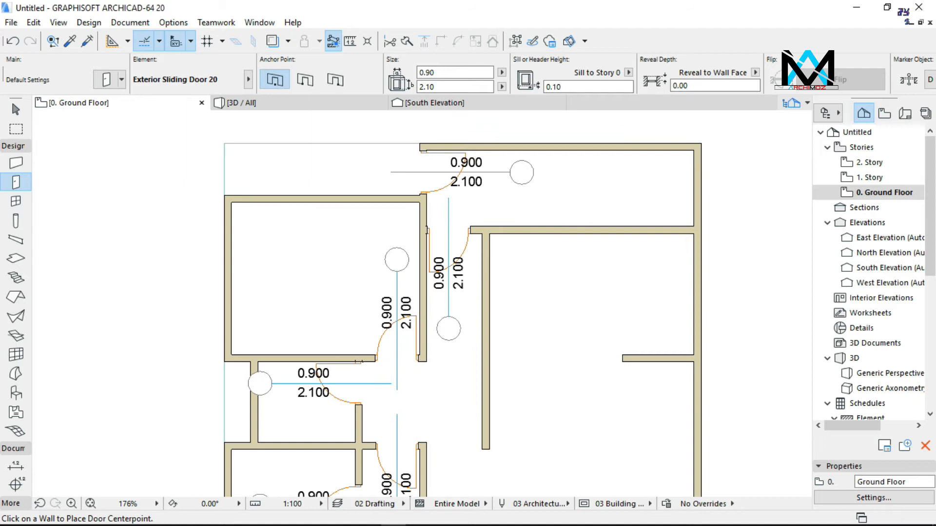
{"action": "scroll", "coordinate": [487, 222], "scroll_direction": "up", "scroll_amount": 5}
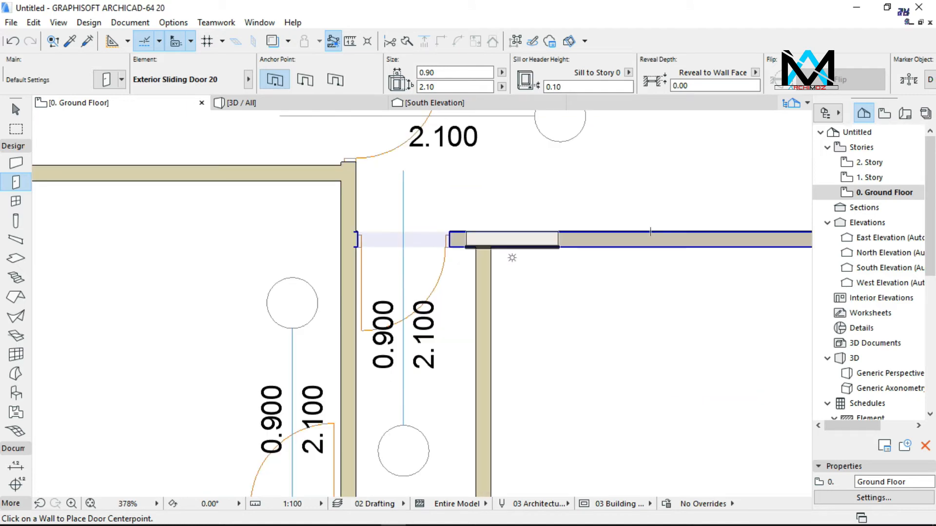
{"action": "left_click", "coordinate": [538, 257]}
{"action": "left_click", "coordinate": [538, 257]}
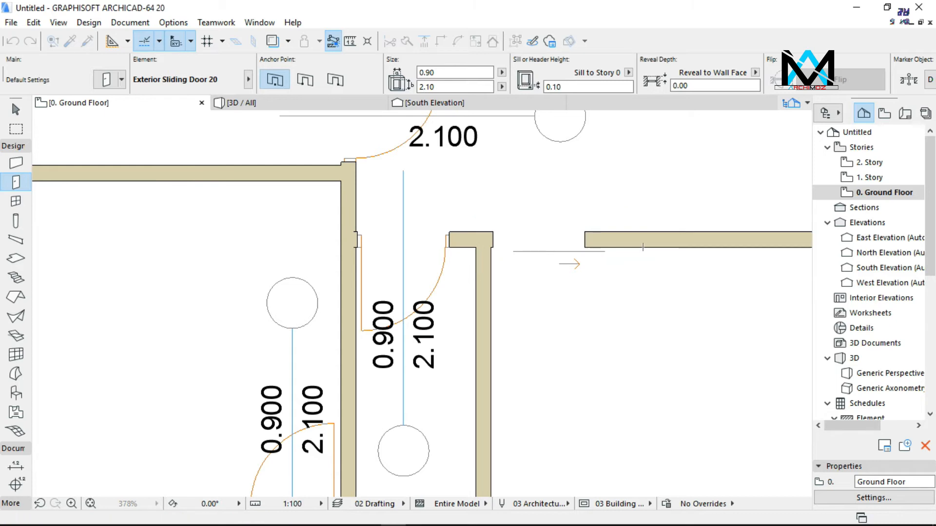
{"action": "scroll", "coordinate": [615, 207], "scroll_direction": "down", "scroll_amount": 5}
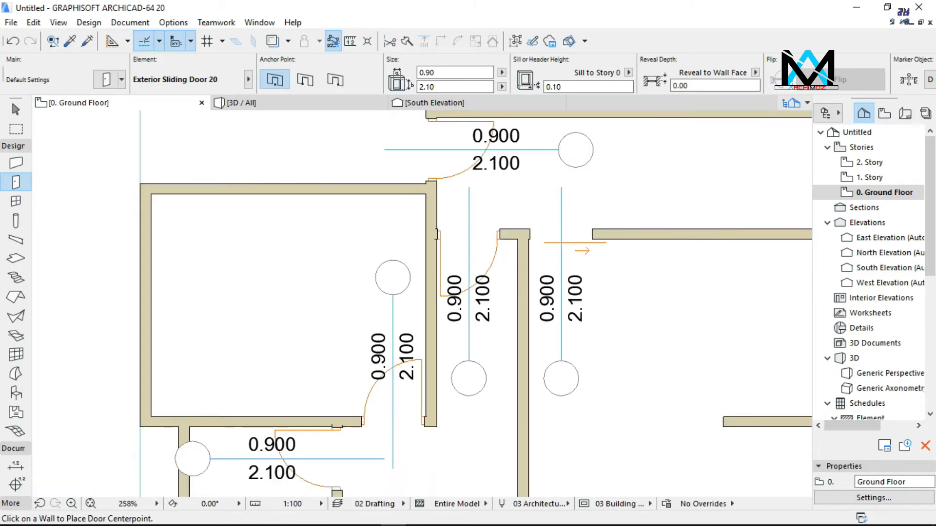
{"action": "key", "text": "Escape"}
Examine the front entrance door and its threshold up close in the 3D perspective
{"action": "scroll", "coordinate": [268, 331], "scroll_direction": "down", "scroll_amount": 1}
{"action": "scroll", "coordinate": [249, 261], "scroll_direction": "up", "scroll_amount": 1}
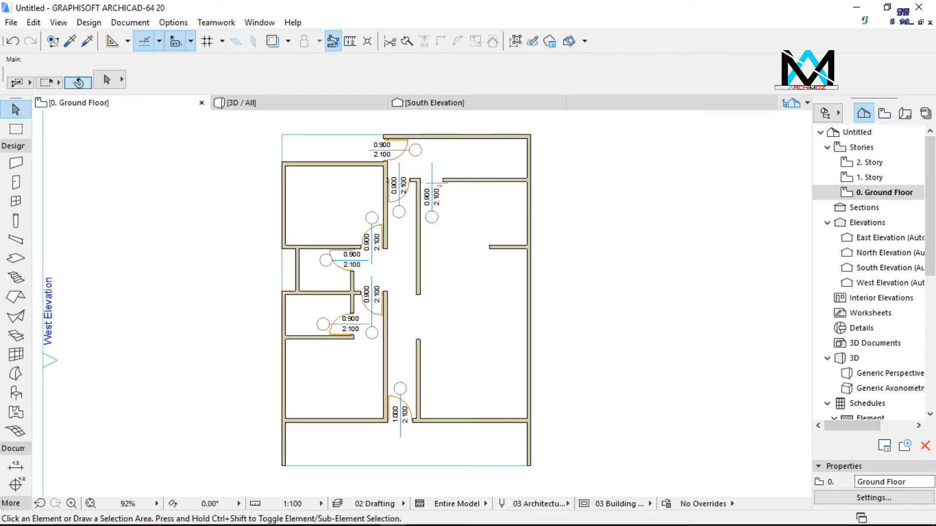
{"action": "left_click", "coordinate": [298, 102]}
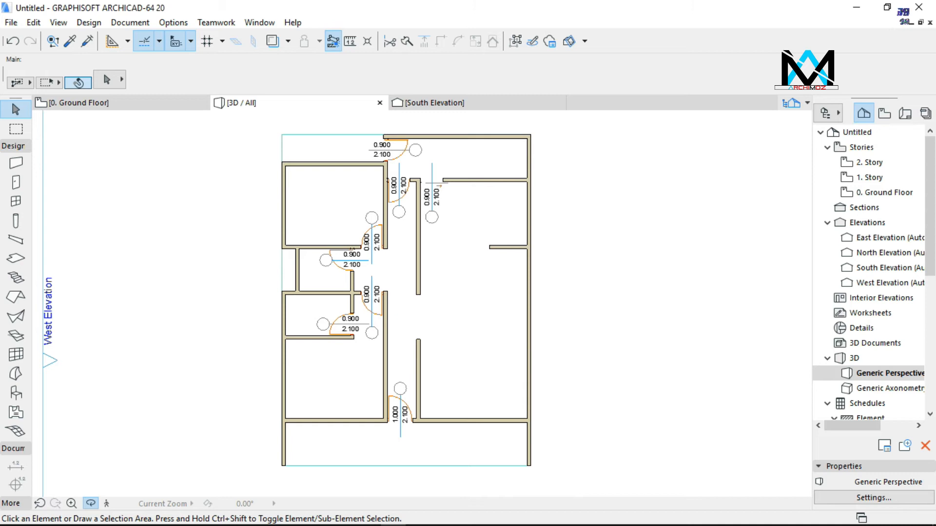
{"action": "mouse_move", "coordinate": [422, 304]}
{"action": "middle_mouse_down", "text": "shift"}
{"action": "mouse_move", "coordinate": [409, 341]}
{"action": "mouse_move", "coordinate": [351, 385]}
{"action": "mouse_move", "coordinate": [370, 249]}
{"action": "mouse_move", "coordinate": [423, 303]}
{"action": "middle_mouse_up", "text": "shift"}
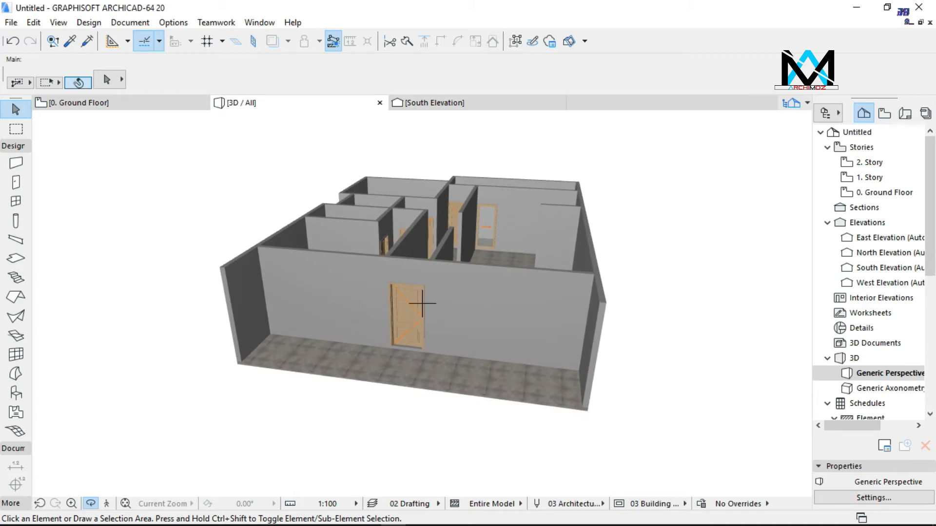
{"action": "scroll", "coordinate": [422, 303], "scroll_direction": "up", "scroll_amount": 2}
{"action": "scroll", "coordinate": [422, 303], "scroll_direction": "up", "scroll_amount": 2}
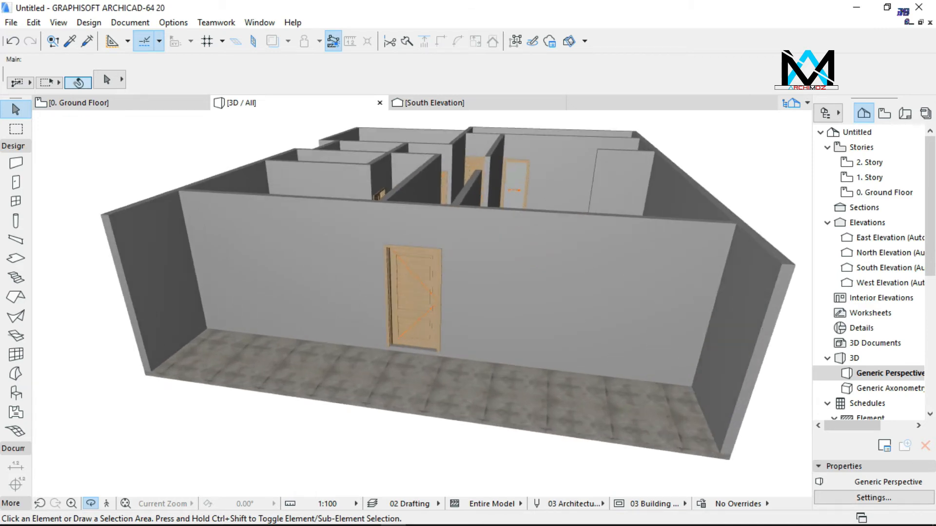
{"action": "scroll", "coordinate": [422, 303], "scroll_direction": "up", "scroll_amount": 2}
{"action": "scroll", "coordinate": [422, 304], "scroll_direction": "up", "scroll_amount": 1}
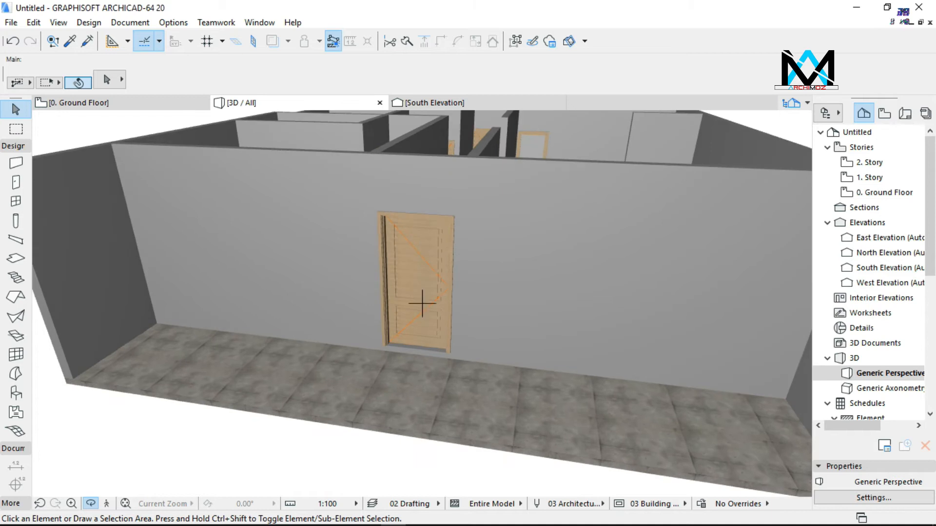
{"action": "scroll", "coordinate": [422, 303], "scroll_direction": "up", "scroll_amount": 1}
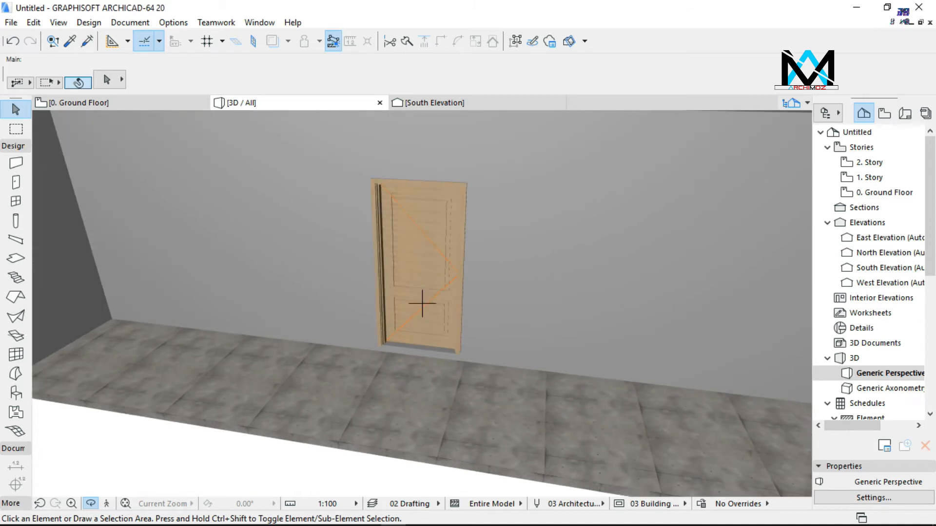
Set the sill height of all placed doors to 0.00 m above Story 0, deselect them and review the model in 3D
{"action": "left_click", "coordinate": [16, 182]}
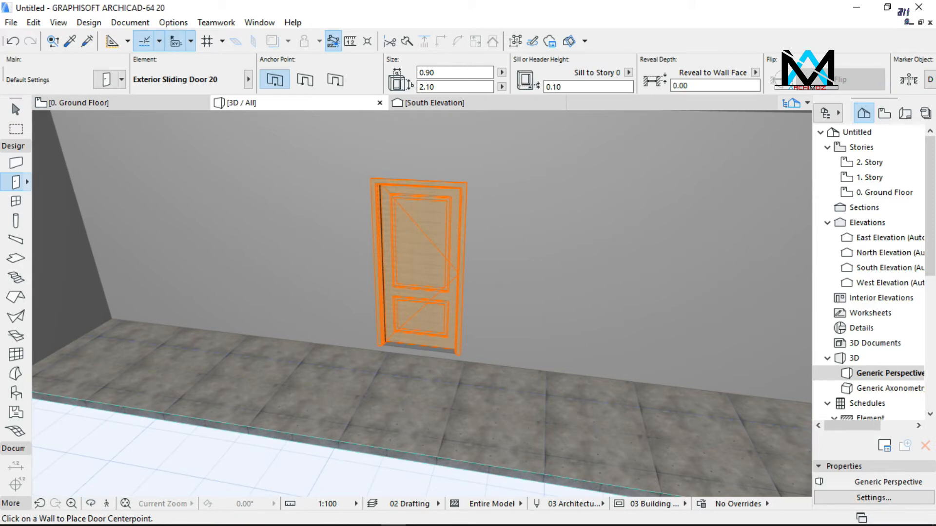
{"action": "key", "text": "ctrl+a"}
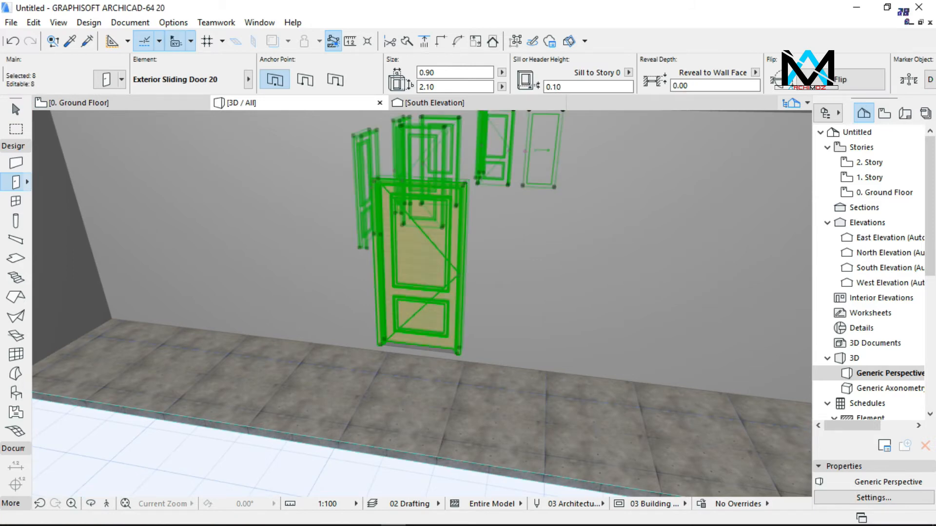
{"action": "left_click_drag", "start_coordinate": [568, 87], "coordinate": [457, 87]}
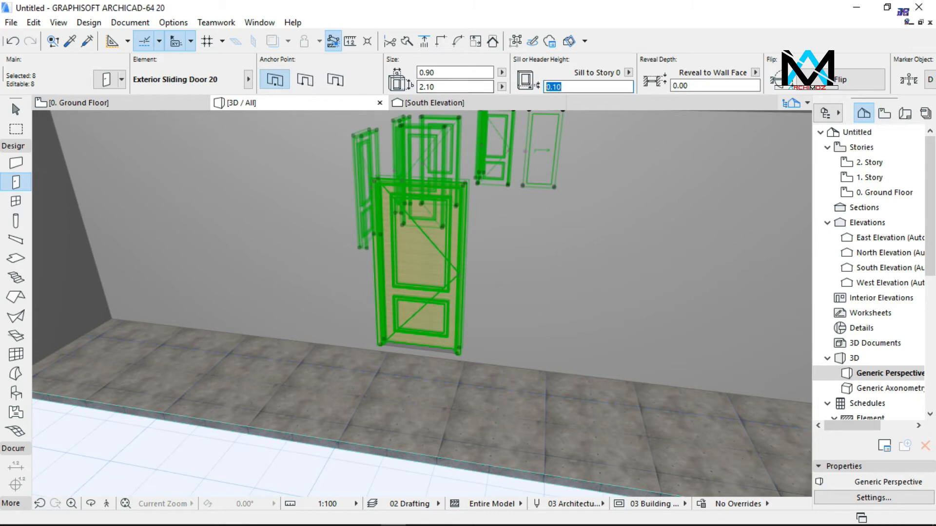
{"action": "type", "text": "0"}
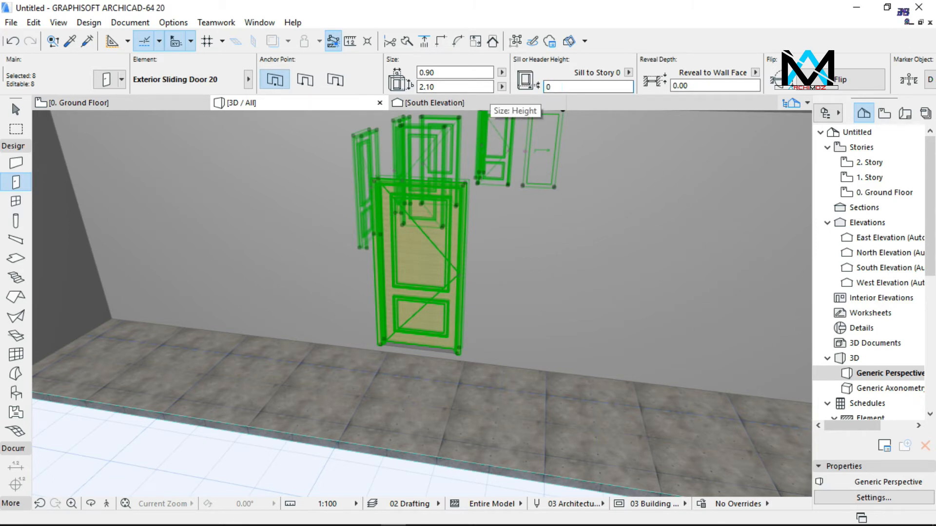
{"action": "type", "text": ".00"}
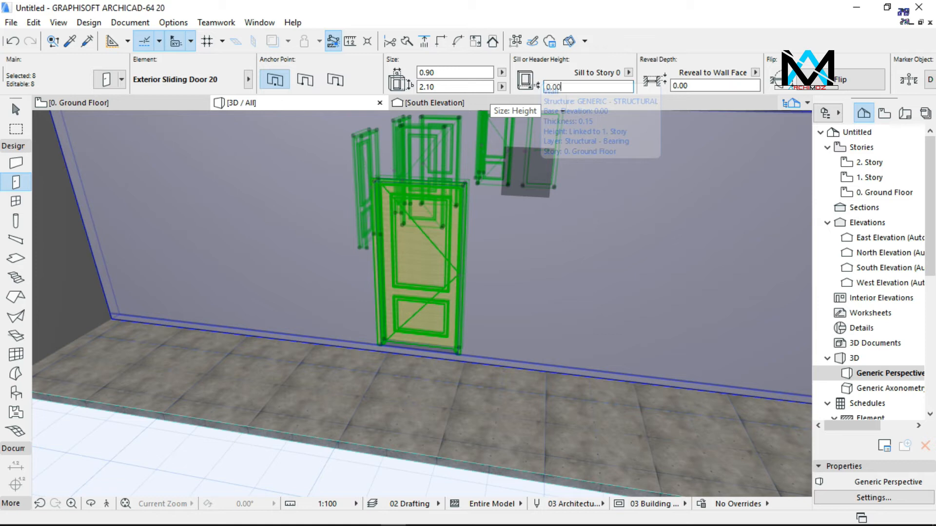
{"action": "key", "text": "Return"}
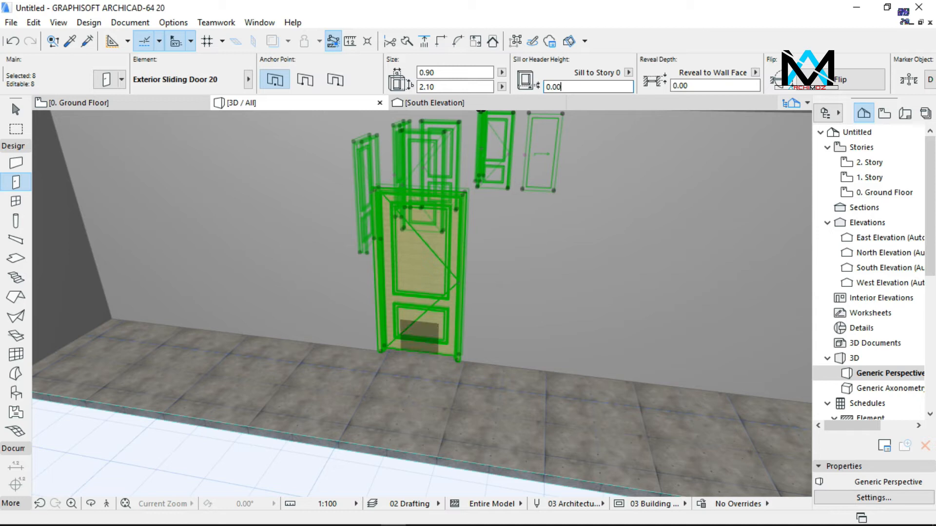
{"action": "key", "text": "Escape"}
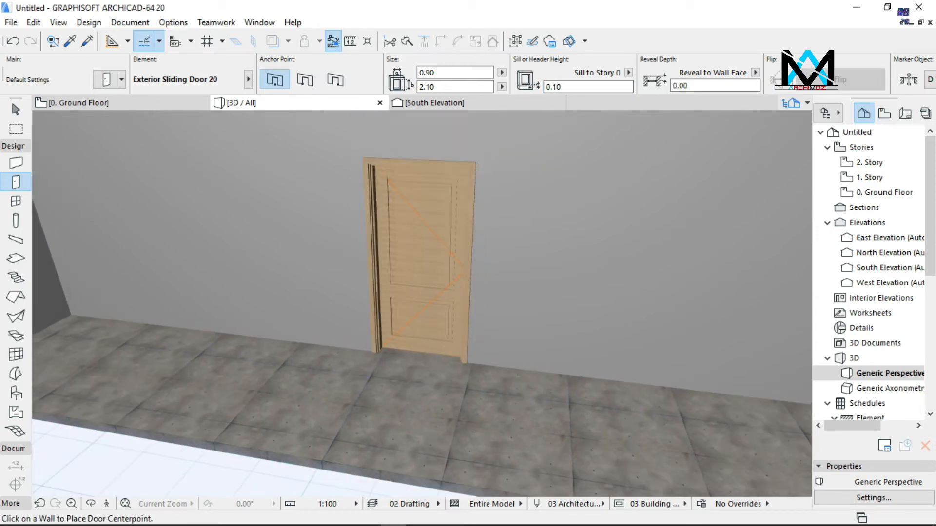
{"action": "scroll", "coordinate": [401, 369], "scroll_direction": "down", "scroll_amount": 3}
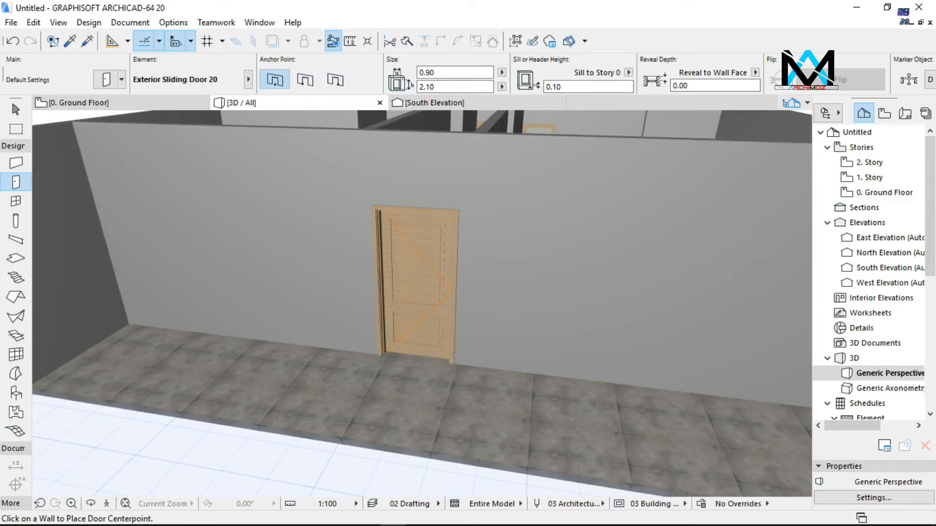
{"action": "scroll", "coordinate": [401, 369], "scroll_direction": "down", "scroll_amount": 4}
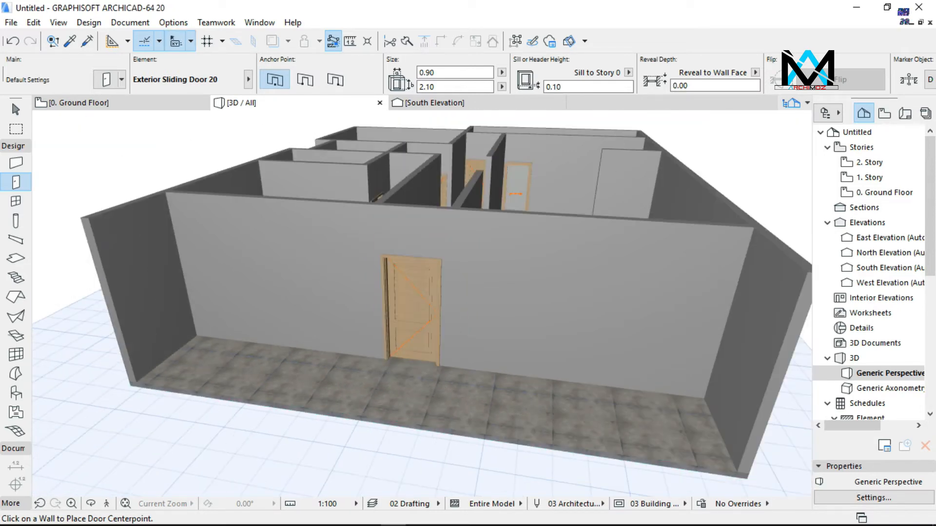
{"action": "scroll", "coordinate": [400, 369], "scroll_direction": "down", "scroll_amount": 1}
{"action": "mouse_move", "coordinate": [400, 369]}
{"action": "middle_mouse_down", "text": "shift"}
{"action": "mouse_move", "coordinate": [407, 424]}
{"action": "mouse_move", "coordinate": [439, 453]}
{"action": "mouse_move", "coordinate": [492, 404]}
{"action": "mouse_move", "coordinate": [405, 361]}
{"action": "middle_mouse_up", "text": "shift"}
On the ground floor plan, change the default window to Window with Sidelight 20 with its sill 0.60 m above Story 0
{"action": "key", "text": "F2"}
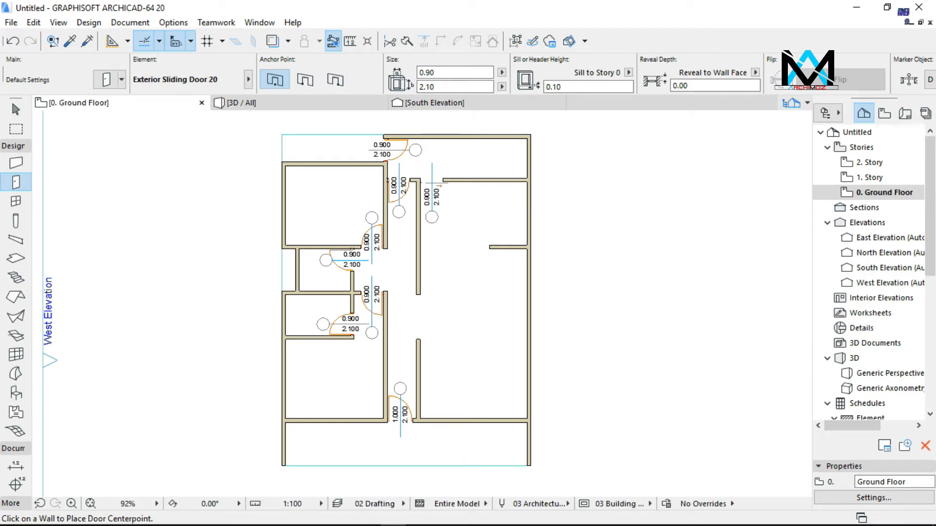
{"action": "left_click", "coordinate": [15, 201]}
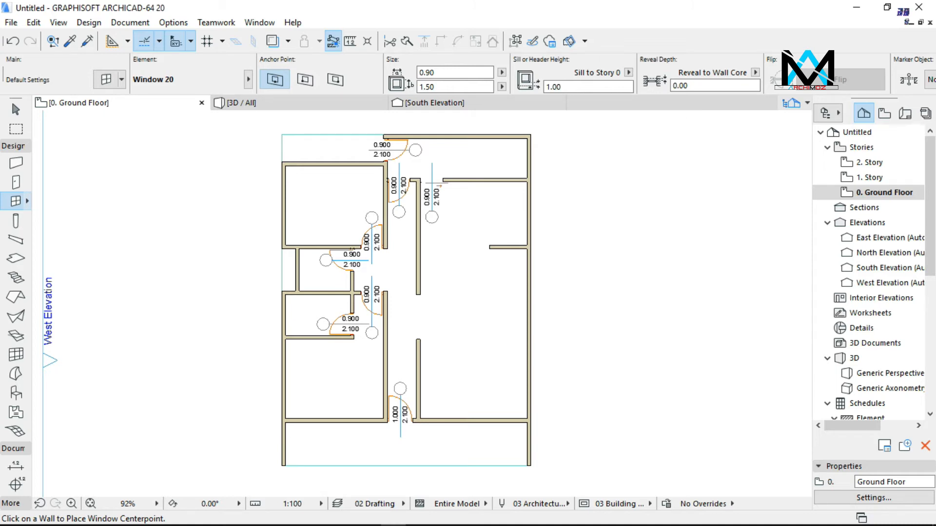
{"action": "double_click", "coordinate": [15, 201]}
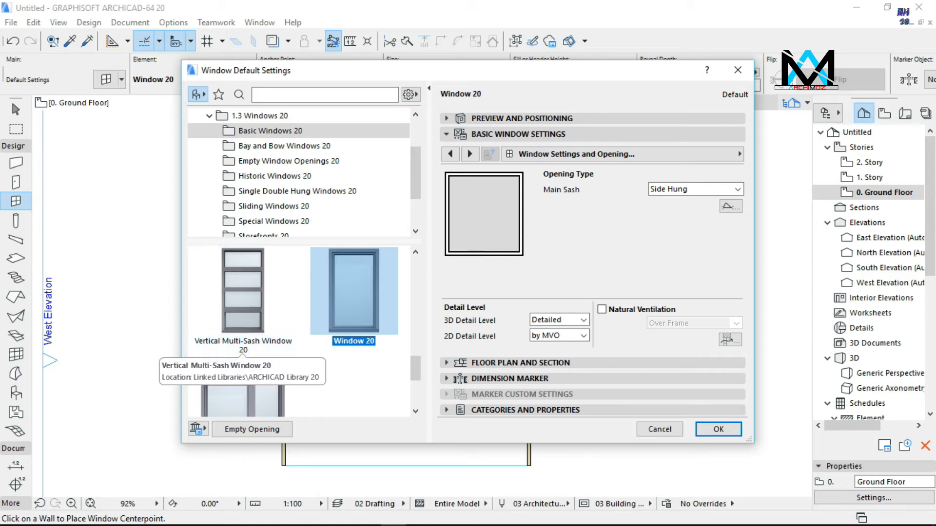
{"action": "left_click", "coordinate": [243, 399]}
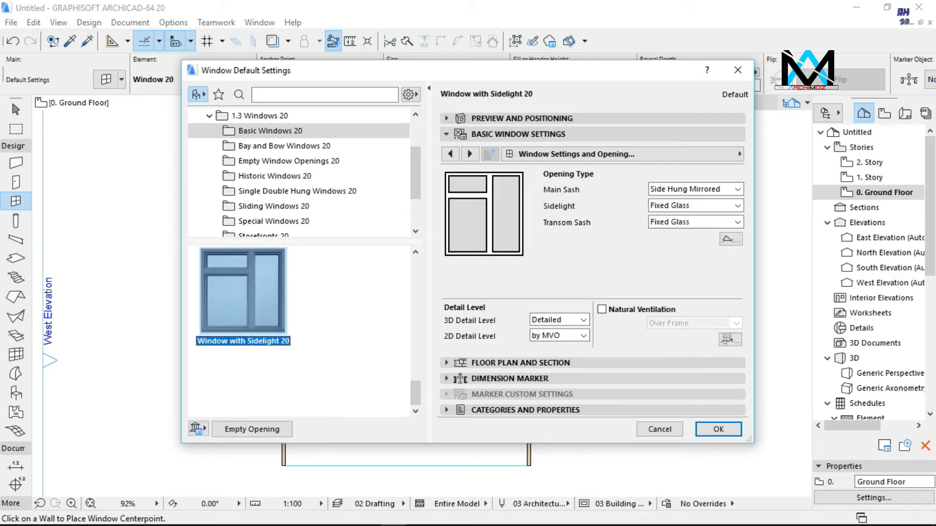
{"action": "left_click", "coordinate": [592, 118]}
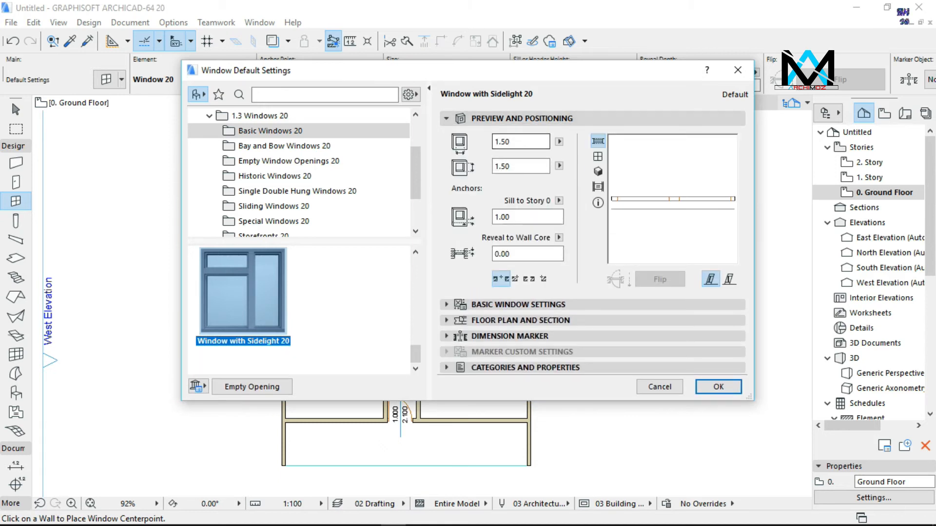
{"action": "left_click", "coordinate": [597, 171]}
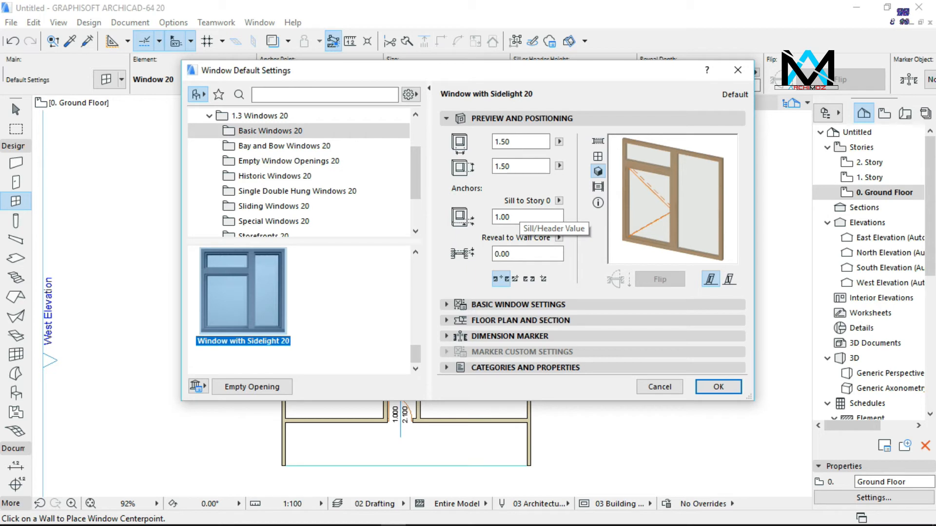
{"action": "left_click", "coordinate": [526, 217]}
{"action": "type", "text": "0.60"}
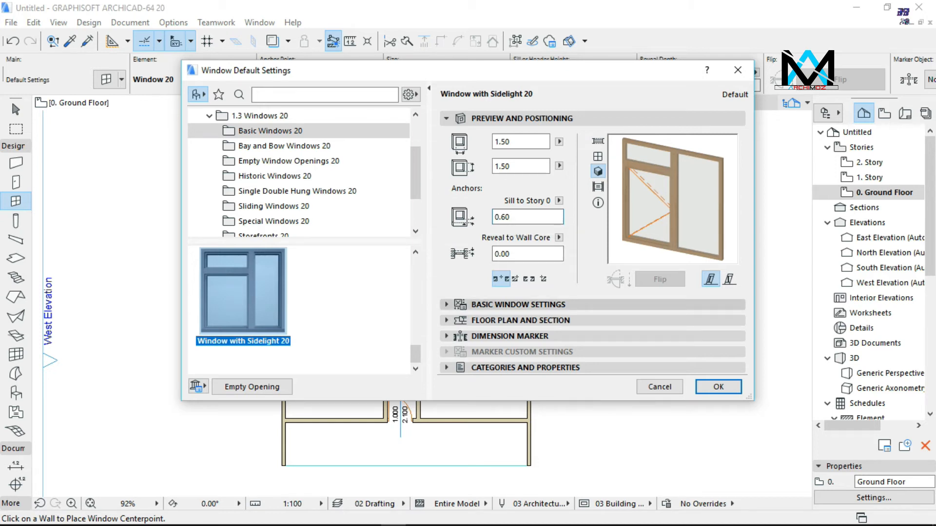
Assign the W Marker 20 dimension marker to the default window and set its marker size to 5.00 mm
{"action": "left_click", "coordinate": [509, 336]}
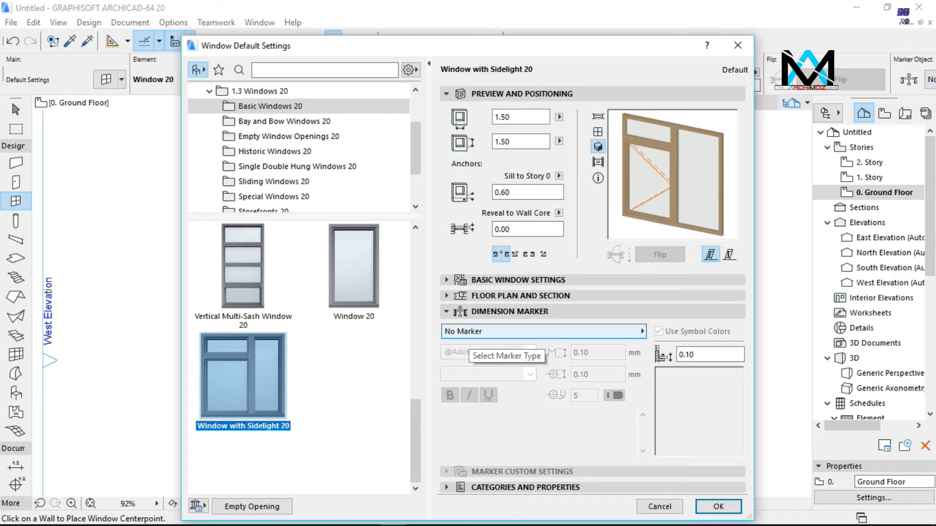
{"action": "left_click", "coordinate": [467, 334]}
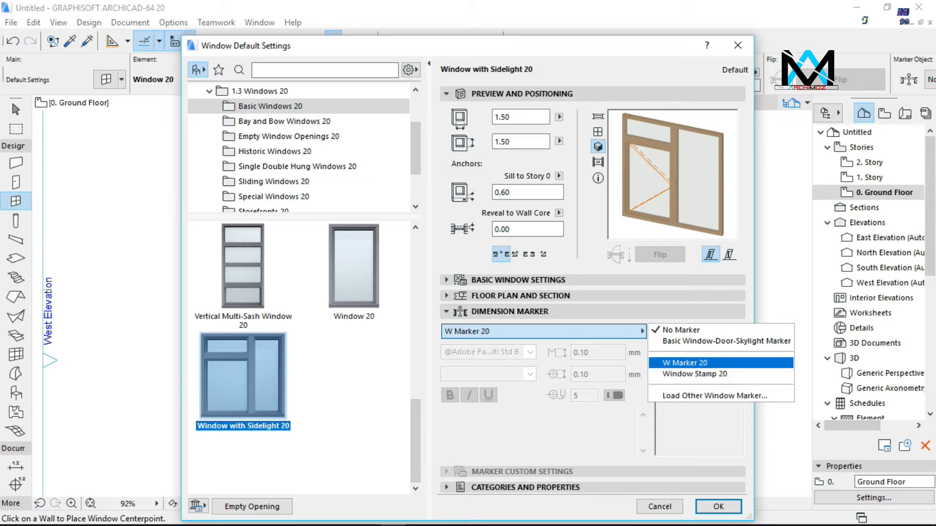
{"action": "key", "text": "Return"}
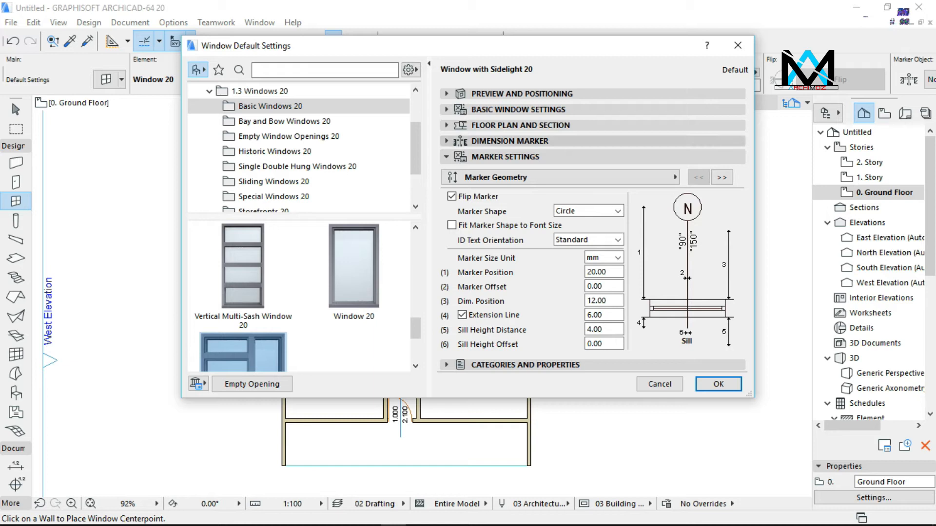
{"action": "left_click", "coordinate": [509, 142]}
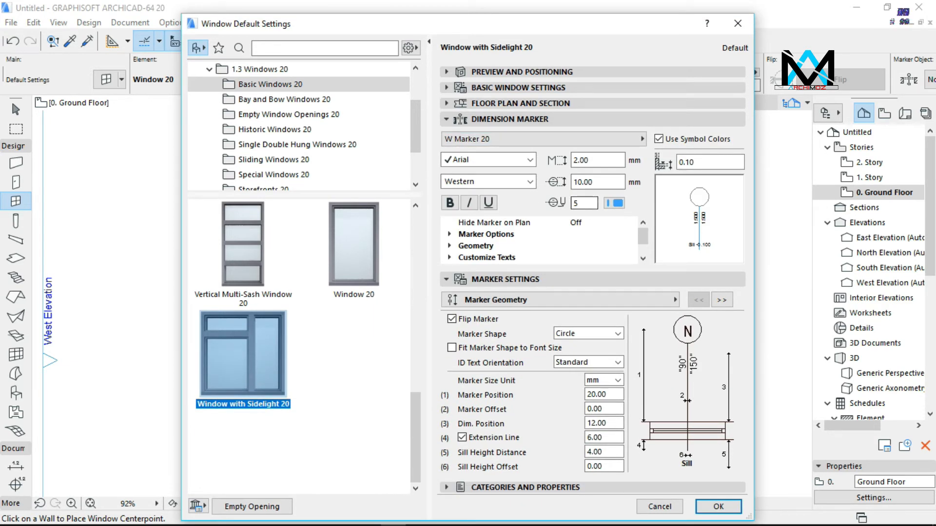
{"action": "left_click_drag", "start_coordinate": [613, 182], "coordinate": [567, 184]}
{"action": "type", "text": "5.00"}
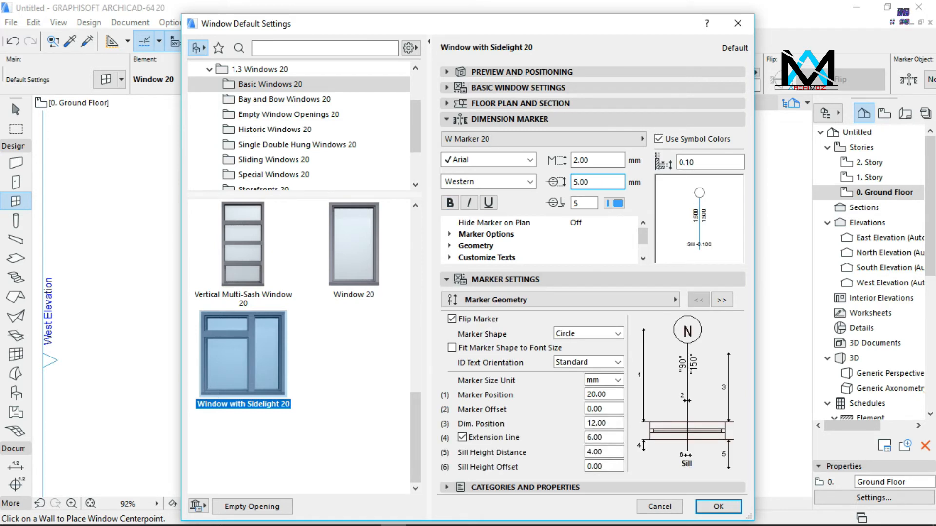
Turn off Show ID and Show Sill Value in the window marker options and apply the default window settings
{"action": "left_click", "coordinate": [450, 234]}
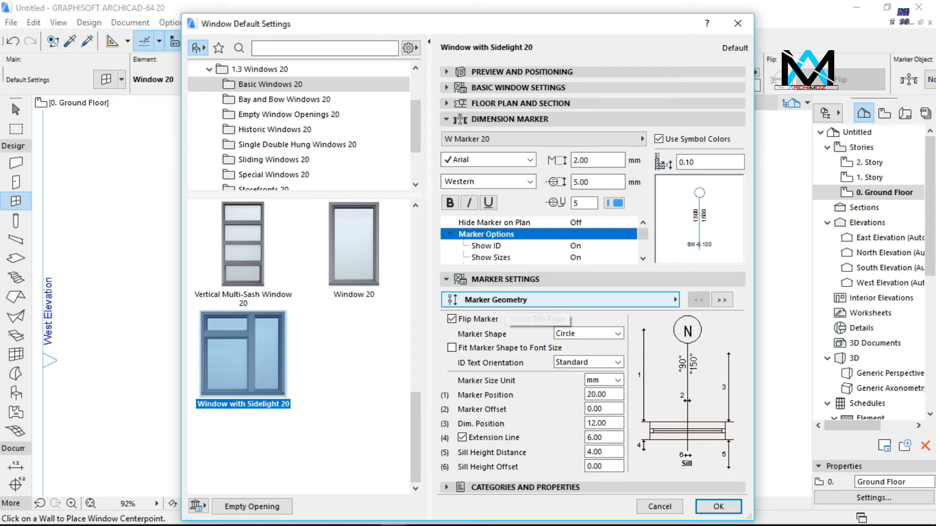
{"action": "left_click", "coordinate": [506, 279]}
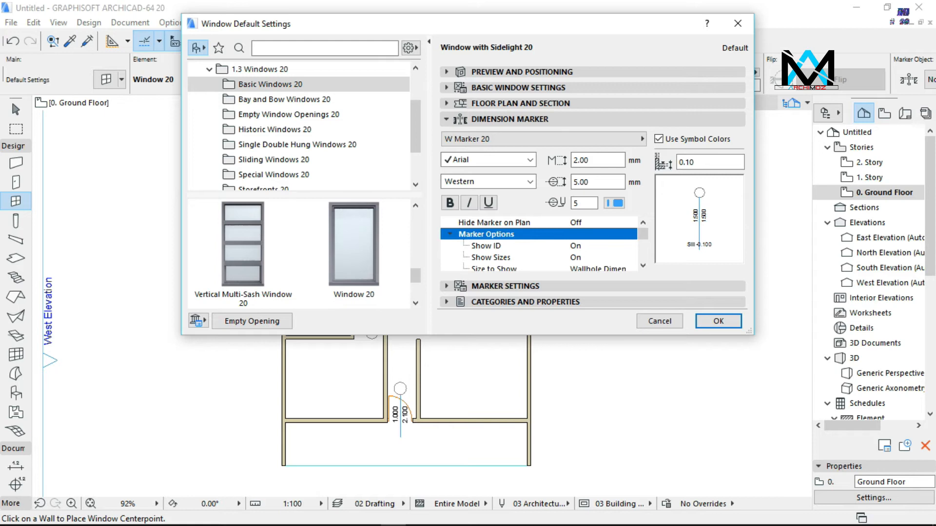
{"action": "left_click_drag", "start_coordinate": [509, 335], "coordinate": [508, 495]}
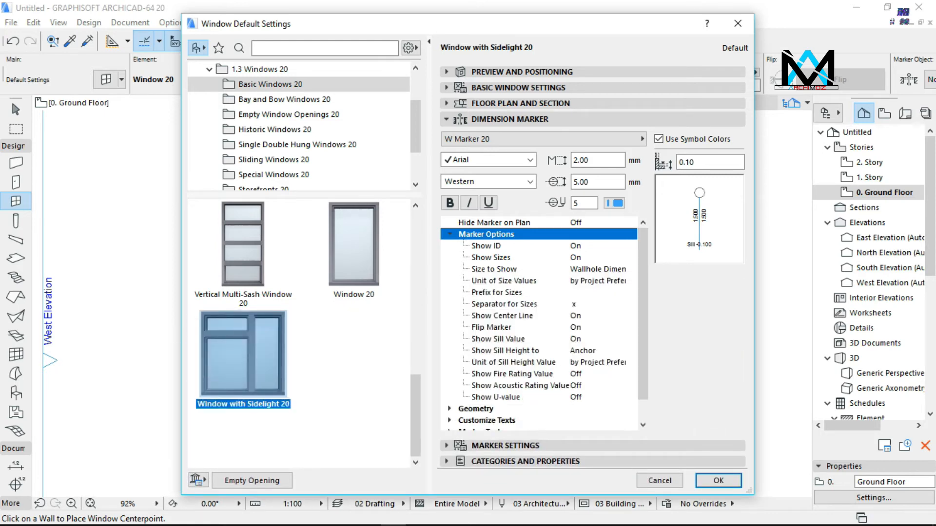
{"action": "left_click", "coordinate": [575, 246]}
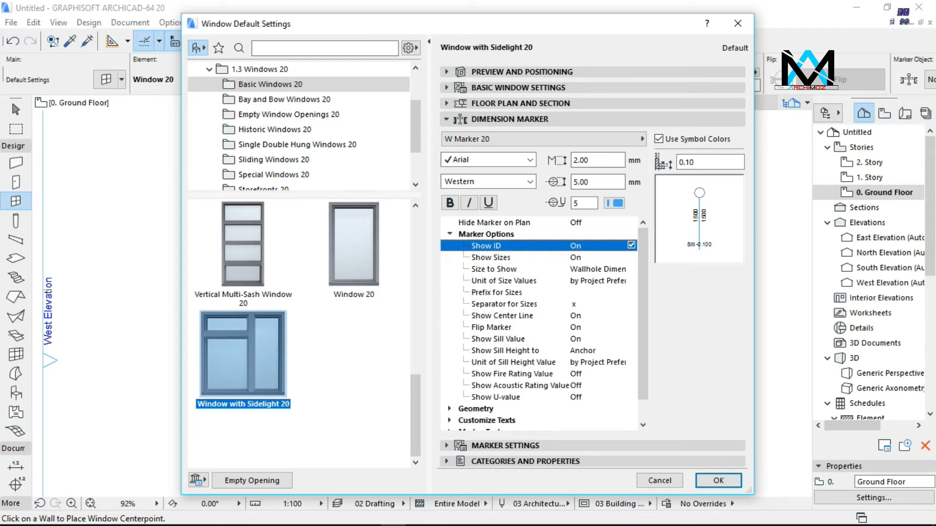
{"action": "left_click", "coordinate": [631, 245]}
{"action": "left_click", "coordinate": [575, 339]}
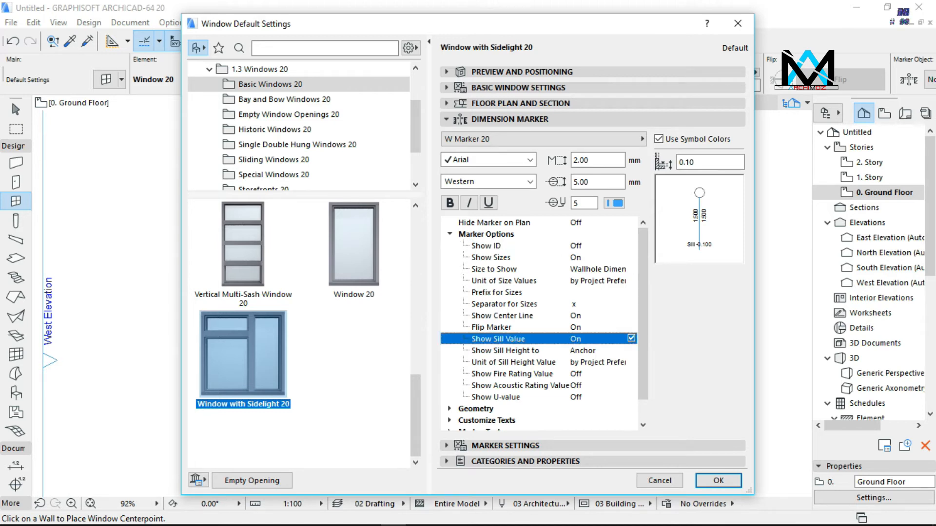
{"action": "left_click", "coordinate": [631, 338]}
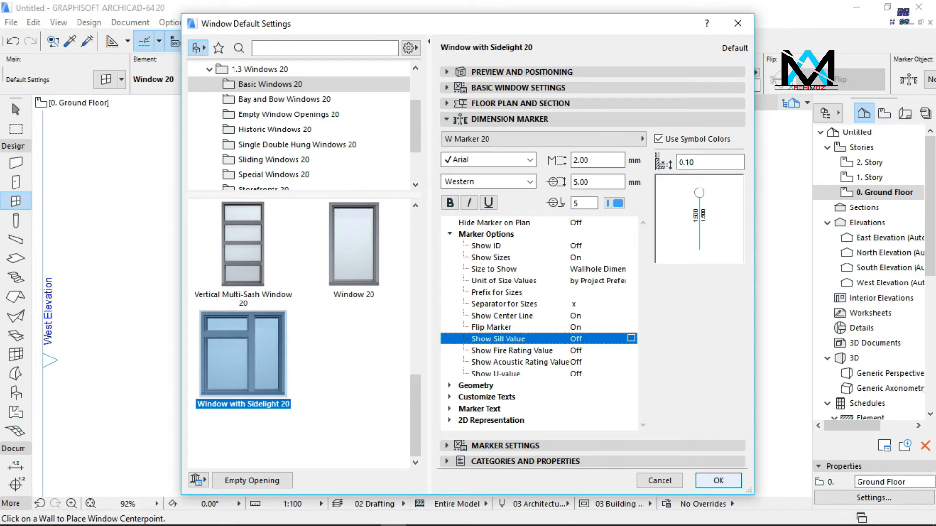
{"action": "left_click", "coordinate": [718, 481]}
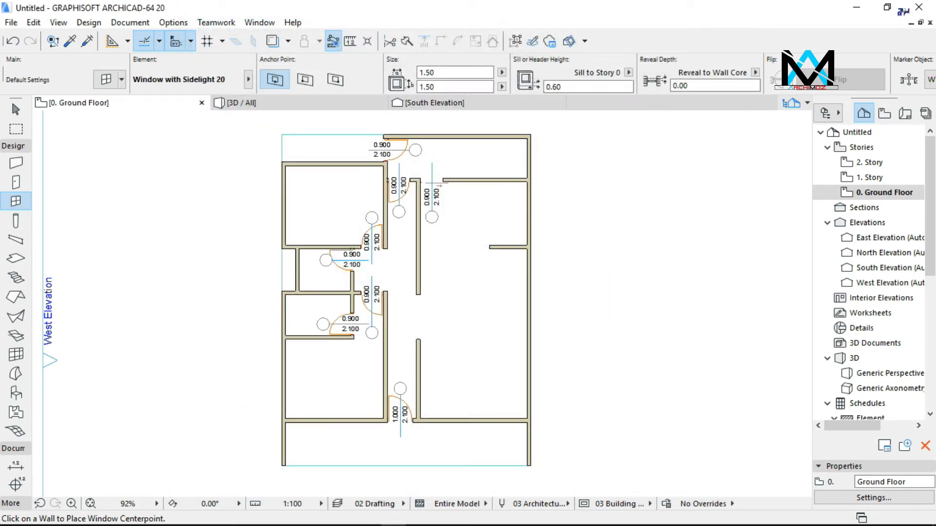
Place a 1.50 x 1.50 m Window with Sidelight 20 in the south wall, east of the entrance door
{"action": "scroll", "coordinate": [455, 443], "scroll_direction": "up", "scroll_amount": 3}
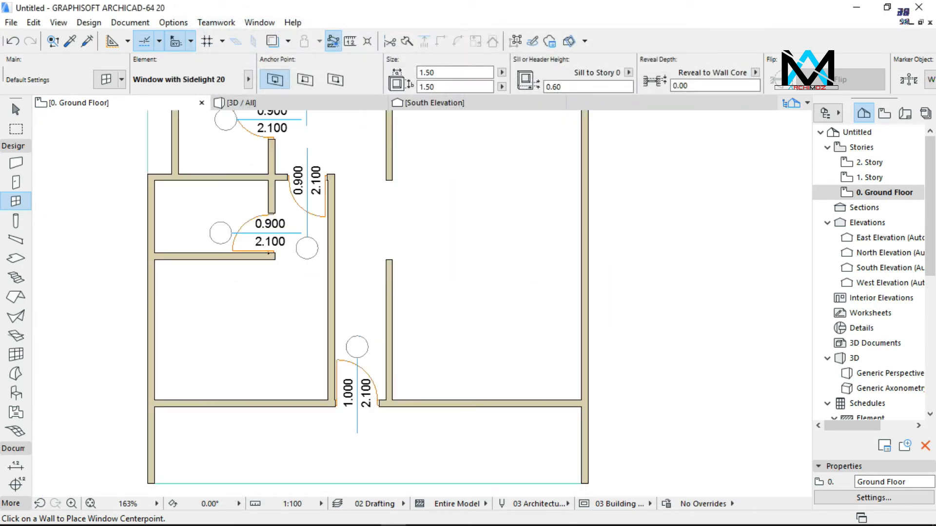
{"action": "scroll", "coordinate": [474, 440], "scroll_direction": "up", "scroll_amount": 1}
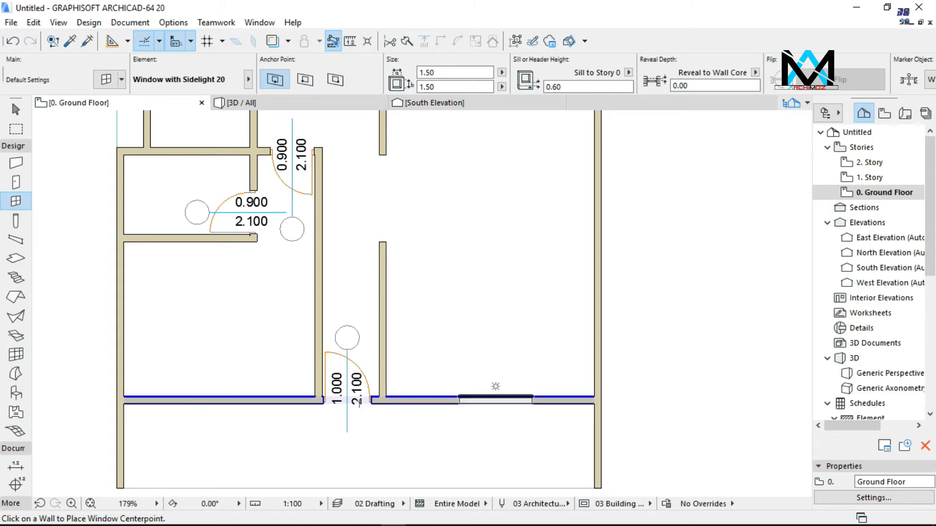
{"action": "left_click", "coordinate": [495, 390]}
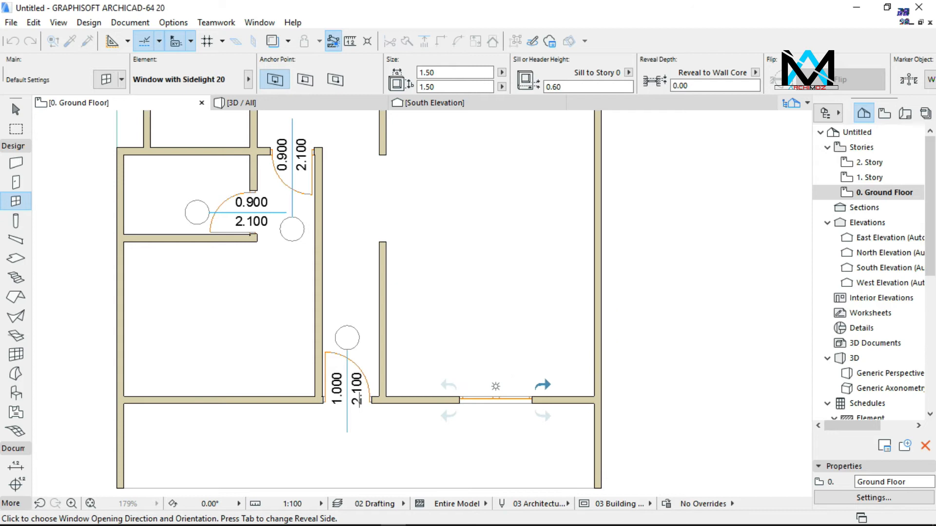
{"action": "left_click", "coordinate": [494, 388]}
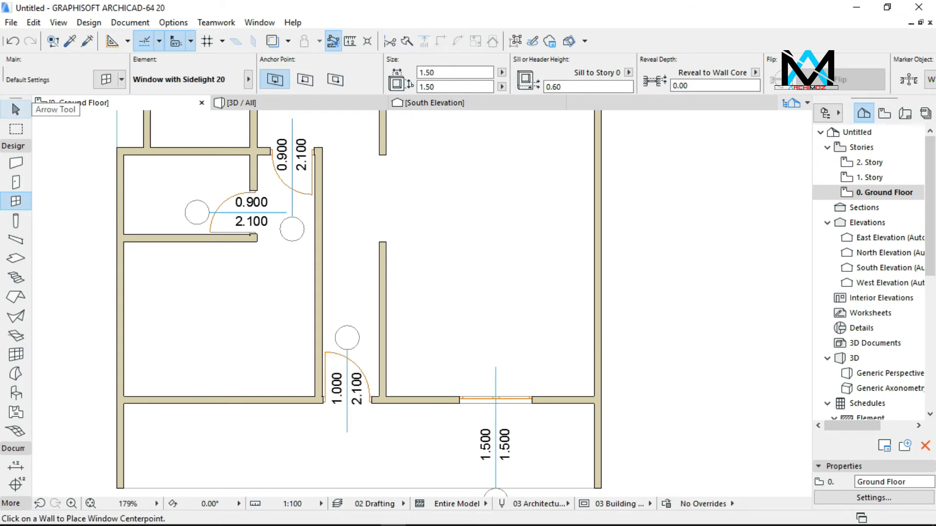
Set the width of the window east of the entrance door to 2.00 m
{"action": "left_click", "coordinate": [15, 109]}
{"action": "left_click", "coordinate": [496, 398]}
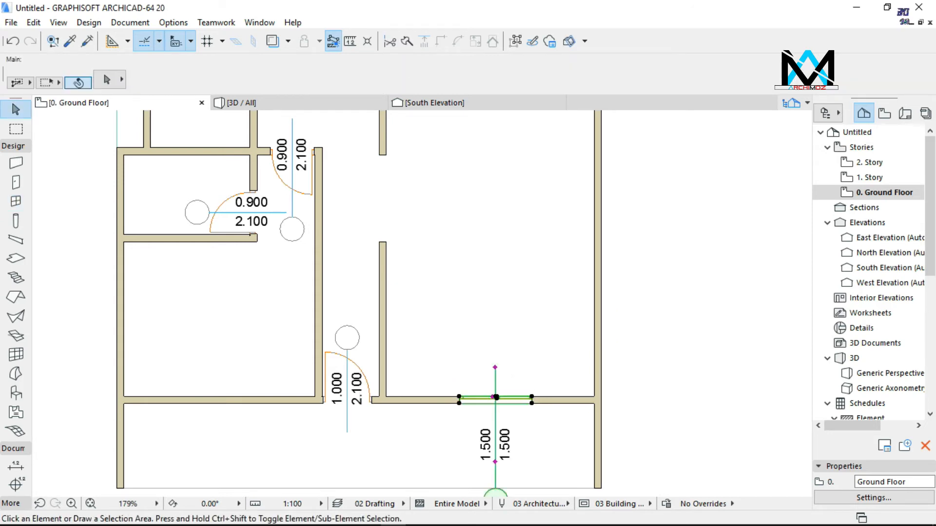
{"action": "left_click", "coordinate": [435, 72]}
{"action": "type", "text": "2.00"}
{"action": "key", "text": "Return"}
{"action": "key", "text": "Escape"}
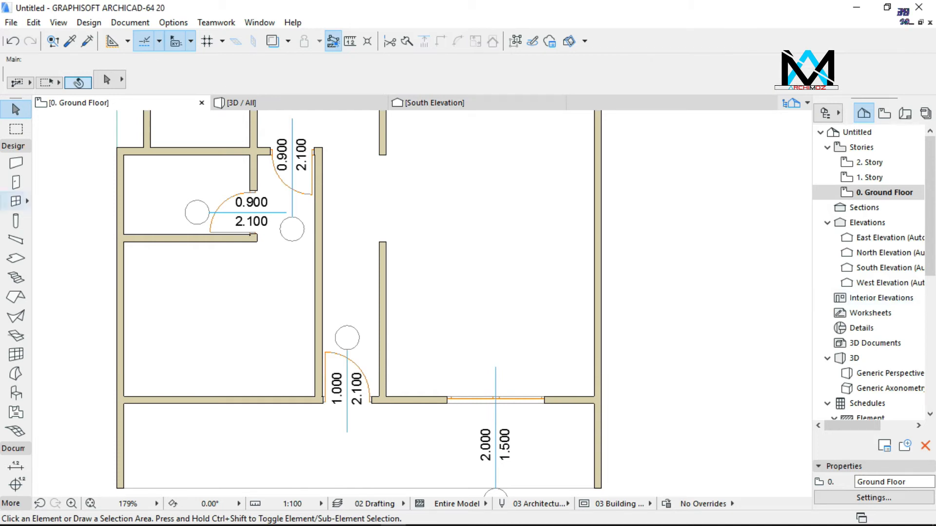
Place a 1.50 x 1.50 m Window with Sidelight 20 in the southwest room's south wall
{"action": "left_click", "coordinate": [16, 201]}
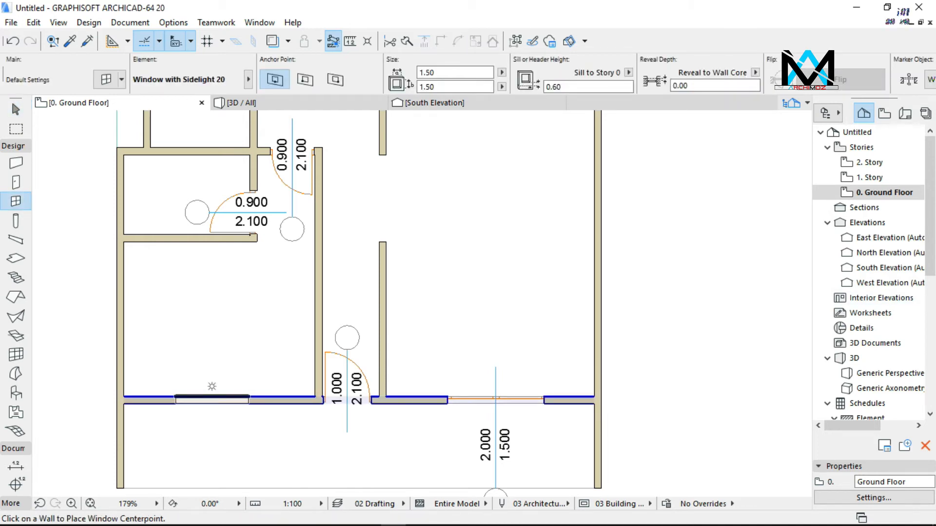
{"action": "left_click", "coordinate": [217, 387]}
{"action": "left_click", "coordinate": [219, 387]}
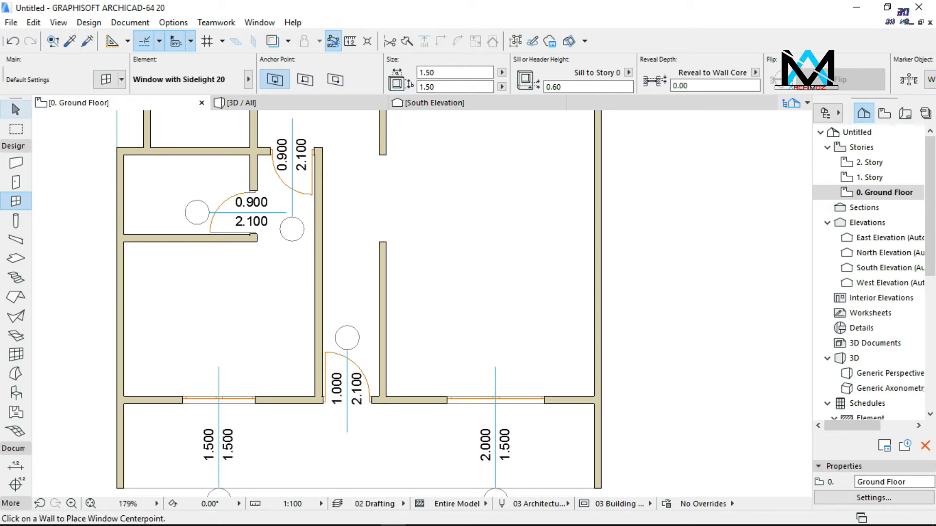
Set the width of the southwest room's south window to 2.00 m
{"action": "left_click", "coordinate": [16, 110]}
{"action": "left_click", "coordinate": [356, 398]}
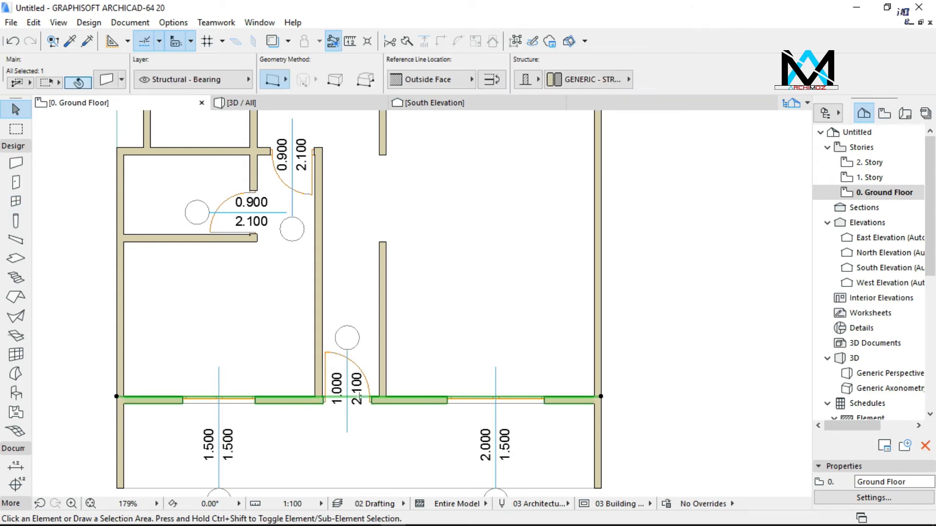
{"action": "left_click", "coordinate": [219, 399]}
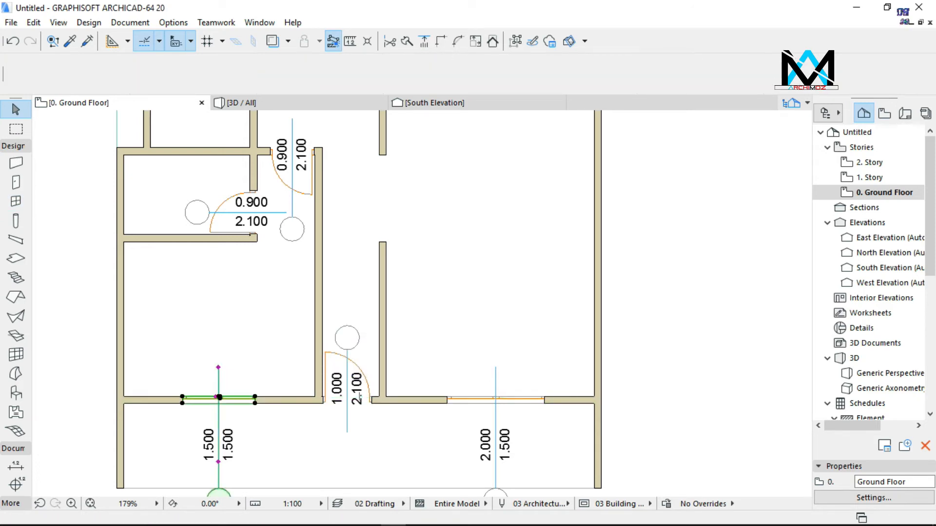
{"action": "left_click_drag", "start_coordinate": [438, 73], "coordinate": [295, 103]}
{"action": "type", "text": "2"}
{"action": "key", "text": "Return"}
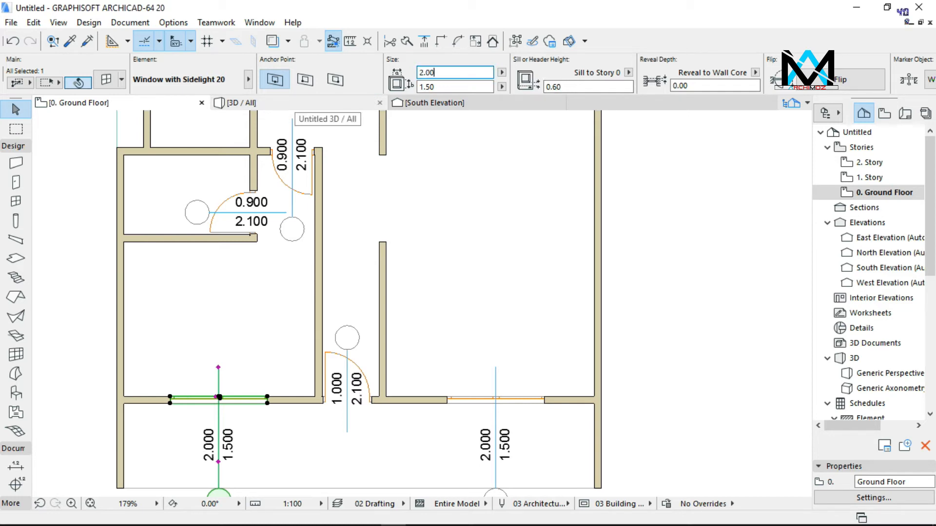
Inspect the front facade's door and two windows in the 3D view, and return to the ground floor plan
{"action": "left_click", "coordinate": [292, 103]}
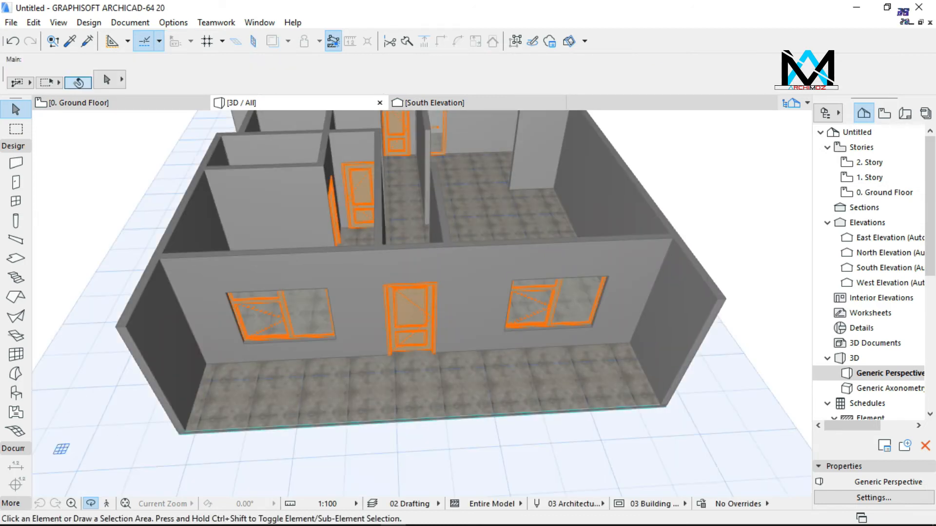
{"action": "middle_click_drag", "start_coordinate": [422, 302], "coordinate": [416, 279], "text": "shift"}
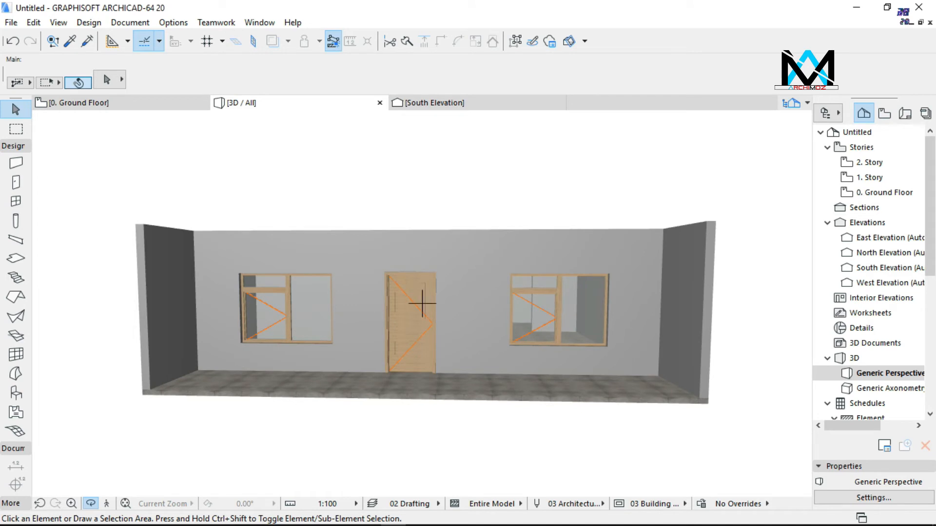
{"action": "left_click", "coordinate": [107, 103]}
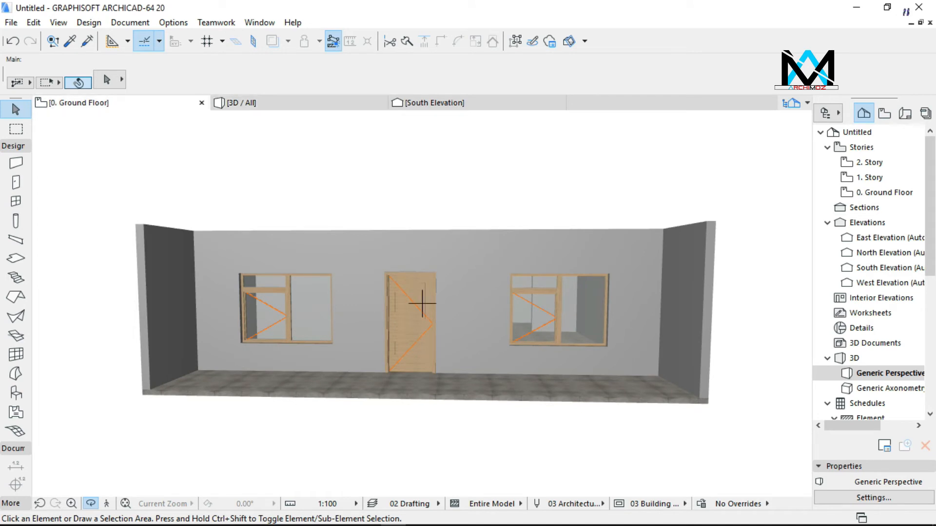
{"action": "scroll", "coordinate": [259, 351], "scroll_direction": "down", "scroll_amount": 1}
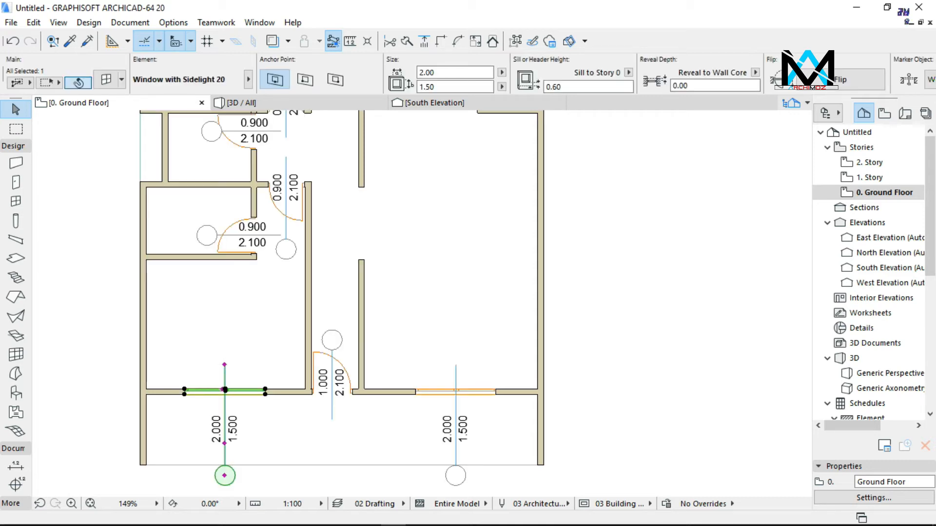
{"action": "left_click", "coordinate": [70, 230]}
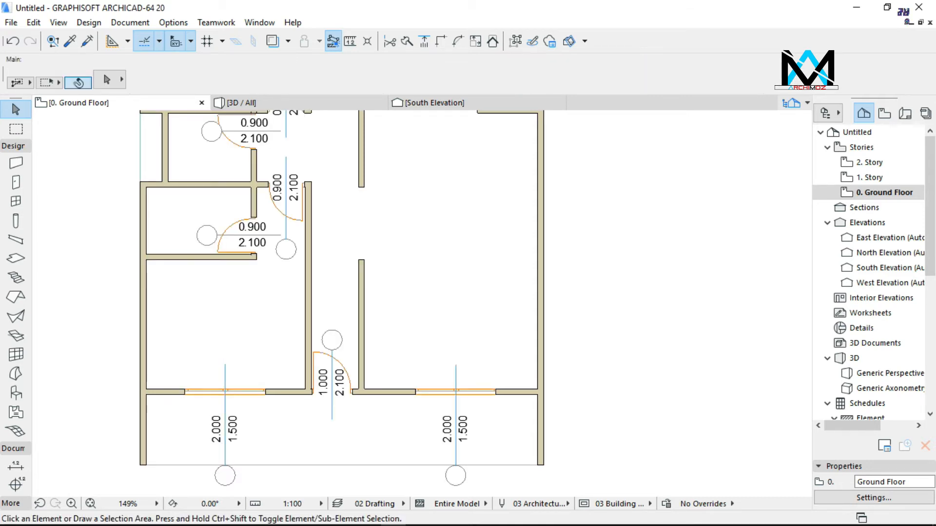
{"action": "left_click", "coordinate": [70, 229]}
Set the default window type to Double Sash Window 20 from the Basic Windows 20 library
{"action": "left_click", "coordinate": [15, 200]}
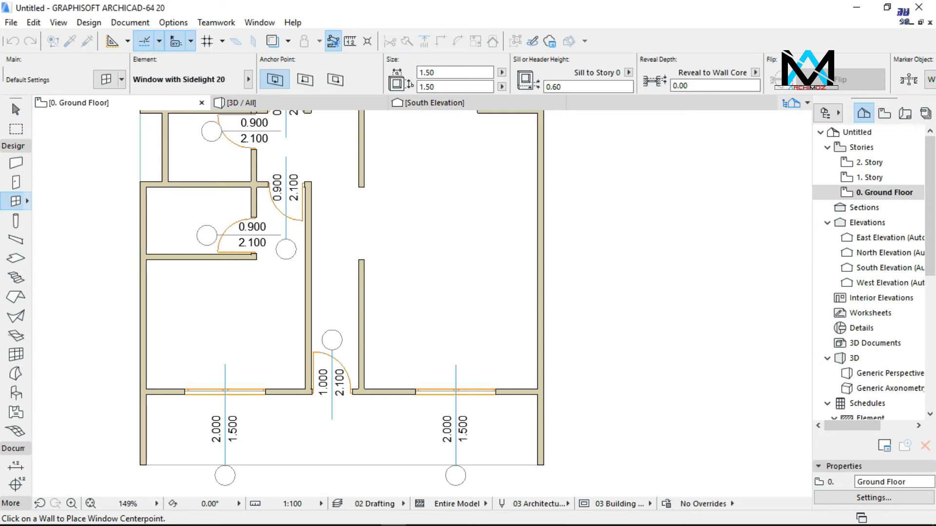
{"action": "double_click", "coordinate": [15, 201]}
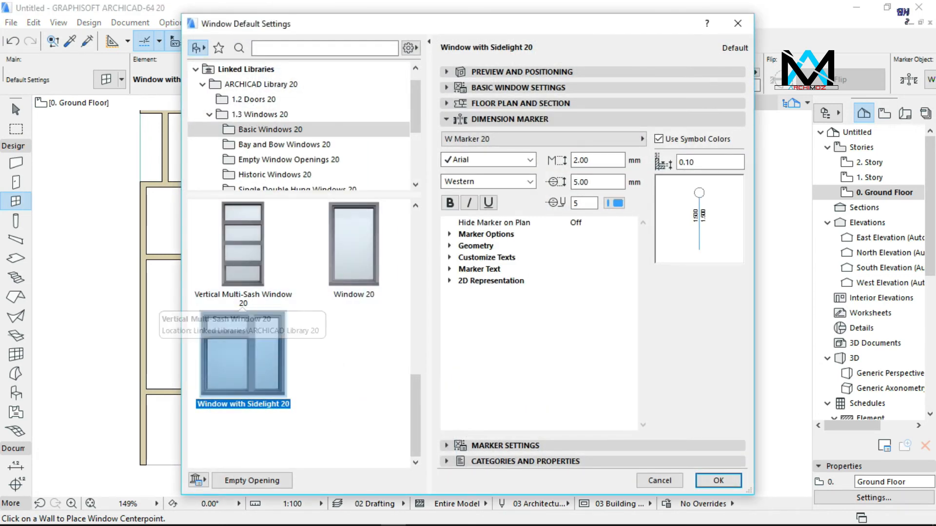
{"action": "left_click_drag", "start_coordinate": [415, 414], "coordinate": [416, 249]}
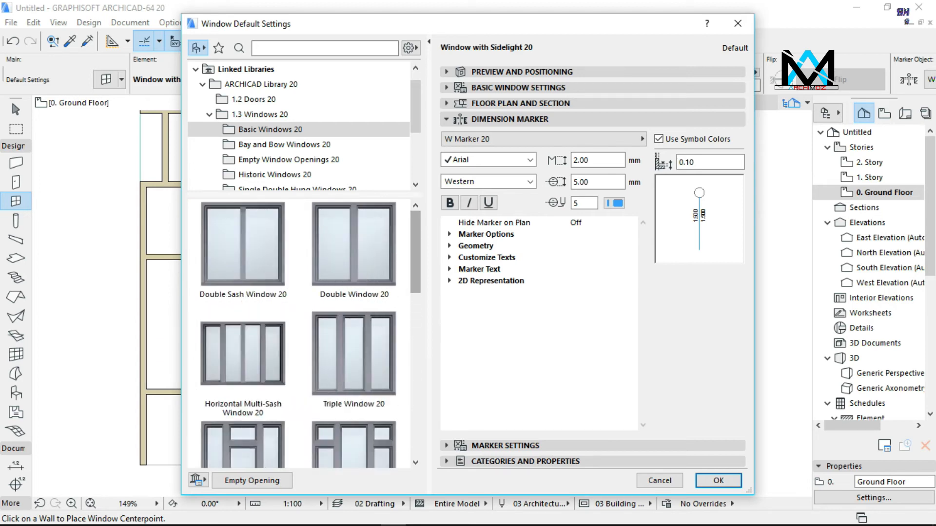
{"action": "left_click", "coordinate": [243, 244]}
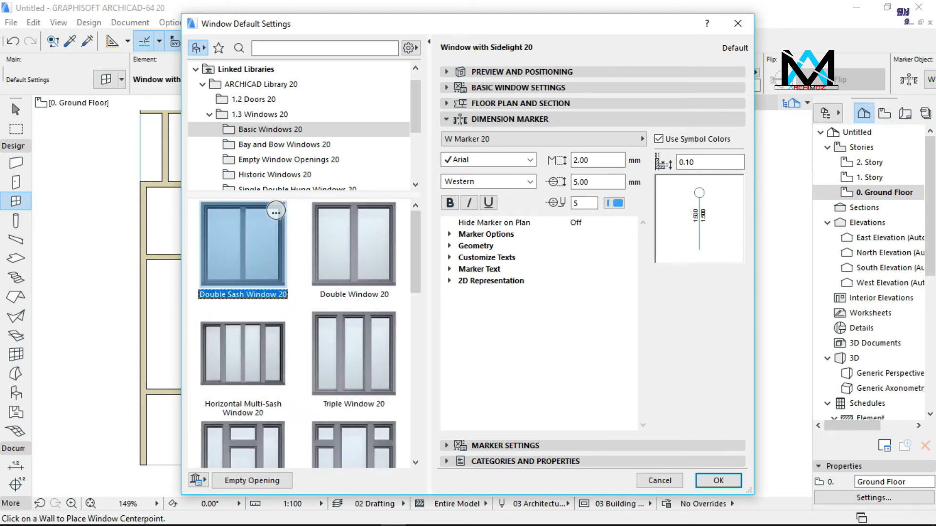
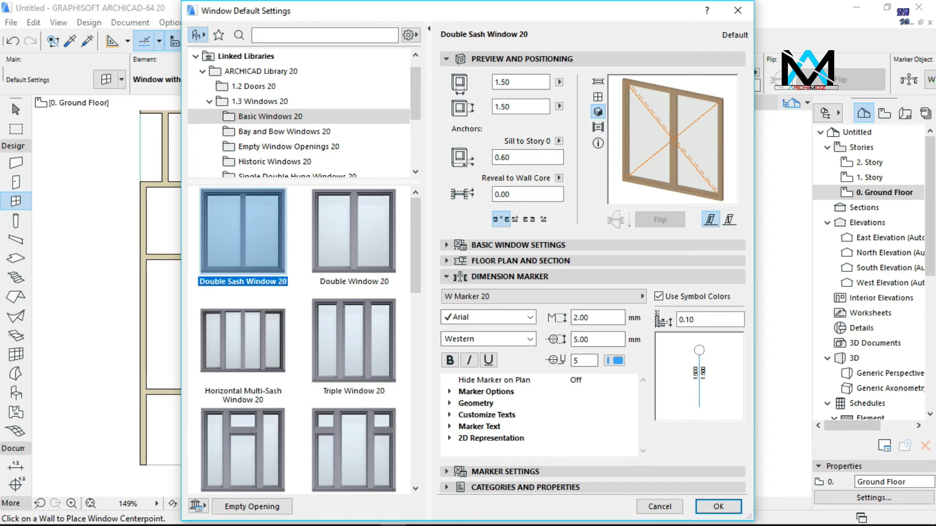
{"action": "left_click", "coordinate": [718, 506]}
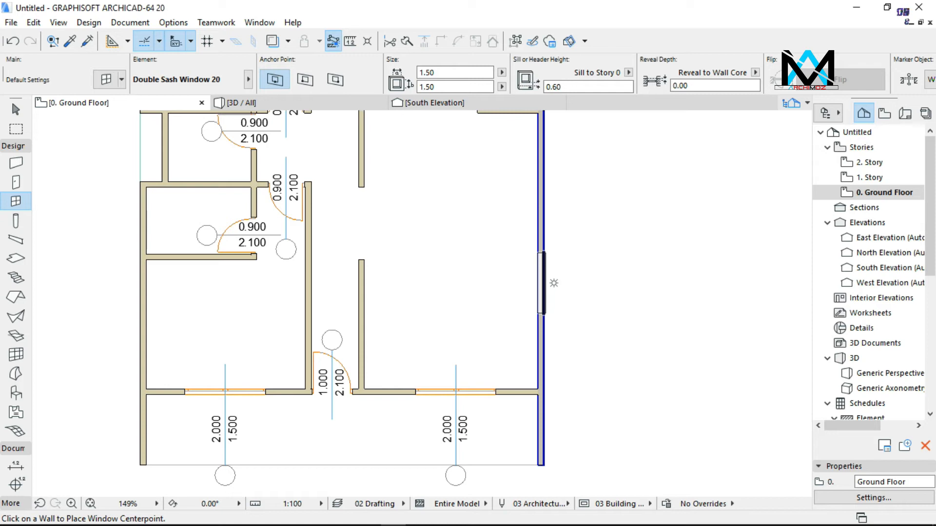
Place two 1.50 x 1.50 m double sash windows in the large room's east wall, south of the short wall stub
{"action": "left_click", "coordinate": [527, 285]}
{"action": "left_click", "coordinate": [527, 284]}
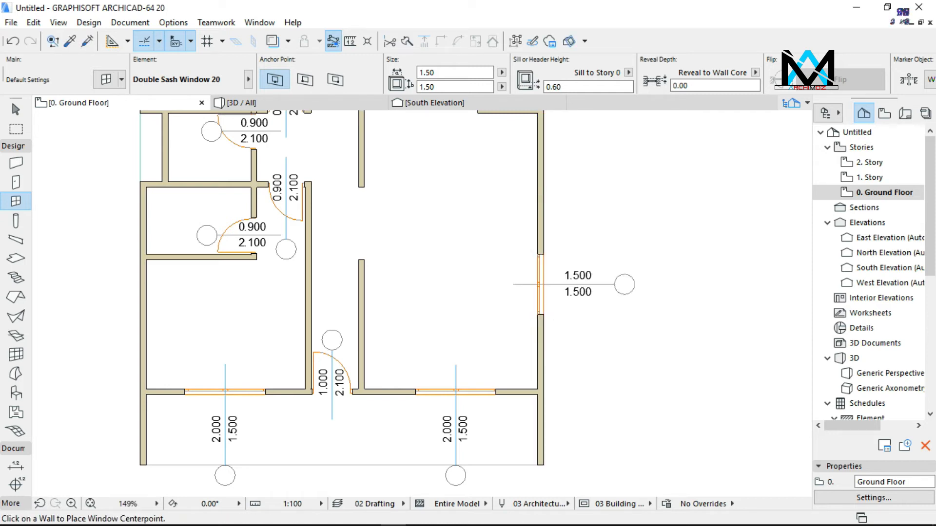
{"action": "scroll", "coordinate": [600, 366], "scroll_direction": "down", "scroll_amount": 1}
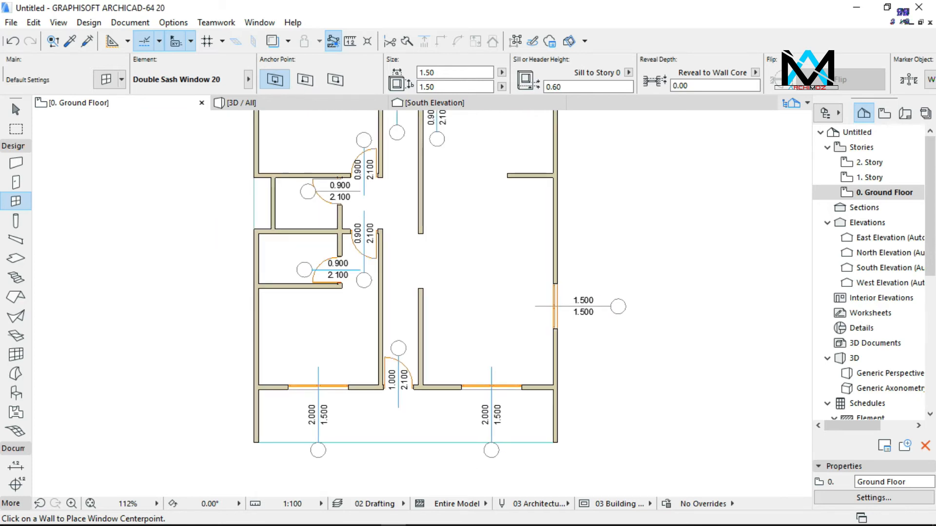
{"action": "scroll", "coordinate": [542, 144], "scroll_direction": "up", "scroll_amount": 1}
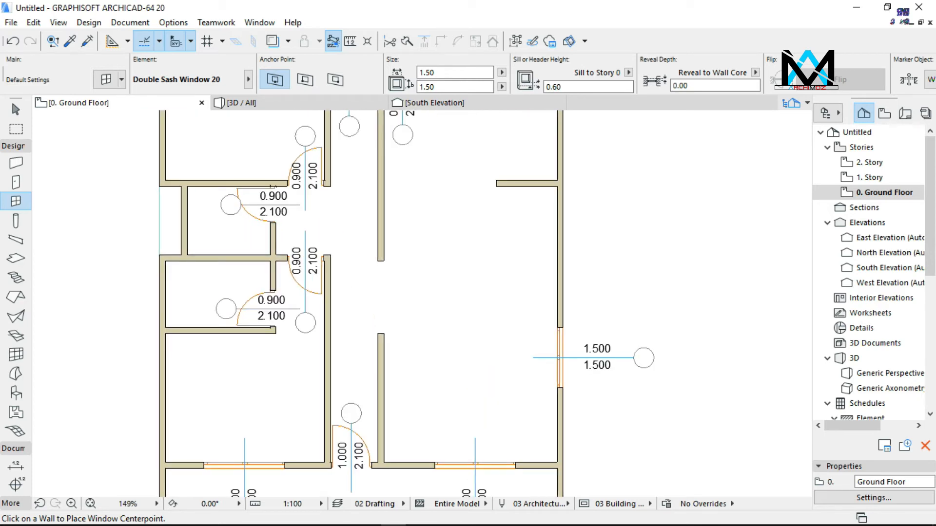
{"action": "left_click", "coordinate": [546, 238]}
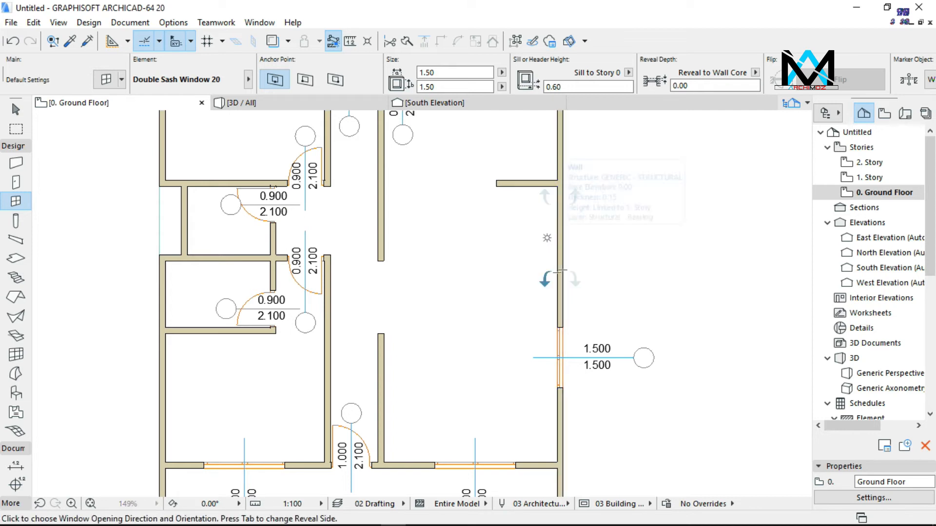
{"action": "left_click", "coordinate": [541, 192]}
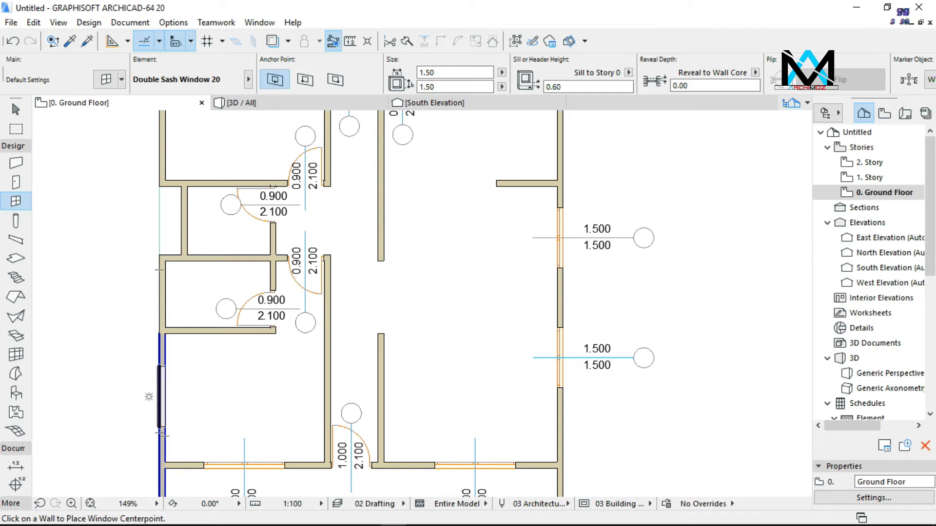
Place 1.50 x 1.50 m double sash windows in the west walls of the southwest and northwest rooms and the northwest room's north wall
{"action": "left_click", "coordinate": [176, 402]}
{"action": "left_click", "coordinate": [176, 400]}
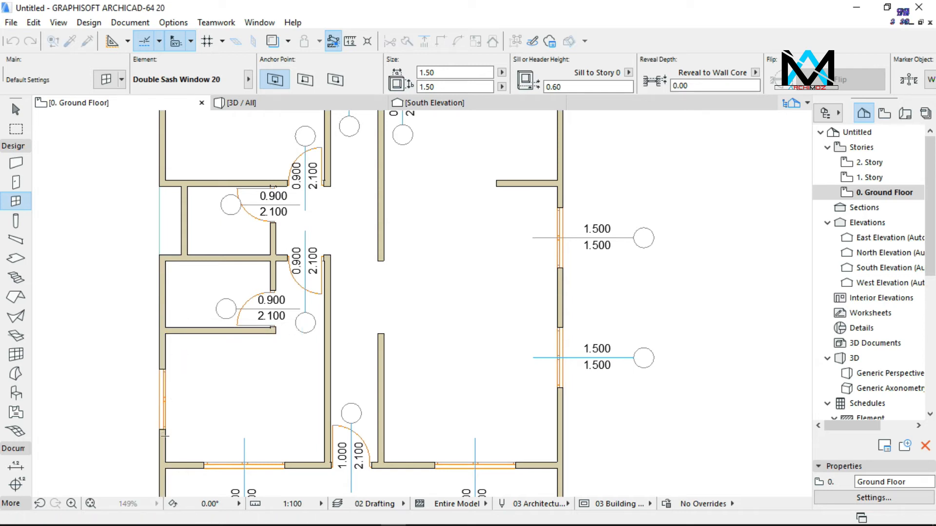
{"action": "scroll", "coordinate": [279, 420], "scroll_direction": "down", "scroll_amount": 1}
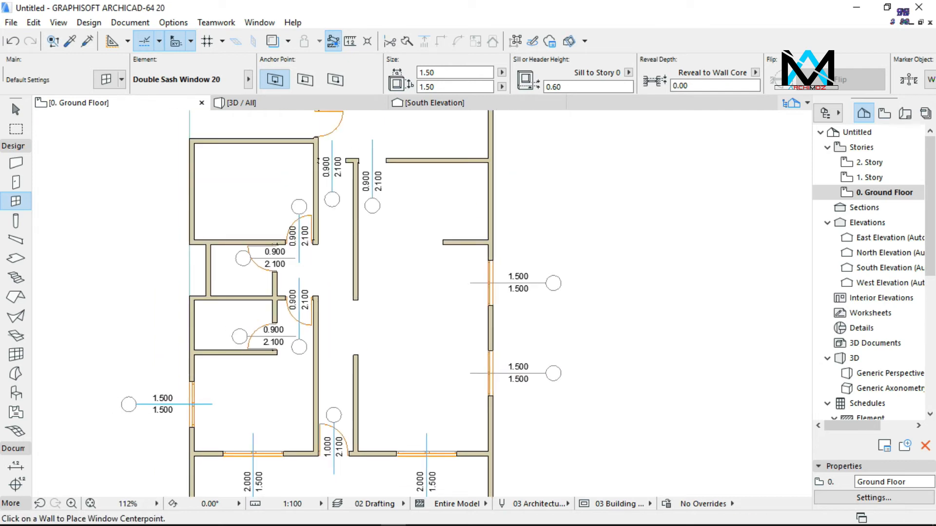
{"action": "left_click", "coordinate": [205, 192]}
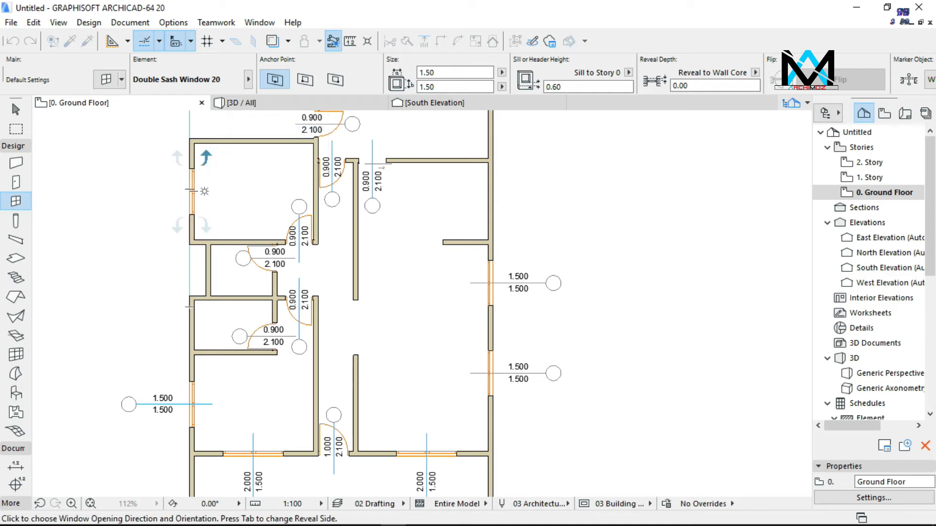
{"action": "left_click", "coordinate": [203, 152]}
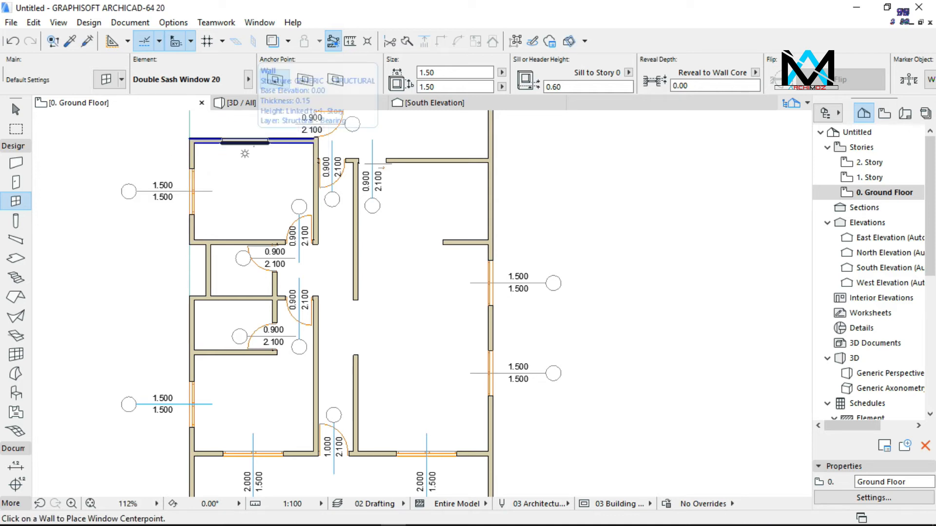
{"action": "left_click", "coordinate": [253, 141]}
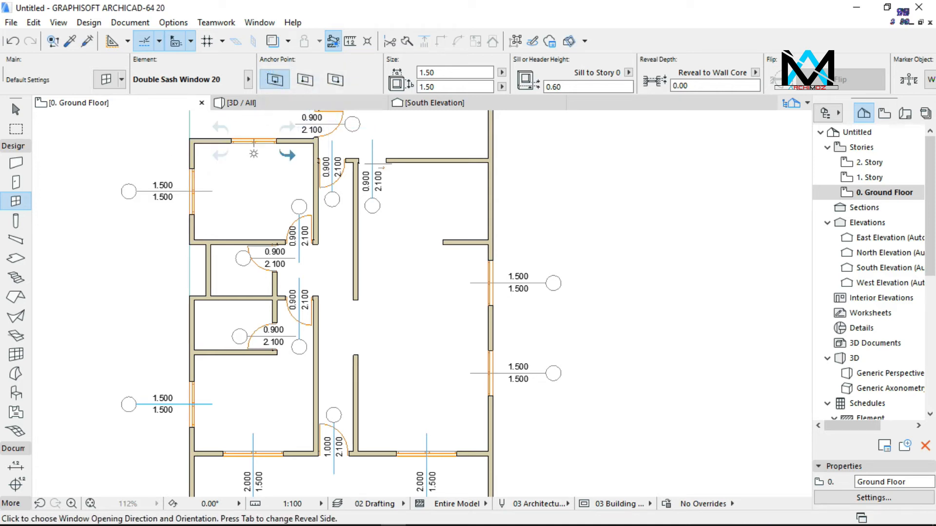
{"action": "left_click", "coordinate": [288, 155]}
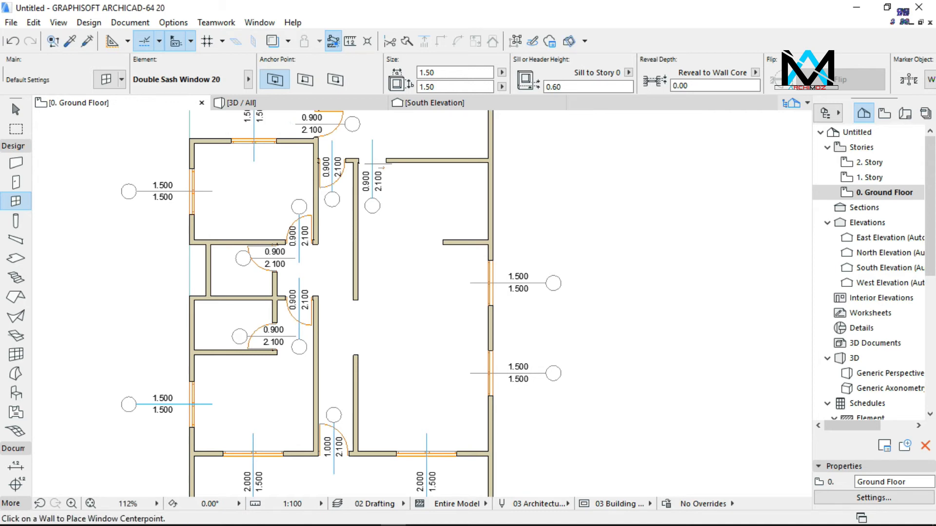
Place a 1.50 x 1.00 m double sash window with a 1.10 m sill in the east wall, north of the short wall stub
{"action": "scroll", "coordinate": [497, 154], "scroll_direction": "up", "scroll_amount": 2}
{"action": "scroll", "coordinate": [492, 148], "scroll_direction": "up", "scroll_amount": 5}
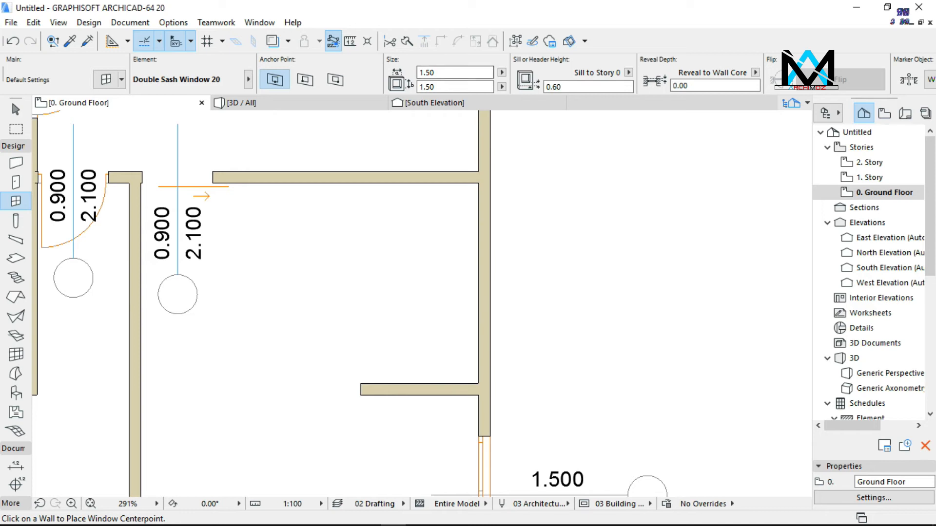
{"action": "left_click", "coordinate": [453, 86]}
{"action": "key", "text": "BackSpace"}
{"action": "key", "text": "BackSpace"}
{"action": "key", "text": "Tab"}
{"action": "type", "text": "10"}
{"action": "key", "text": "BackSpace"}
{"action": "type", "text": ".10"}
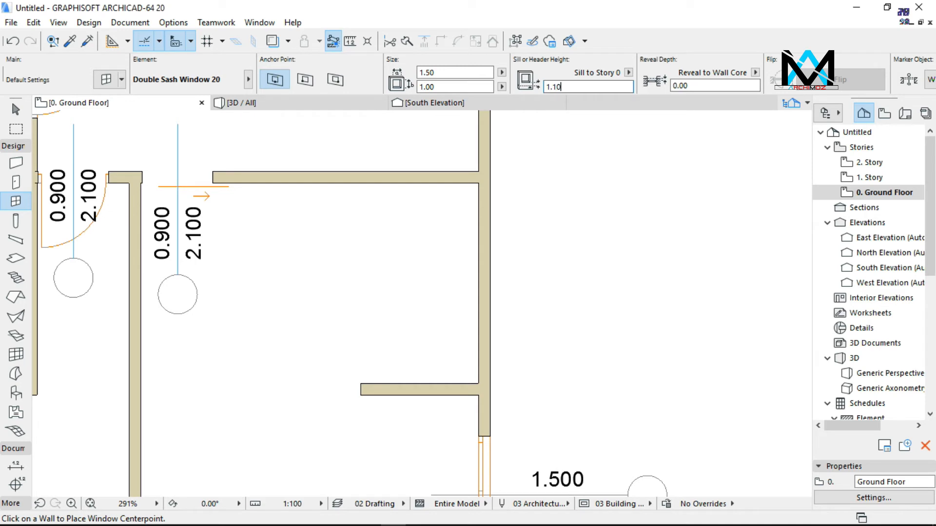
{"action": "left_click", "coordinate": [468, 291]}
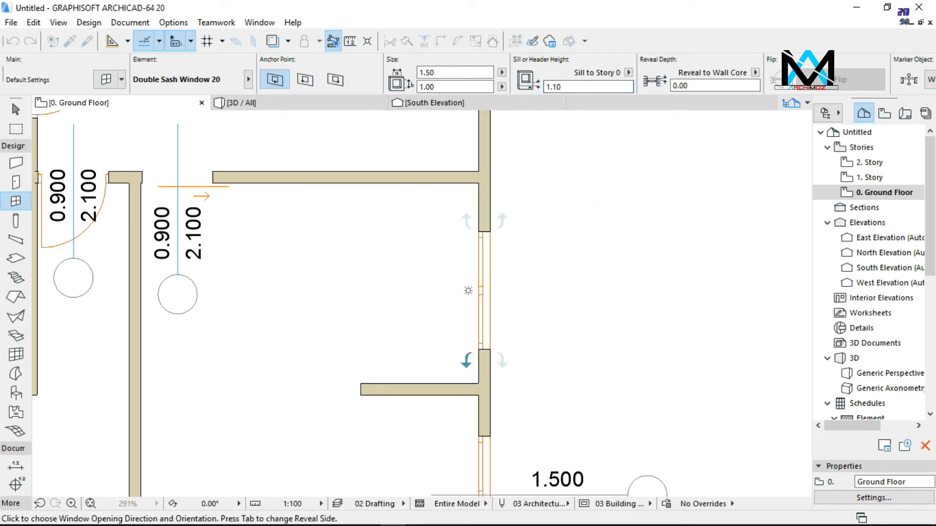
{"action": "left_click", "coordinate": [468, 291]}
{"action": "scroll", "coordinate": [664, 189], "scroll_direction": "down", "scroll_amount": 2}
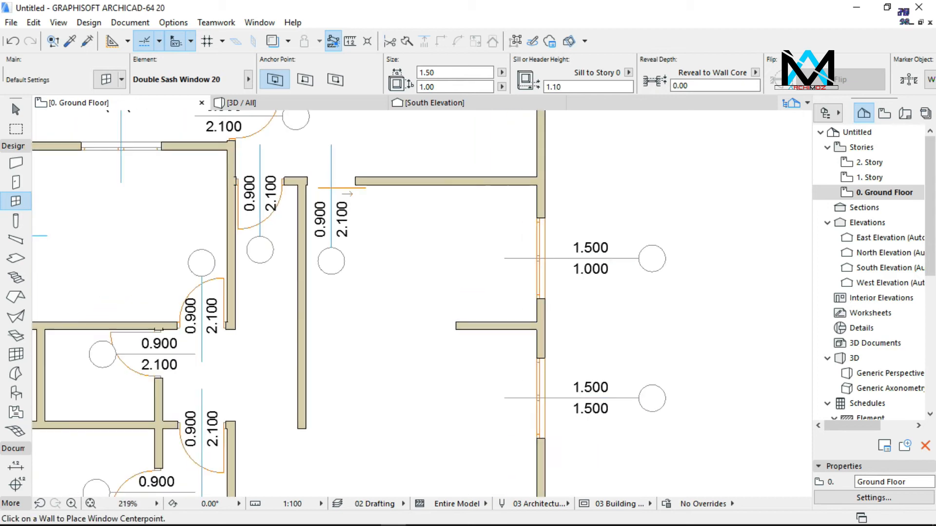
{"action": "scroll", "coordinate": [662, 189], "scroll_direction": "down", "scroll_amount": 2}
{"action": "scroll", "coordinate": [661, 188], "scroll_direction": "down", "scroll_amount": 2}
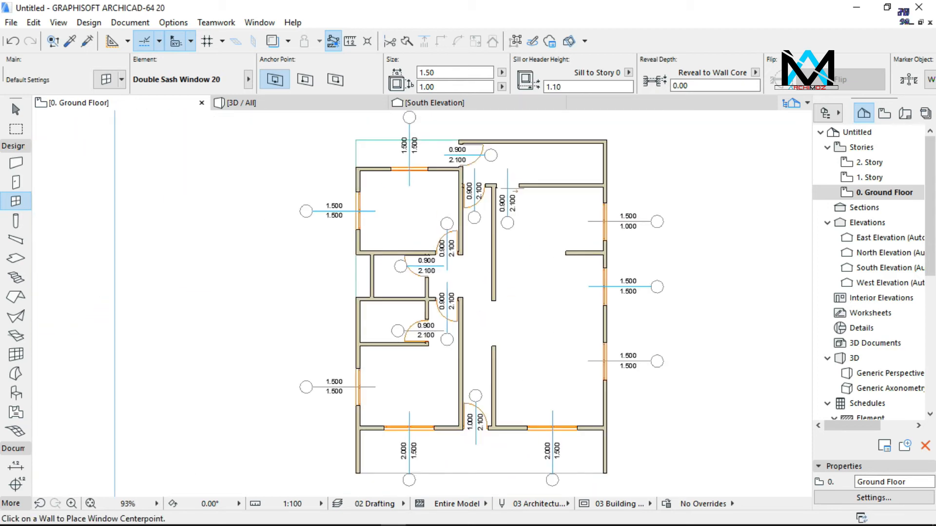
Set the default window type to Window 20, sized 0.70 x 0.70 m with a 1.40 m sill height
{"action": "scroll", "coordinate": [409, 300], "scroll_direction": "up", "scroll_amount": 4}
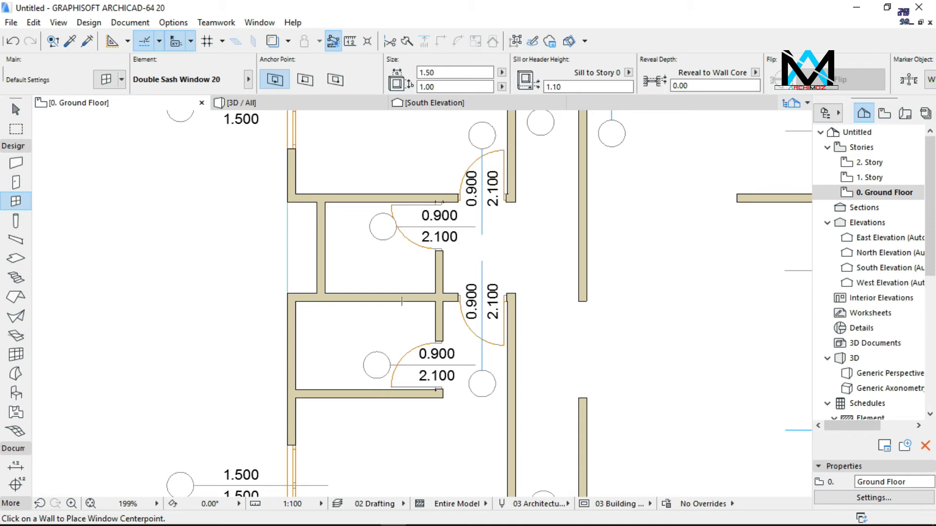
{"action": "scroll", "coordinate": [401, 301], "scroll_direction": "up", "scroll_amount": 1}
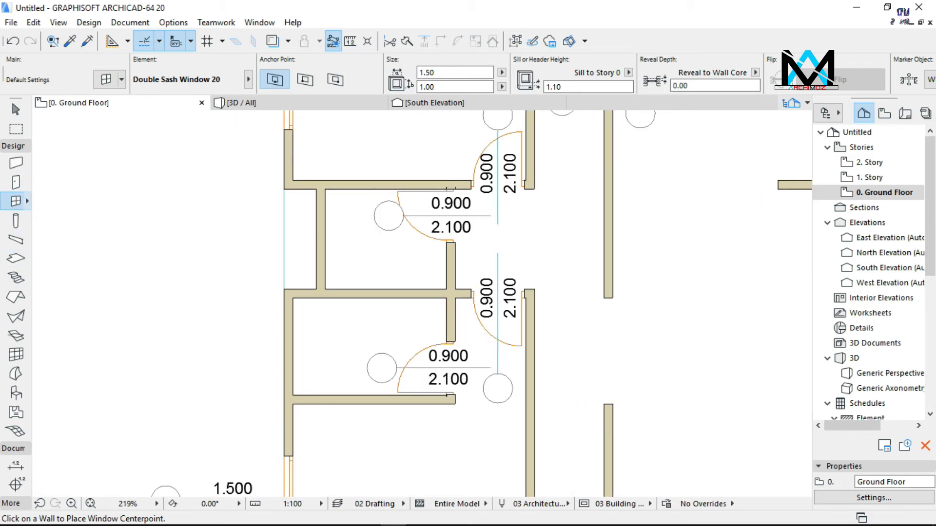
{"action": "double_click", "coordinate": [16, 201]}
{"action": "left_click_drag", "start_coordinate": [416, 246], "coordinate": [415, 357]}
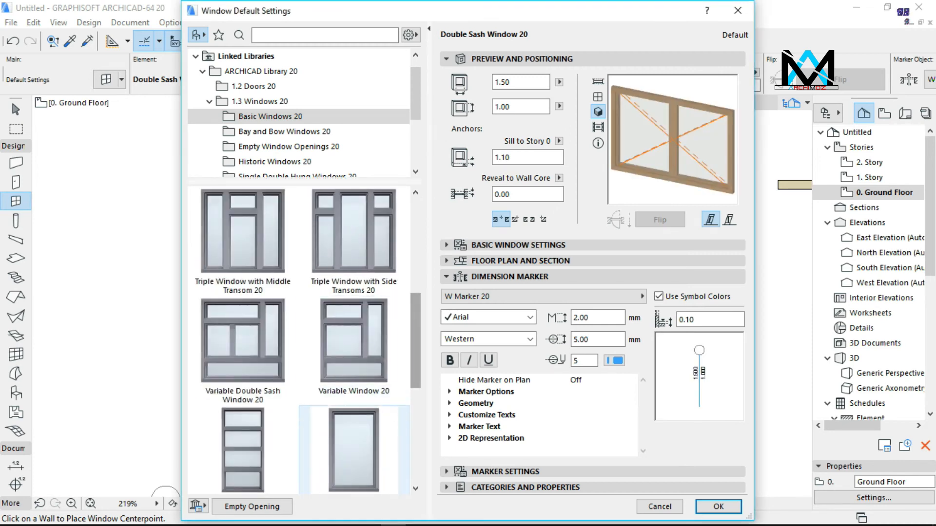
{"action": "left_click", "coordinate": [353, 449]}
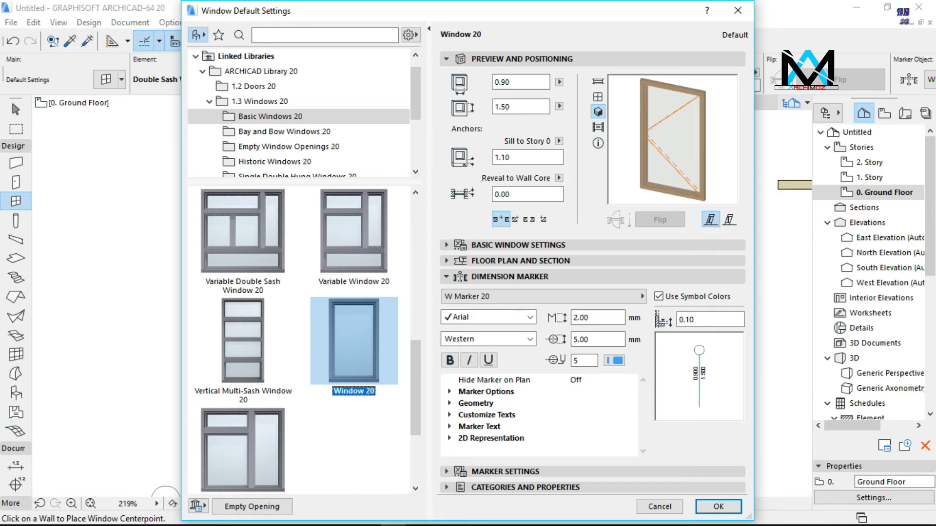
{"action": "double_click", "coordinate": [517, 106]}
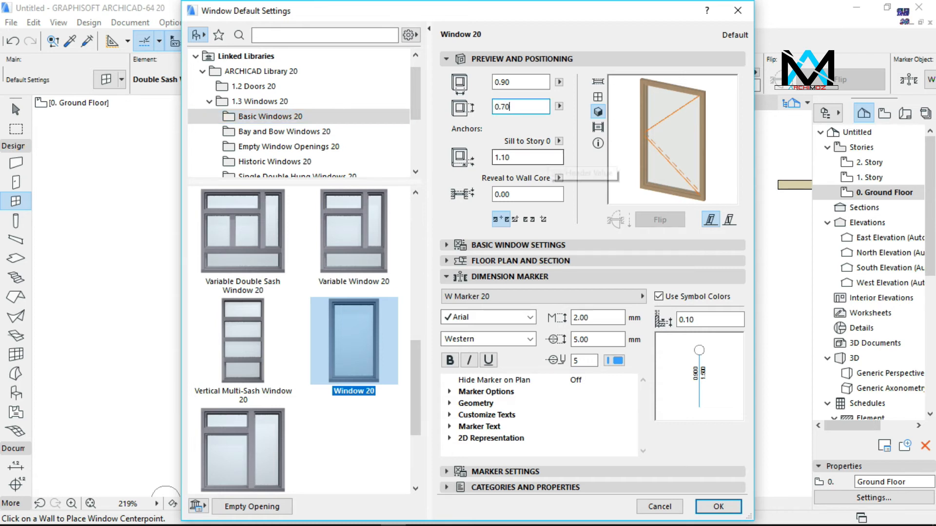
{"action": "left_click", "coordinate": [546, 158]}
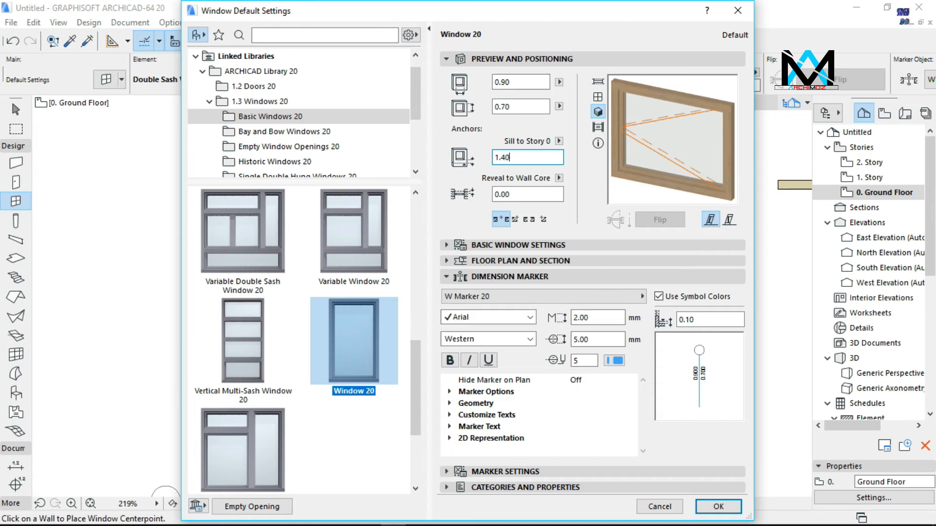
{"action": "double_click", "coordinate": [508, 83]}
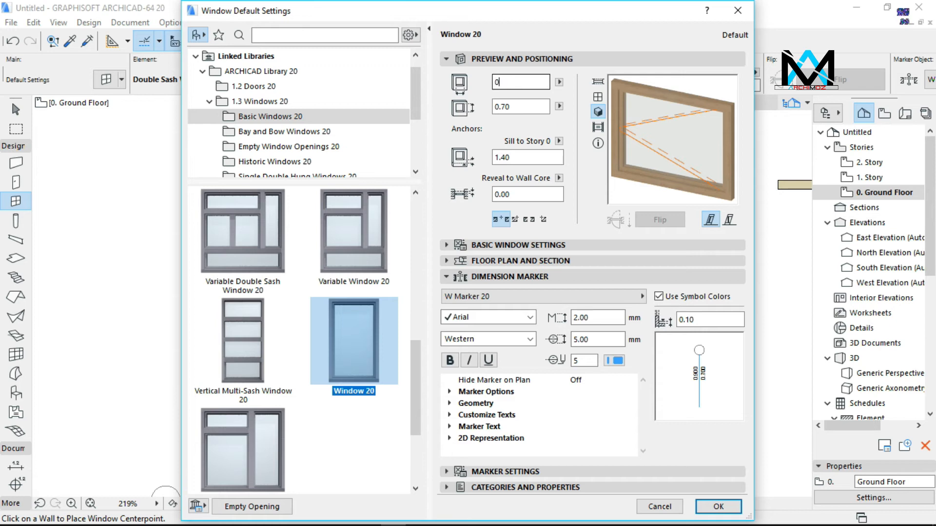
{"action": "type", "text": "0.70"}
{"action": "key", "text": "Return"}
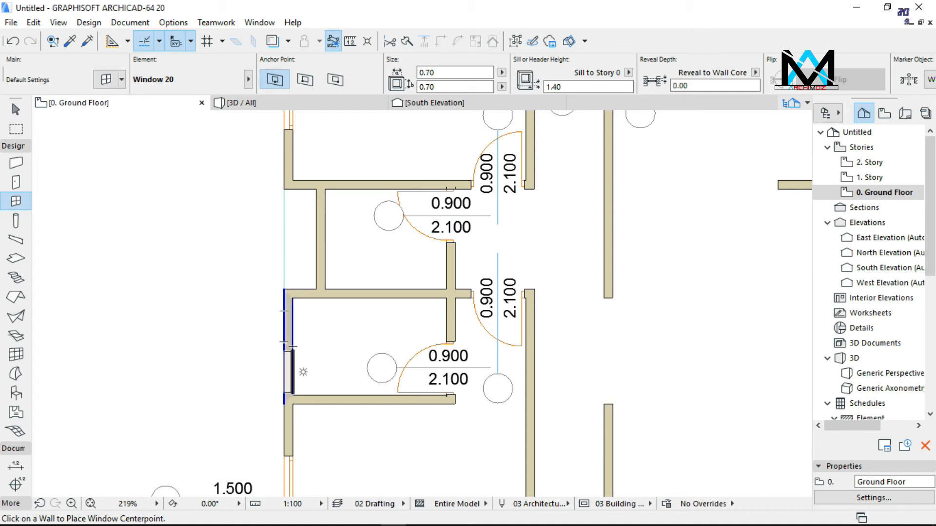
Place a 0.70 x 0.70 m window in the west wall of each of the two small rooms and check the model in 3D
{"action": "left_click", "coordinate": [302, 347]}
{"action": "left_click", "coordinate": [303, 347]}
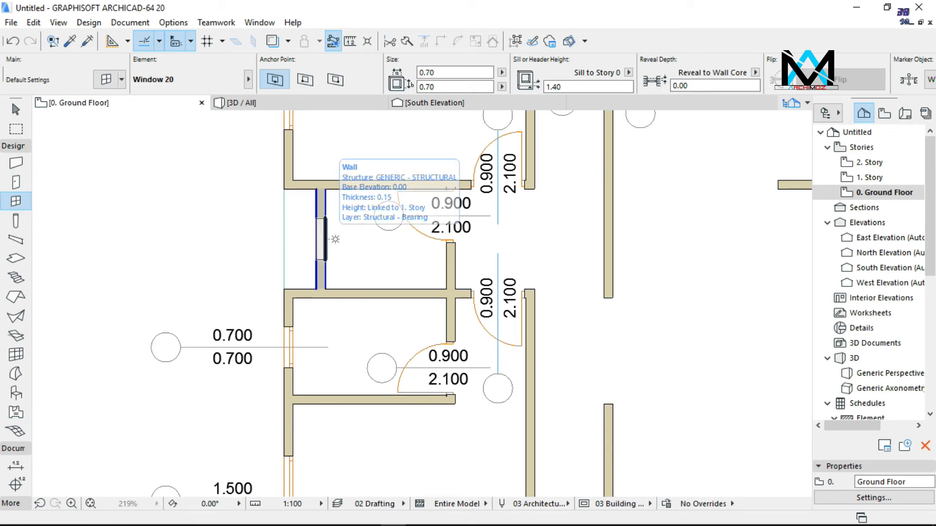
{"action": "left_click", "coordinate": [335, 238]}
{"action": "left_click", "coordinate": [328, 267]}
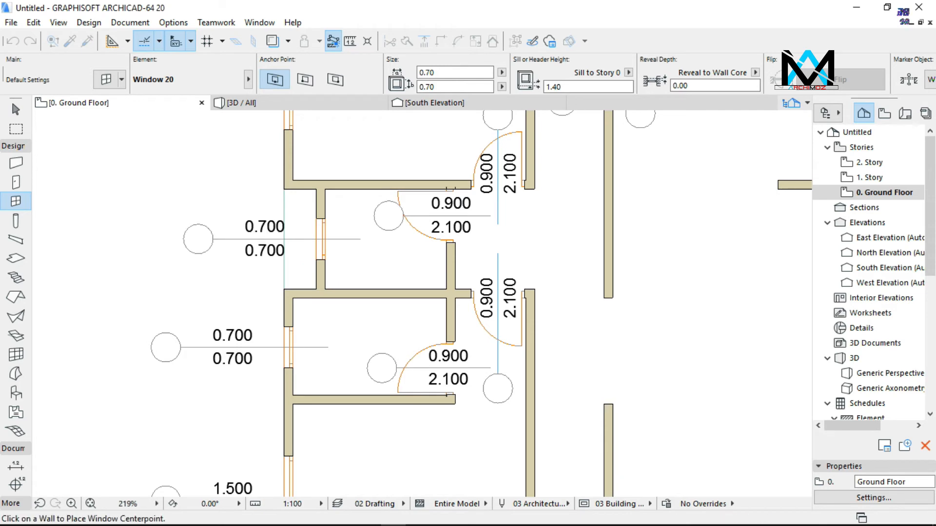
{"action": "left_click", "coordinate": [273, 103]}
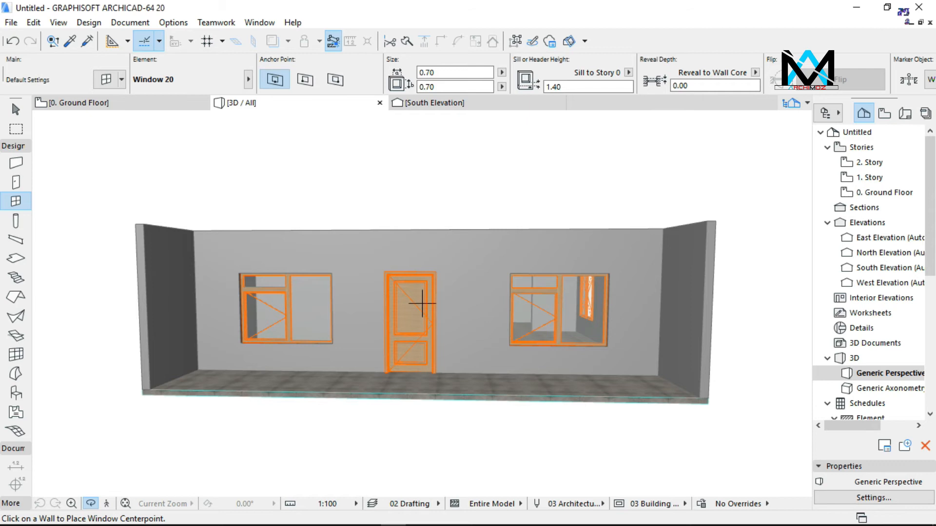
{"action": "scroll", "coordinate": [422, 304], "scroll_direction": "down", "scroll_amount": 3}
{"action": "middle_click_drag", "start_coordinate": [422, 304], "coordinate": [422, 382], "text": "shift"}
{"action": "scroll", "coordinate": [468, 293], "scroll_direction": "down", "scroll_amount": 1}
{"action": "middle_click_drag", "start_coordinate": [255, 398], "coordinate": [344, 321], "text": "shift"}
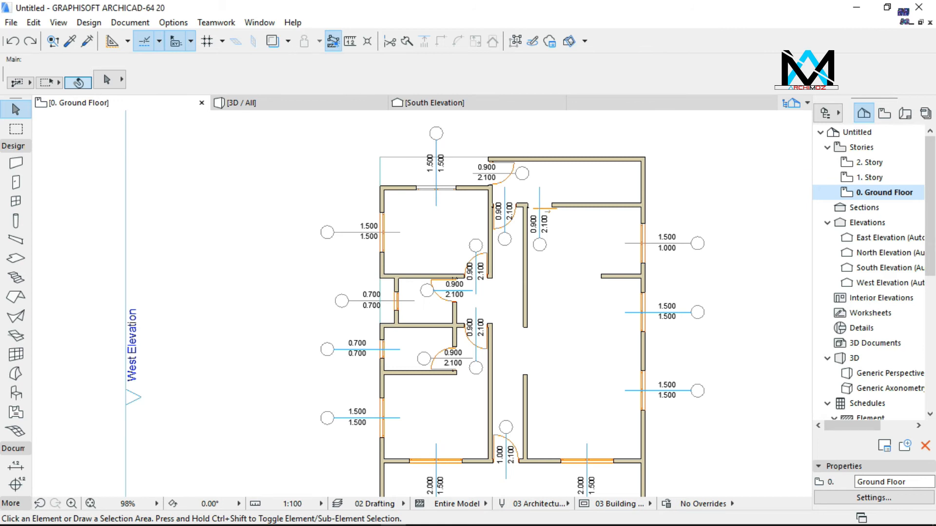
On 1. Story, draw a rectangular slab about 10.02 x 13.35 m over the traced ground floor outline and check it in 3D
{"action": "double_click", "coordinate": [870, 178]}
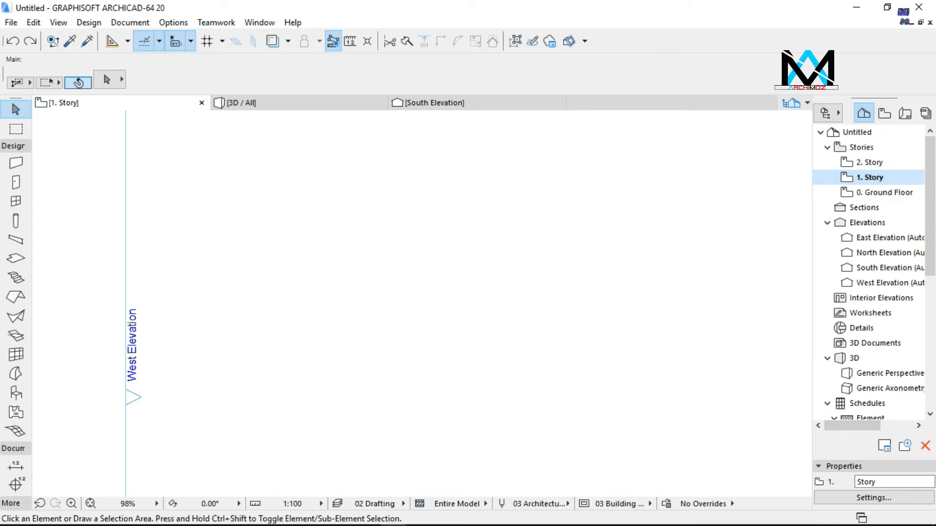
{"action": "left_click", "coordinate": [277, 42]}
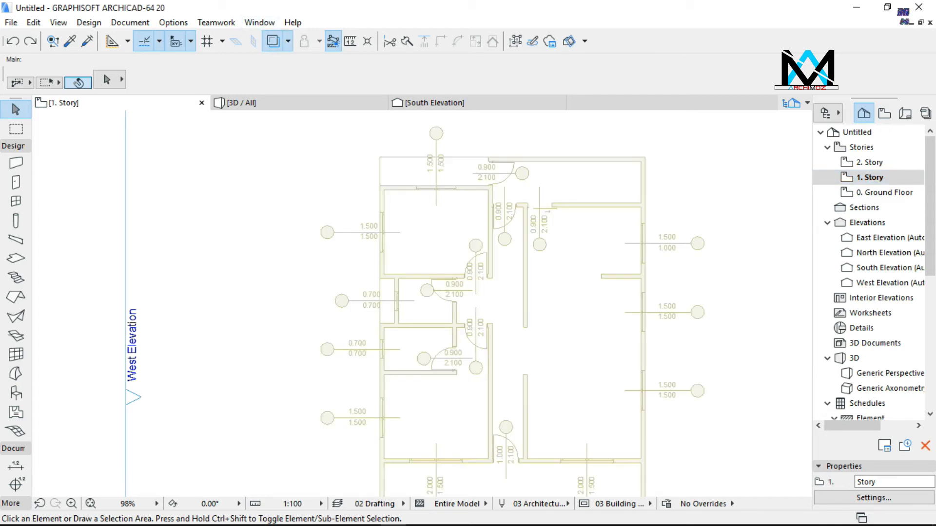
{"action": "left_click", "coordinate": [15, 258]}
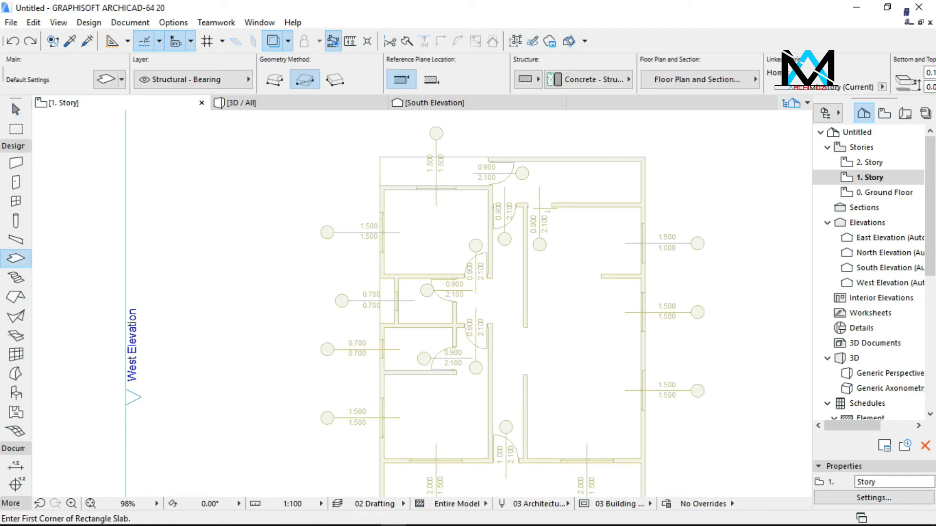
{"action": "left_click", "coordinate": [380, 157]}
{"action": "scroll", "coordinate": [625, 230], "scroll_direction": "down", "scroll_amount": 2}
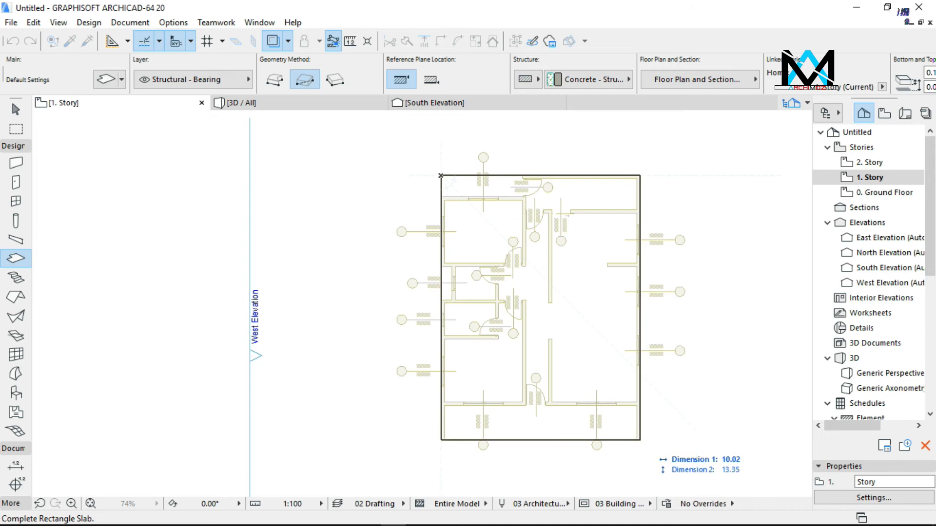
{"action": "left_click", "coordinate": [640, 440]}
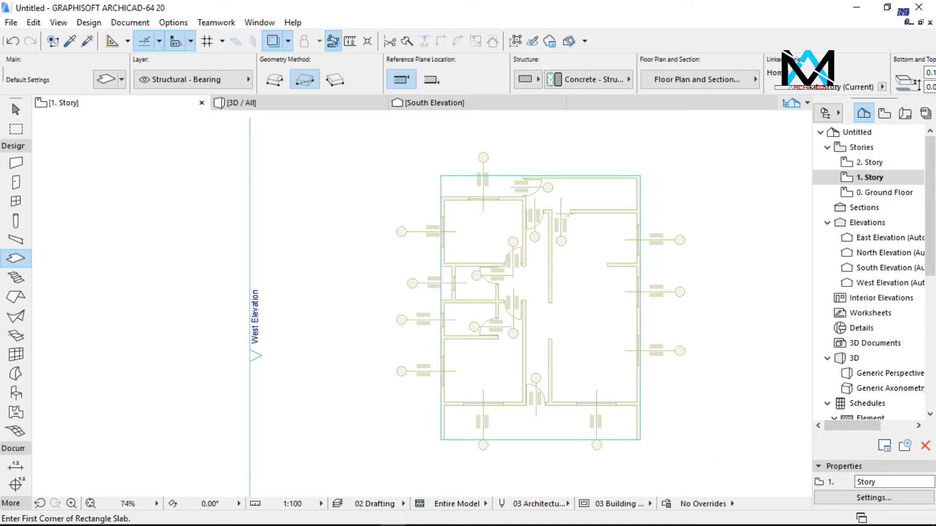
{"action": "left_click", "coordinate": [273, 103]}
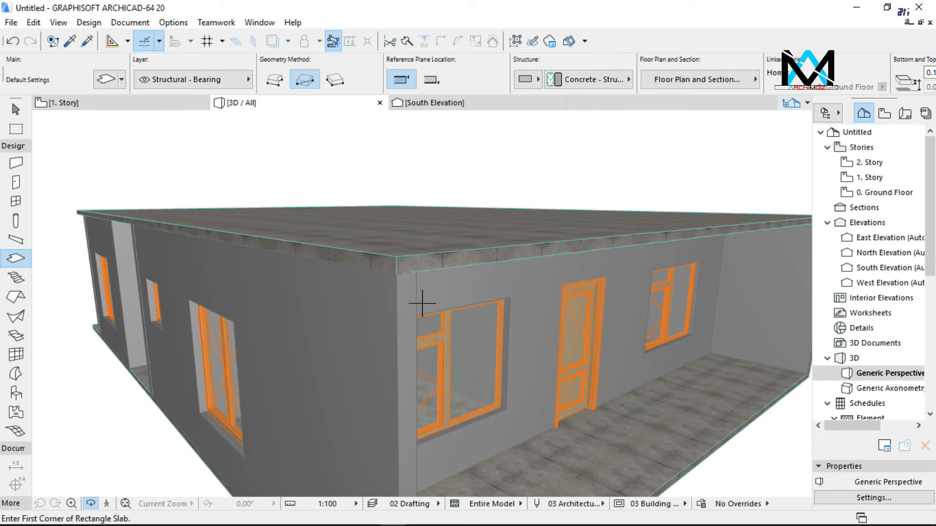
{"action": "middle_click_drag", "start_coordinate": [422, 304], "coordinate": [380, 243], "text": "shift"}
{"action": "left_click", "coordinate": [122, 103]}
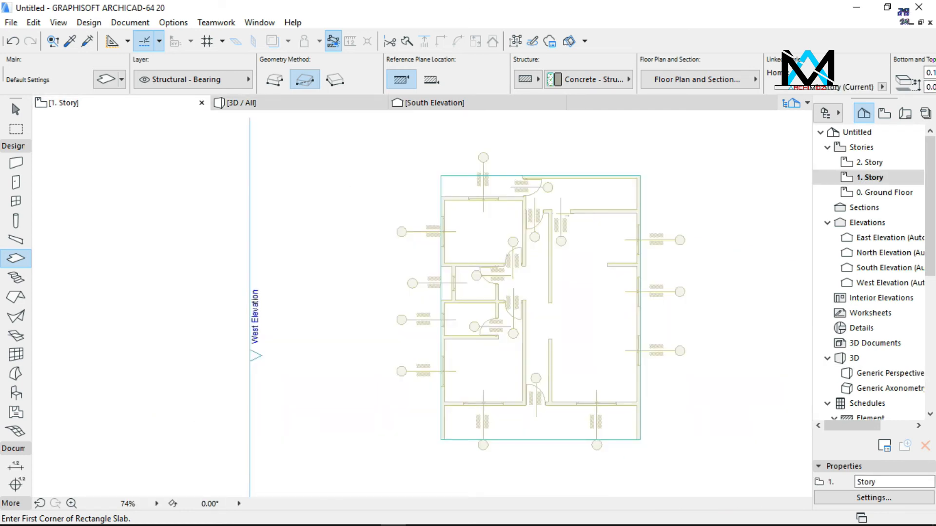
Subtract a rectangle from the 1. Story slab at the recess in the west facade, outside the small room's wall, and view it in 3D
{"action": "scroll", "coordinate": [430, 294], "scroll_direction": "up", "scroll_amount": 3}
{"action": "scroll", "coordinate": [434, 278], "scroll_direction": "up", "scroll_amount": 3}
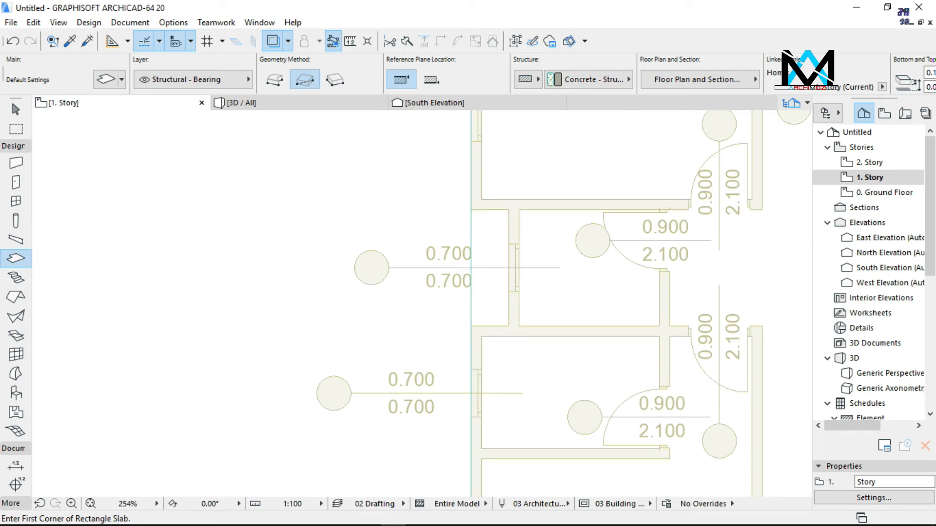
{"action": "left_click", "coordinate": [15, 109]}
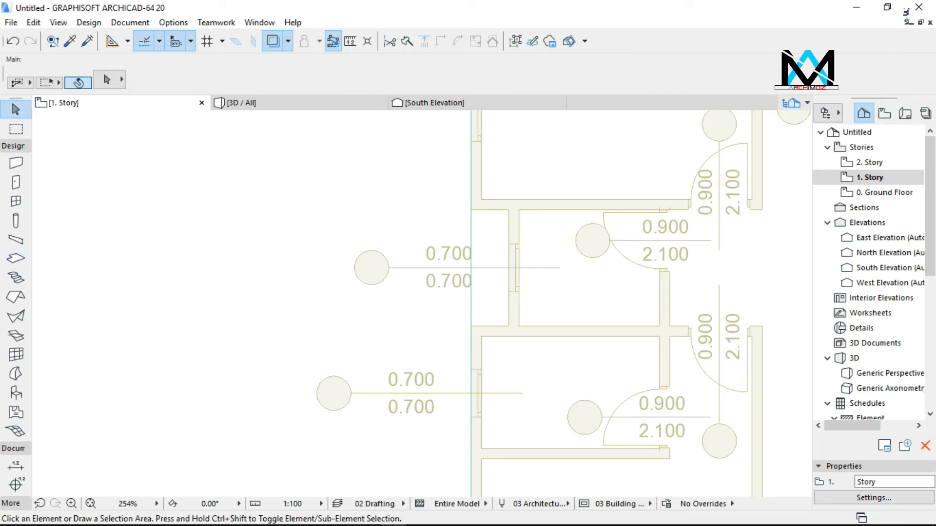
{"action": "left_click_drag", "start_coordinate": [506, 249], "coordinate": [418, 216]}
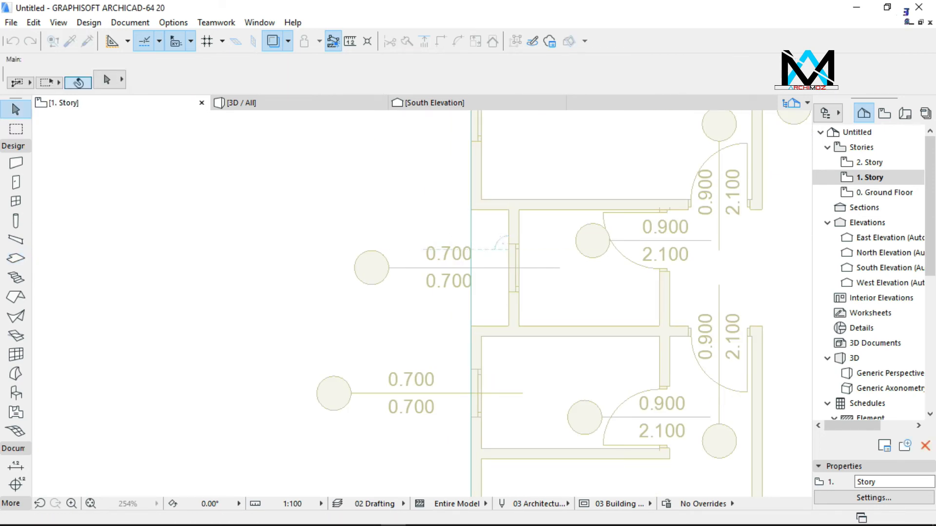
{"action": "scroll", "coordinate": [346, 176], "scroll_direction": "down", "scroll_amount": 2}
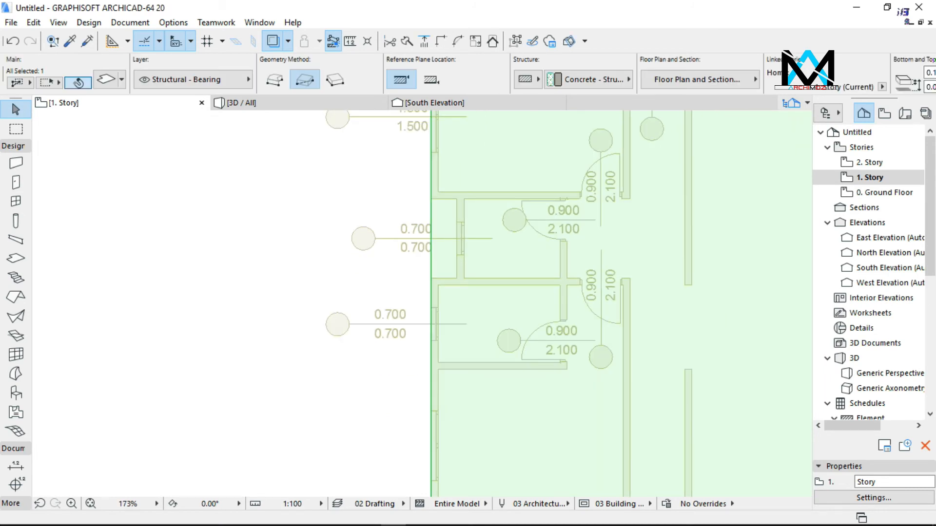
{"action": "scroll", "coordinate": [346, 175], "scroll_direction": "down", "scroll_amount": 2}
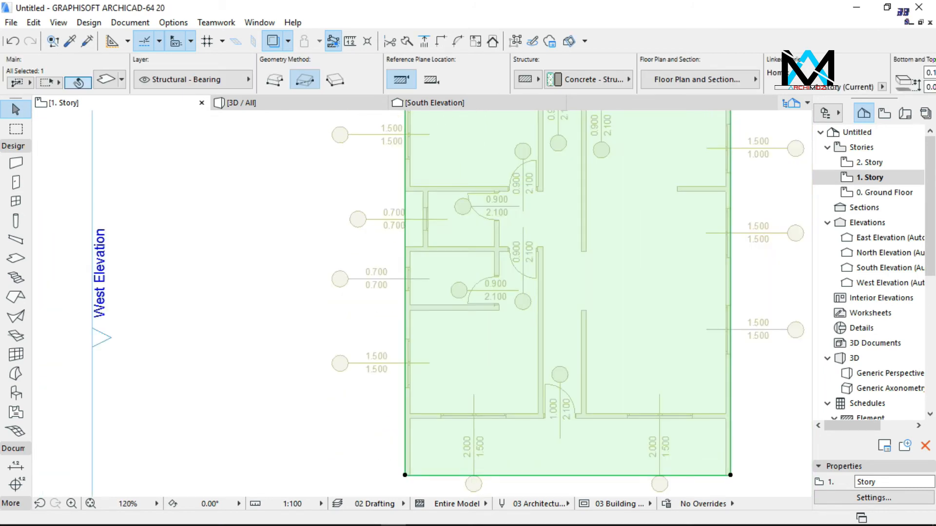
{"action": "left_click", "coordinate": [404, 475]}
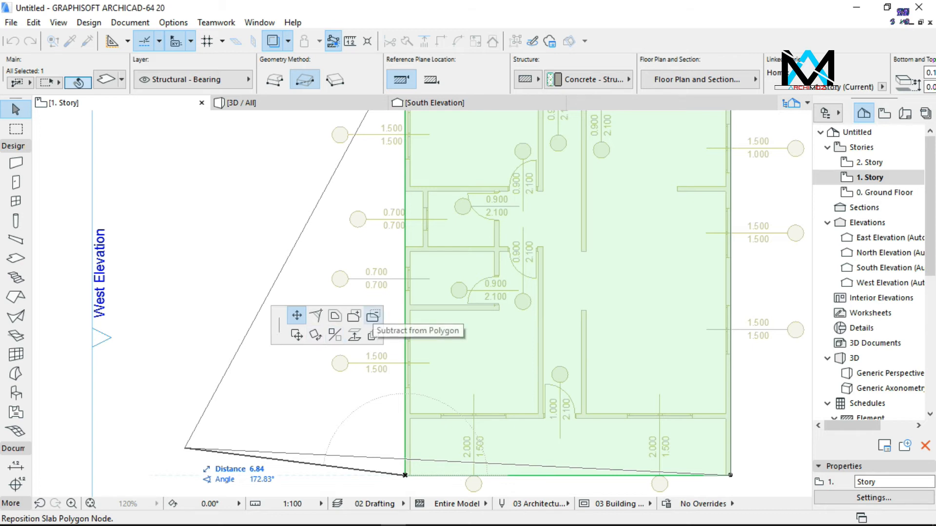
{"action": "left_click", "coordinate": [372, 316]}
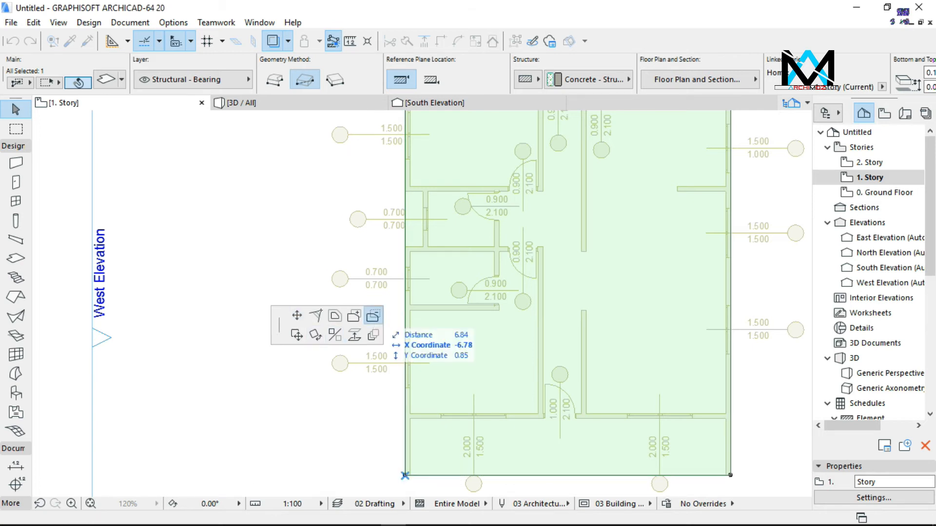
{"action": "scroll", "coordinate": [370, 210], "scroll_direction": "up", "scroll_amount": 2}
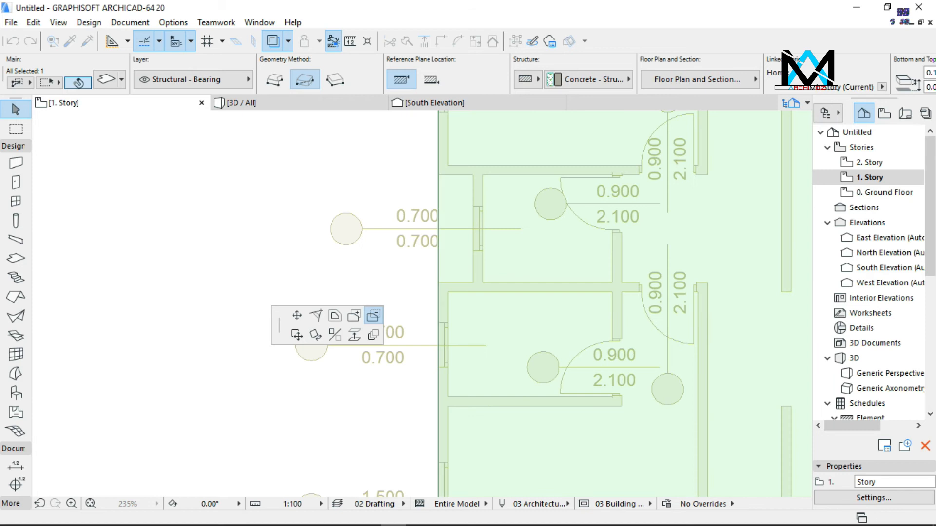
{"action": "left_click", "coordinate": [429, 175]}
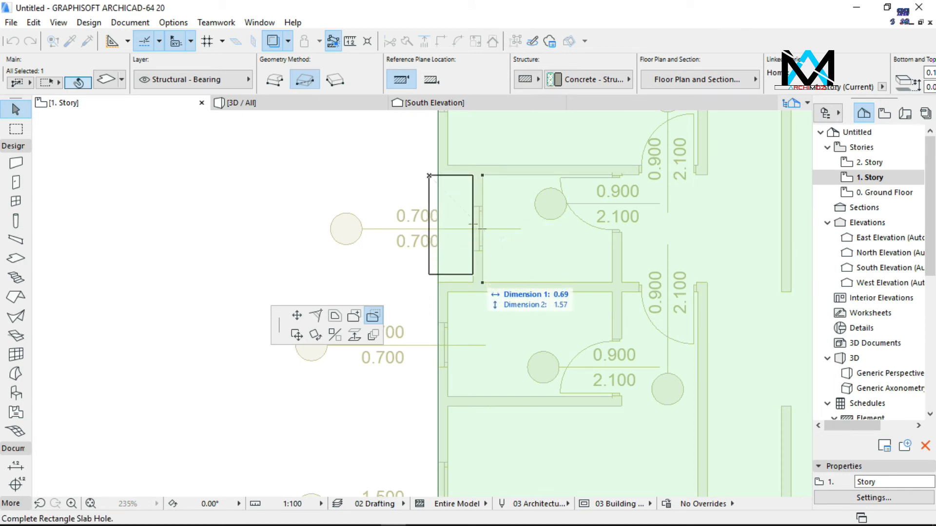
{"action": "left_click", "coordinate": [473, 282]}
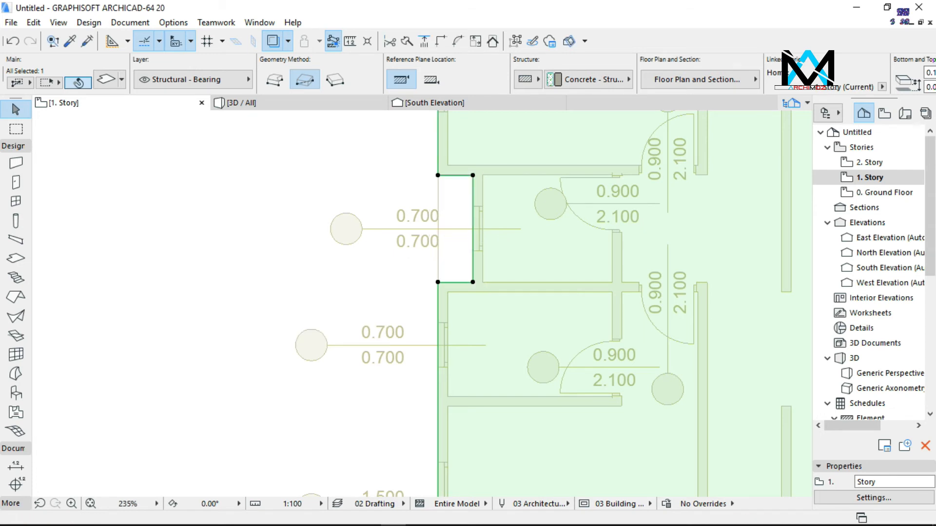
{"action": "key", "text": "Escape"}
{"action": "left_click", "coordinate": [298, 103]}
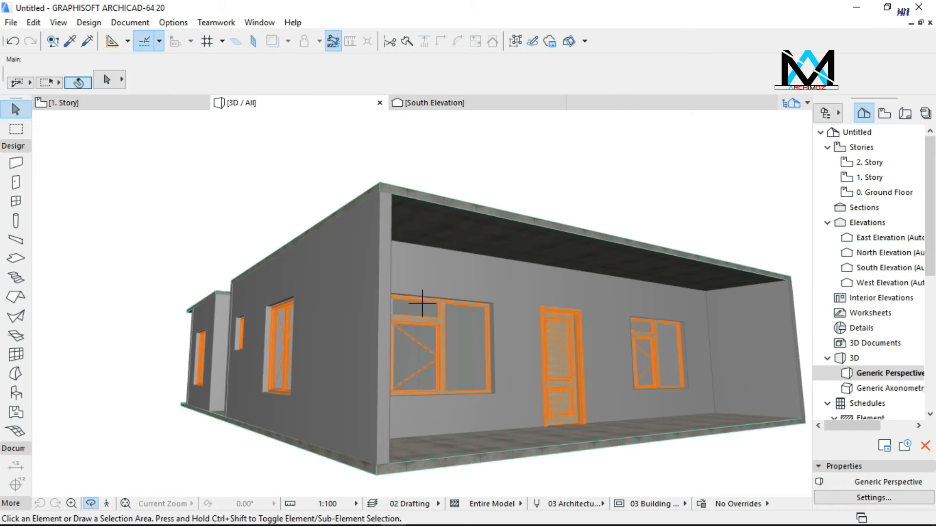
On 1. Story, set the wall defaults to a top that is not linked and a height of 0.40 m
{"action": "middle_click_drag", "start_coordinate": [422, 304], "coordinate": [502, 409], "text": "shift"}
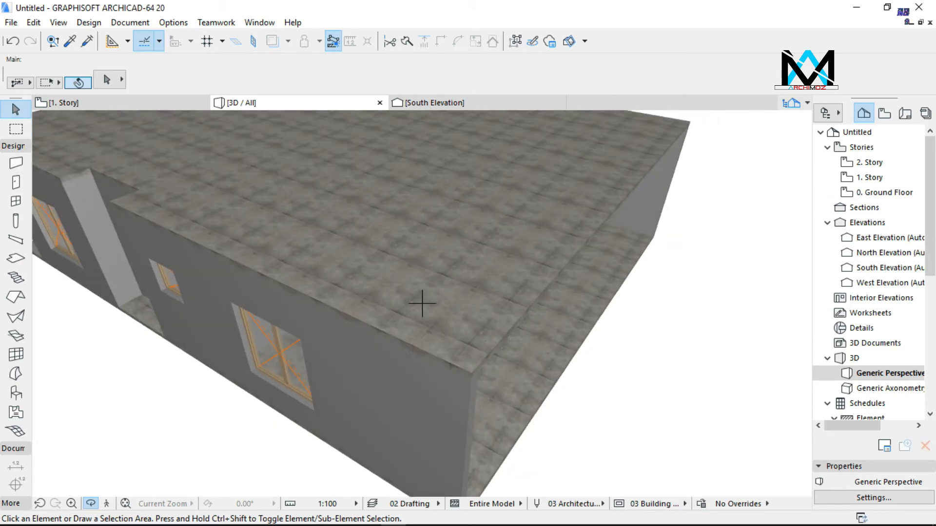
{"action": "scroll", "coordinate": [422, 304], "scroll_direction": "down", "scroll_amount": 2}
{"action": "key", "text": "F2"}
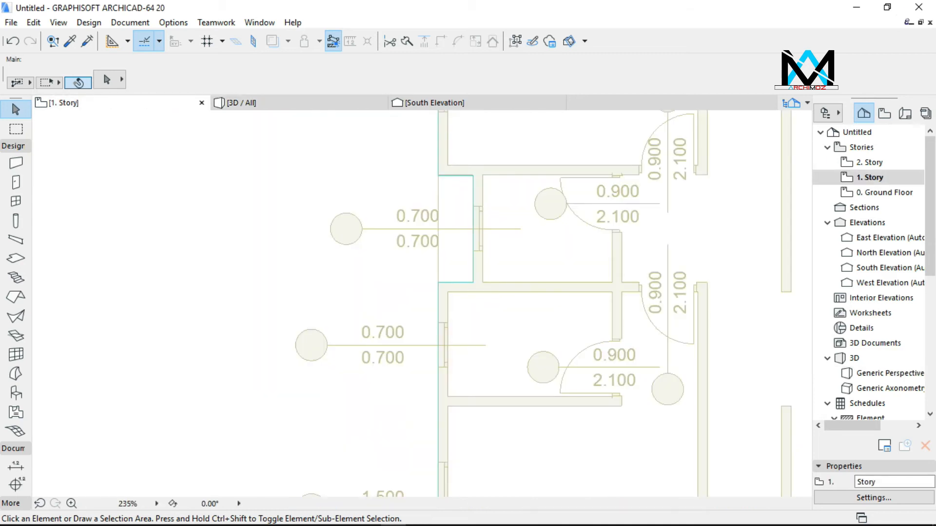
{"action": "scroll", "coordinate": [422, 304], "scroll_direction": "down", "scroll_amount": 4}
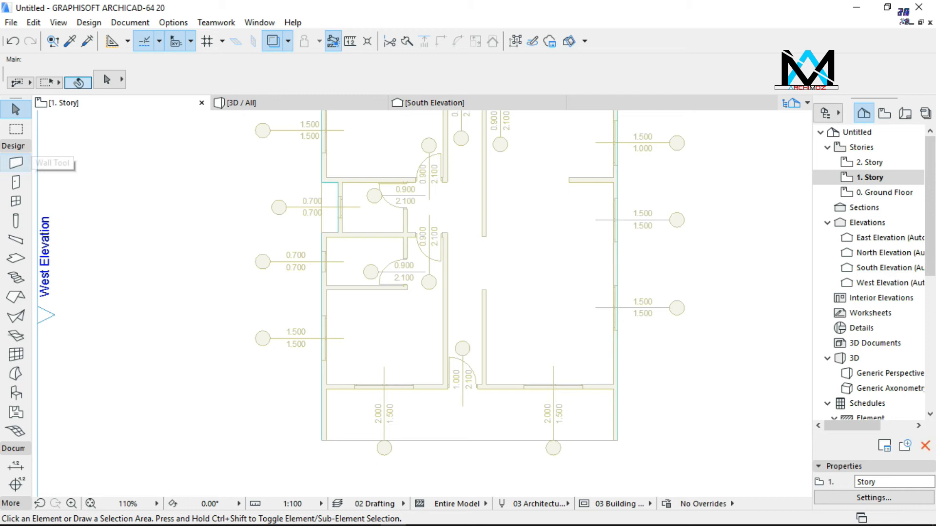
{"action": "double_click", "coordinate": [16, 163]}
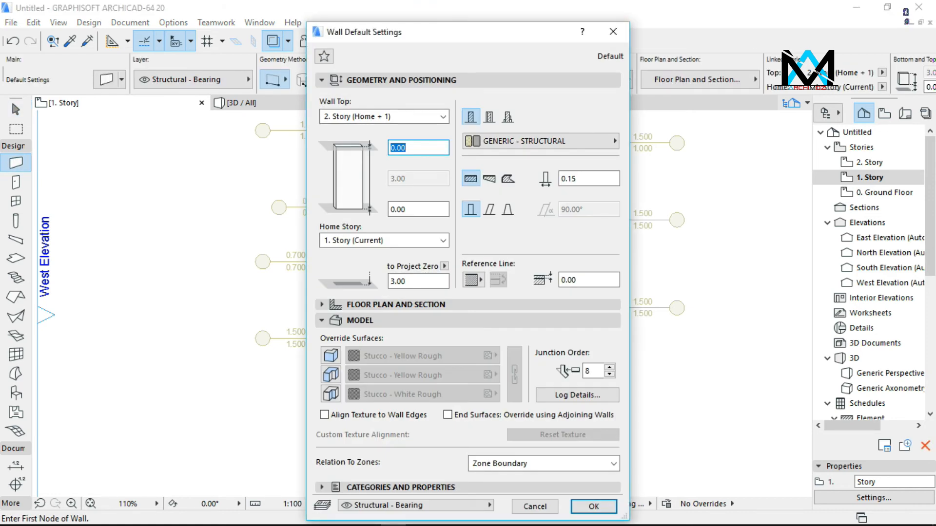
{"action": "left_click", "coordinate": [384, 116]}
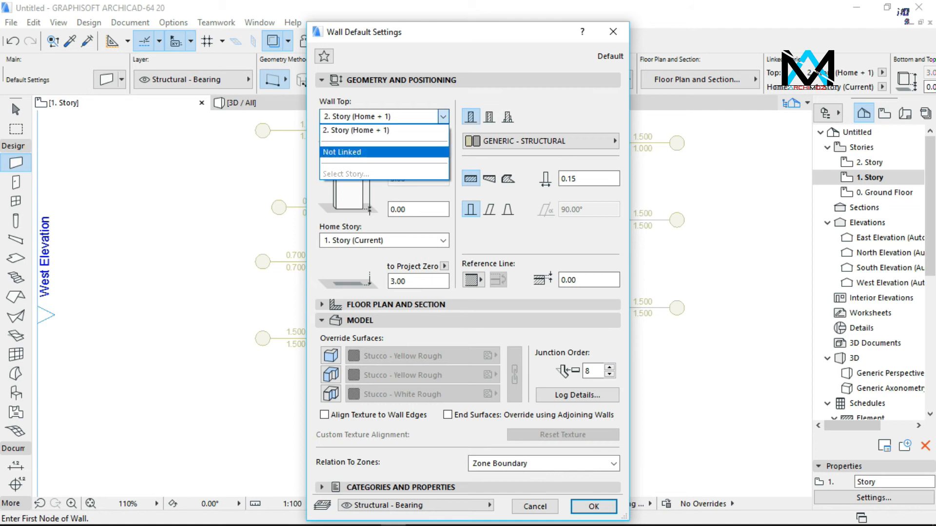
{"action": "left_click", "coordinate": [351, 152]}
{"action": "double_click", "coordinate": [407, 179]}
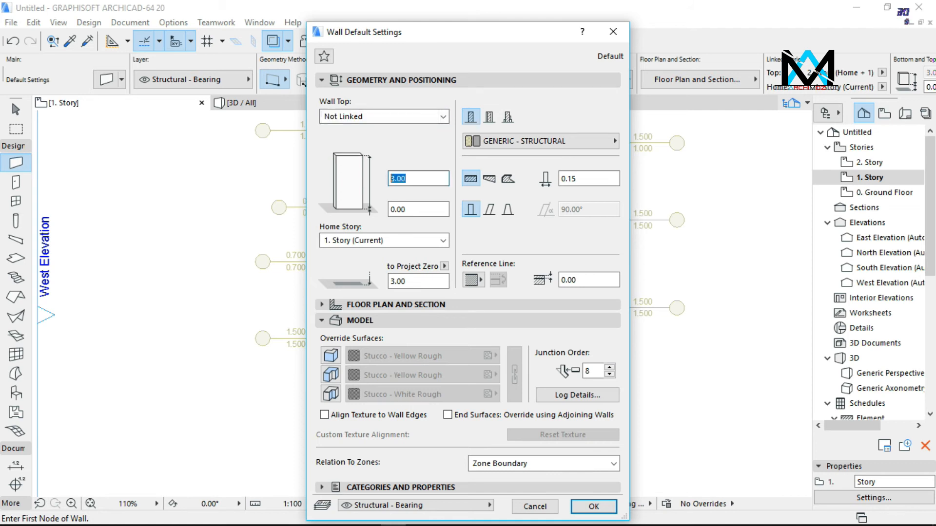
{"action": "key", "text": "Return"}
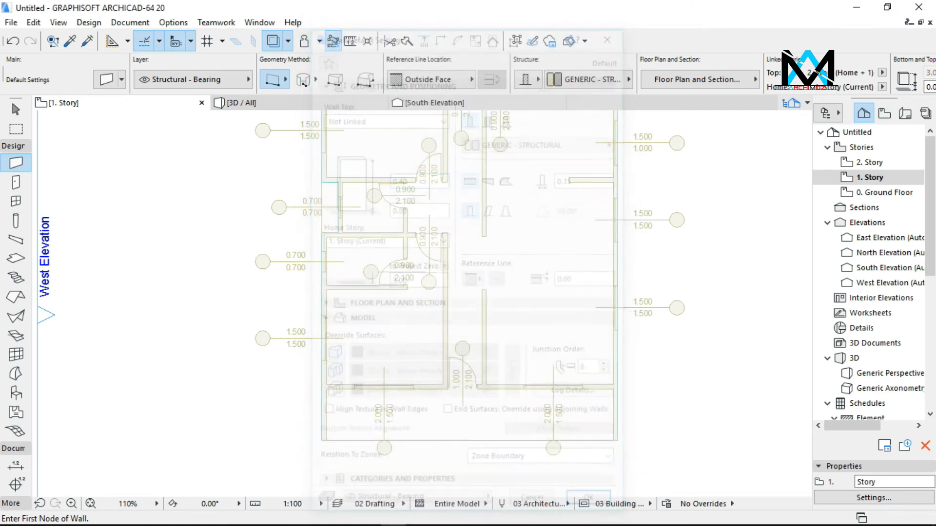
Draw a chained wall about 10.02 m long along the slab's south edge, from the southwest to the southeast corner
{"action": "scroll", "coordinate": [315, 432], "scroll_direction": "up", "scroll_amount": 3}
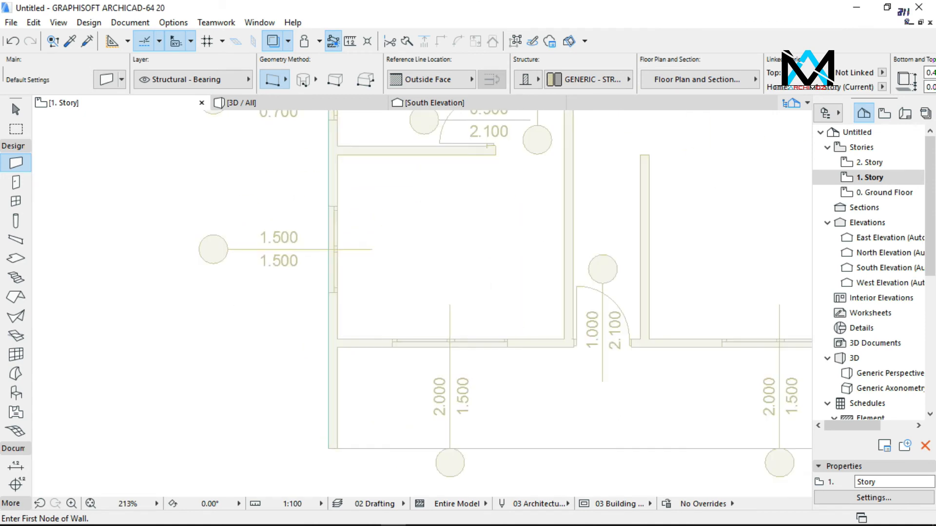
{"action": "left_click", "coordinate": [328, 446]}
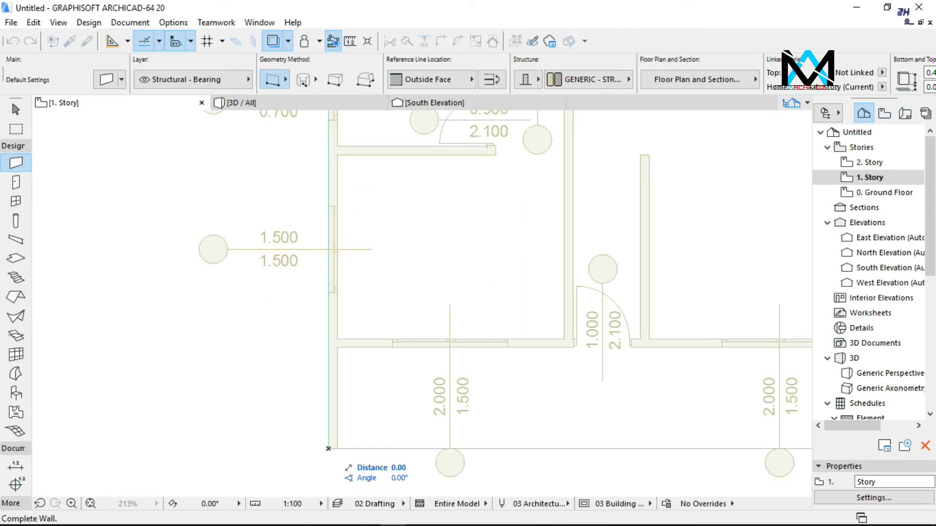
{"action": "scroll", "coordinate": [387, 385], "scroll_direction": "down", "scroll_amount": 1}
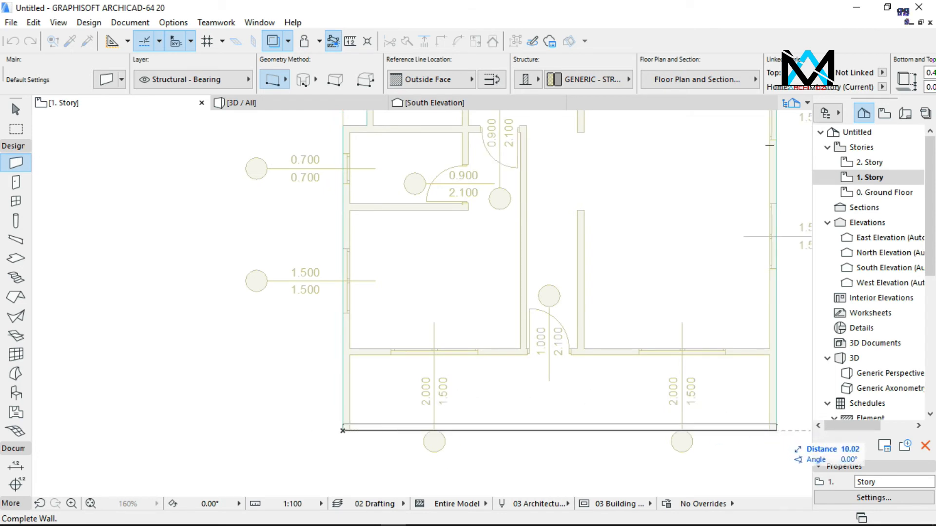
{"action": "left_click", "coordinate": [777, 431]}
{"action": "left_click", "coordinate": [777, 430]}
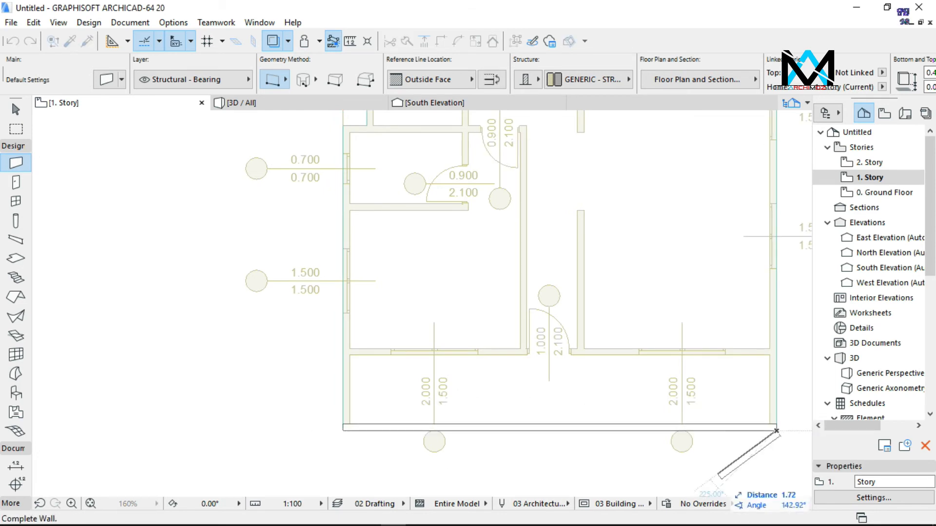
Continue the chained wall along the slab's east edge and across its north edge to the northwest corner
{"action": "scroll", "coordinate": [717, 477], "scroll_direction": "down", "scroll_amount": 1}
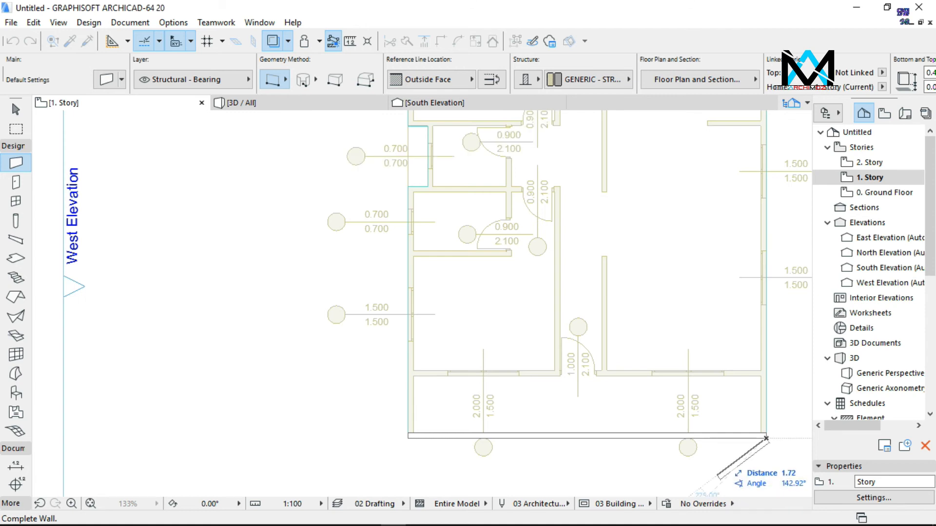
{"action": "scroll", "coordinate": [719, 475], "scroll_direction": "down", "scroll_amount": 1}
{"action": "scroll", "coordinate": [726, 429], "scroll_direction": "down", "scroll_amount": 1}
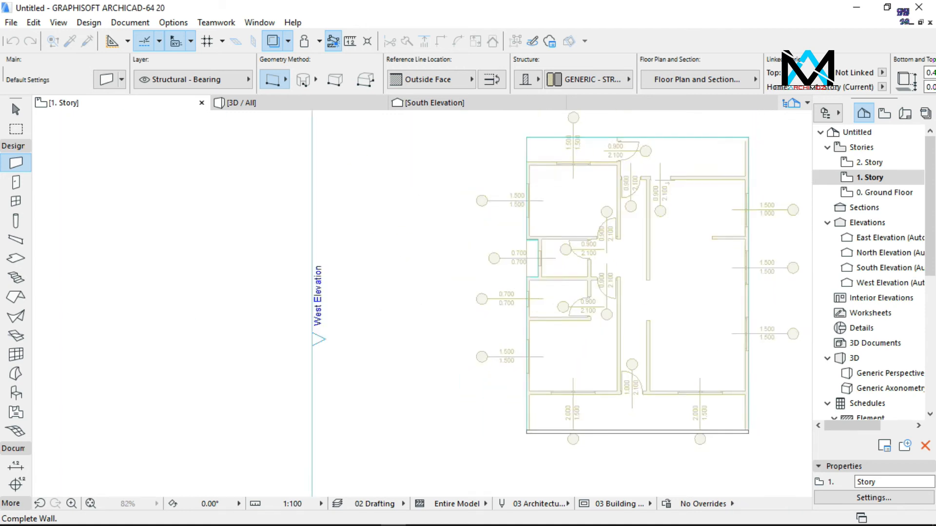
{"action": "scroll", "coordinate": [731, 386], "scroll_direction": "down", "scroll_amount": 1}
{"action": "left_click", "coordinate": [746, 427]}
{"action": "left_click", "coordinate": [745, 159]}
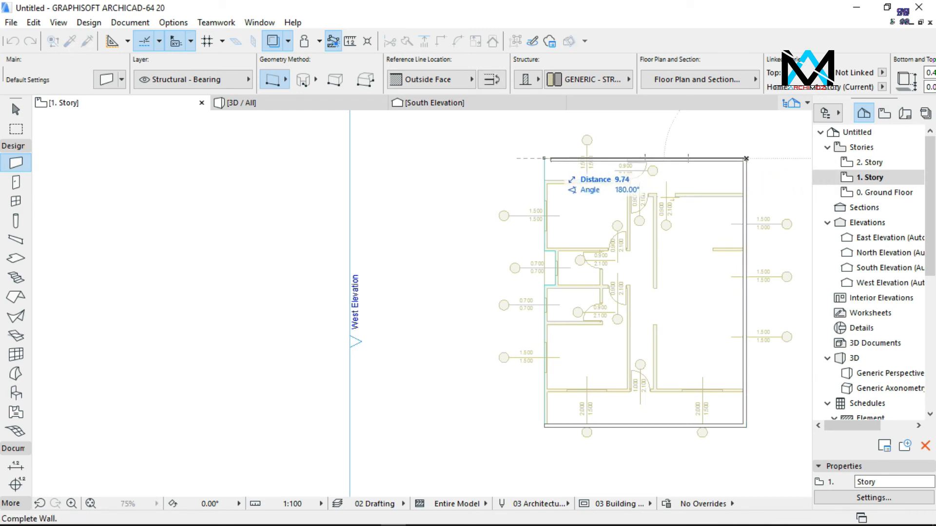
{"action": "left_click", "coordinate": [544, 159]}
{"action": "left_click", "coordinate": [544, 158]}
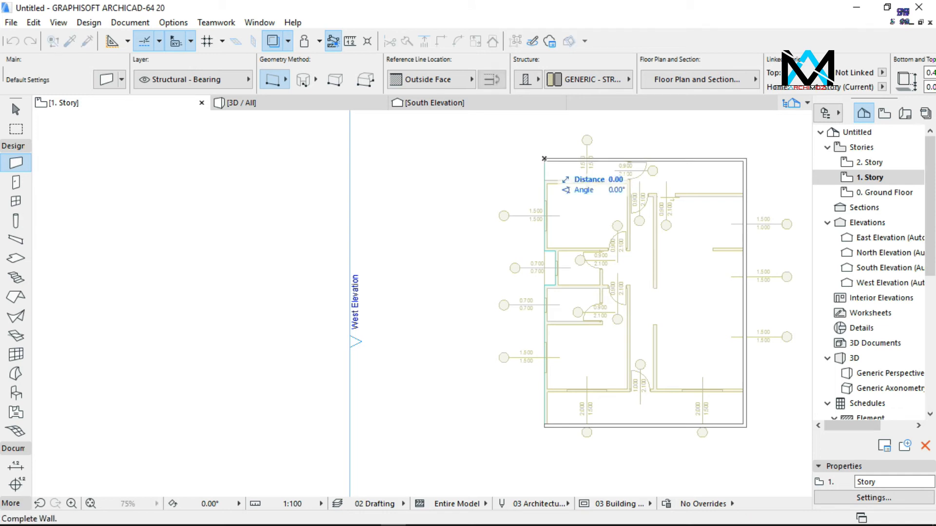
Continue the wall south along the west edge to the northern corner of the facade recess
{"action": "scroll", "coordinate": [544, 243], "scroll_direction": "up", "scroll_amount": 2}
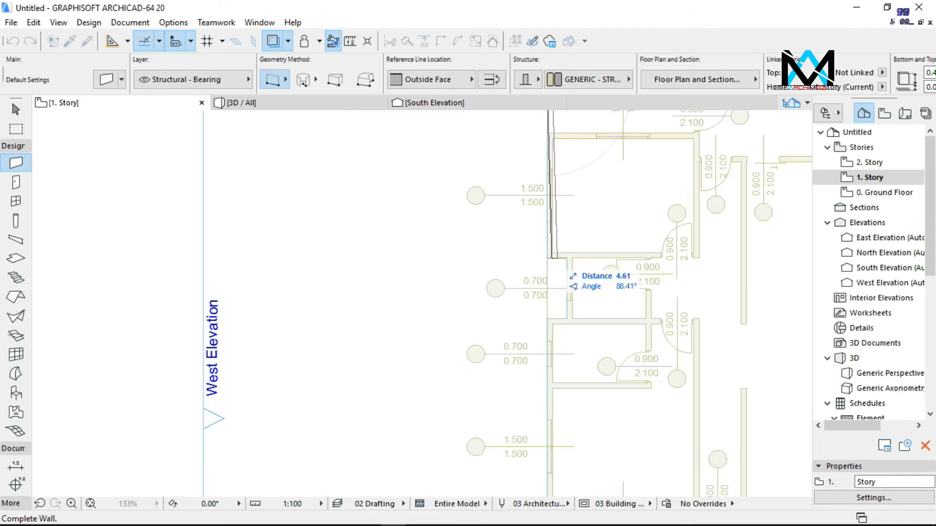
{"action": "scroll", "coordinate": [550, 254], "scroll_direction": "up", "scroll_amount": 2}
{"action": "left_click", "coordinate": [543, 261]}
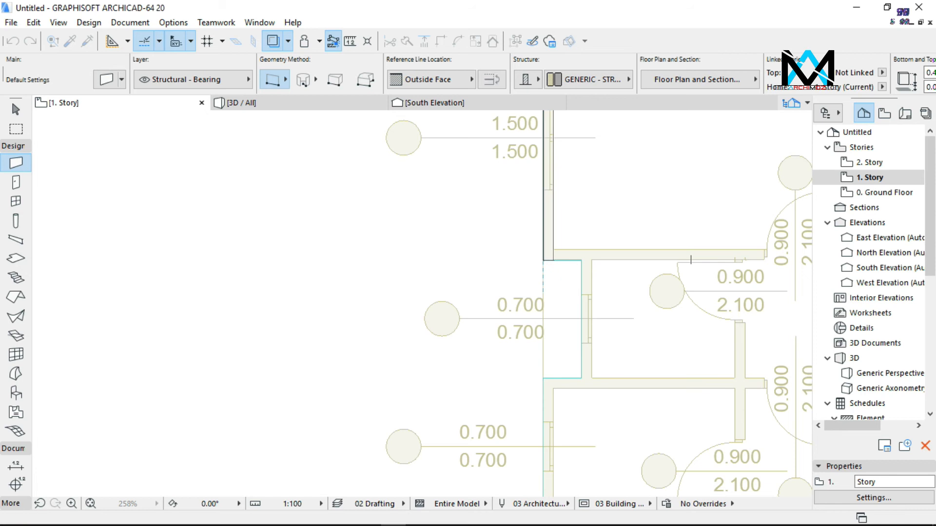
{"action": "left_click", "coordinate": [543, 260]}
Wrap the wall around the three sides of the west facade recess, back out to its southern outer corner
{"action": "double_click", "coordinate": [581, 261]}
{"action": "left_click", "coordinate": [581, 261]}
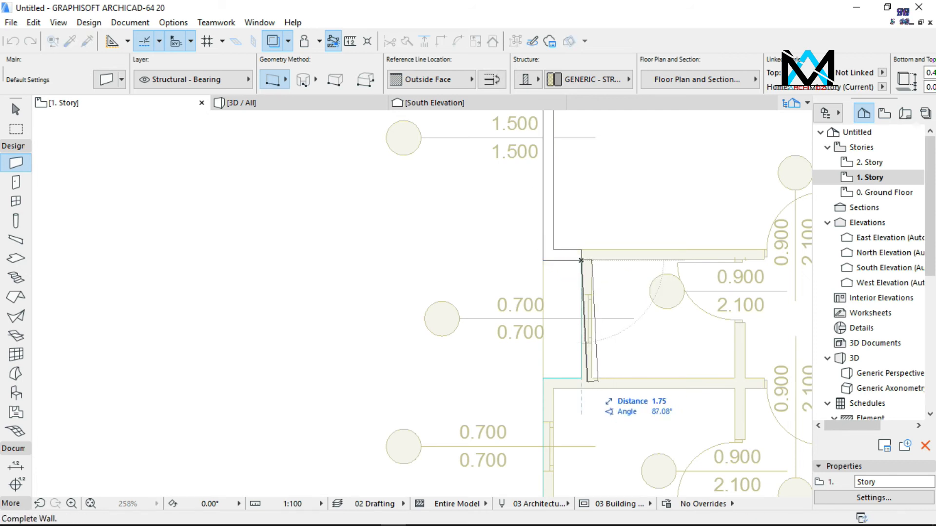
{"action": "double_click", "coordinate": [581, 378]}
{"action": "left_click", "coordinate": [581, 378]}
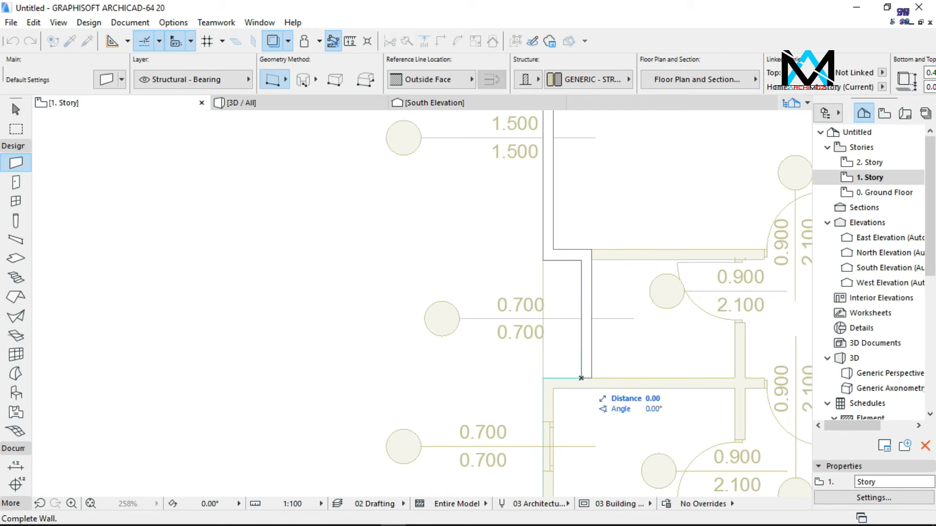
{"action": "double_click", "coordinate": [543, 378]}
{"action": "left_click", "coordinate": [543, 378]}
Close the wall outline with a segment about 7.05 m long down the west edge to the starting corner and check it in 3D
{"action": "scroll", "coordinate": [532, 269], "scroll_direction": "down", "scroll_amount": 2}
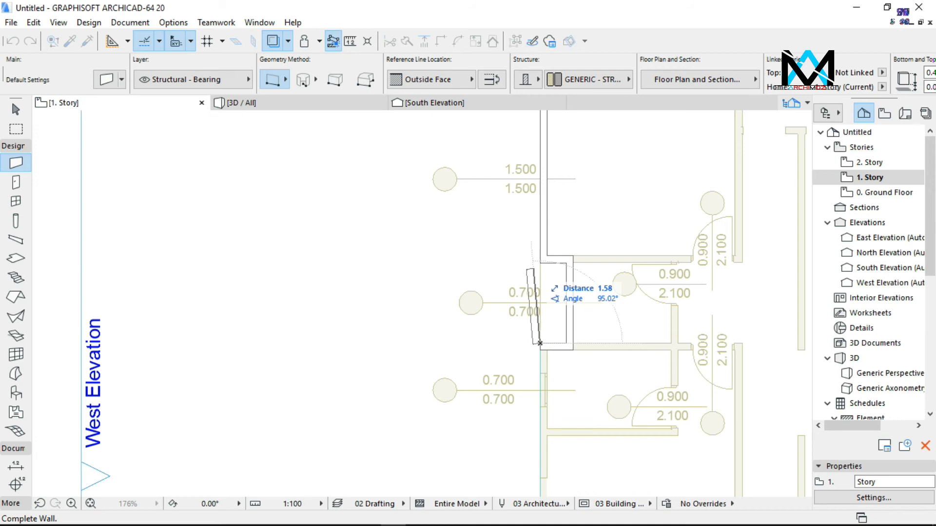
{"action": "scroll", "coordinate": [532, 268], "scroll_direction": "down", "scroll_amount": 2}
{"action": "scroll", "coordinate": [531, 271], "scroll_direction": "down", "scroll_amount": 2}
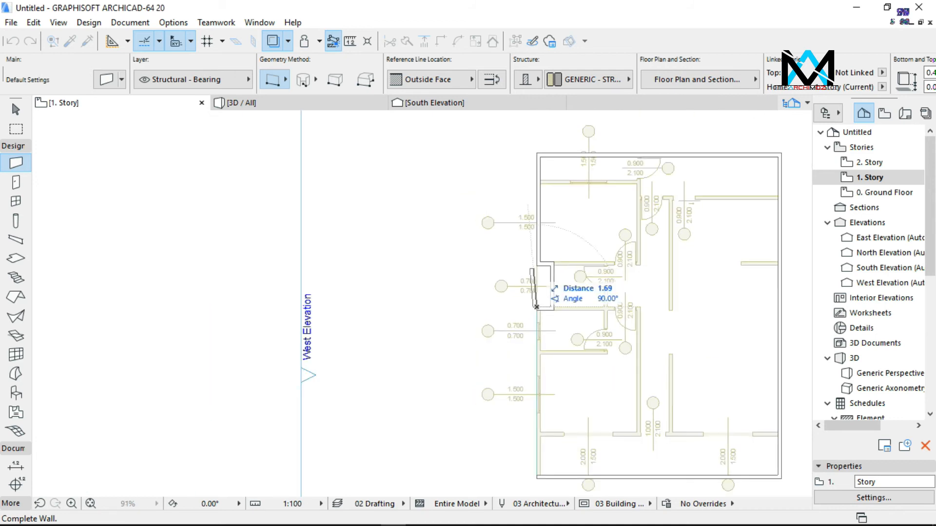
{"action": "scroll", "coordinate": [530, 271], "scroll_direction": "down", "scroll_amount": 1}
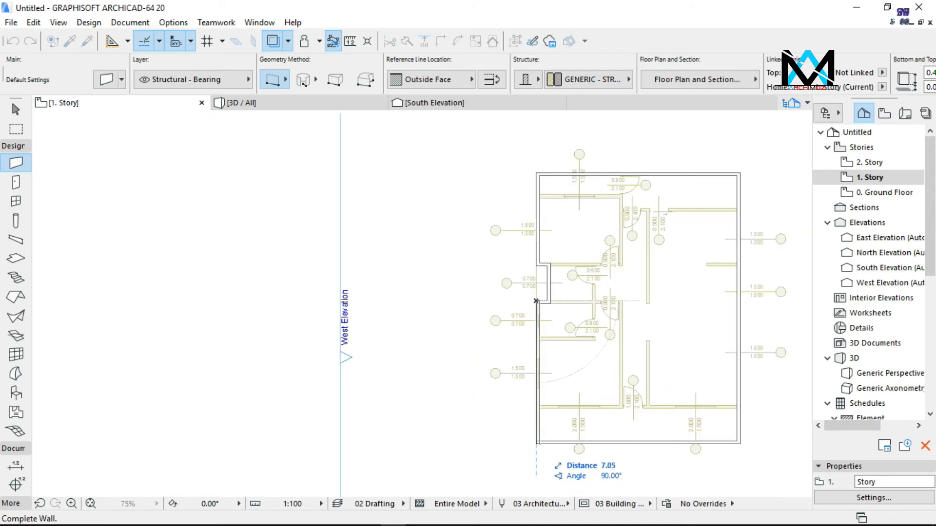
{"action": "double_click", "coordinate": [536, 442]}
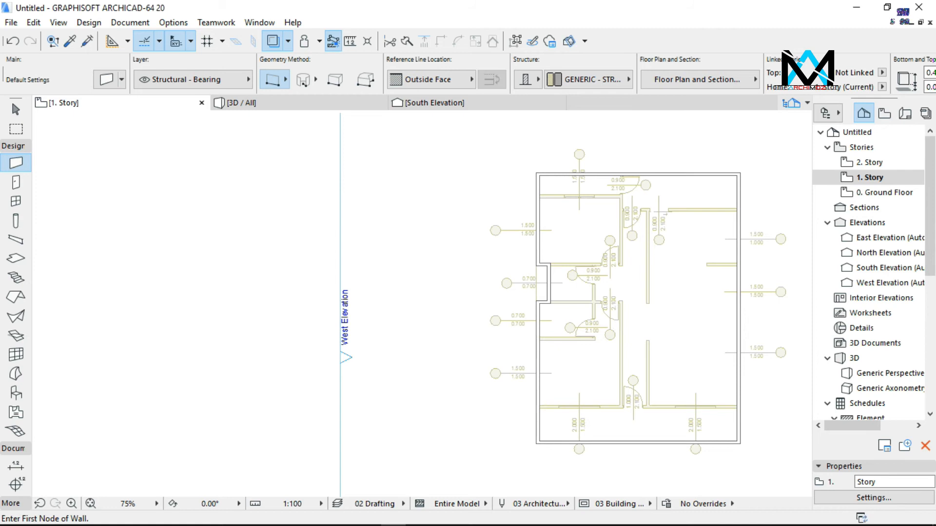
{"action": "key", "text": "F3"}
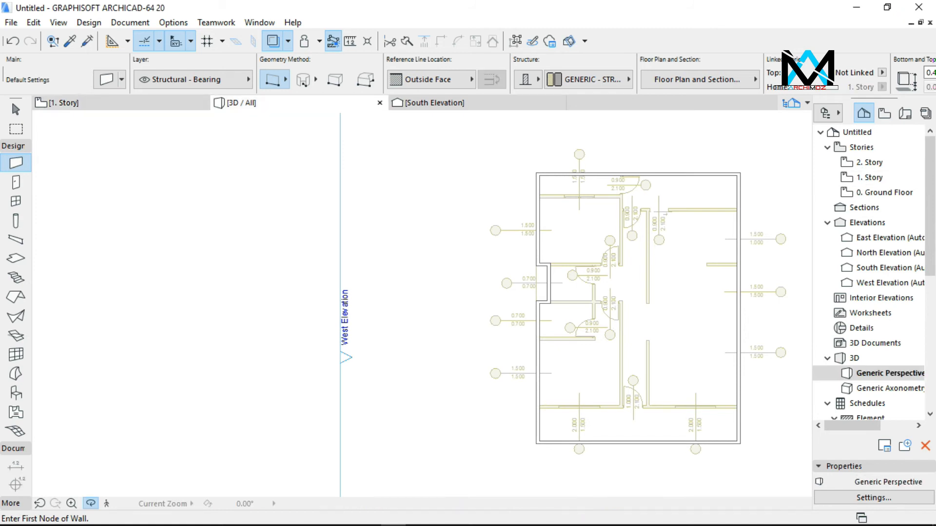
{"action": "scroll", "coordinate": [292, 227], "scroll_direction": "down", "scroll_amount": 3}
{"action": "middle_click_drag", "start_coordinate": [422, 304], "coordinate": [526, 349], "text": "shift"}
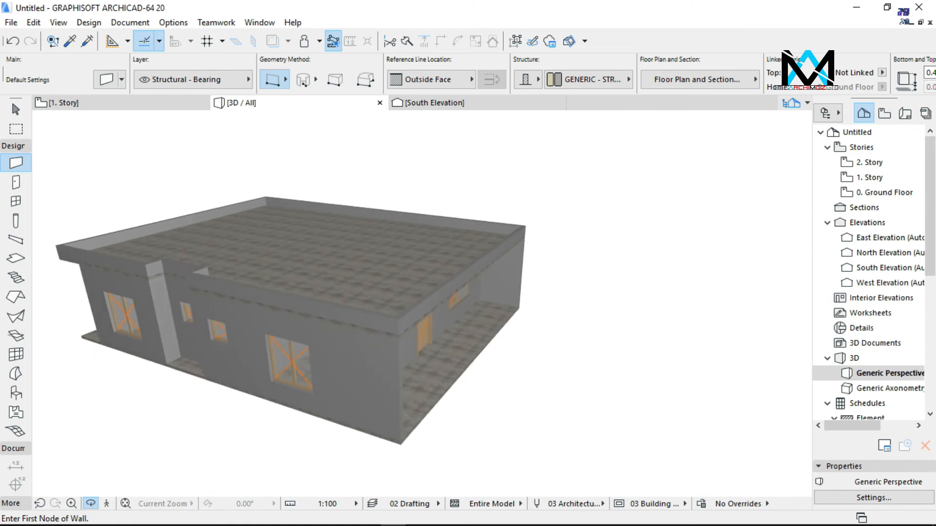
{"action": "scroll", "coordinate": [421, 332], "scroll_direction": "up", "scroll_amount": 3}
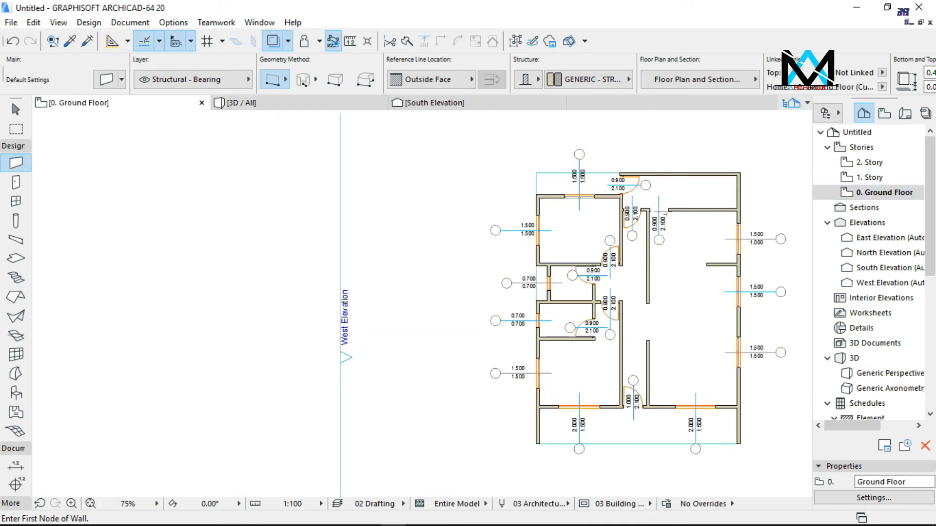
On 0. Ground Floor, set the default column core size to 0.15 x 0.15 m
{"action": "scroll", "coordinate": [602, 183], "scroll_direction": "up", "scroll_amount": 3}
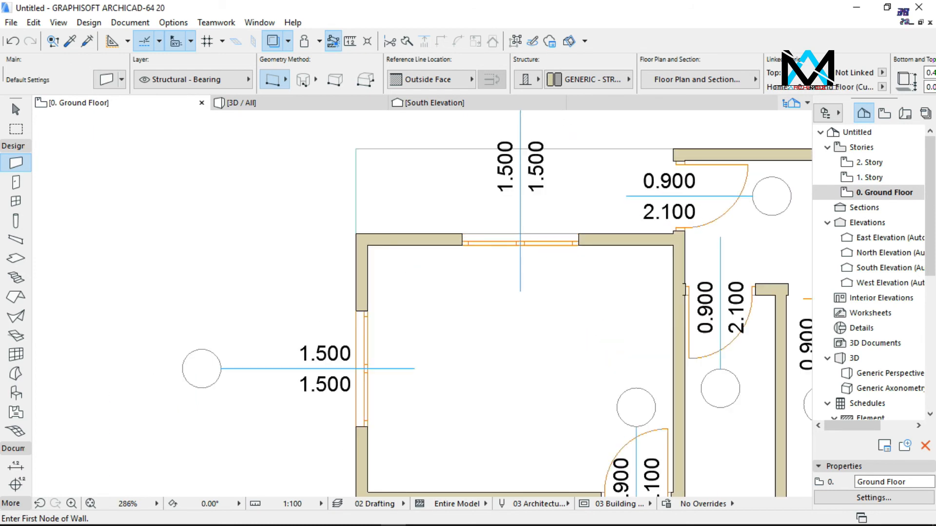
{"action": "left_click", "coordinate": [16, 220]}
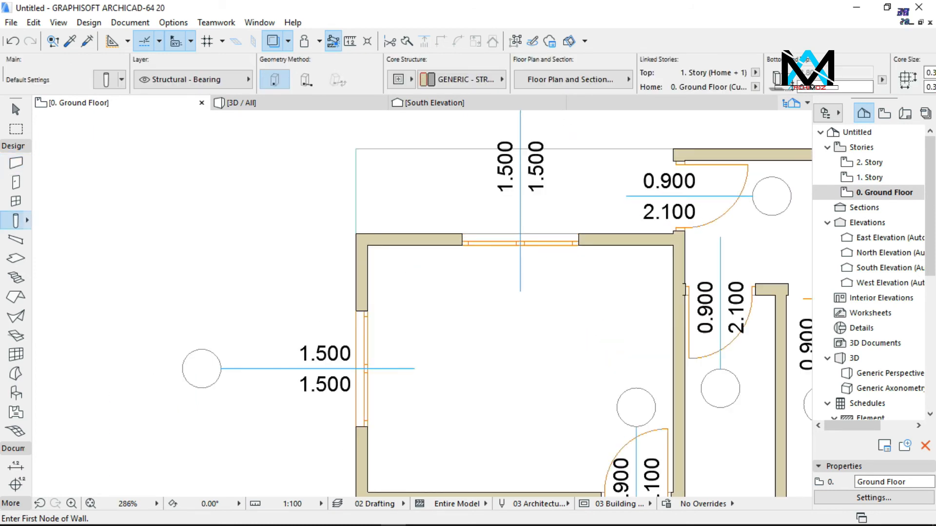
{"action": "double_click", "coordinate": [16, 220]}
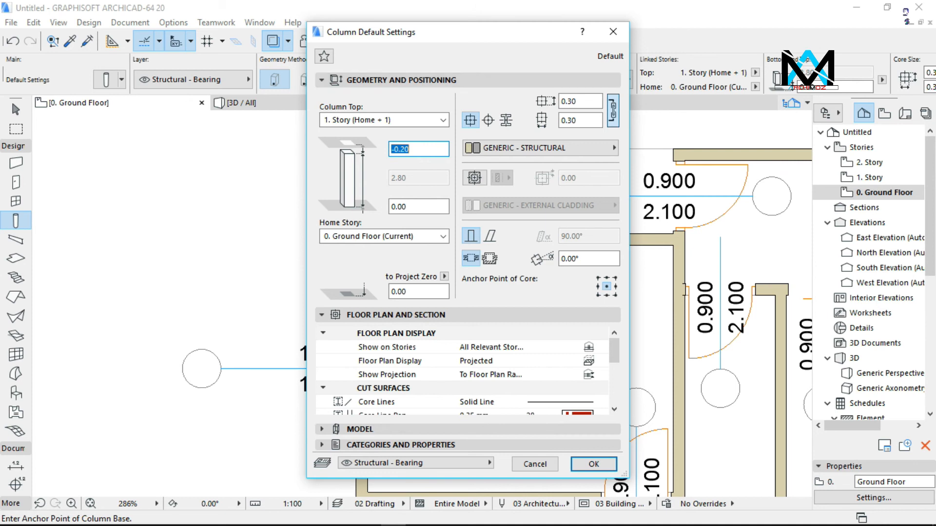
{"action": "key", "text": "BackSpace"}
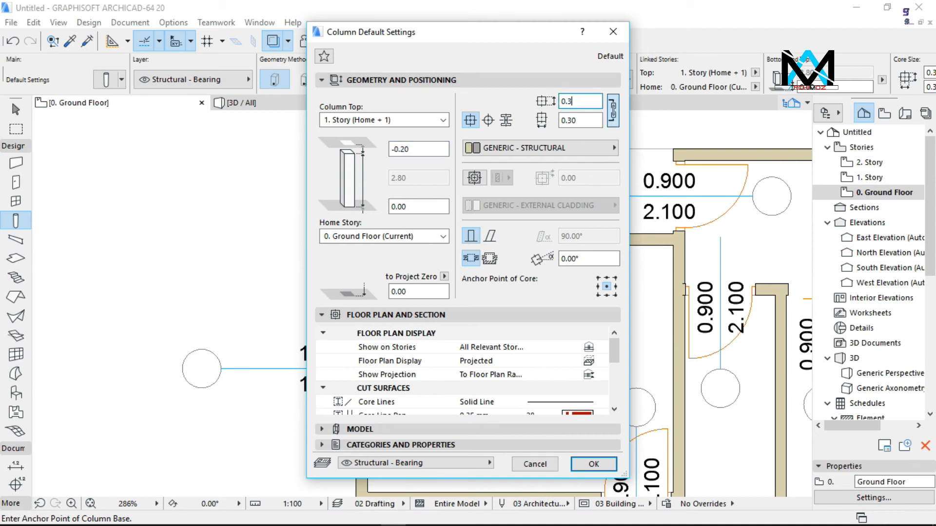
{"action": "type", "text": "15"}
{"action": "key", "text": "BackSpace"}
{"action": "key", "text": "BackSpace"}
{"action": "key", "text": "BackSpace"}
{"action": "type", "text": "15"}
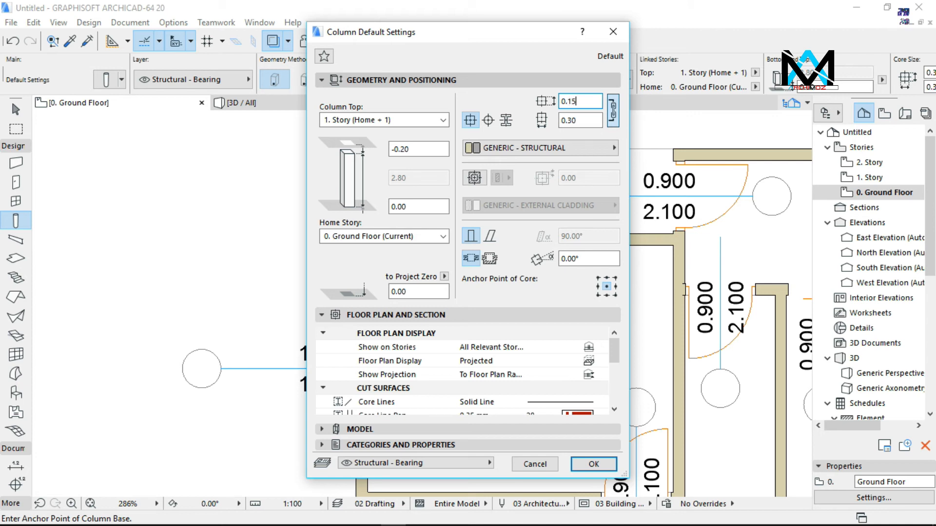
{"action": "key", "text": "Tab"}
{"action": "type", "text": "0.15"}
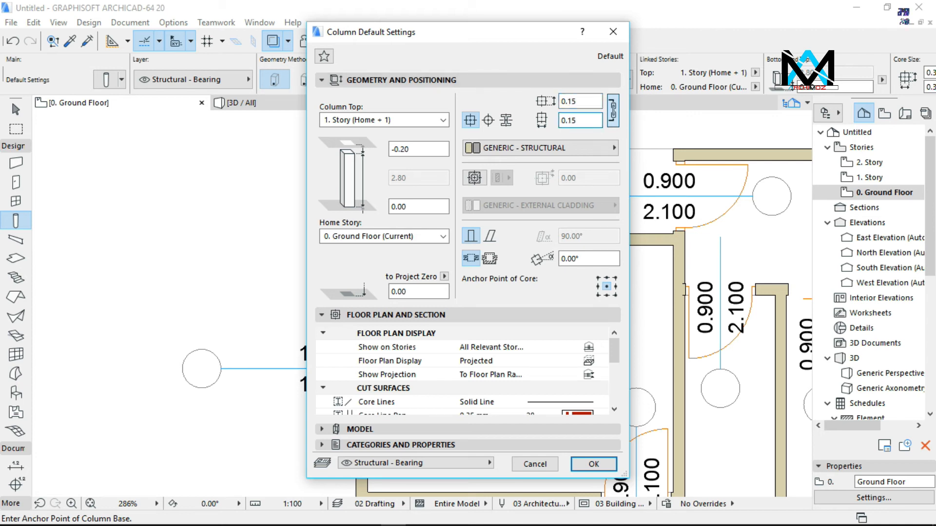
Make the default column top not linked, with a height of 2.80 m, and apply the settings
{"action": "left_click", "coordinate": [429, 120]}
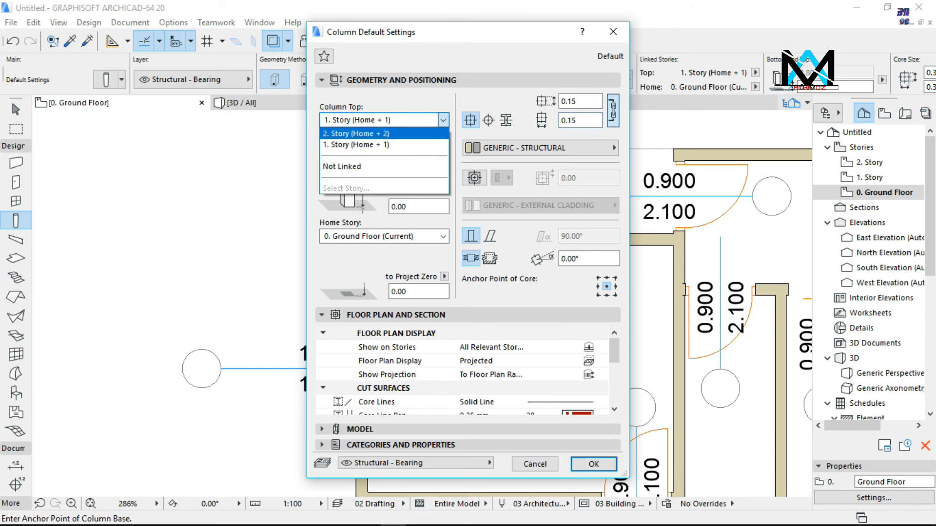
{"action": "left_click", "coordinate": [370, 165]}
{"action": "left_click", "coordinate": [412, 178]}
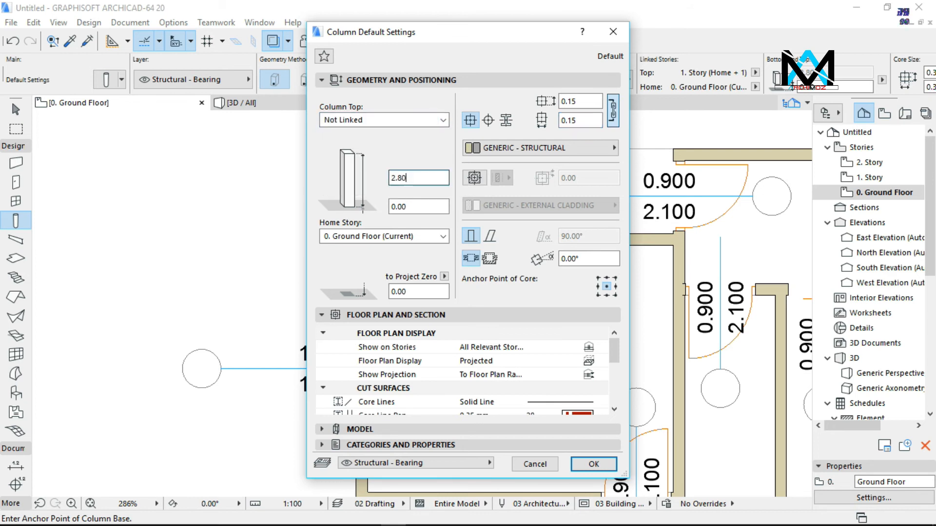
{"action": "key", "text": "Return"}
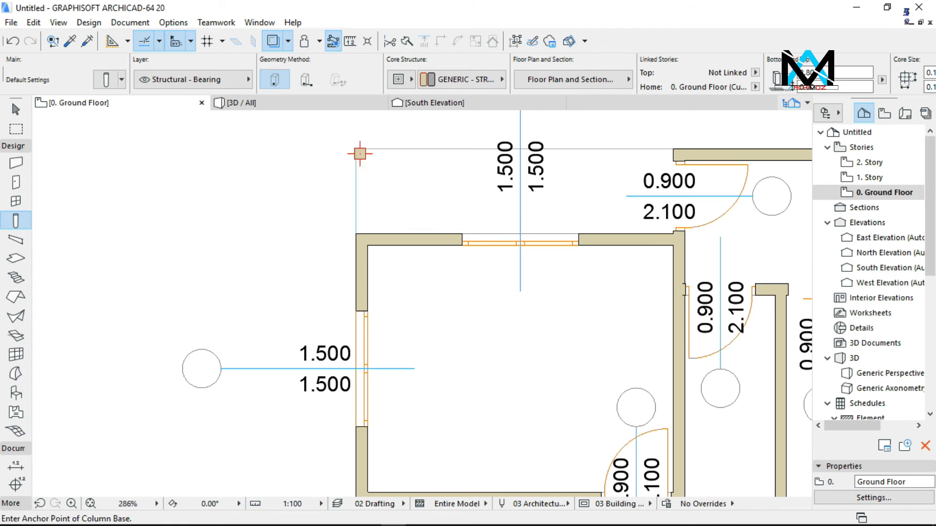
Undo the last column placement, move the remaining column about 0.03 m into the slab's northwest corner, and check it in 3D
{"action": "scroll", "coordinate": [360, 153], "scroll_direction": "up", "scroll_amount": 5}
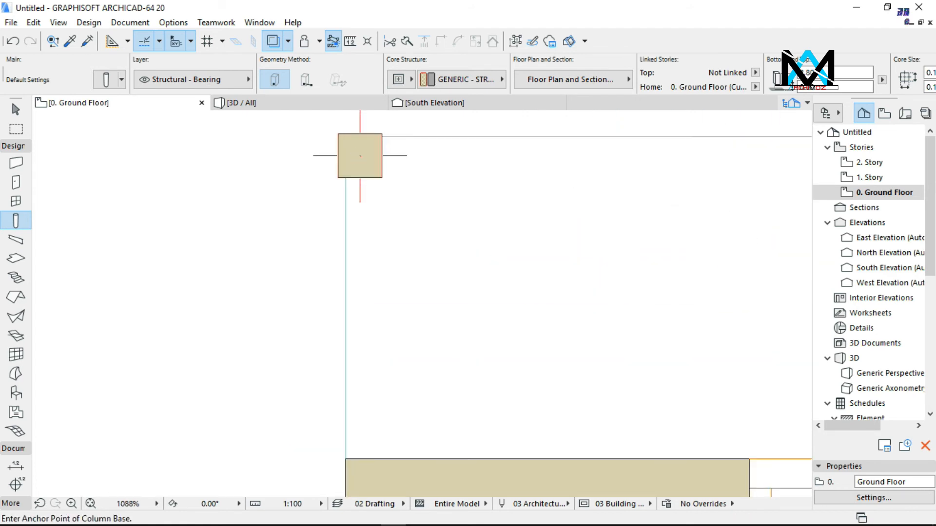
{"action": "key", "text": "ctrl+z"}
{"action": "right_click", "coordinate": [359, 156]}
{"action": "key", "text": "Escape"}
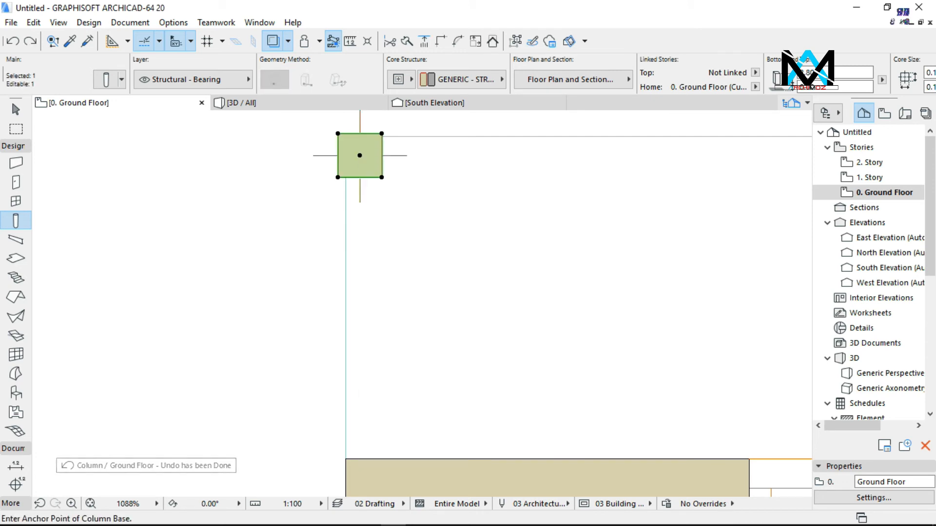
{"action": "left_click", "coordinate": [360, 156]}
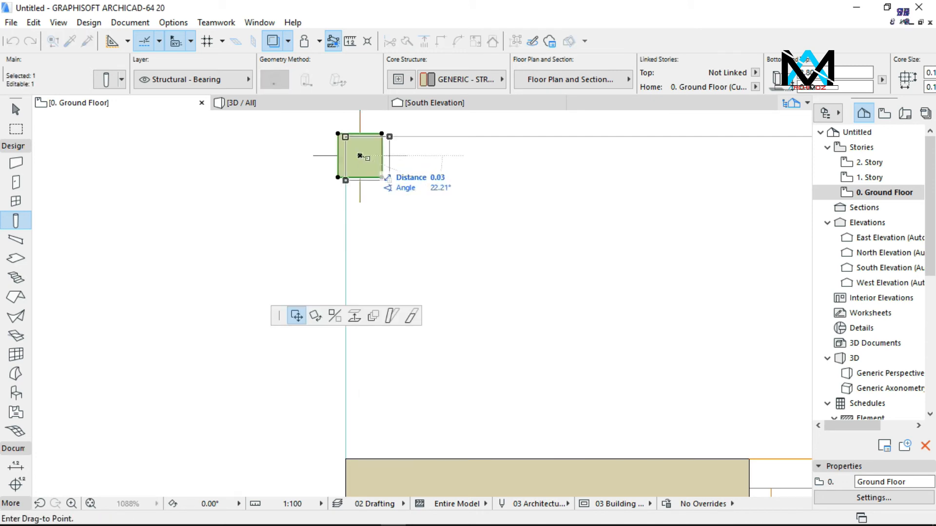
{"action": "left_click", "coordinate": [367, 158]}
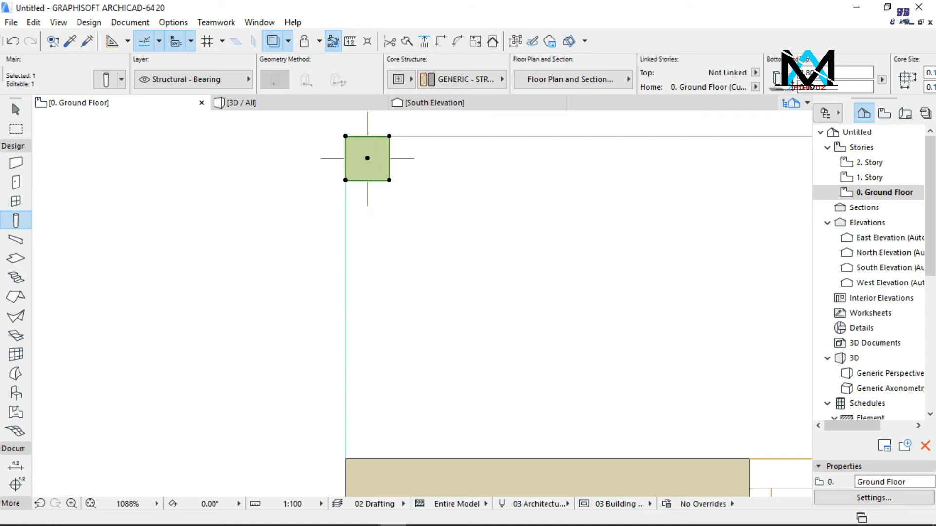
{"action": "key", "text": "Escape"}
{"action": "left_click", "coordinate": [273, 103]}
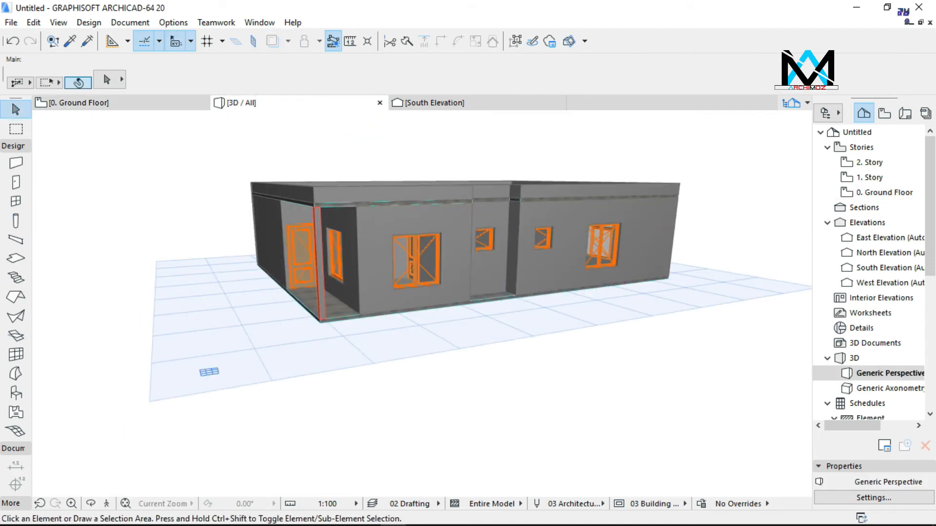
{"action": "scroll", "coordinate": [236, 194], "scroll_direction": "down", "scroll_amount": 1}
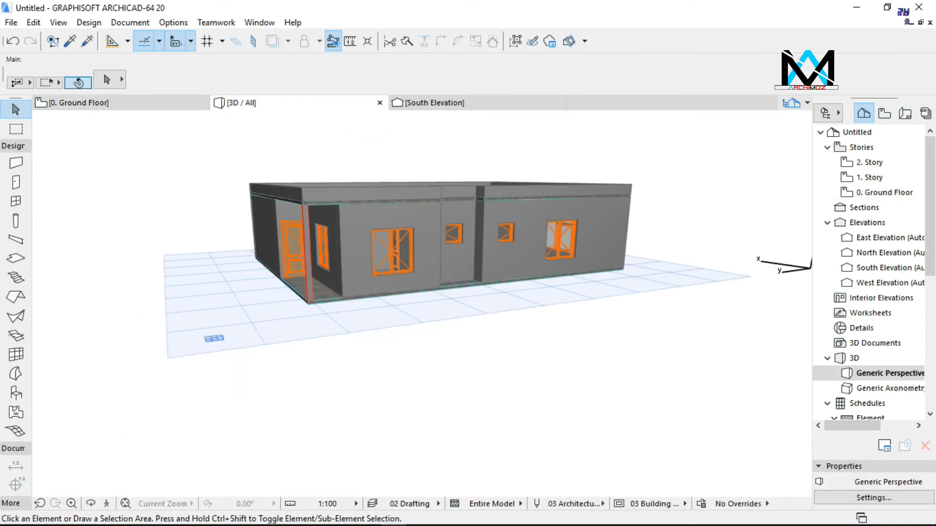
{"action": "key", "text": "o"}
{"action": "left_click_drag", "start_coordinate": [571, 317], "coordinate": [424, 333]}
{"action": "scroll", "coordinate": [422, 303], "scroll_direction": "up", "scroll_amount": 2}
Select all the walls on the 0. Ground Floor plan
{"action": "left_click", "coordinate": [117, 103]}
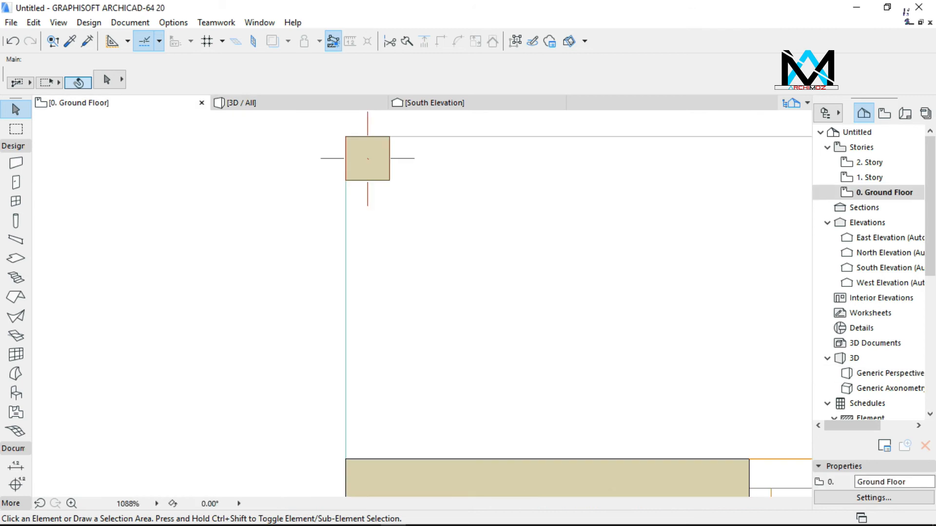
{"action": "scroll", "coordinate": [303, 257], "scroll_direction": "down", "scroll_amount": 2}
{"action": "scroll", "coordinate": [522, 194], "scroll_direction": "down", "scroll_amount": 3}
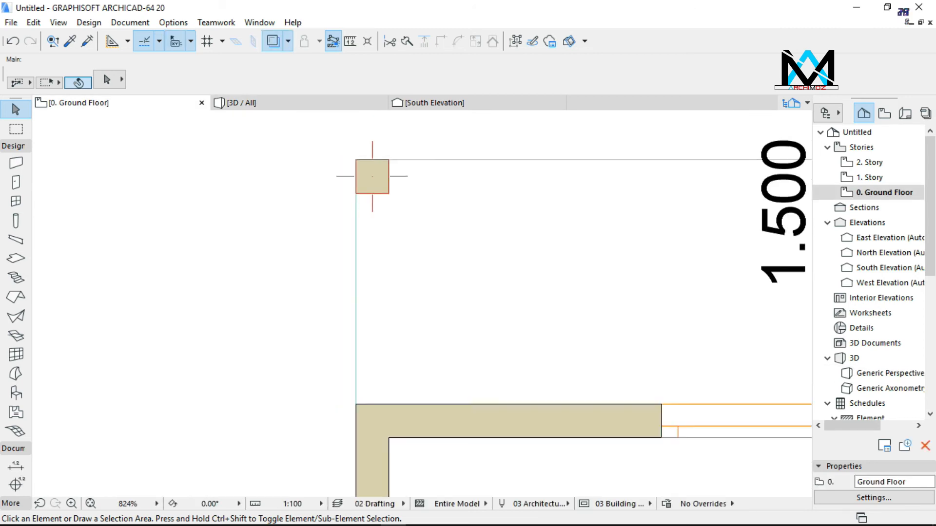
{"action": "scroll", "coordinate": [373, 144], "scroll_direction": "down", "scroll_amount": 4}
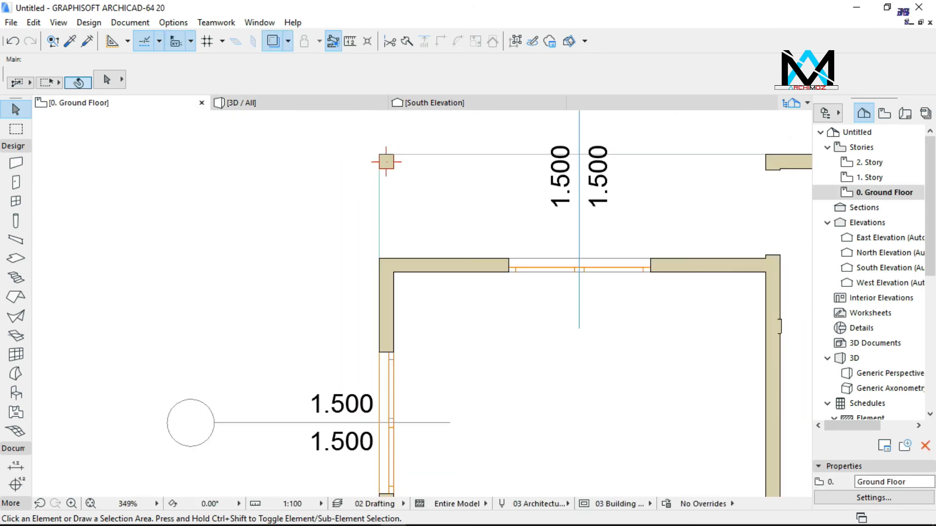
{"action": "scroll", "coordinate": [382, 157], "scroll_direction": "down", "scroll_amount": 4}
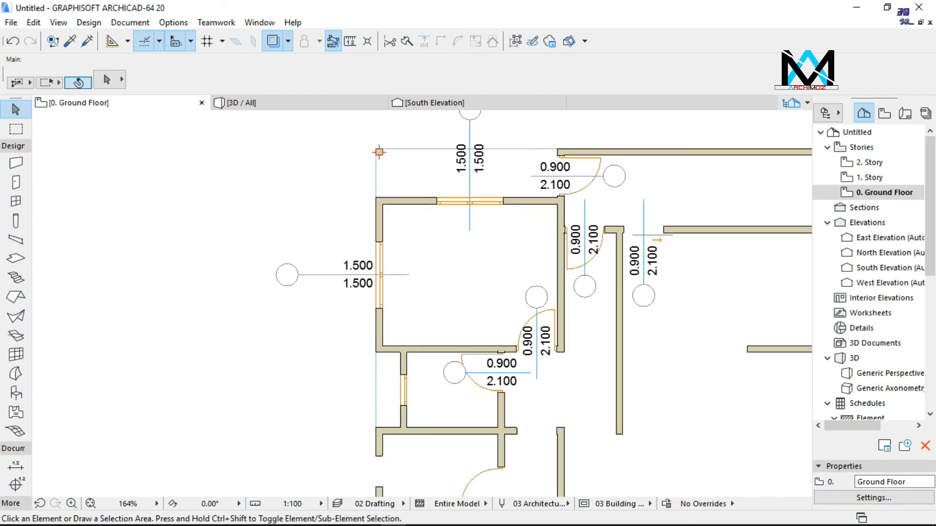
{"action": "left_click", "coordinate": [16, 162]}
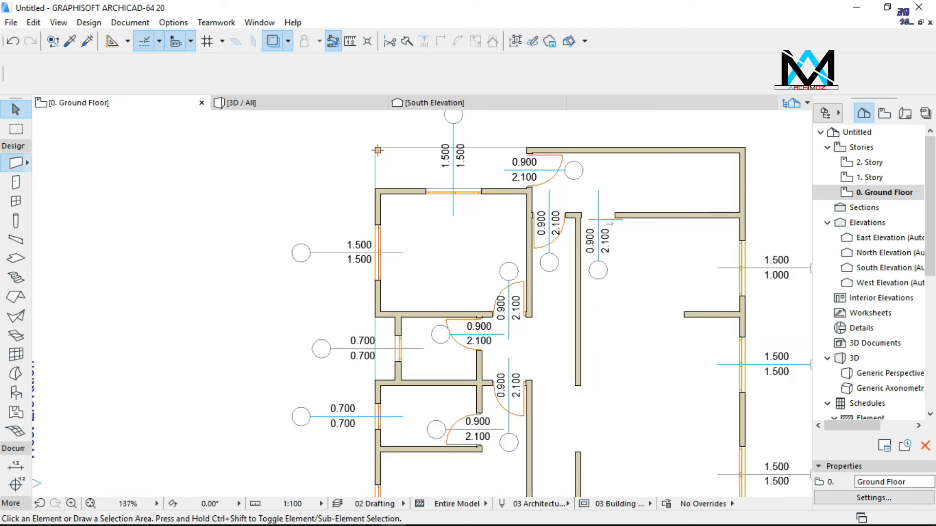
{"action": "key", "text": "ctrl+a"}
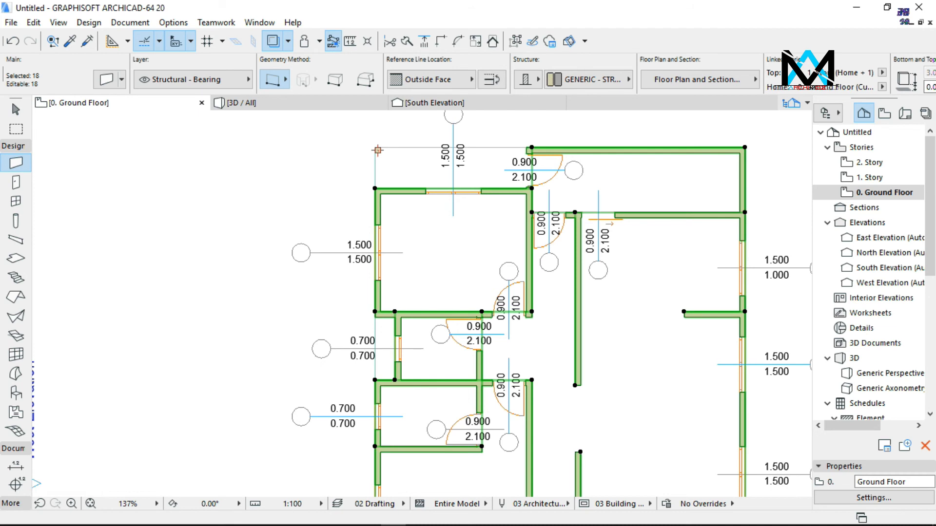
{"action": "scroll", "coordinate": [336, 164], "scroll_direction": "down", "scroll_amount": 2}
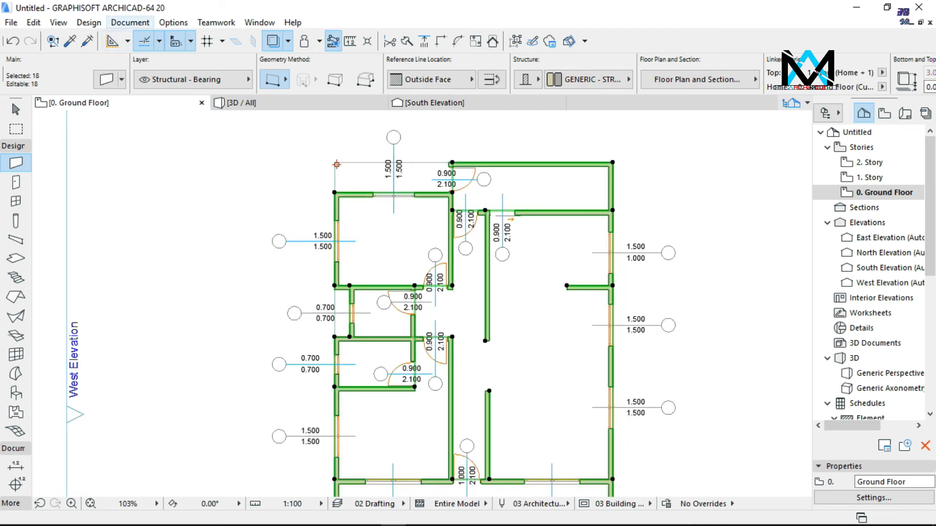
Configure automatic exterior dimensioning with nominal door and window sizes, dimensions on four sides, and Dimension Structures off
{"action": "left_click", "coordinate": [130, 23]}
{"action": "mouse_move", "coordinate": [220, 234]}
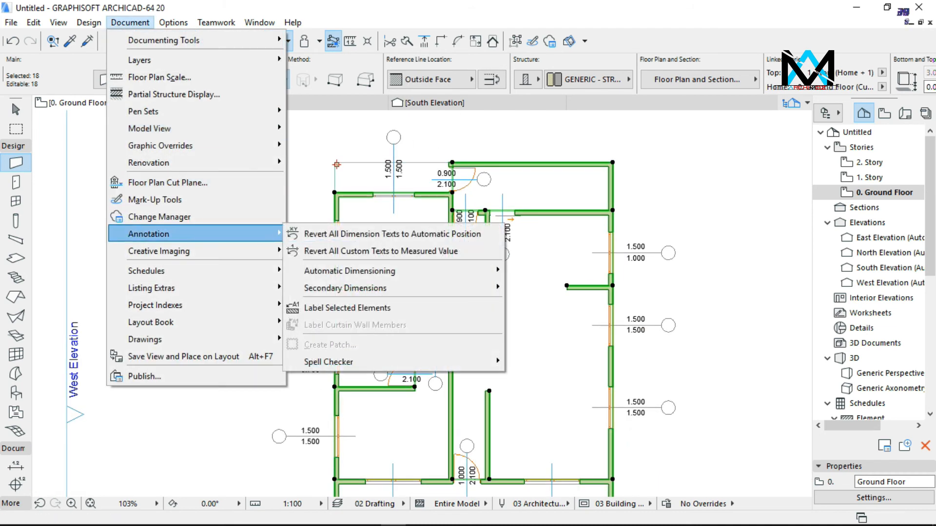
{"action": "mouse_move", "coordinate": [349, 271]}
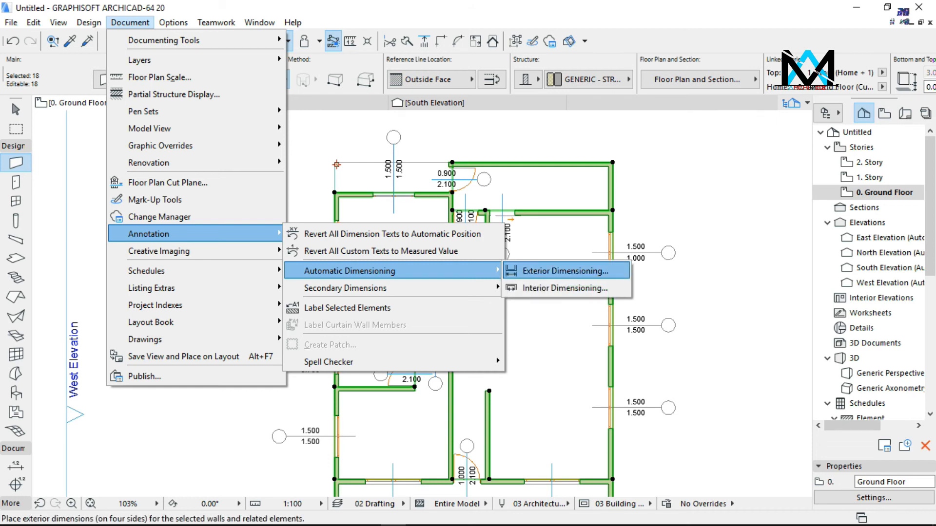
{"action": "left_click", "coordinate": [565, 271]}
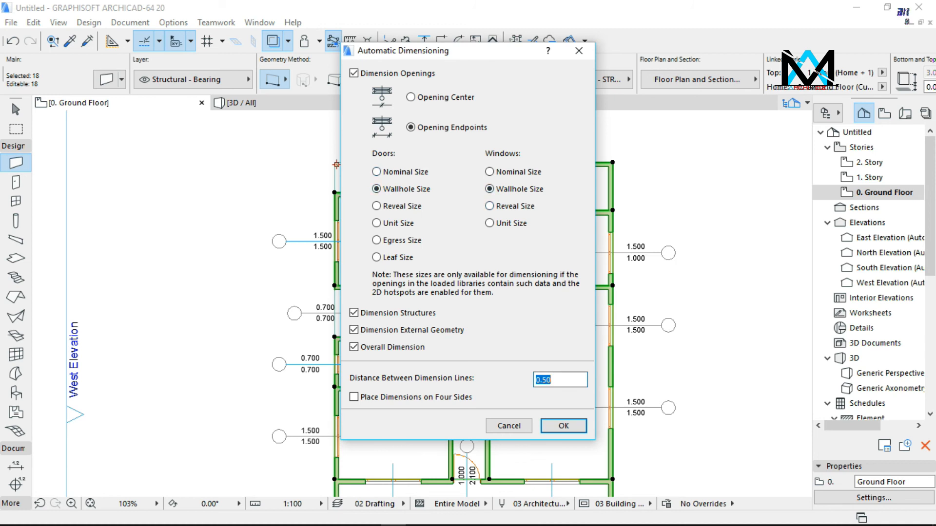
{"action": "left_click", "coordinate": [376, 172]}
{"action": "left_click", "coordinate": [489, 172]}
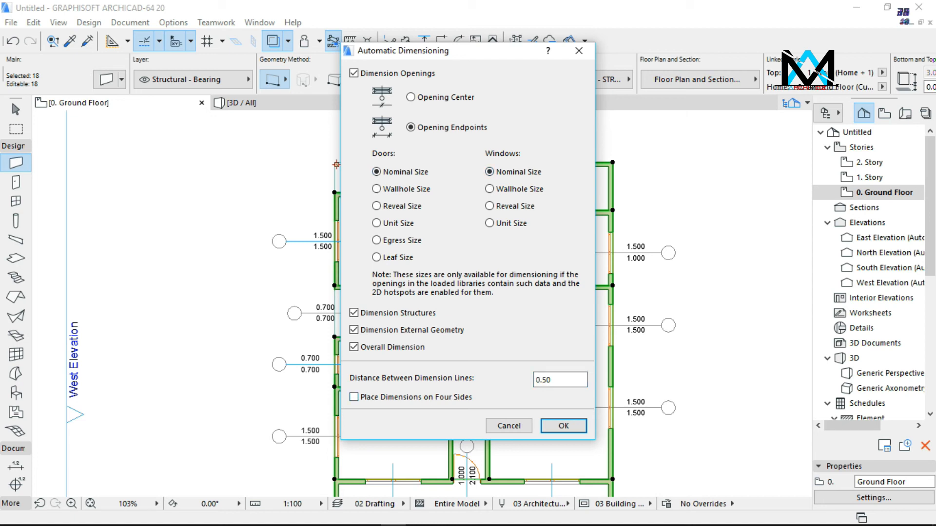
{"action": "left_click", "coordinate": [354, 397]}
{"action": "left_click", "coordinate": [354, 313]}
{"action": "left_click", "coordinate": [563, 426]}
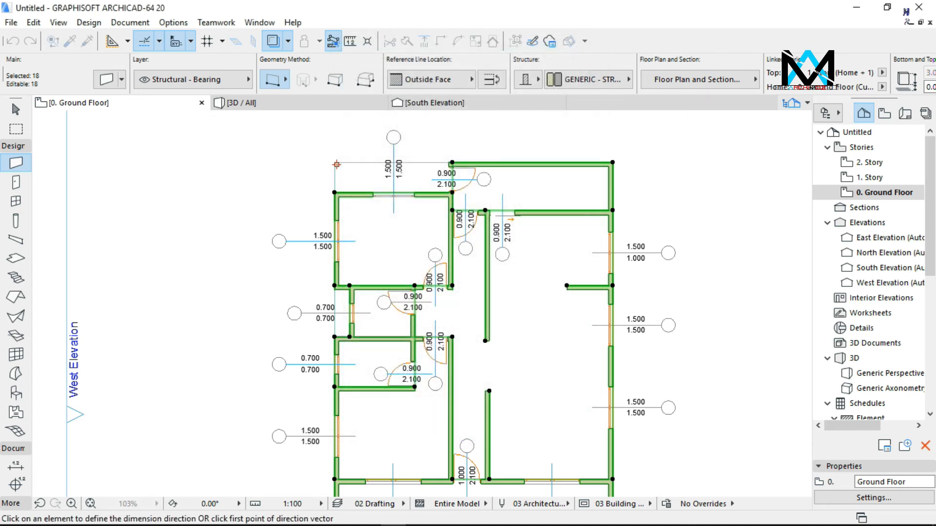
Define a near-vertical dimension direction along the house's east side, place the exterior dimension lines, and deselect the walls
{"action": "scroll", "coordinate": [619, 194], "scroll_direction": "down", "scroll_amount": 2}
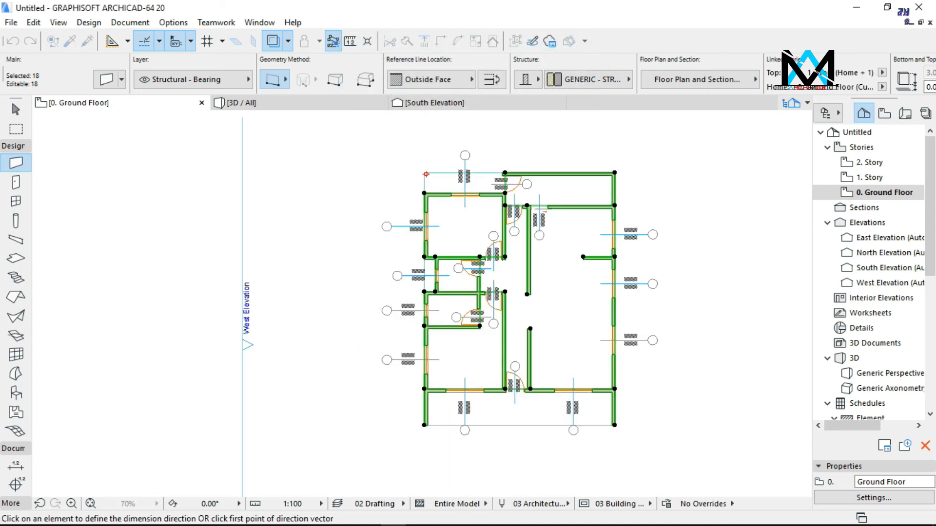
{"action": "left_click", "coordinate": [622, 427]}
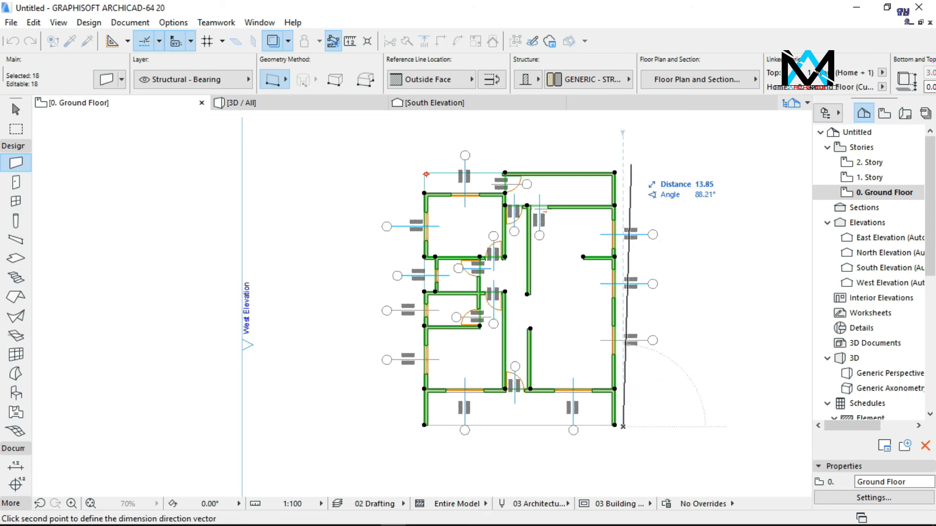
{"action": "left_click", "coordinate": [631, 166]}
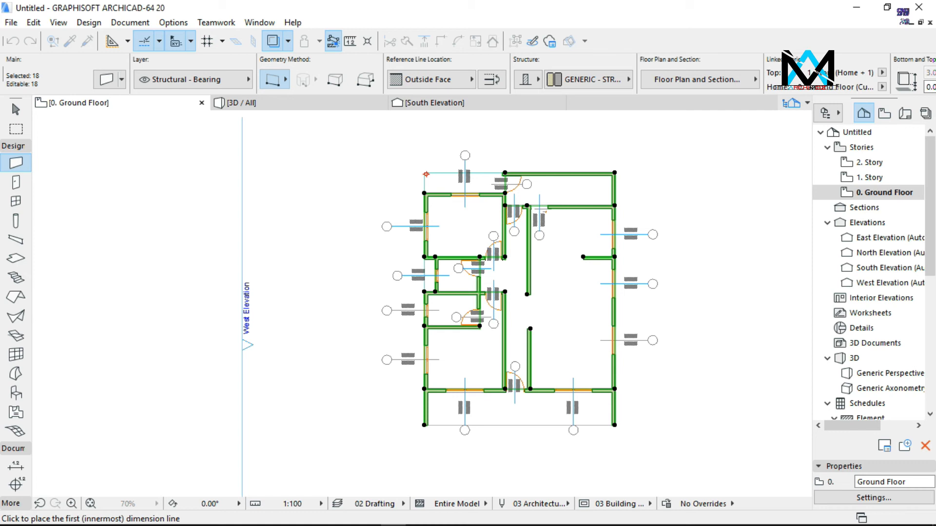
{"action": "scroll", "coordinate": [426, 174], "scroll_direction": "up", "scroll_amount": 2}
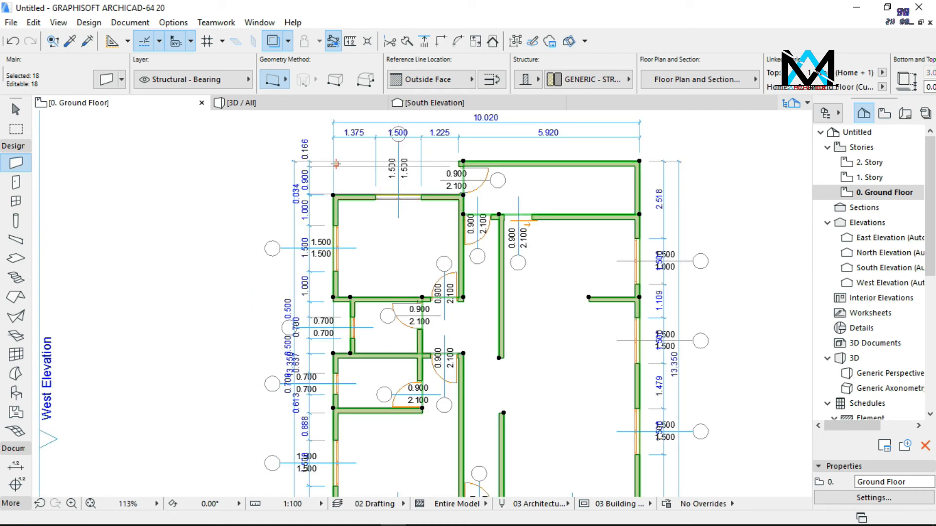
{"action": "key", "text": "Escape"}
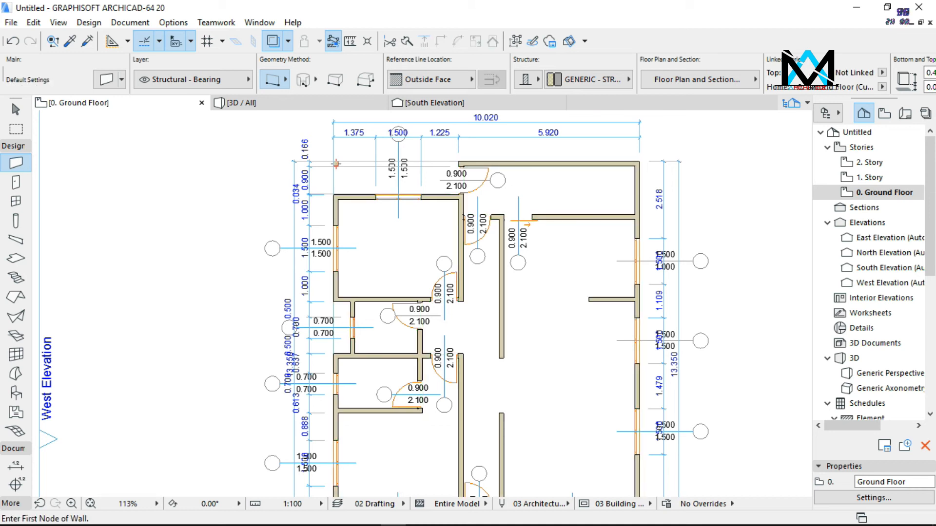
Set the project's linear dimensions to two decimals in metres
{"action": "scroll", "coordinate": [267, 196], "scroll_direction": "up", "scroll_amount": 5}
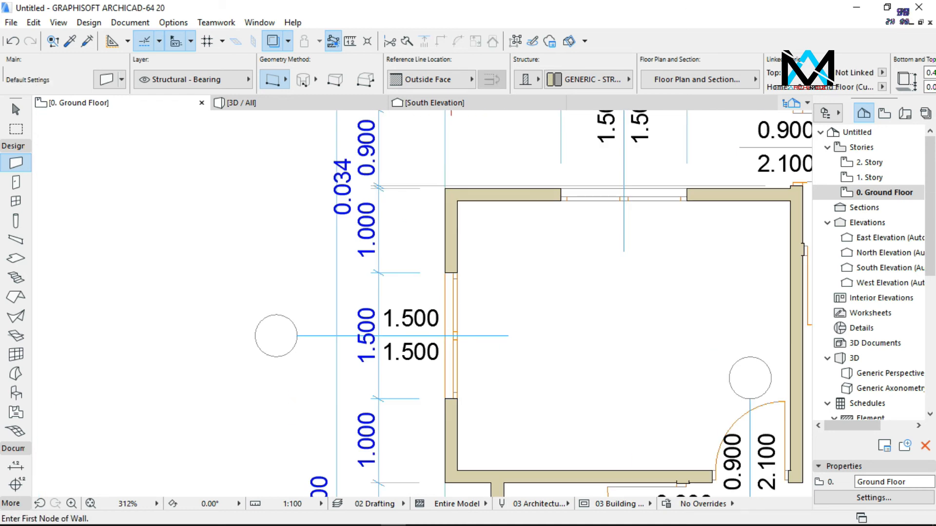
{"action": "scroll", "coordinate": [266, 188], "scroll_direction": "down", "scroll_amount": 2}
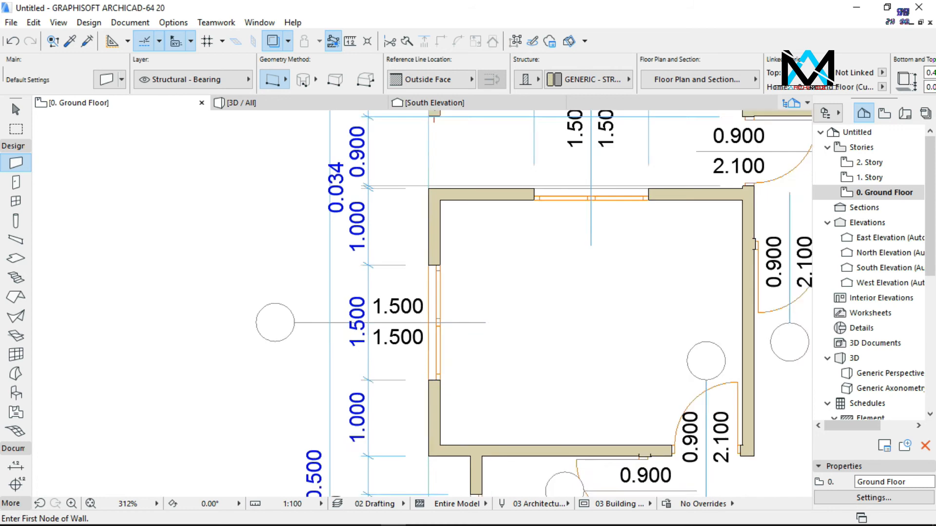
{"action": "scroll", "coordinate": [266, 188], "scroll_direction": "down", "scroll_amount": 2}
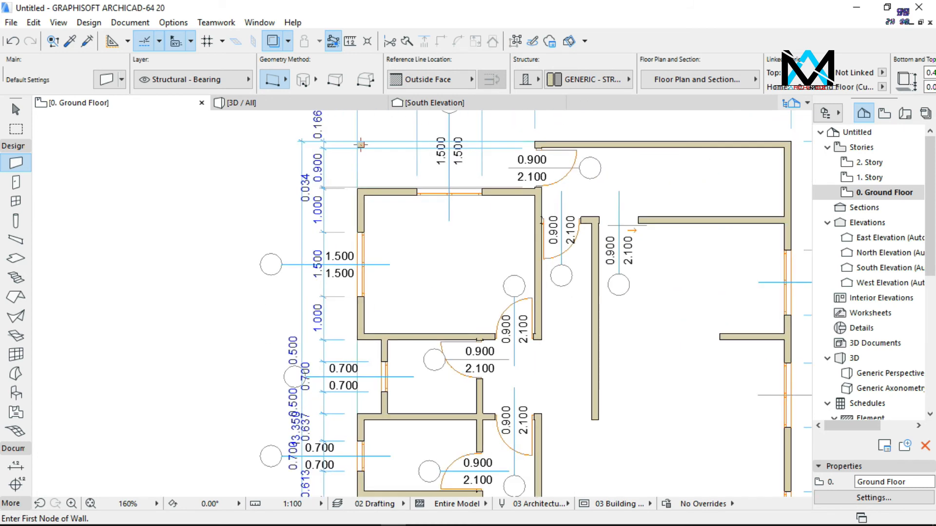
{"action": "left_click", "coordinate": [173, 22]}
{"action": "mouse_move", "coordinate": [211, 134]}
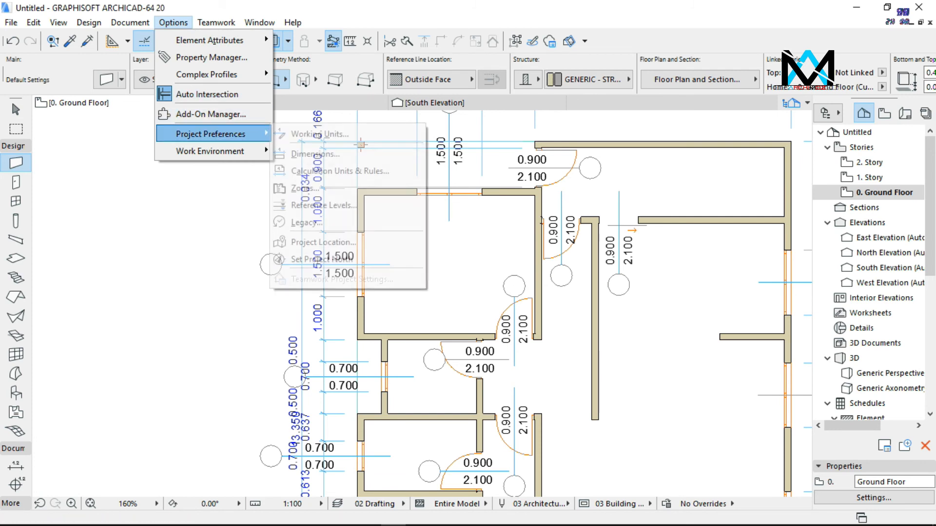
{"action": "left_click", "coordinate": [360, 147]}
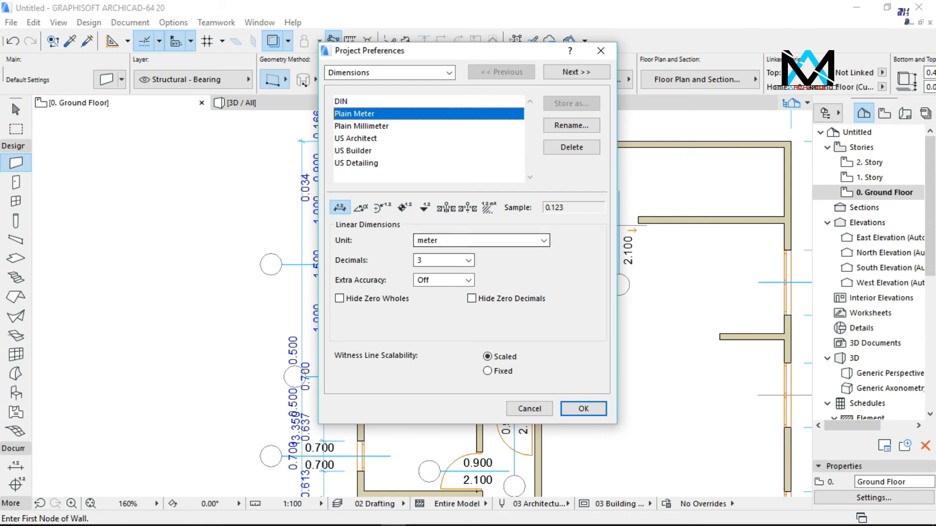
{"action": "left_click", "coordinate": [444, 260]}
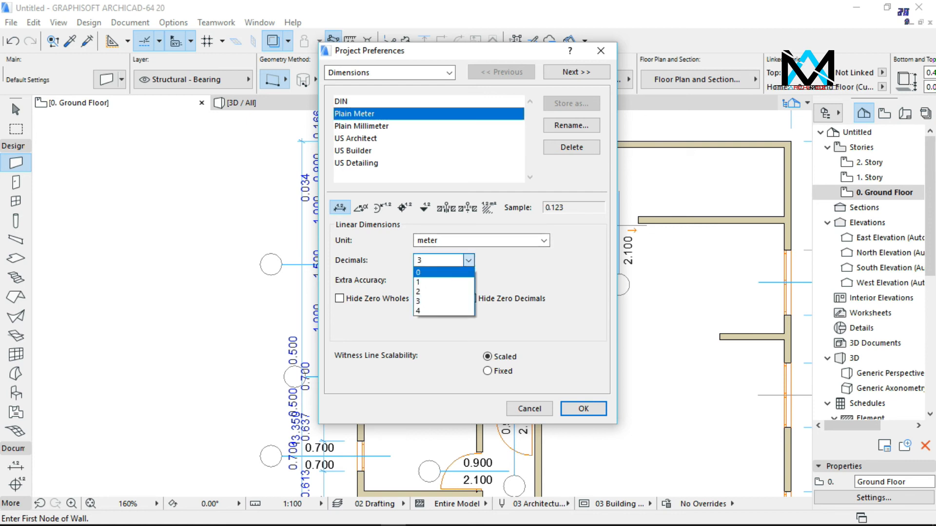
{"action": "key", "text": "Return"}
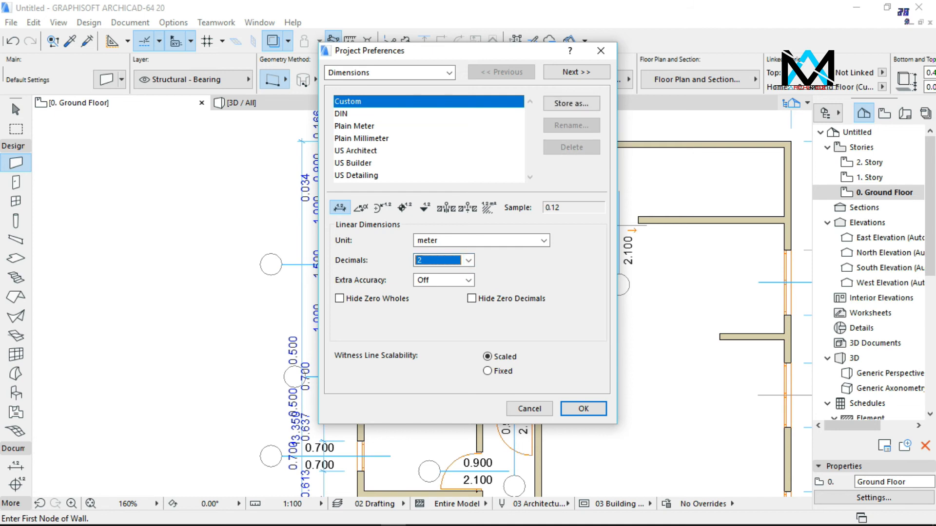
{"action": "left_click", "coordinate": [583, 408]}
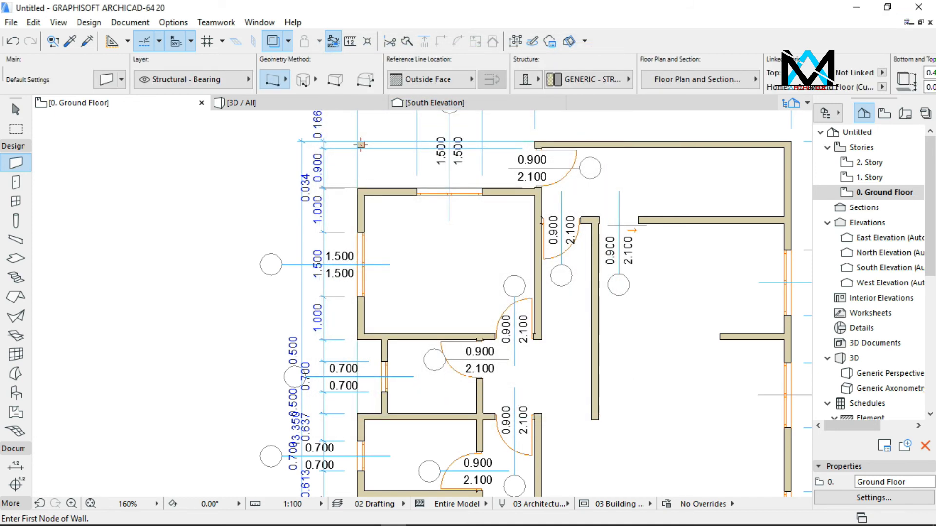
{"action": "scroll", "coordinate": [369, 151], "scroll_direction": "down", "scroll_amount": 3}
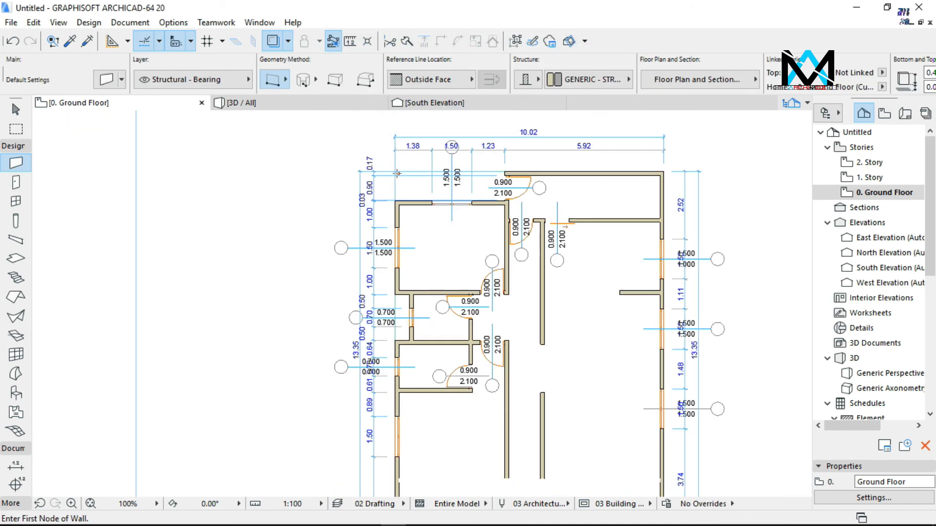
{"action": "scroll", "coordinate": [622, 275], "scroll_direction": "up", "scroll_amount": 1}
{"action": "scroll", "coordinate": [621, 275], "scroll_direction": "up", "scroll_amount": 3}
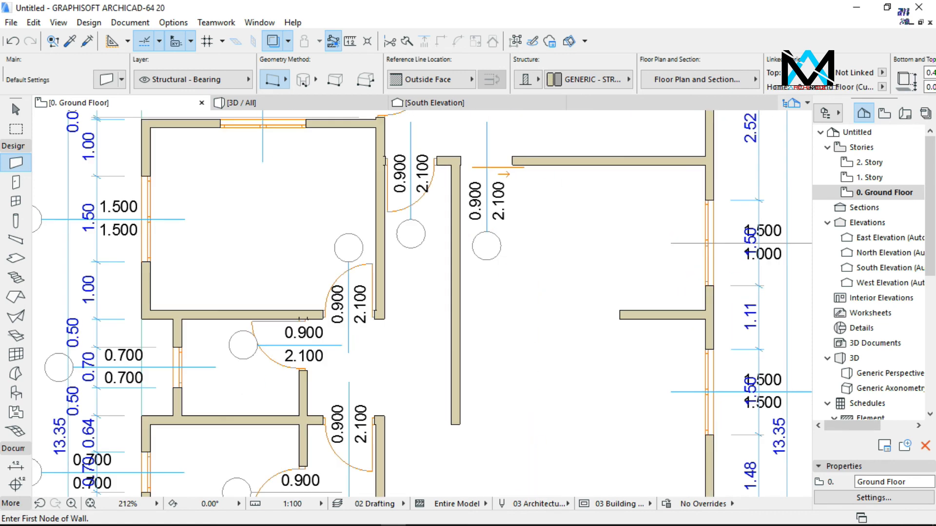
{"action": "scroll", "coordinate": [747, 213], "scroll_direction": "up", "scroll_amount": 1}
{"action": "scroll", "coordinate": [748, 213], "scroll_direction": "down", "scroll_amount": 1}
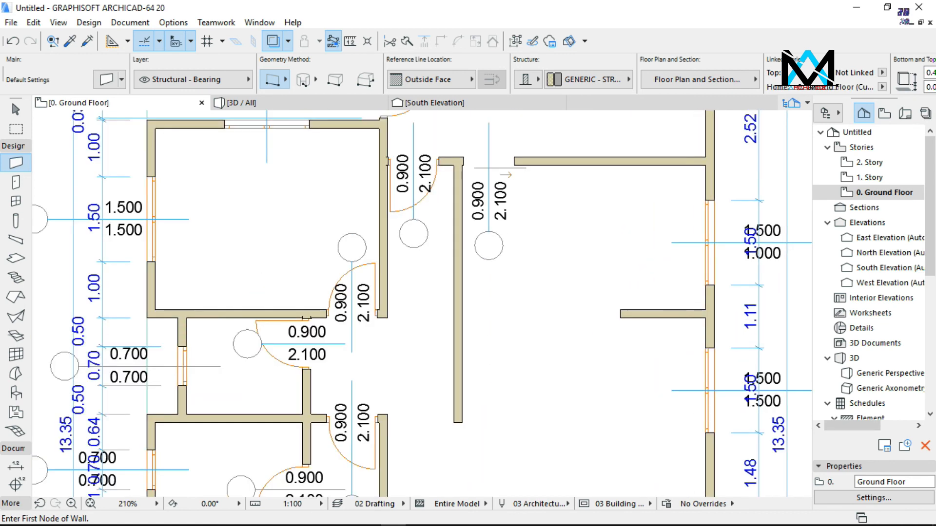
{"action": "scroll", "coordinate": [749, 211], "scroll_direction": "down", "scroll_amount": 1}
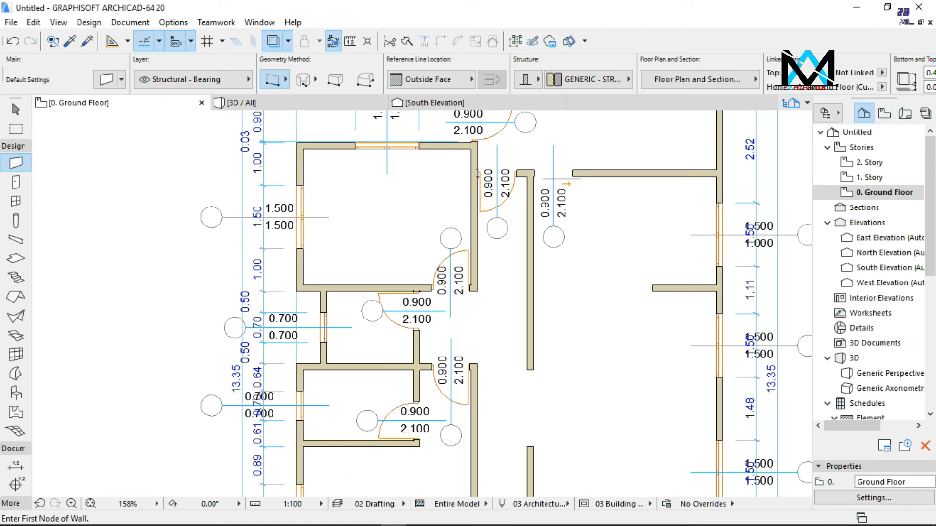
Select all the doors on the plan, set the project's door, window and skylight dimensions to 2 decimals, and deselect the doors
{"action": "left_click", "coordinate": [16, 182]}
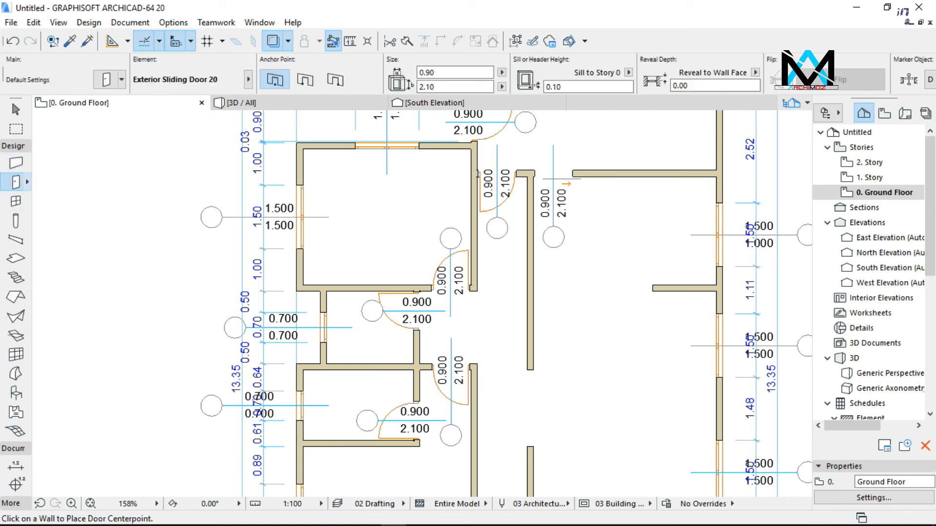
{"action": "key", "text": "ctrl+a"}
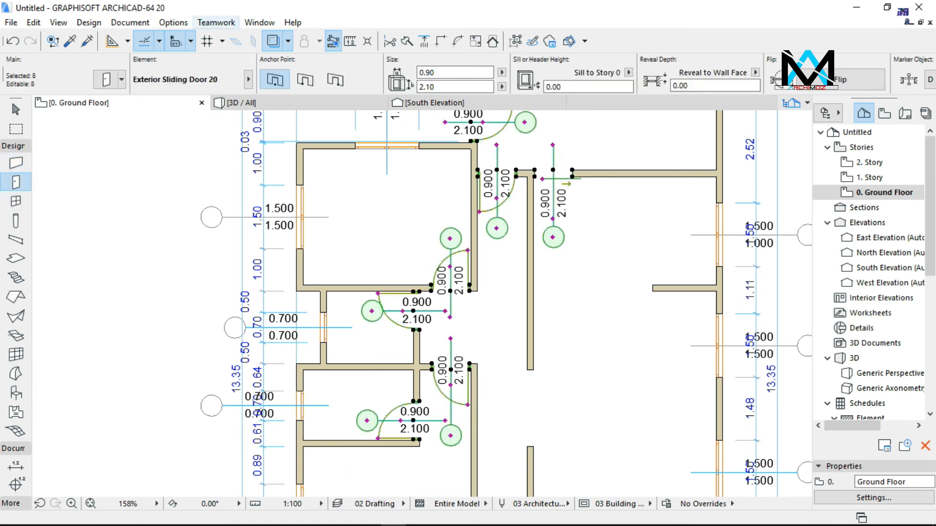
{"action": "left_click", "coordinate": [173, 23]}
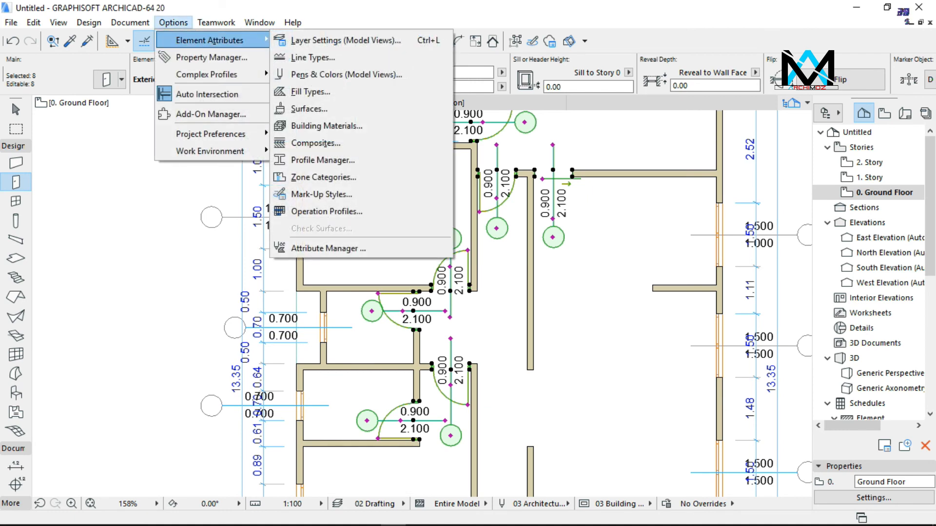
{"action": "mouse_move", "coordinate": [220, 134]}
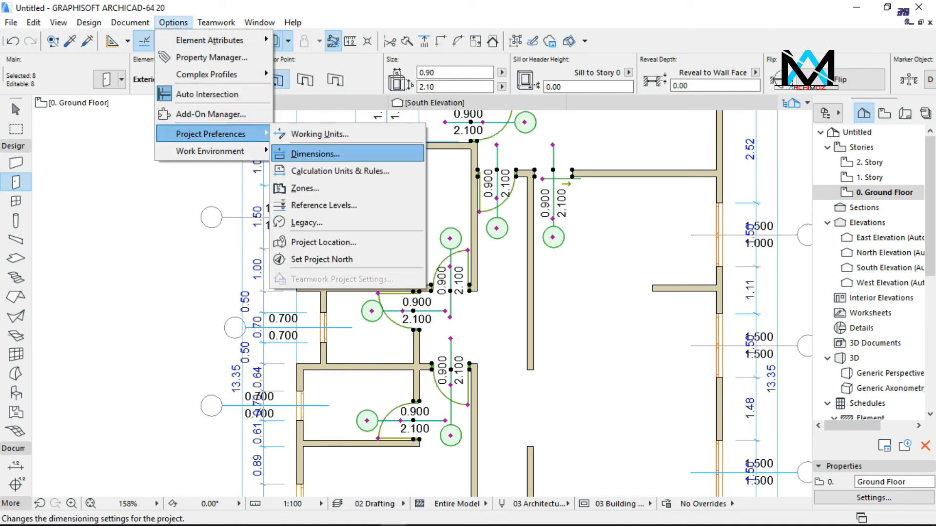
{"action": "left_click", "coordinate": [315, 152]}
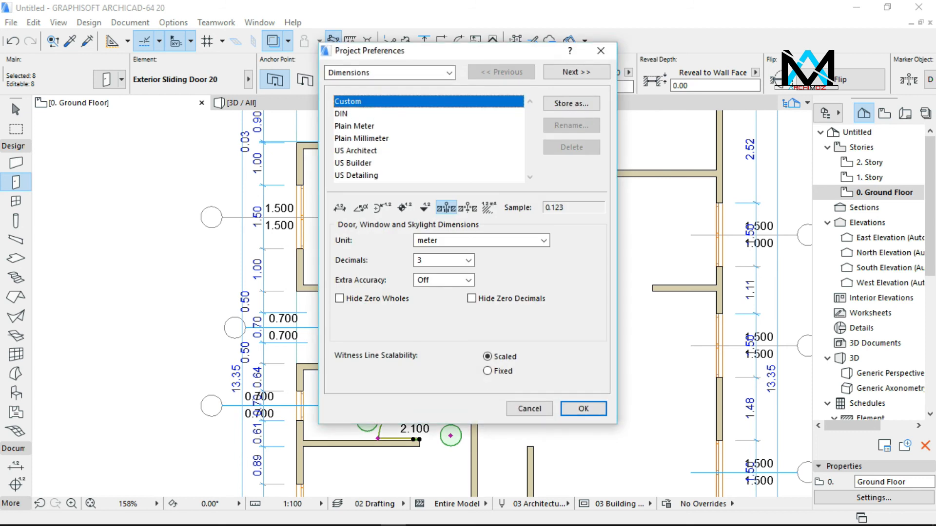
{"action": "left_click", "coordinate": [443, 260]}
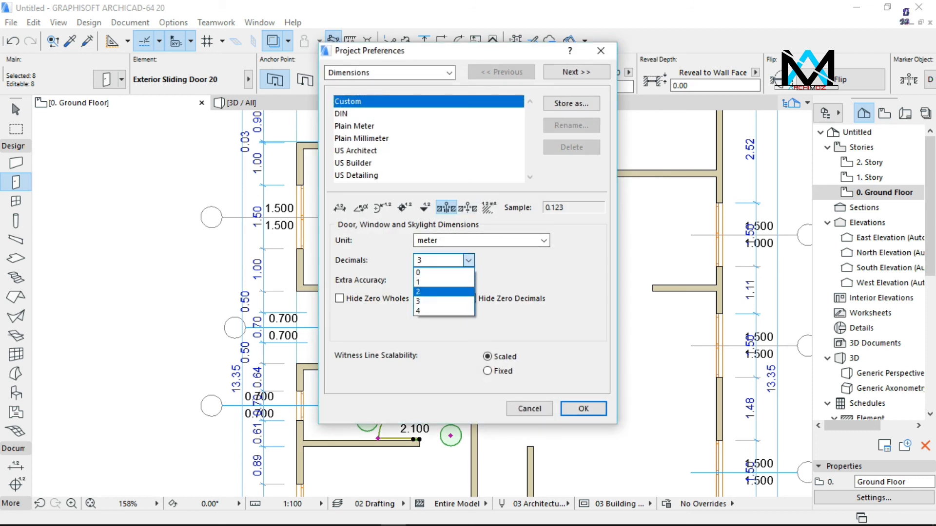
{"action": "left_click", "coordinate": [444, 291]}
{"action": "key", "text": "Return"}
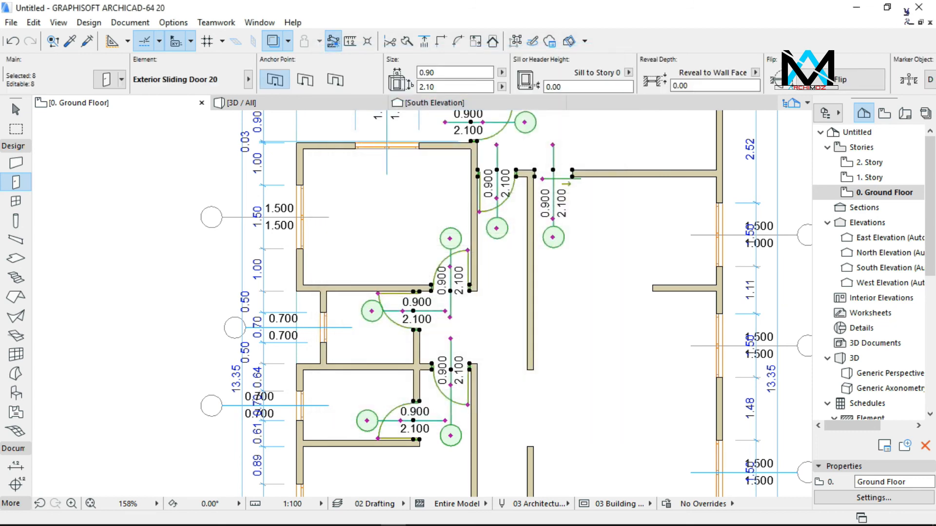
{"action": "key", "text": "Escape"}
Activate the Section tool and set the default section name to "corte A", keeping reference ID S-01
{"action": "scroll", "coordinate": [644, 190], "scroll_direction": "down", "scroll_amount": 2}
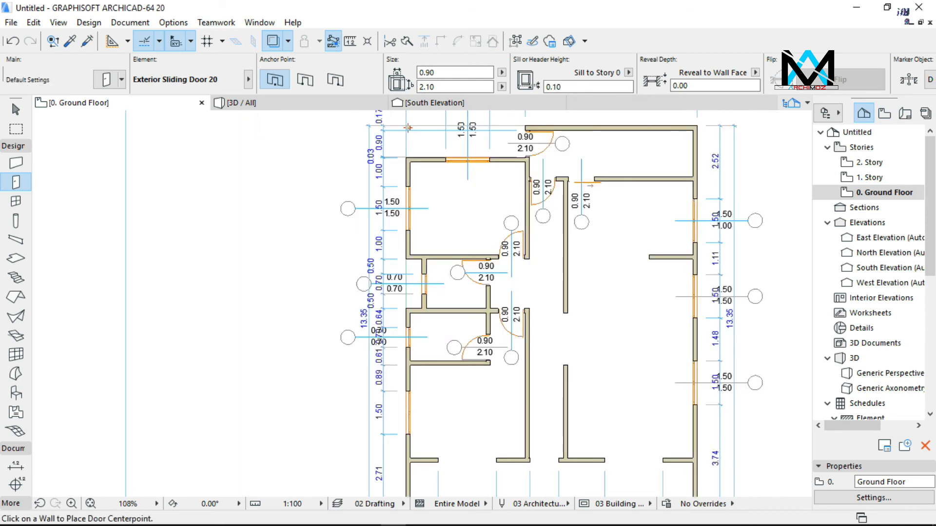
{"action": "scroll", "coordinate": [575, 179], "scroll_direction": "down", "scroll_amount": 2}
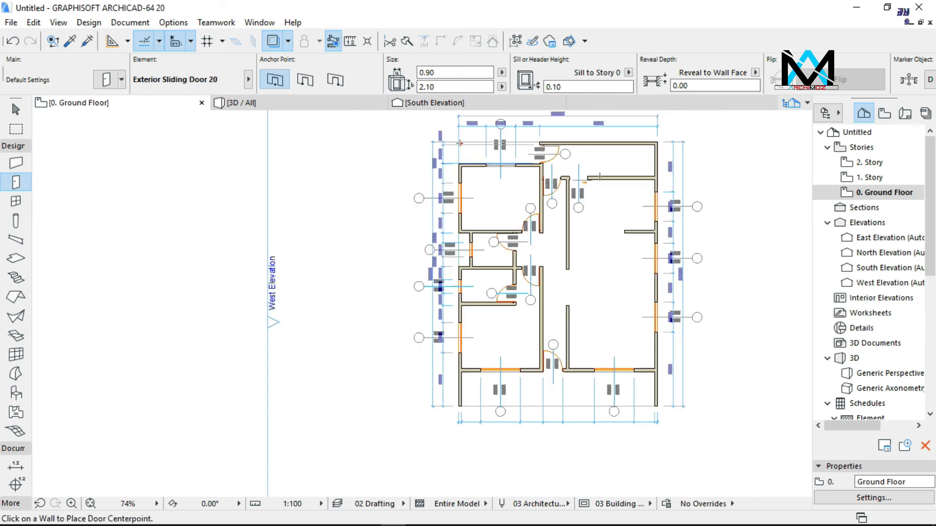
{"action": "scroll", "coordinate": [506, 363], "scroll_direction": "up", "scroll_amount": 1}
{"action": "scroll", "coordinate": [330, 293], "scroll_direction": "up", "scroll_amount": 2}
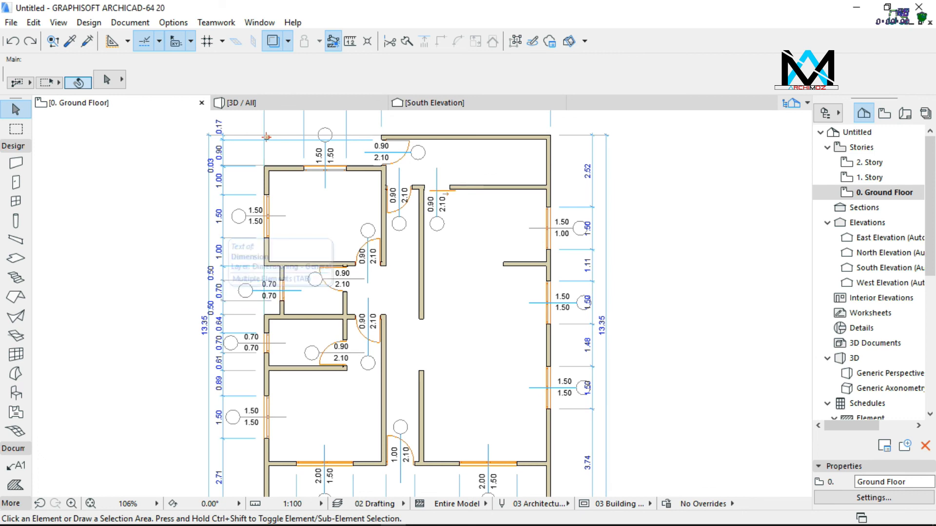
{"action": "scroll", "coordinate": [131, 258], "scroll_direction": "down", "scroll_amount": 1}
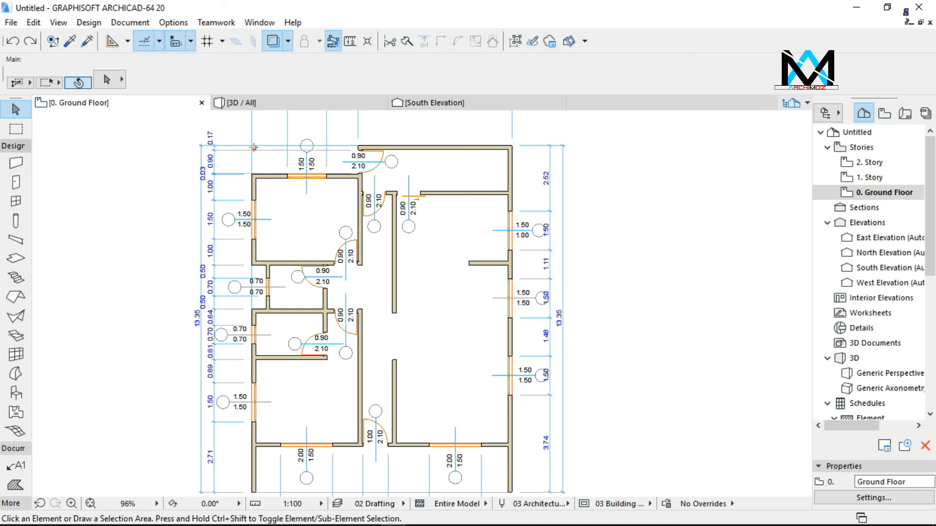
{"action": "left_click", "coordinate": [13, 145]}
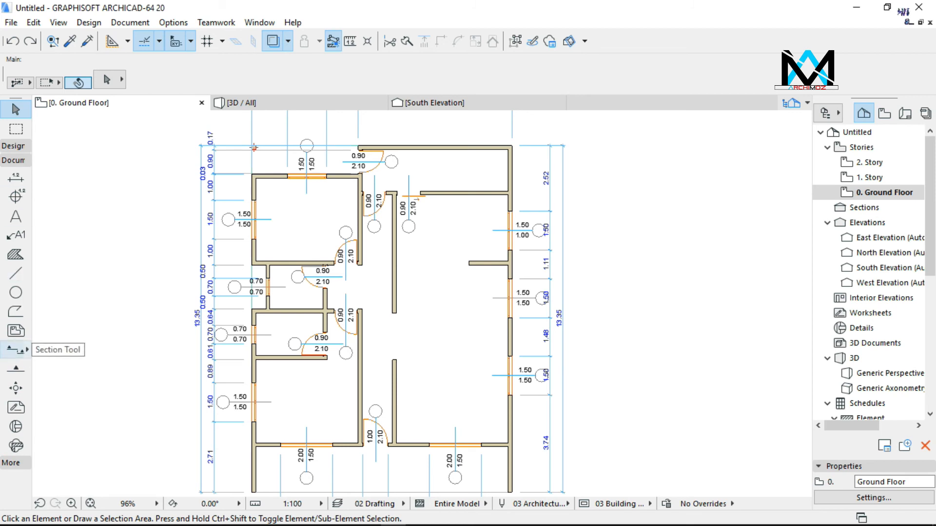
{"action": "left_click", "coordinate": [14, 350]}
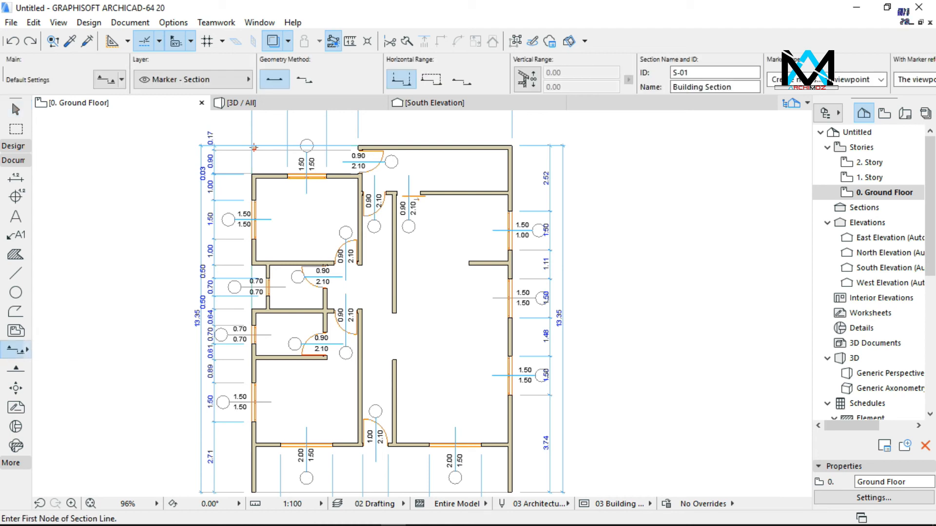
{"action": "key", "text": "ctrl+t"}
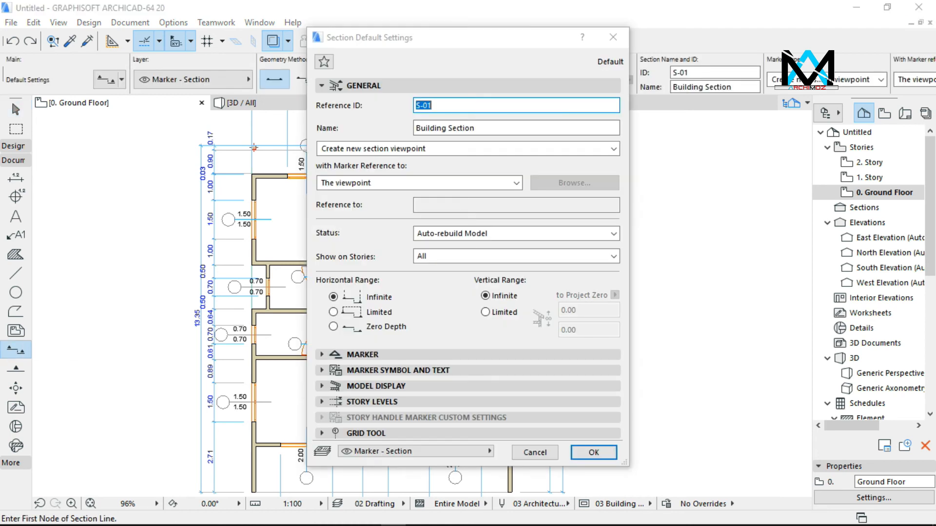
{"action": "mouse_move", "coordinate": [436, 41]}
{"action": "left_mouse_down"}
{"action": "mouse_move", "coordinate": [505, 28]}
{"action": "mouse_move", "coordinate": [451, 49]}
{"action": "left_mouse_up"}
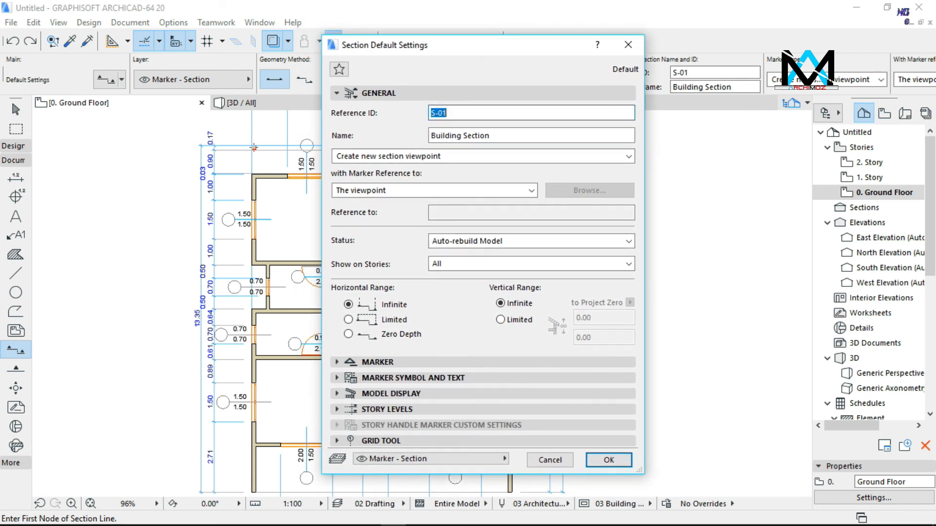
{"action": "left_click", "coordinate": [456, 113]}
{"action": "key", "text": "Tab"}
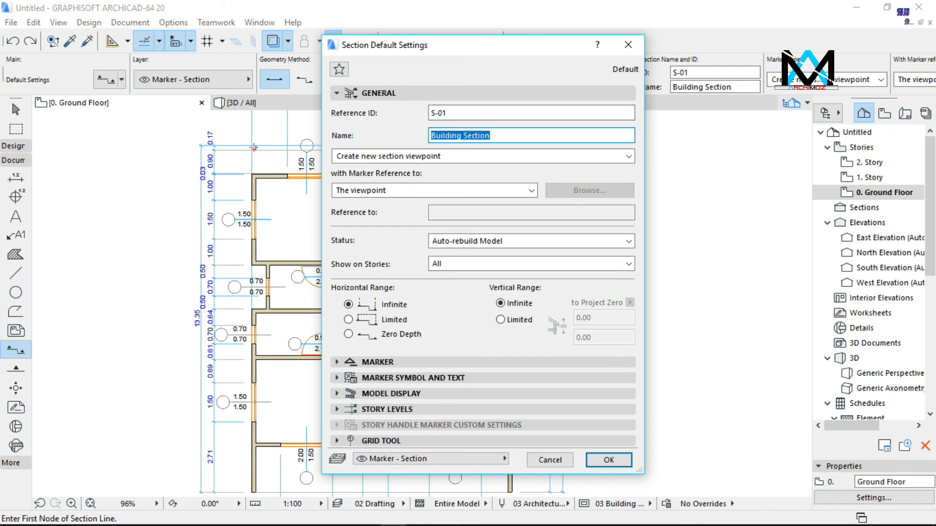
{"action": "type", "text": "corte"}
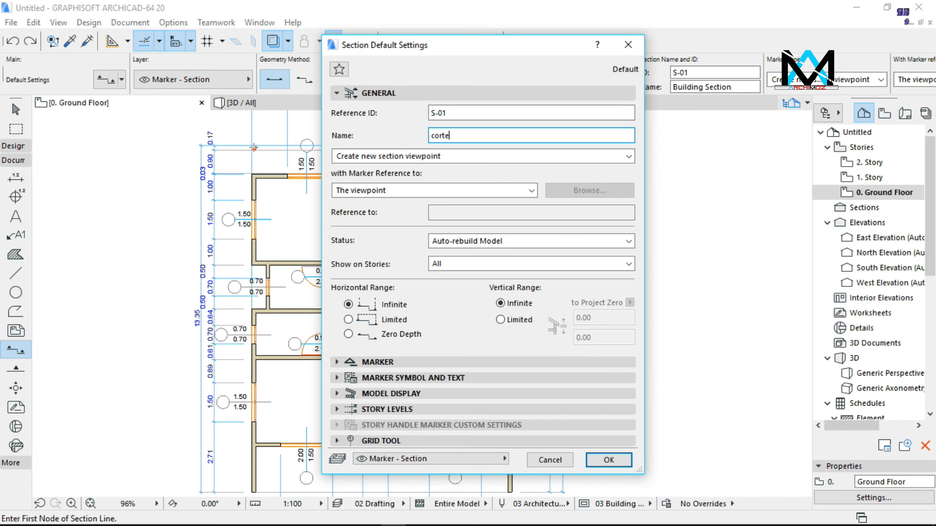
{"action": "type", "text": " A"}
{"action": "key", "text": "Return"}
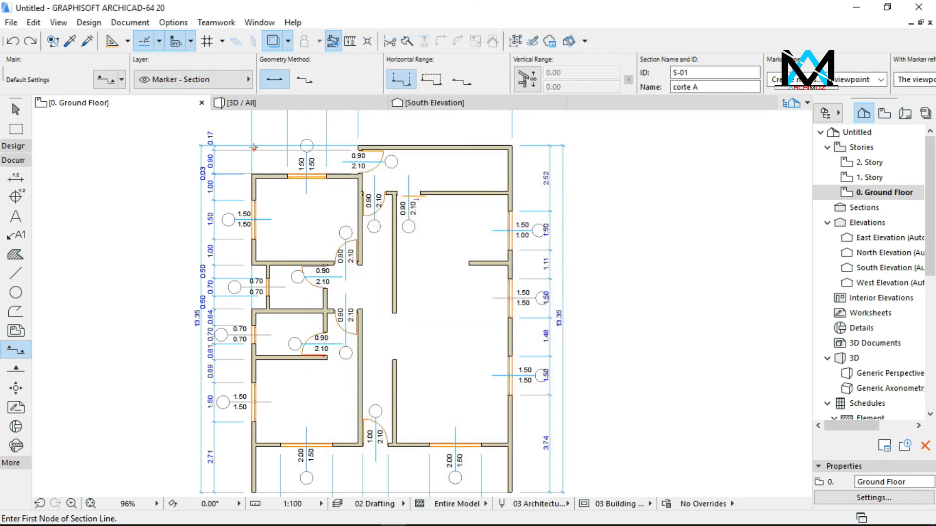
Draw a vertical section line about 15.3 m long through the house's eastern rooms, from north to south, looking east
{"action": "scroll", "coordinate": [254, 147], "scroll_direction": "down", "scroll_amount": 2}
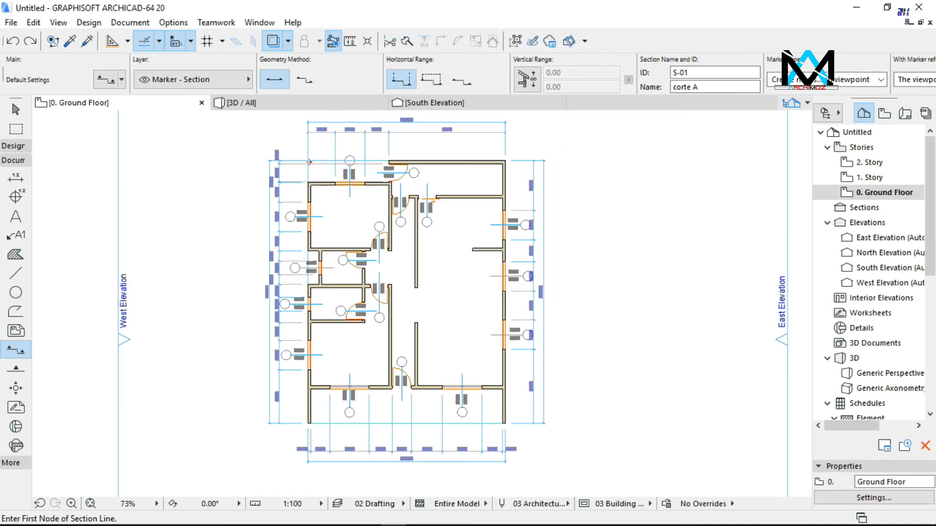
{"action": "left_click", "coordinate": [431, 142]}
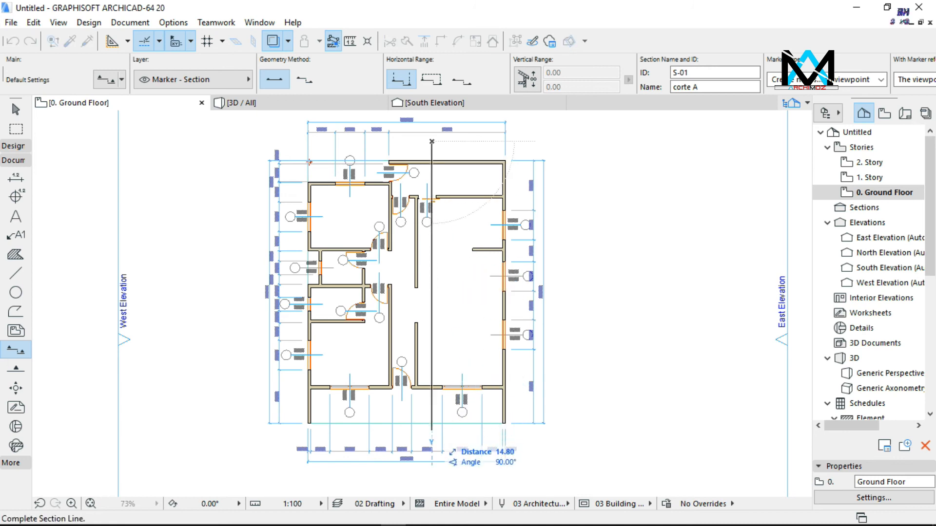
{"action": "left_click", "coordinate": [432, 441]}
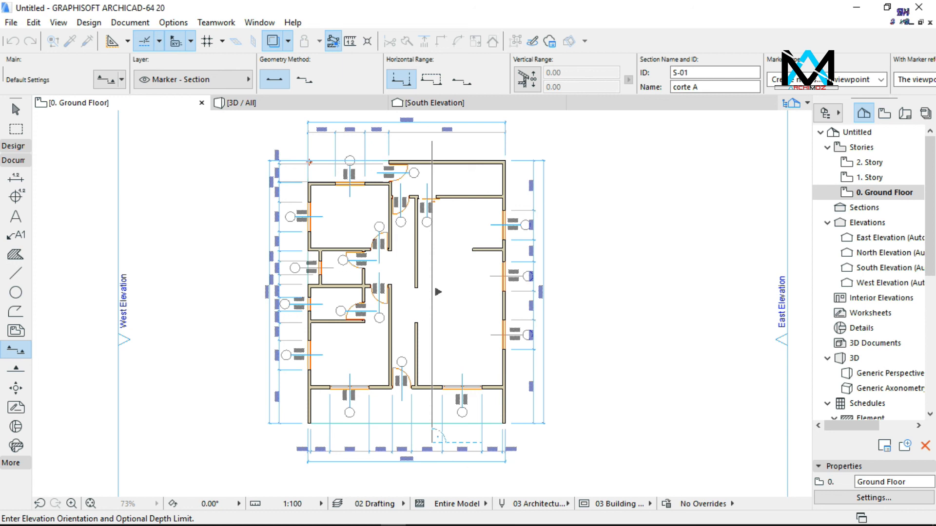
{"action": "left_click", "coordinate": [439, 292]}
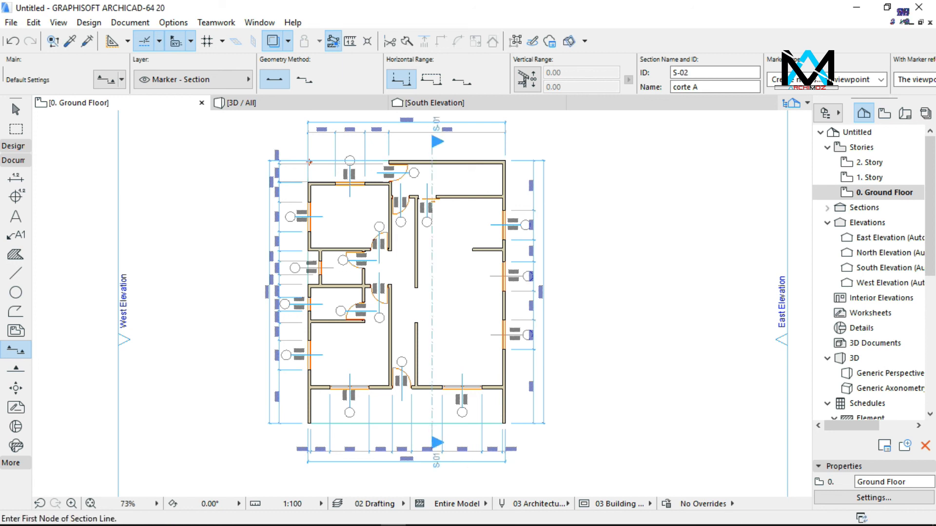
Change the marker style of the corte A section line to a circular symbol
{"action": "scroll", "coordinate": [442, 442], "scroll_direction": "up", "scroll_amount": 4}
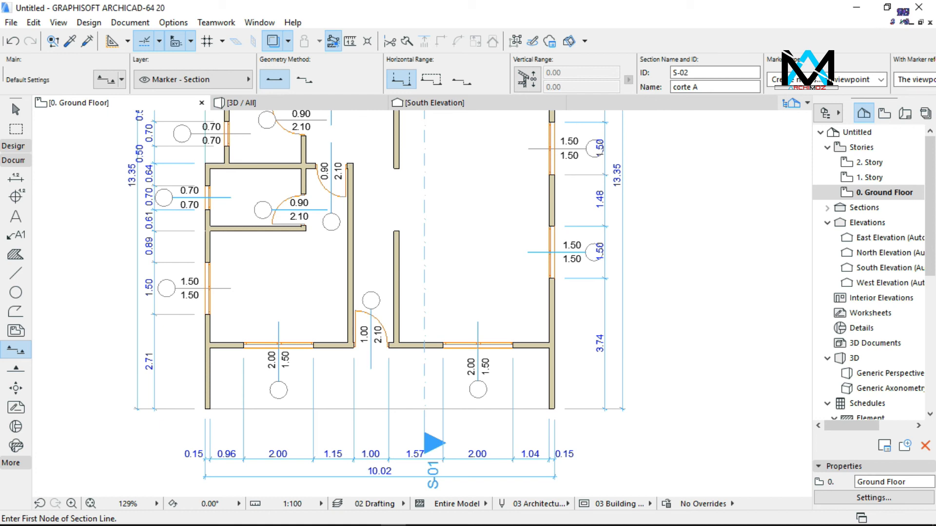
{"action": "right_click", "coordinate": [425, 433]}
{"action": "left_click", "coordinate": [493, 132]}
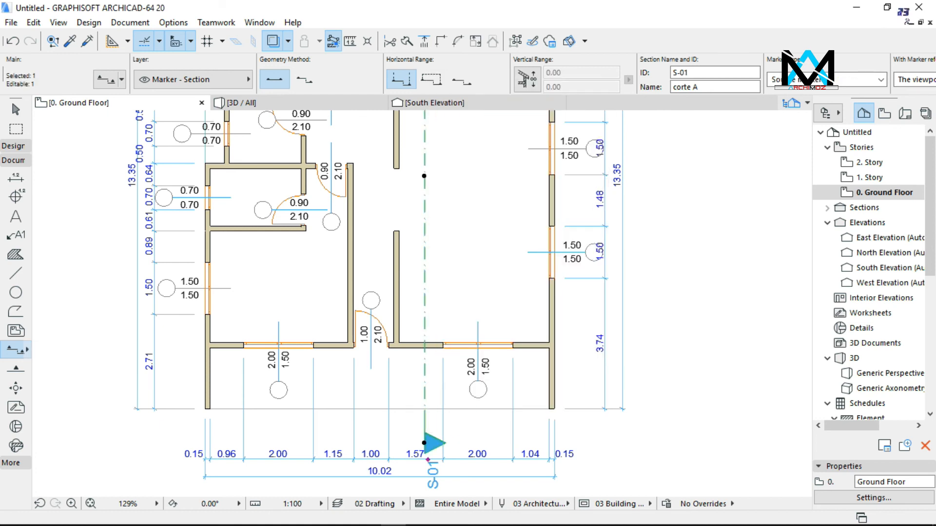
{"action": "key", "text": "ctrl+t"}
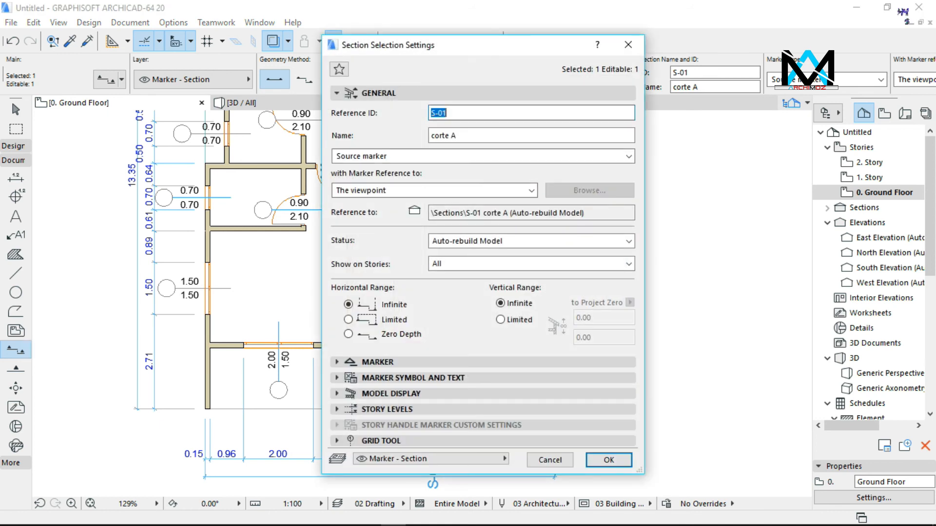
{"action": "left_click", "coordinate": [377, 362]}
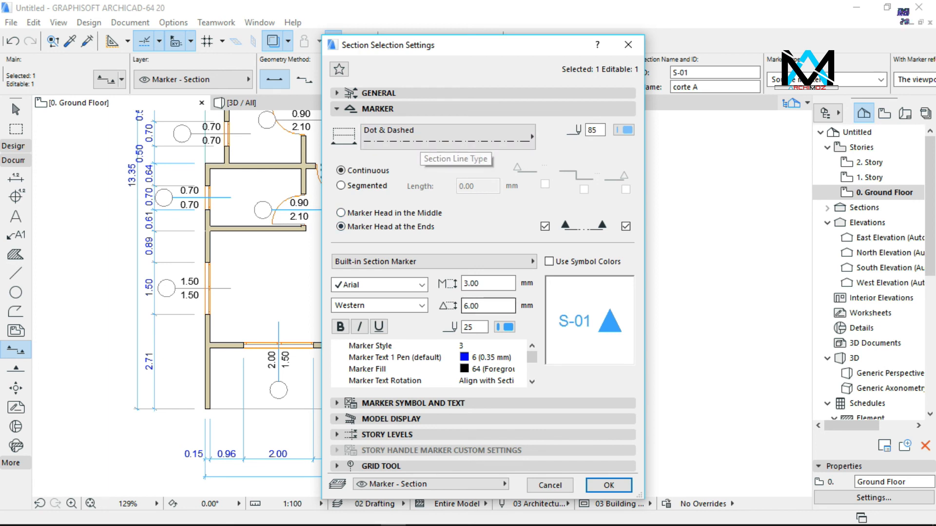
{"action": "left_click", "coordinate": [480, 403]}
{"action": "left_click", "coordinate": [497, 162]}
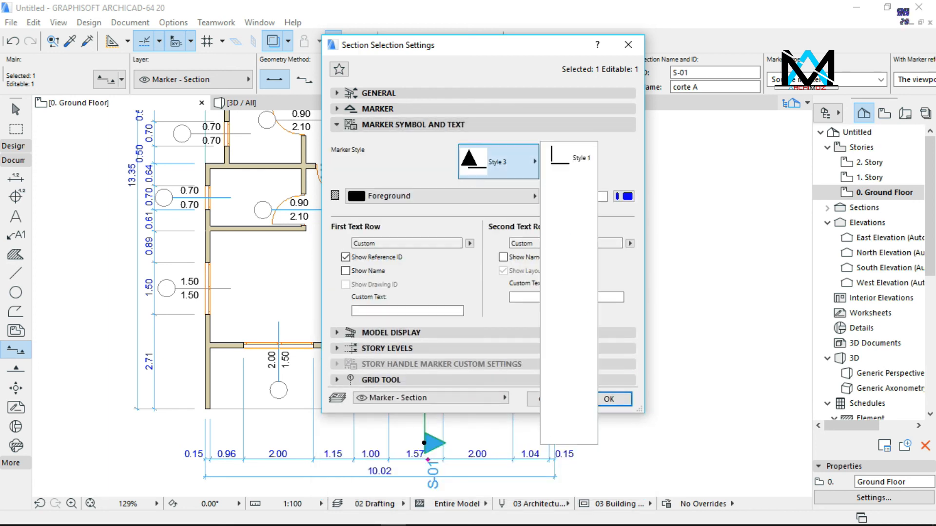
{"action": "left_click", "coordinate": [582, 248]}
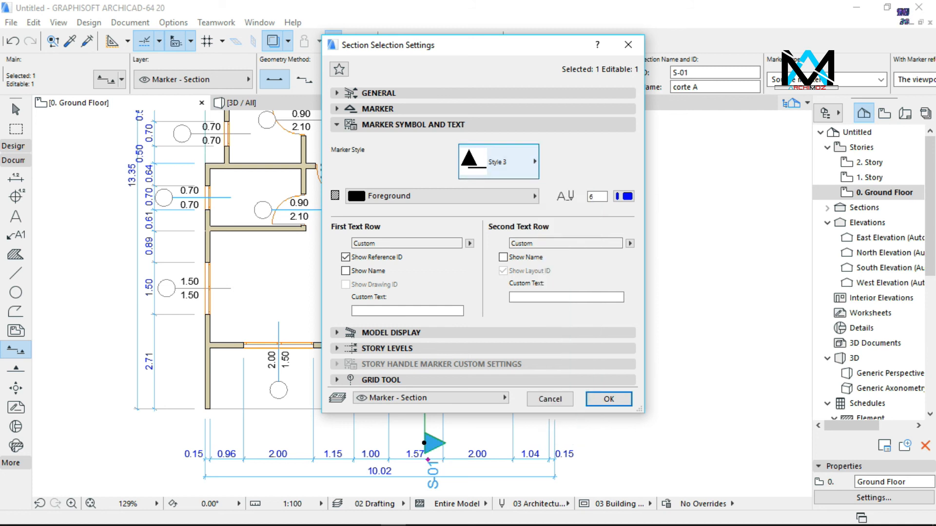
{"action": "left_click", "coordinate": [614, 400]}
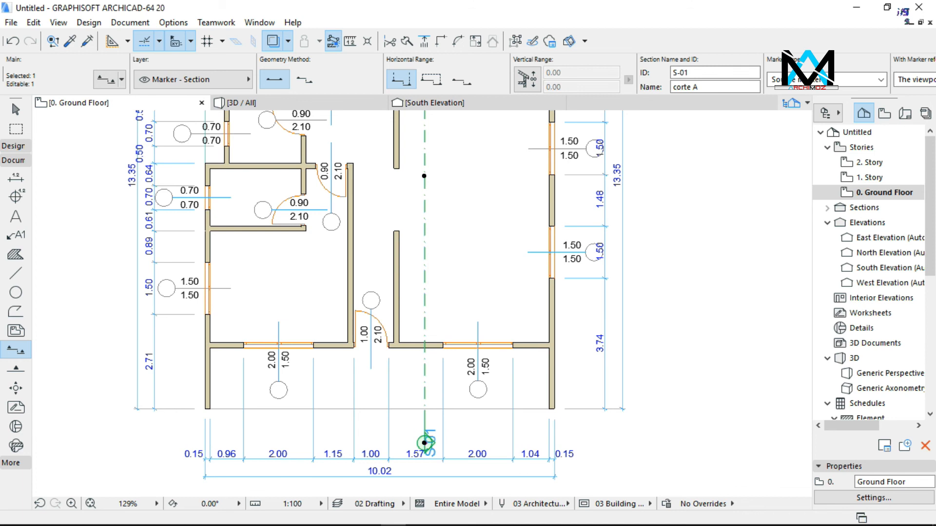
Extend both ends of the corte A section line beyond the exterior dimension lines and deselect it
{"action": "scroll", "coordinate": [632, 275], "scroll_direction": "down", "scroll_amount": 5}
{"action": "scroll", "coordinate": [515, 370], "scroll_direction": "up", "scroll_amount": 2}
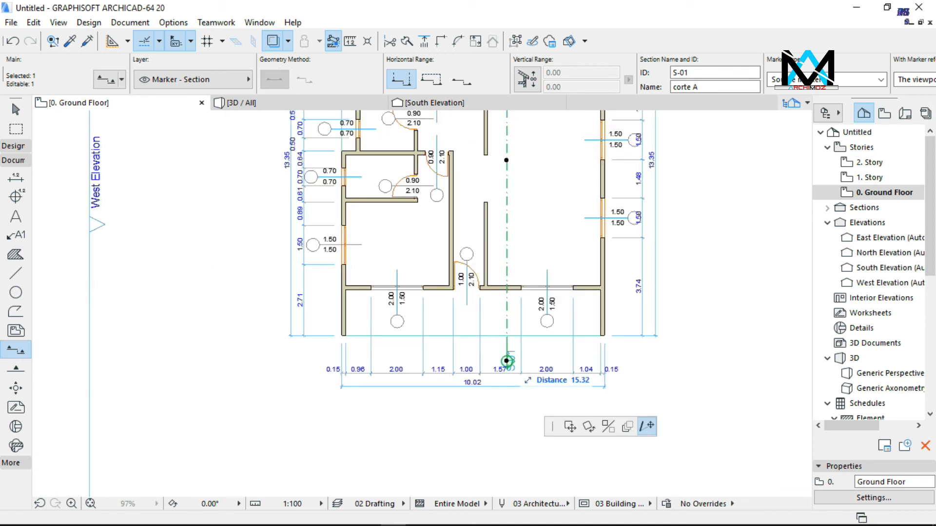
{"action": "left_click", "coordinate": [506, 361]}
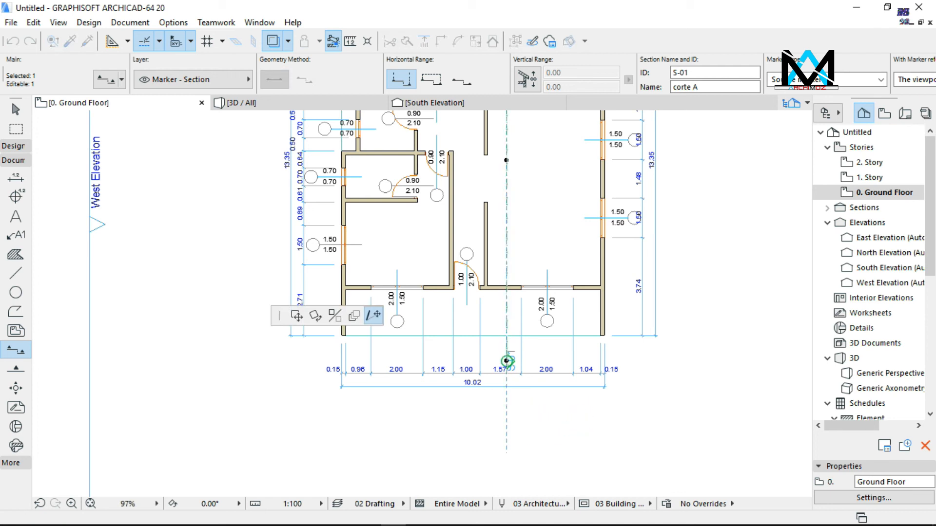
{"action": "left_click", "coordinate": [507, 418]}
{"action": "scroll", "coordinate": [500, 424], "scroll_direction": "down", "scroll_amount": 2}
{"action": "scroll", "coordinate": [501, 424], "scroll_direction": "down", "scroll_amount": 2}
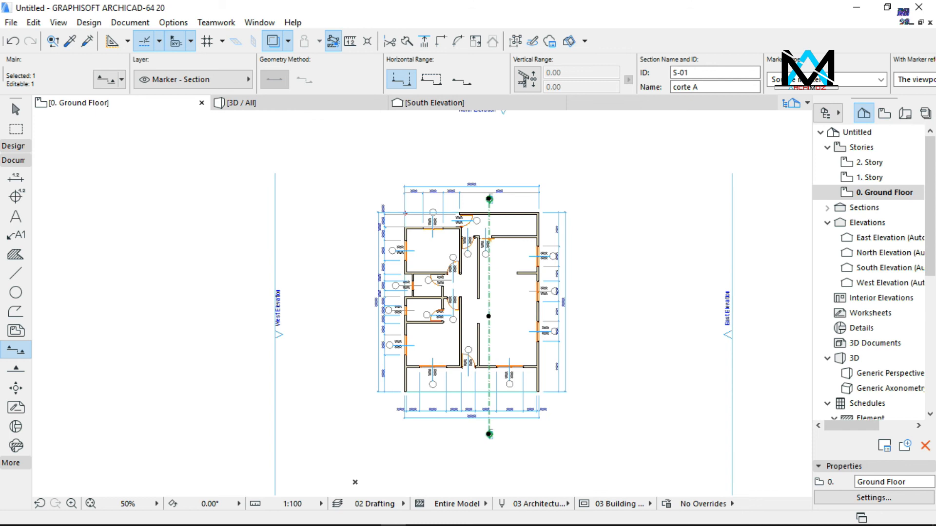
{"action": "left_click", "coordinate": [489, 198]}
{"action": "left_click", "coordinate": [488, 165]}
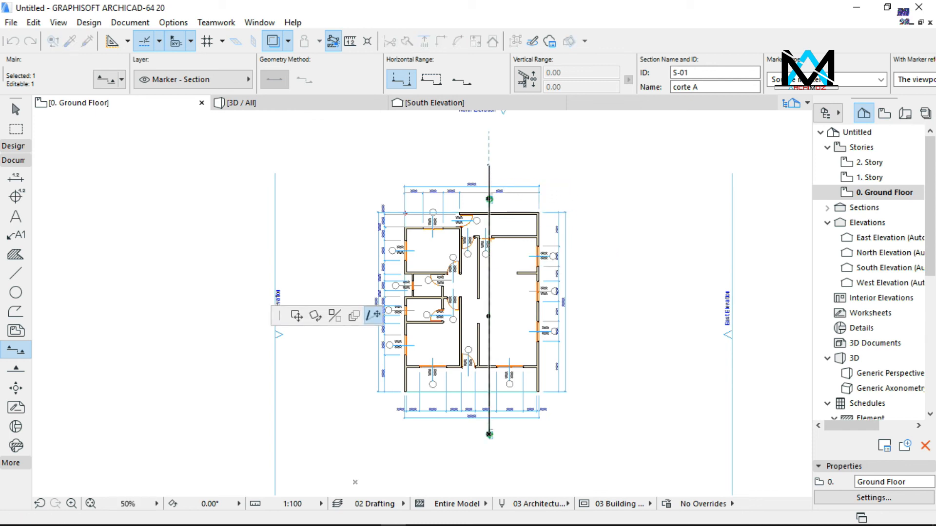
{"action": "key", "text": "Escape"}
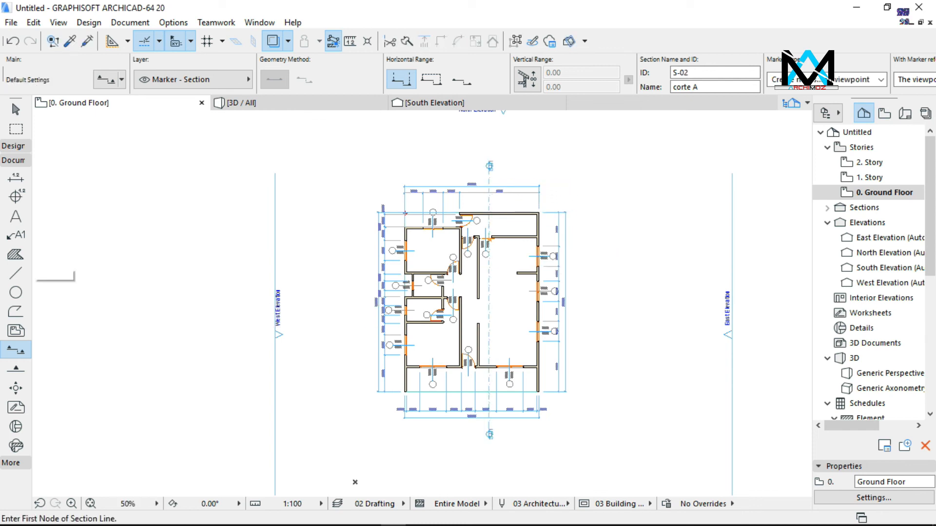
{"action": "scroll", "coordinate": [469, 276], "scroll_direction": "up", "scroll_amount": 3}
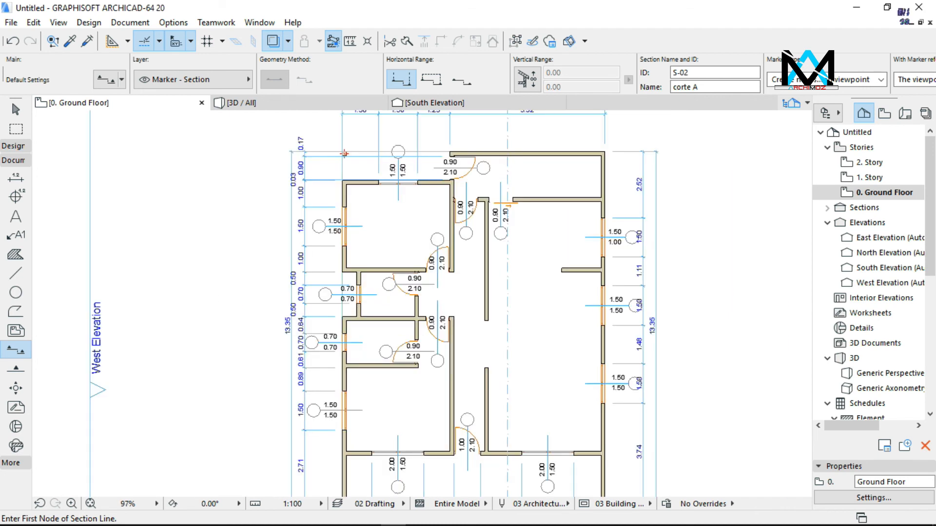
Draw a horizontal section line about 16.1 m long across the middle of the house, from east to west, looking south
{"action": "left_click", "coordinate": [676, 303]}
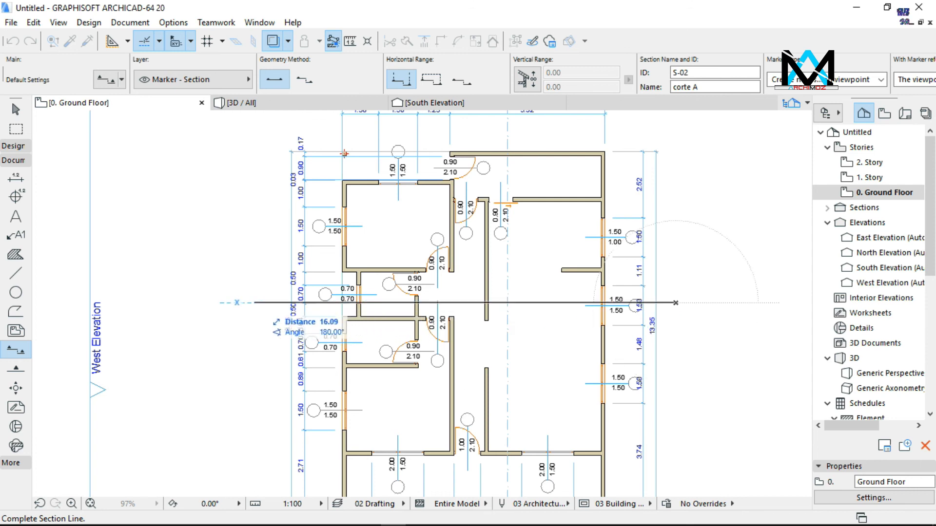
{"action": "left_click", "coordinate": [255, 303]}
{"action": "left_click", "coordinate": [255, 395]}
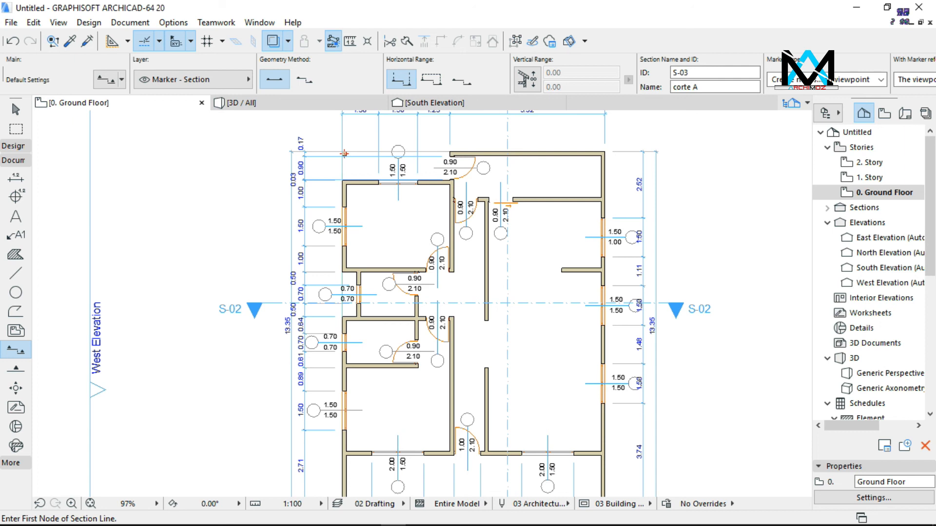
Change the marker style of the horizontal section line S-02 to the circular Style 4
{"action": "right_click", "coordinate": [260, 303]}
{"action": "left_click", "coordinate": [15, 350]}
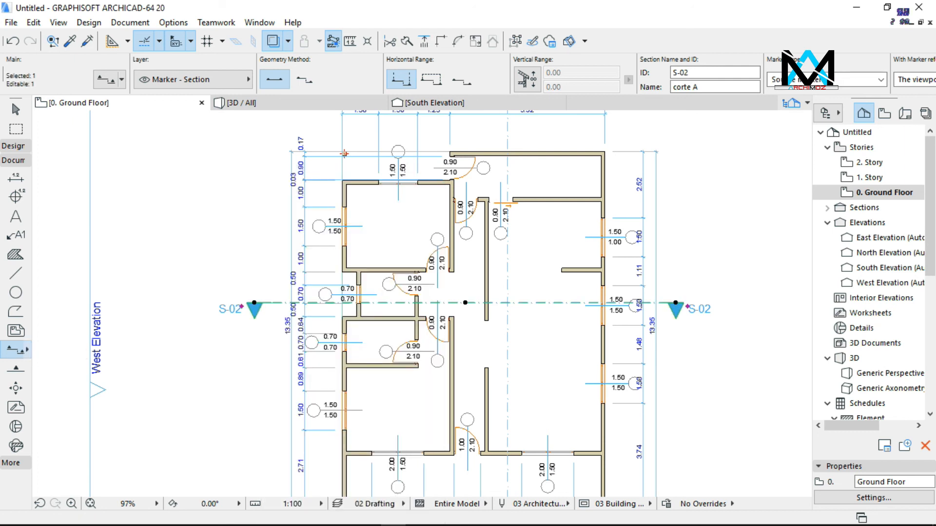
{"action": "key", "text": "ctrl+t"}
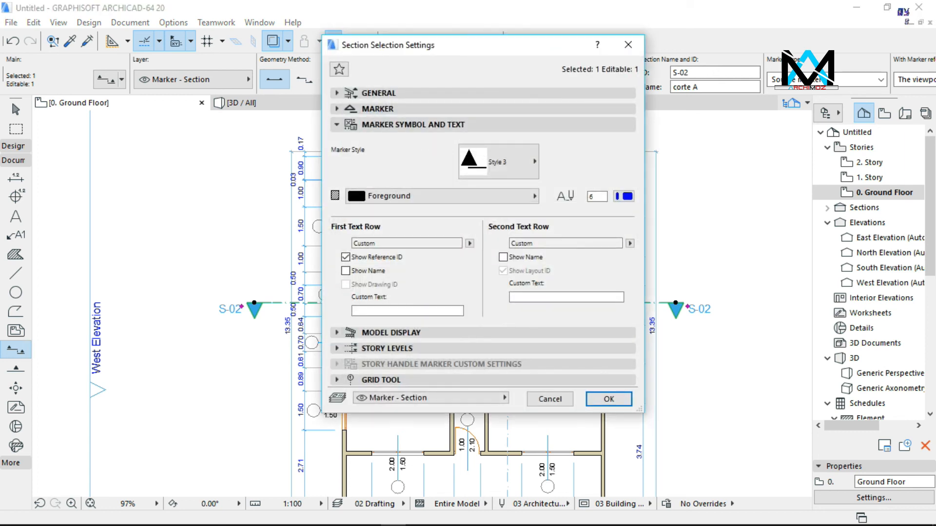
{"action": "left_click", "coordinate": [498, 161]}
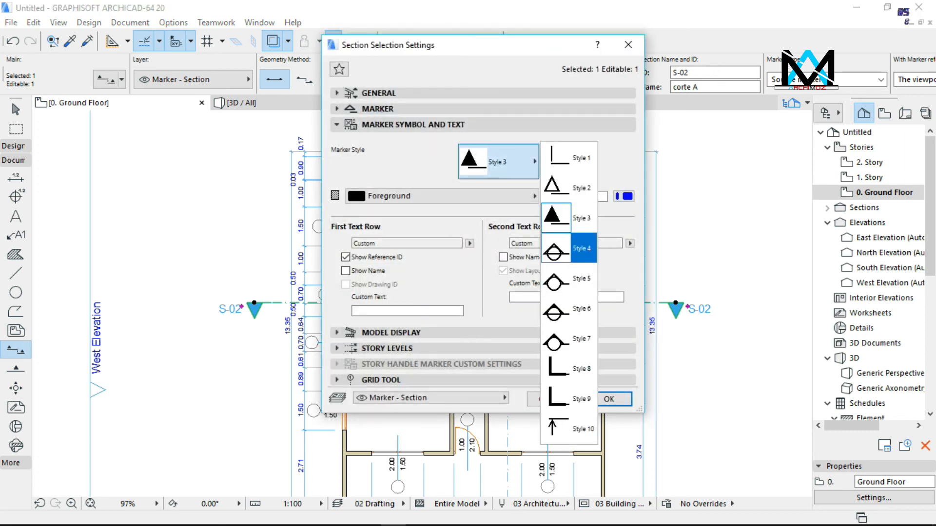
{"action": "left_click", "coordinate": [570, 248]}
Rename the horizontal section S-02 as "corte B" and deselect it
{"action": "left_click", "coordinate": [379, 93]}
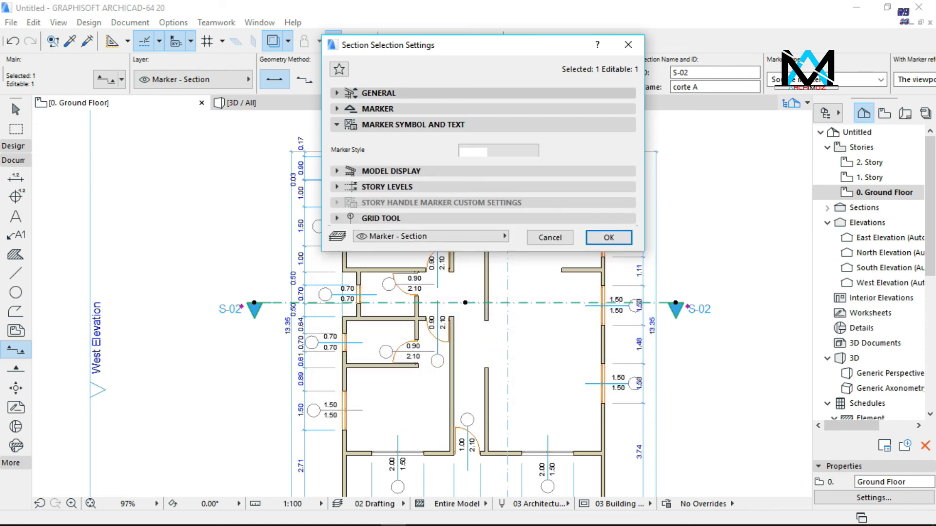
{"action": "left_click", "coordinate": [458, 136]}
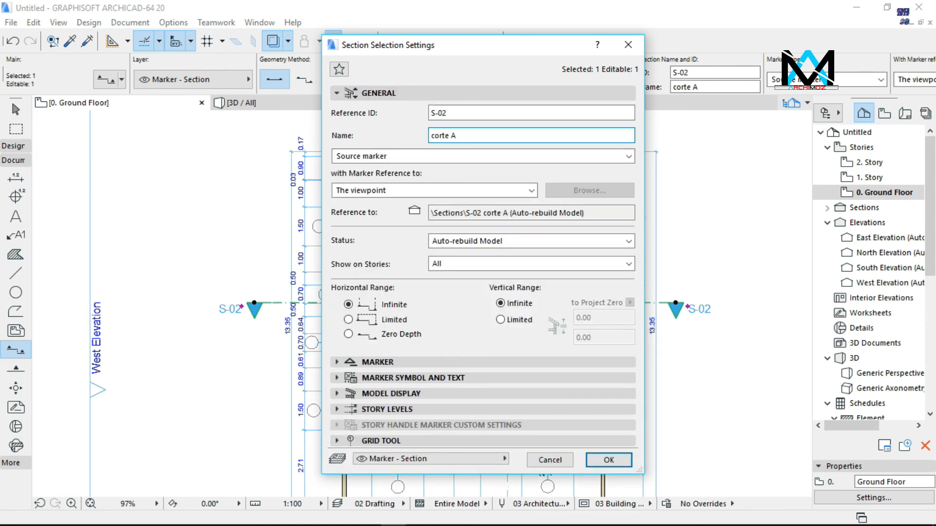
{"action": "type", "text": "B"}
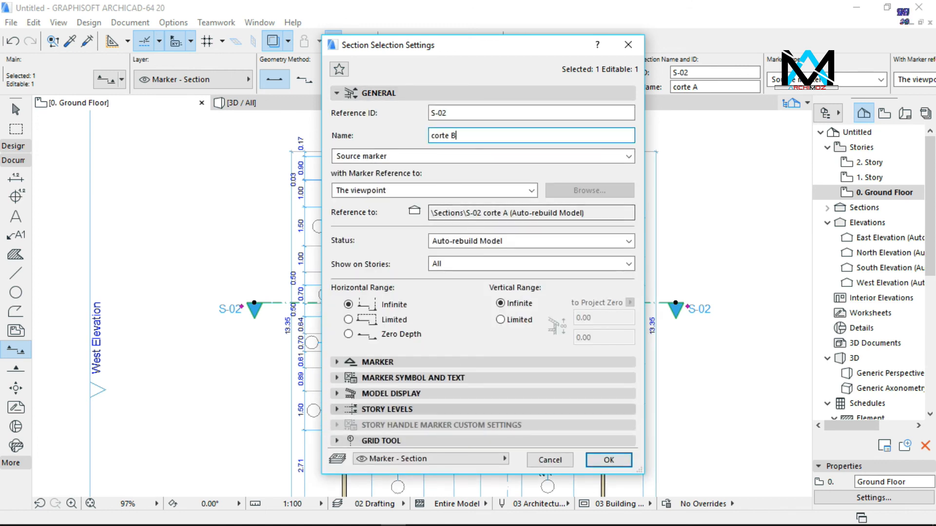
{"action": "left_click", "coordinate": [609, 460]}
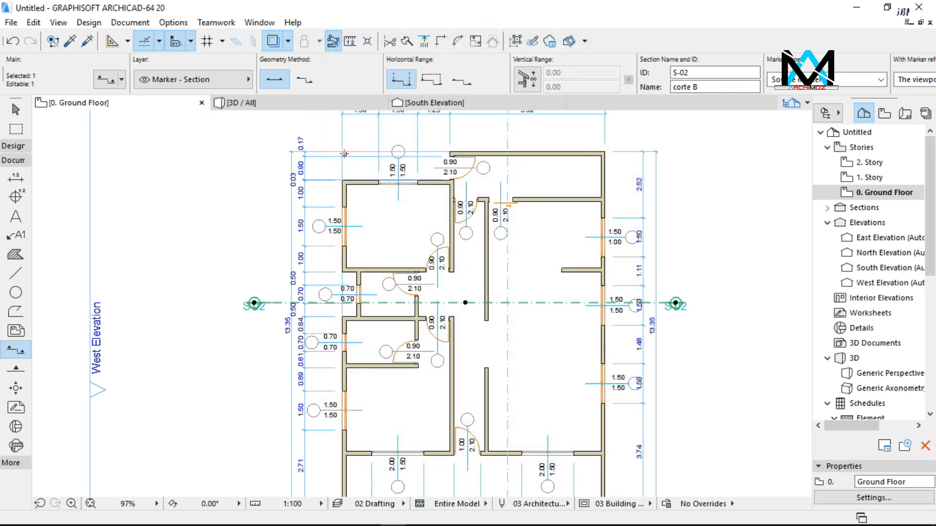
{"action": "key", "text": "Escape"}
{"action": "scroll", "coordinate": [527, 254], "scroll_direction": "down", "scroll_amount": 2}
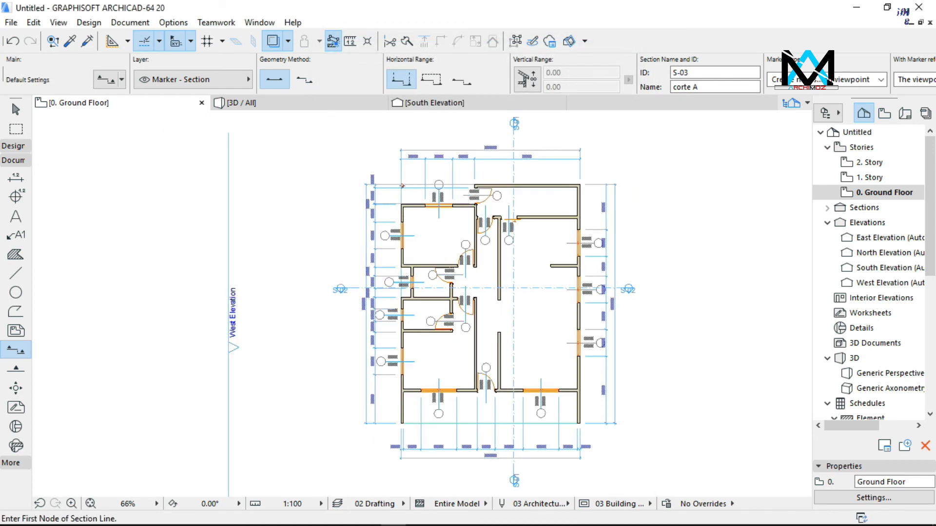
{"action": "scroll", "coordinate": [402, 185], "scroll_direction": "down", "scroll_amount": 2}
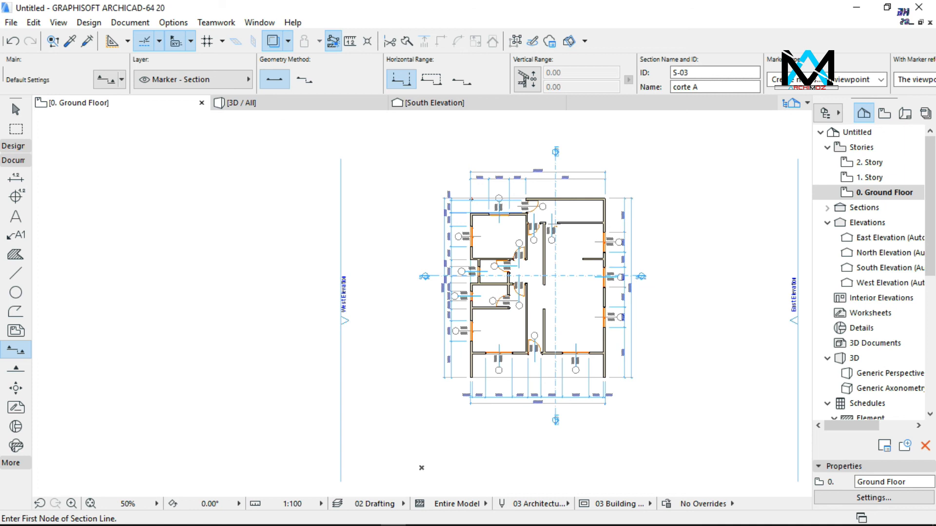
{"action": "scroll", "coordinate": [346, 411], "scroll_direction": "up", "scroll_amount": 1}
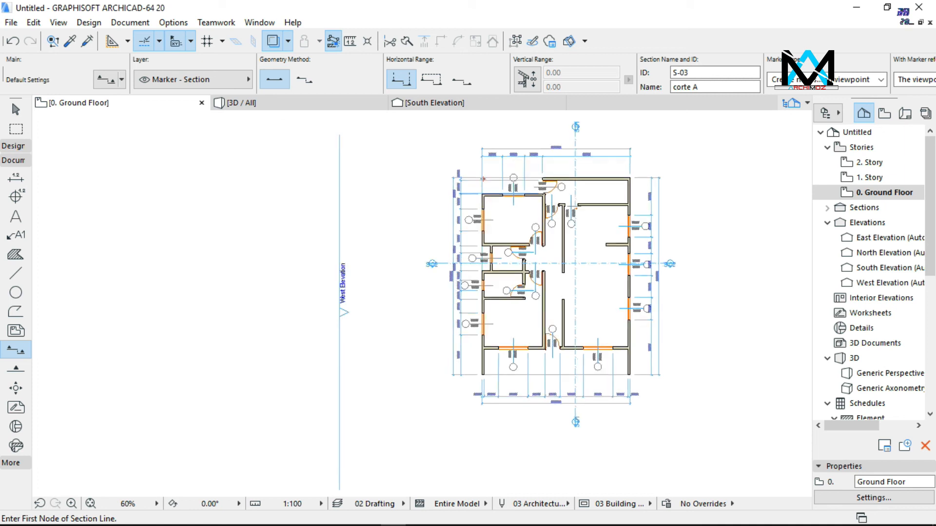
{"action": "scroll", "coordinate": [324, 341], "scroll_direction": "down", "scroll_amount": 1}
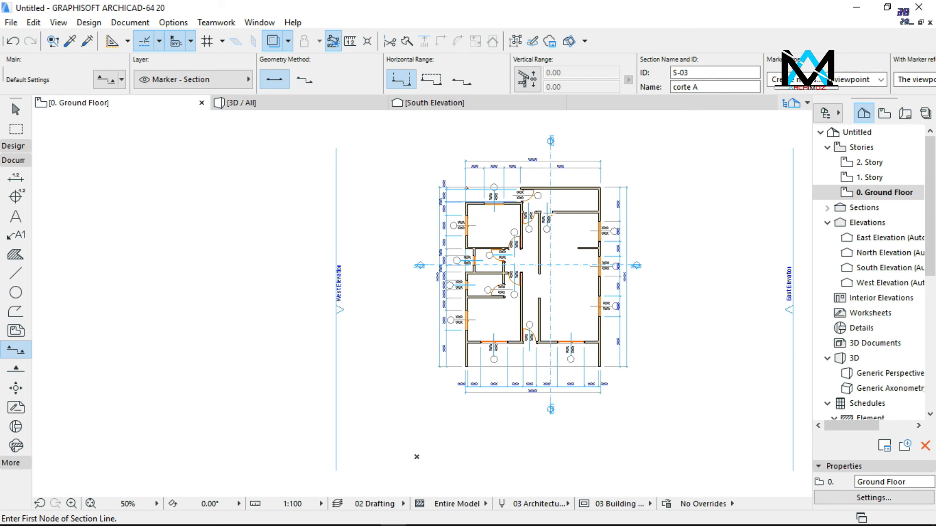
{"action": "scroll", "coordinate": [629, 240], "scroll_direction": "up", "scroll_amount": 5}
{"action": "scroll", "coordinate": [634, 291], "scroll_direction": "down", "scroll_amount": 2}
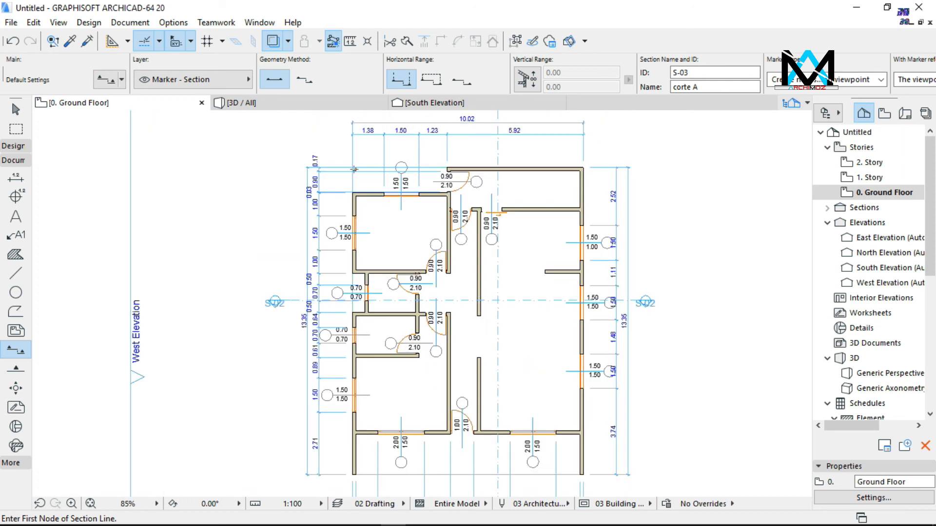
{"action": "scroll", "coordinate": [636, 294], "scroll_direction": "down", "scroll_amount": 2}
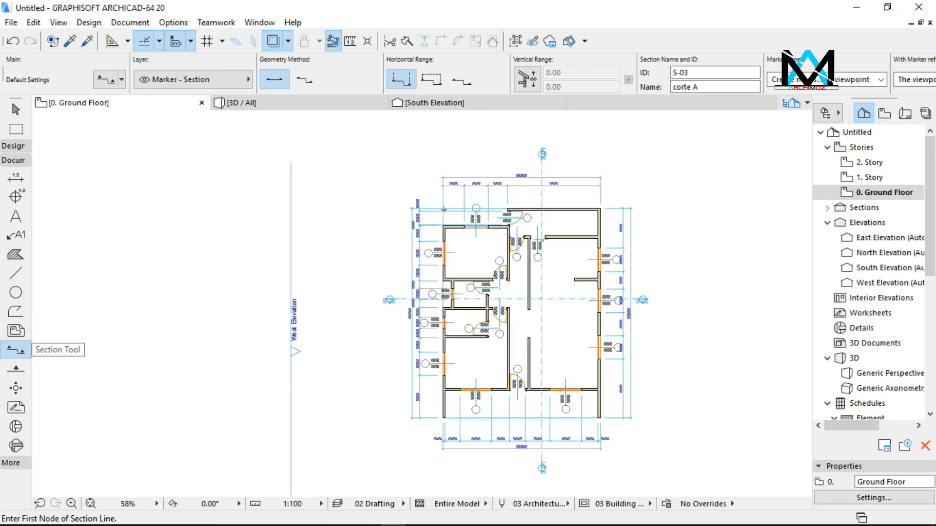
Activate the Elevation tool and set its default name to "ALCADOS", keeping reference ID E-01
{"action": "left_click", "coordinate": [16, 368]}
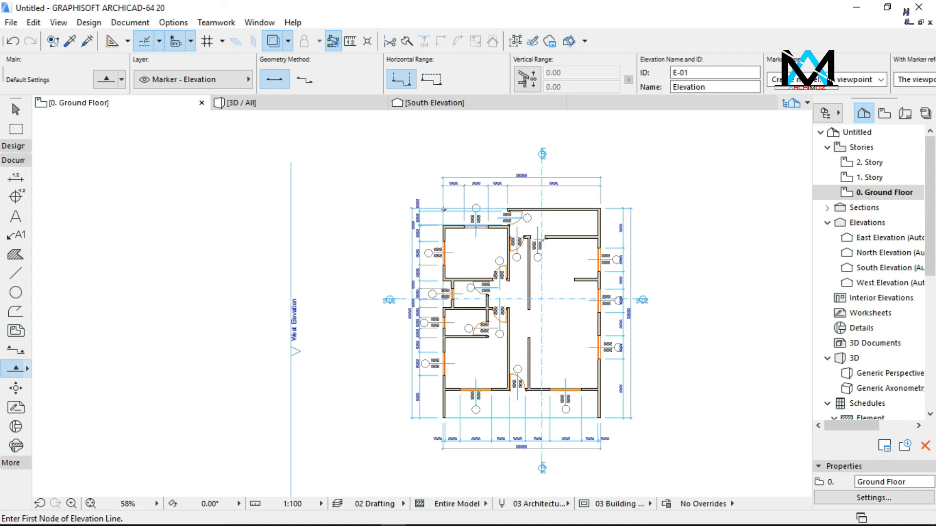
{"action": "double_click", "coordinate": [15, 369]}
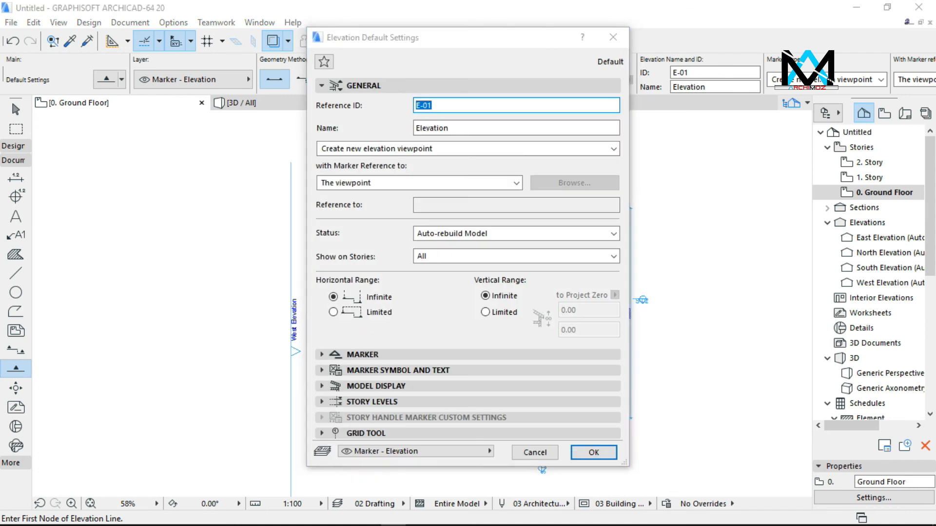
{"action": "key", "text": "Tab"}
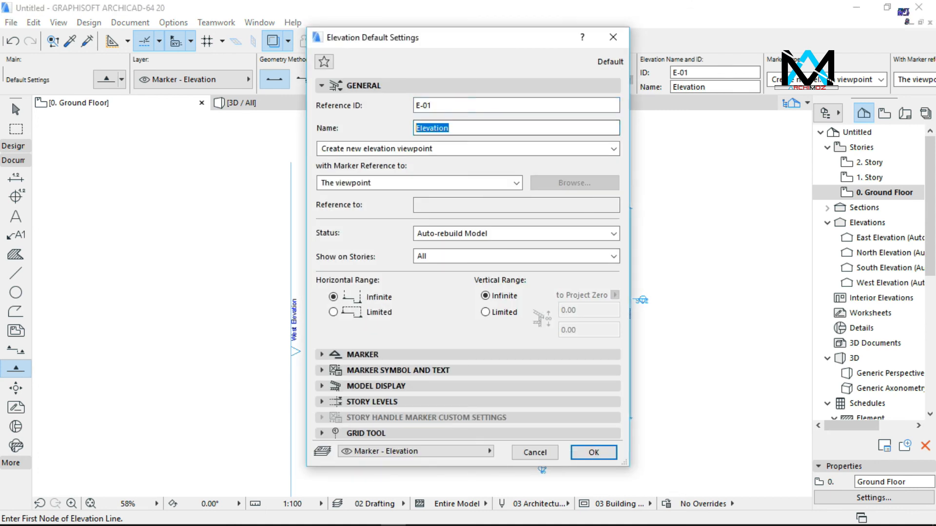
{"action": "type", "text": "AlCADOS"}
Set the default elevation marker style to Style 6 and apply the settings
{"action": "left_click", "coordinate": [398, 371]}
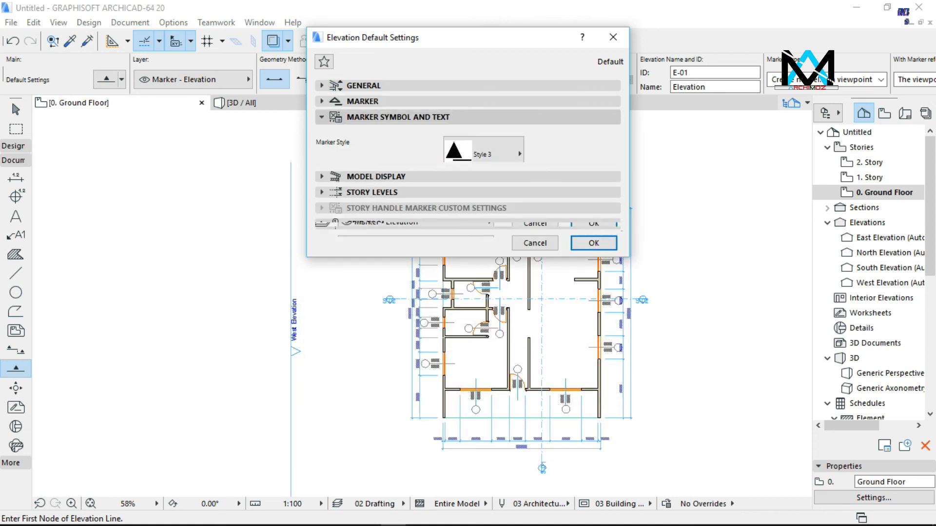
{"action": "left_click", "coordinate": [483, 154]}
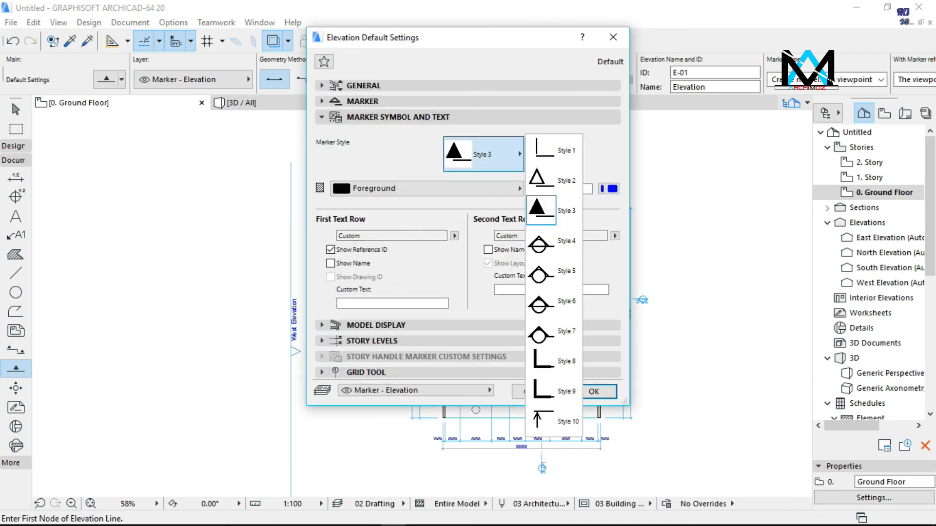
{"action": "left_click", "coordinate": [551, 301]}
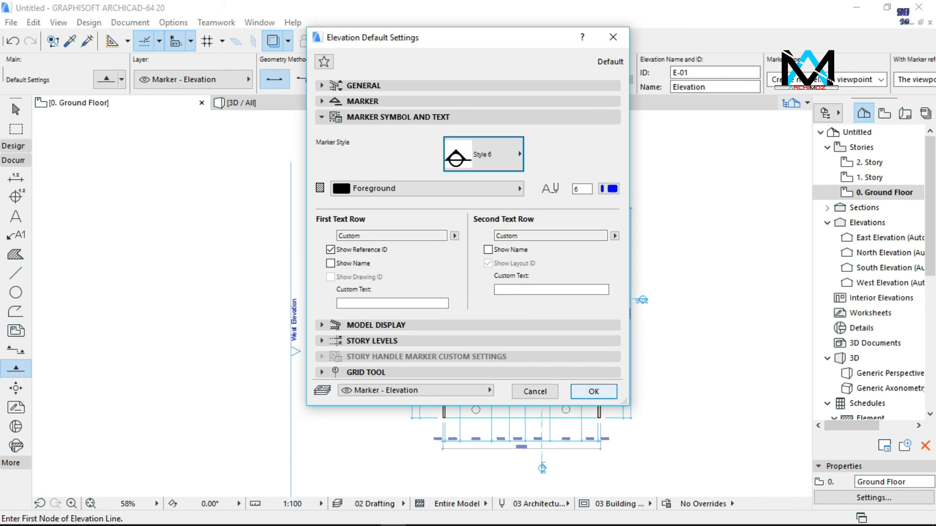
{"action": "left_click", "coordinate": [594, 392]}
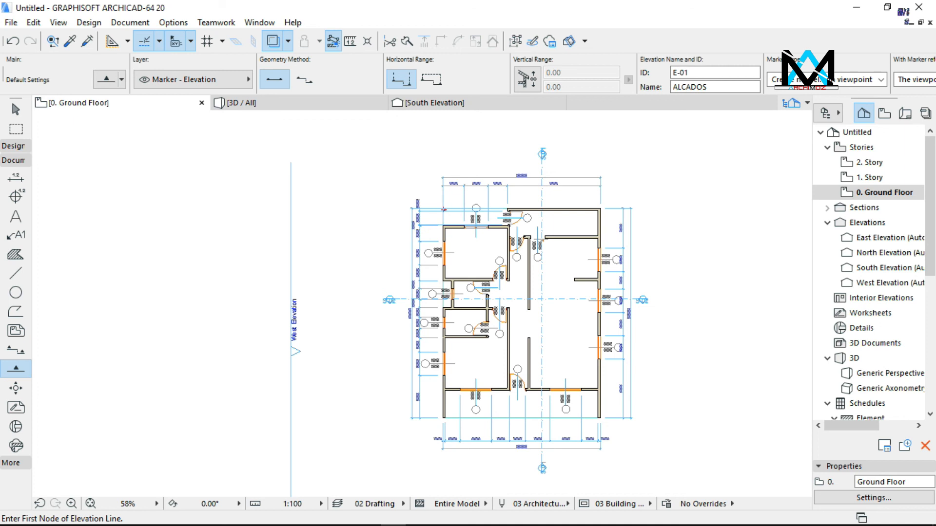
Draw a horizontal elevation line about 16 m long south of the house, beyond the dimensions, looking north
{"action": "left_click", "coordinate": [688, 72]}
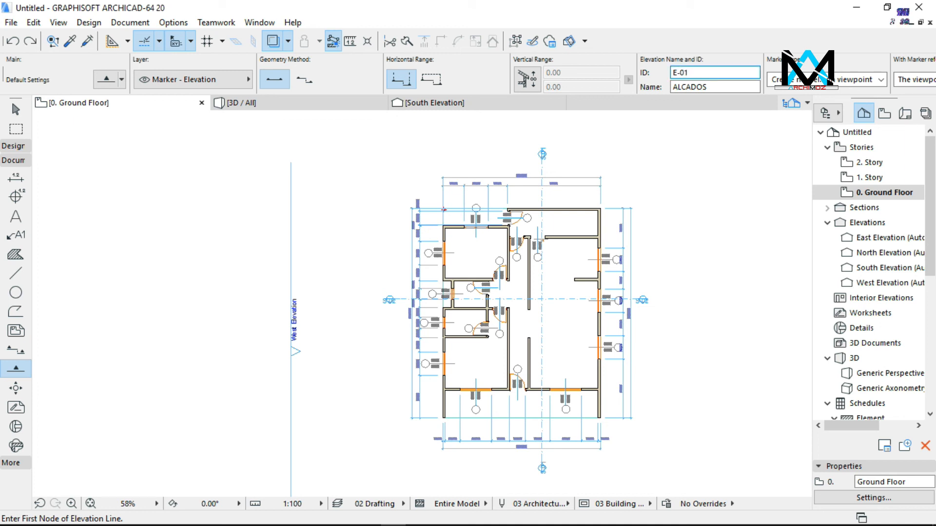
{"action": "scroll", "coordinate": [716, 133], "scroll_direction": "down", "scroll_amount": 1}
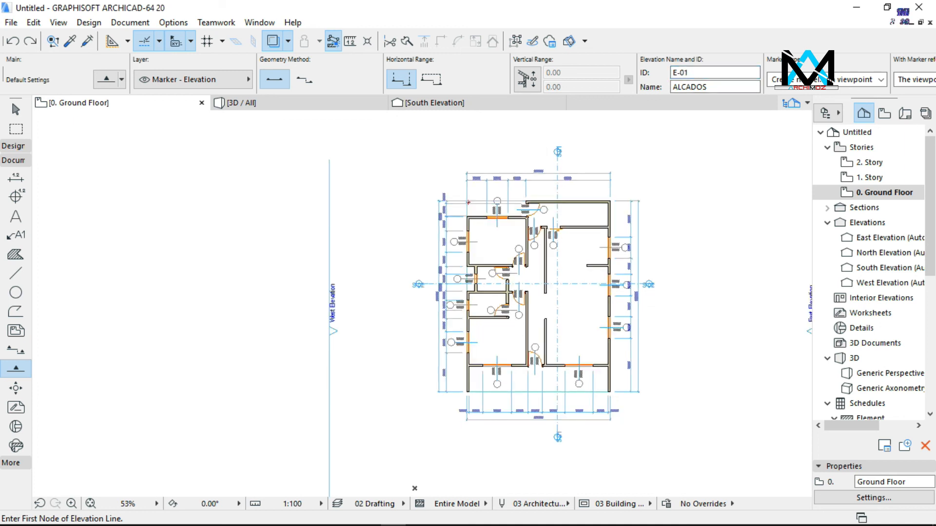
{"action": "left_click", "coordinate": [431, 456]}
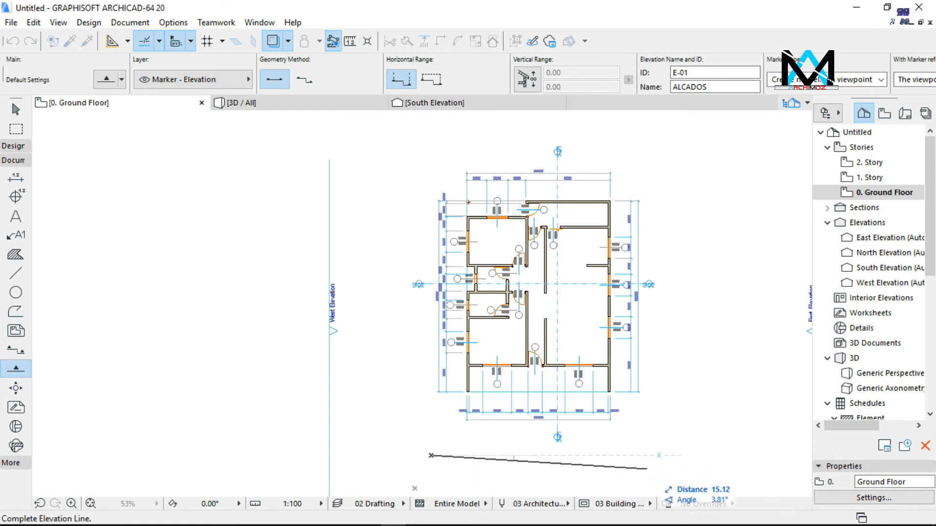
{"action": "left_click", "coordinate": [659, 455]}
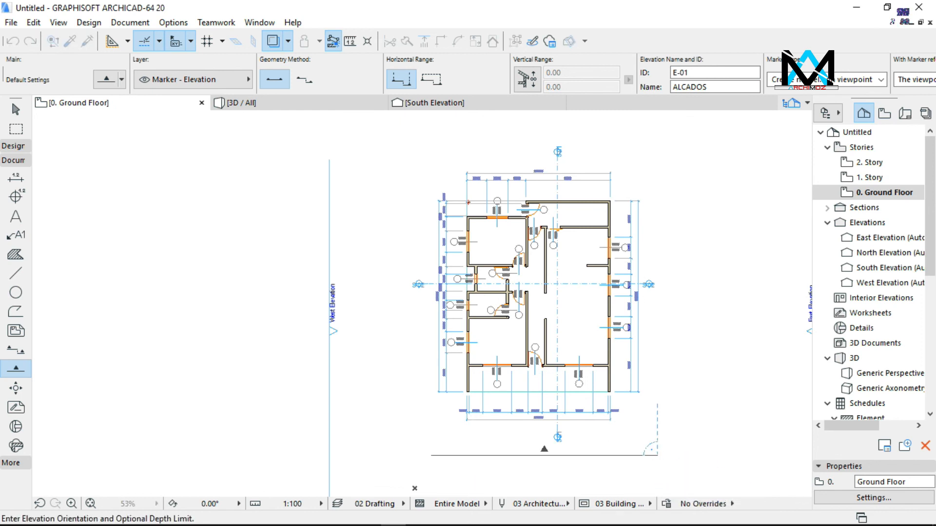
{"action": "left_click", "coordinate": [544, 438]}
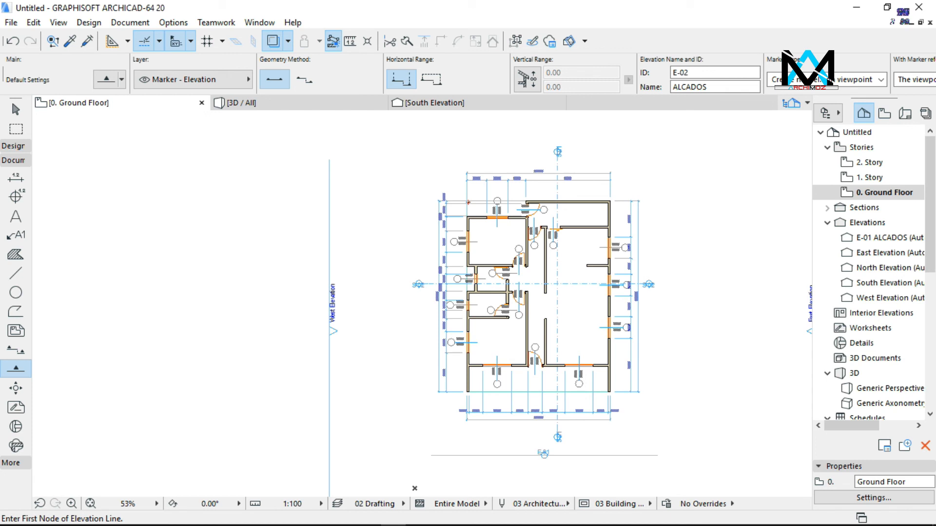
Draw a vertical elevation line about 22 m long east of the house, beyond the dimensions, looking west
{"action": "left_click", "coordinate": [669, 453]}
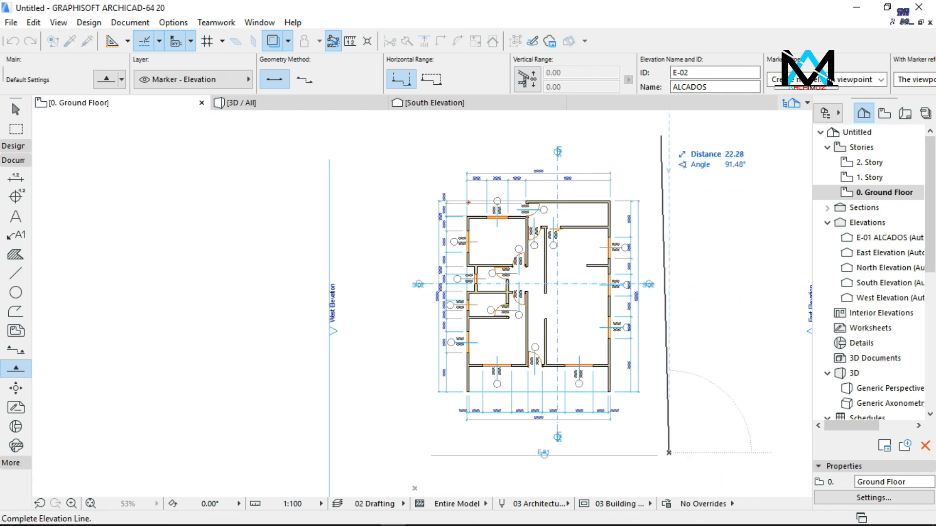
{"action": "left_click", "coordinate": [669, 141]}
{"action": "left_click", "coordinate": [658, 297]}
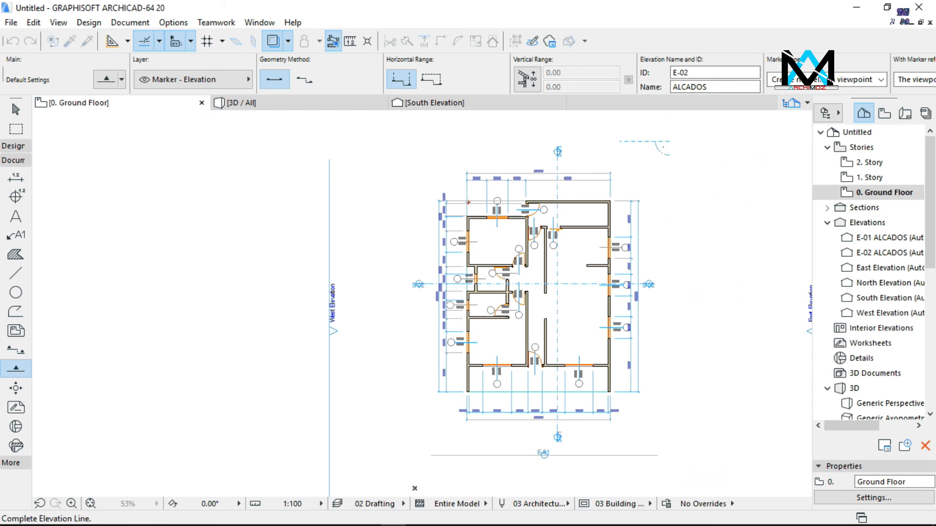
Draw a horizontal elevation line about 17.2 m long north of the house, beyond the dimensions, looking south
{"action": "left_click", "coordinate": [659, 134]}
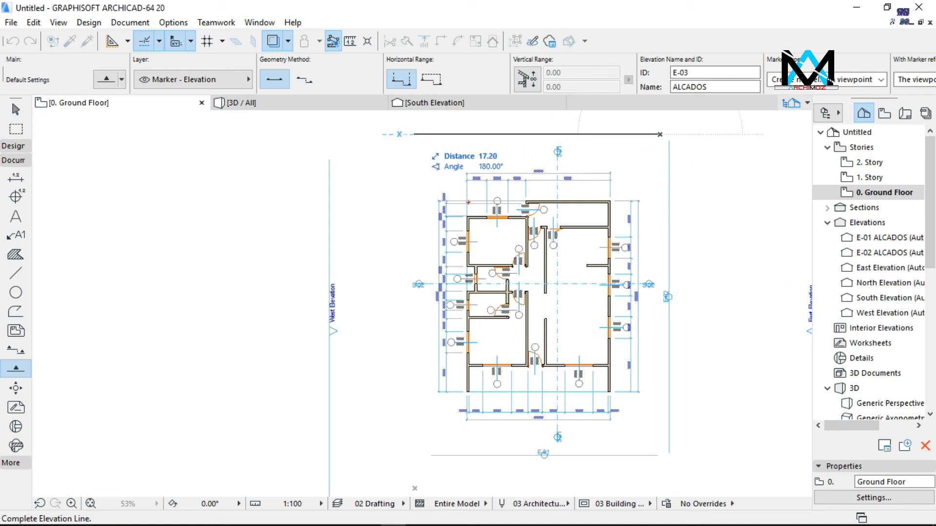
{"action": "left_click", "coordinate": [414, 134]}
{"action": "left_click", "coordinate": [537, 141]}
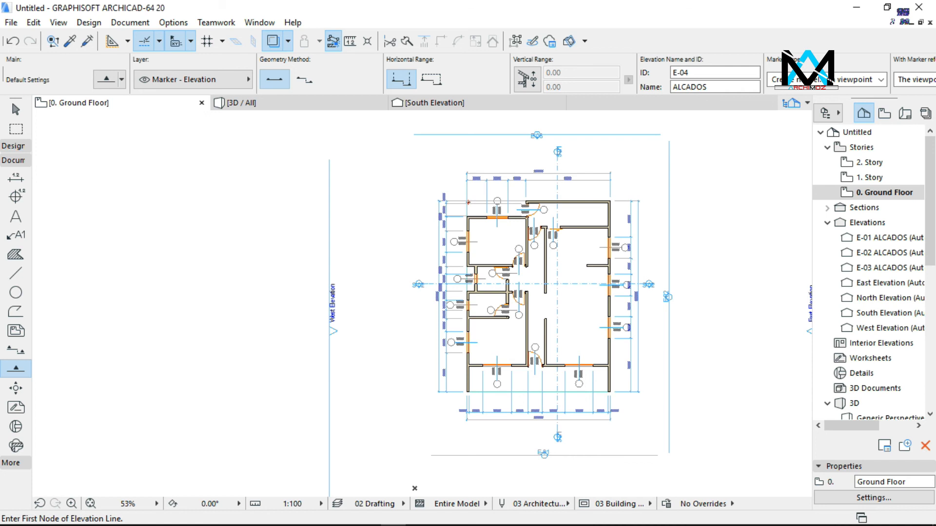
Draw a vertical elevation line about 22 m long west of the house, looking east, and widen the Navigator
{"action": "left_click", "coordinate": [409, 140]}
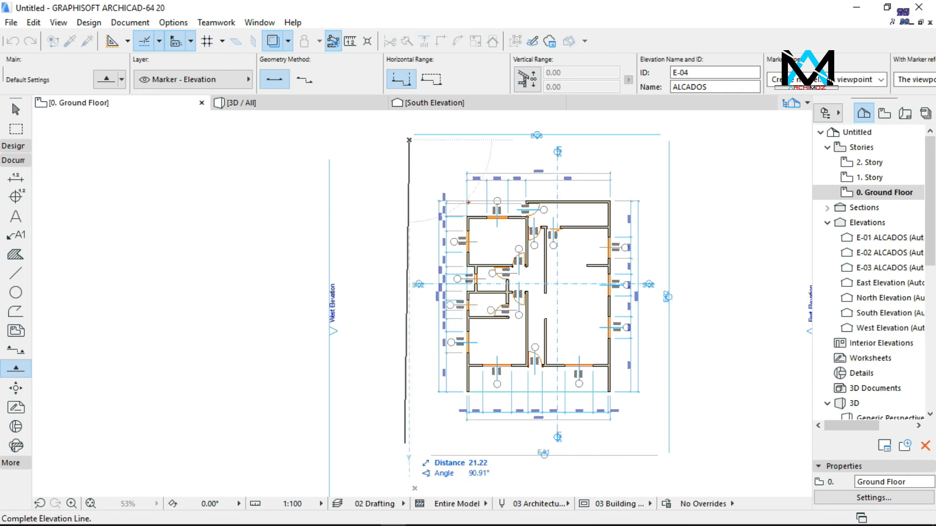
{"action": "left_click", "coordinate": [409, 455]}
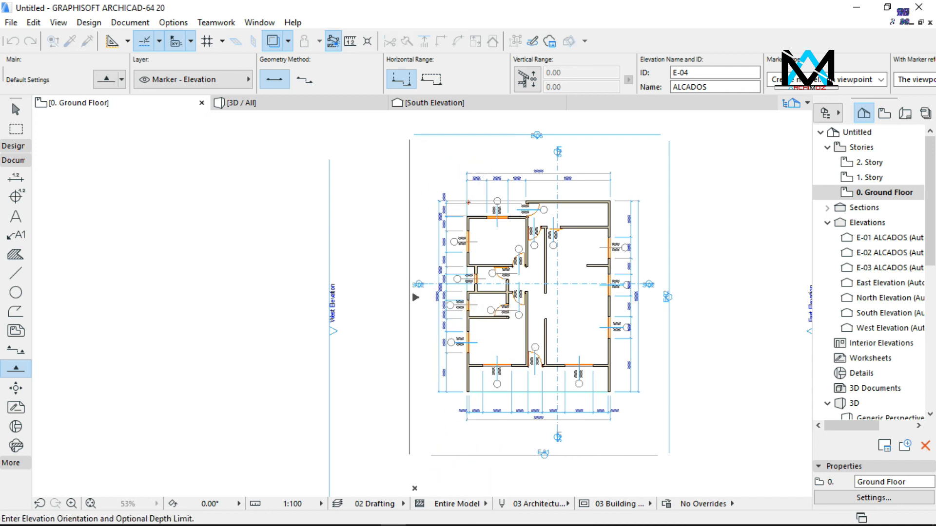
{"action": "left_click", "coordinate": [414, 488]}
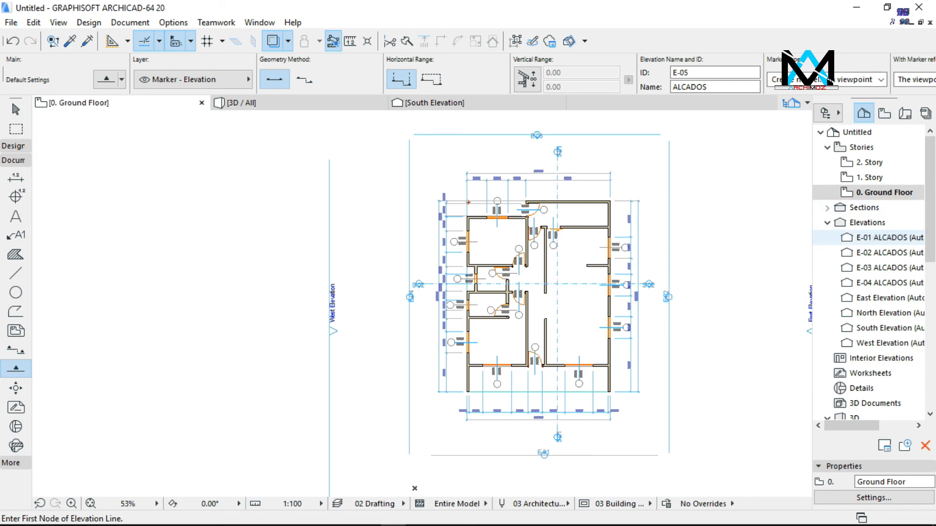
{"action": "left_click_drag", "start_coordinate": [812, 292], "coordinate": [777, 292]}
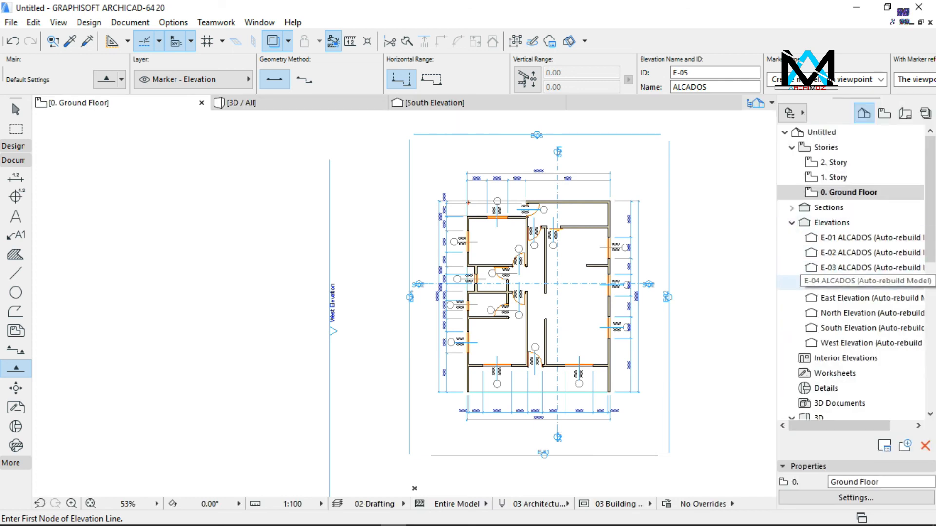
Open the E-01 and E-04 ALCADOS elevations in turn and examine the house's south and west facades
{"action": "double_click", "coordinate": [838, 237]}
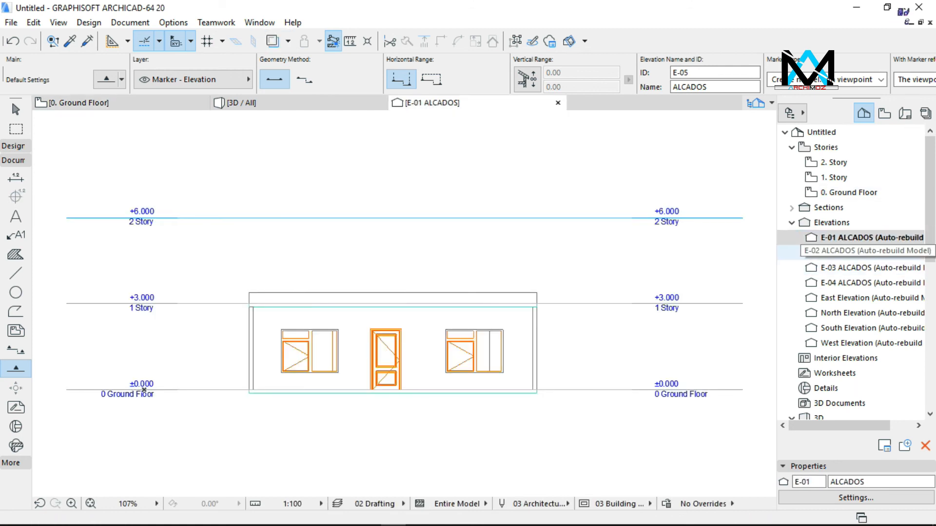
{"action": "scroll", "coordinate": [316, 377], "scroll_direction": "up", "scroll_amount": 5}
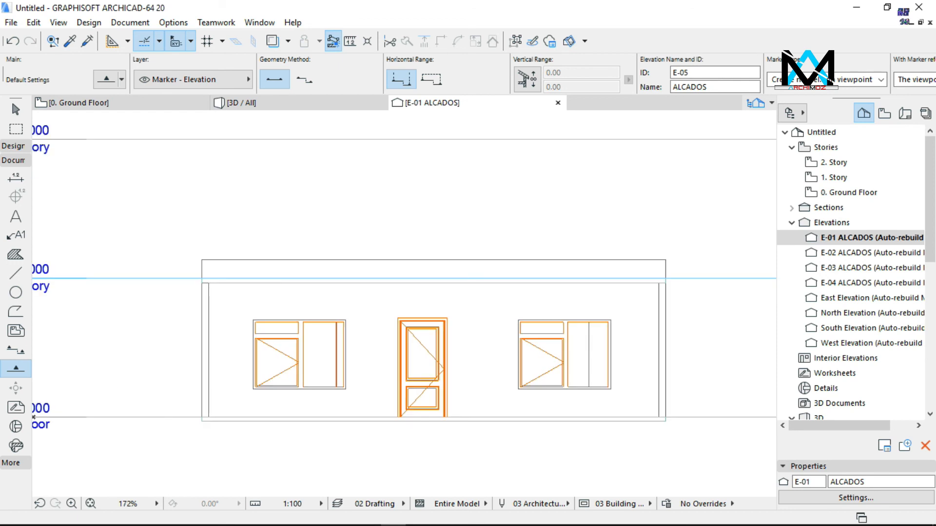
{"action": "double_click", "coordinate": [848, 283]}
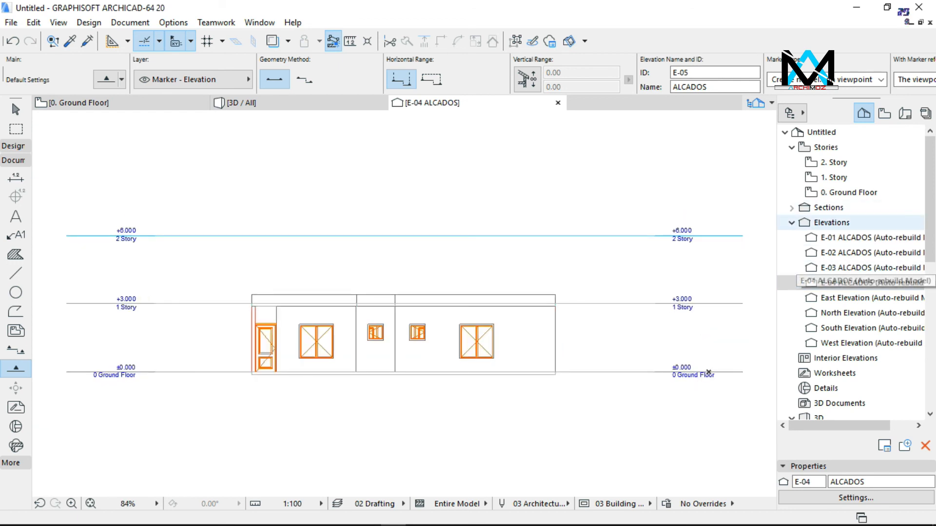
Open sections S-01 corte A and S-02 corte B in turn to examine the cuts through the house
{"action": "left_click", "coordinate": [791, 222]}
{"action": "left_click", "coordinate": [792, 208]}
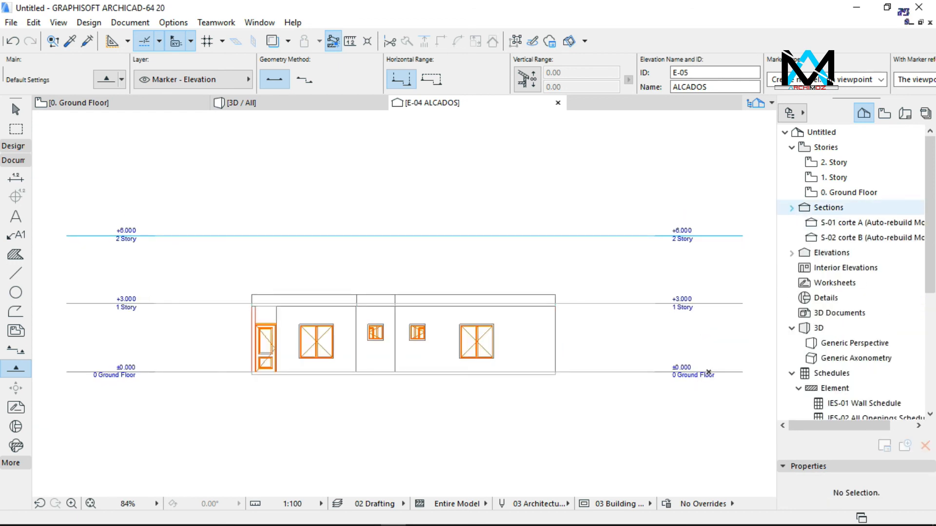
{"action": "double_click", "coordinate": [838, 222]}
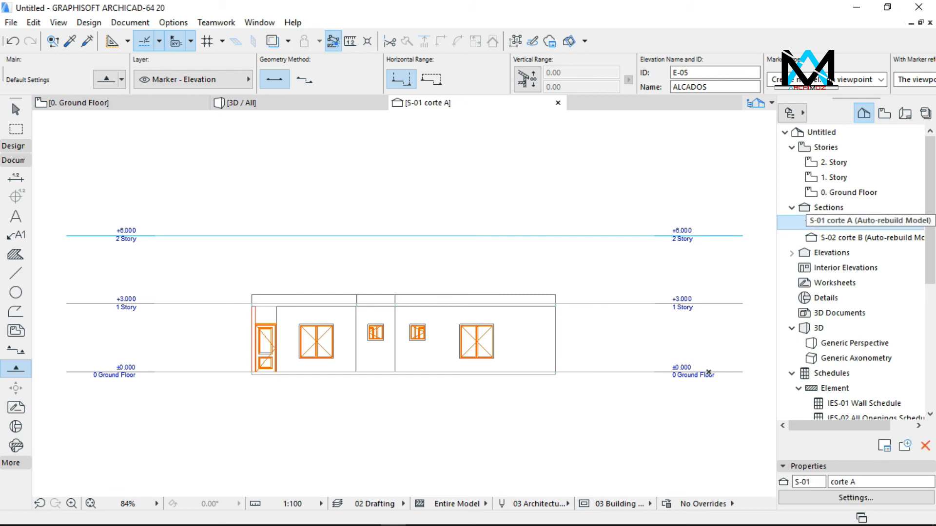
{"action": "scroll", "coordinate": [348, 354], "scroll_direction": "up", "scroll_amount": 3}
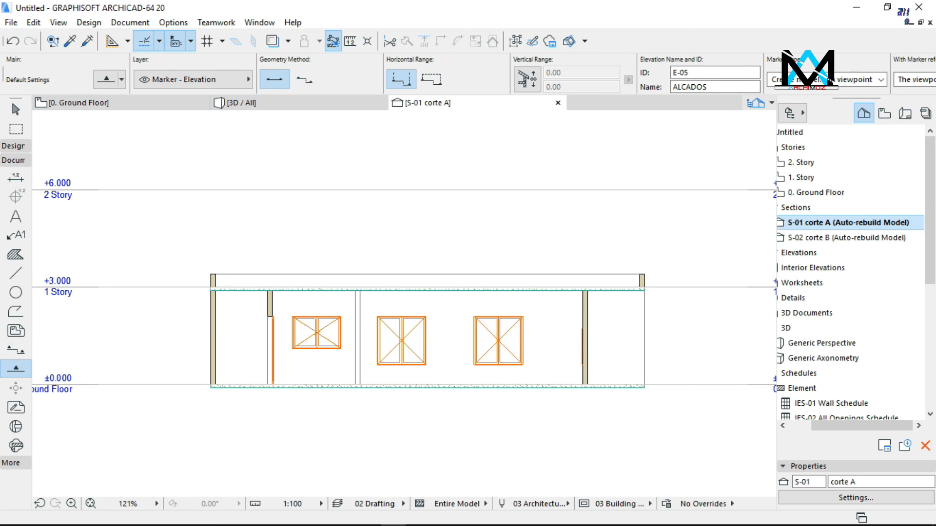
{"action": "double_click", "coordinate": [848, 238]}
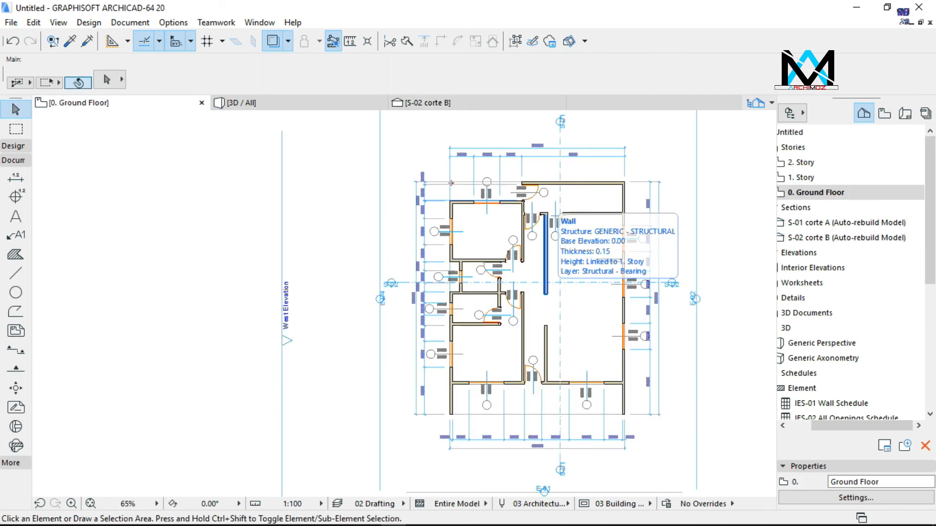